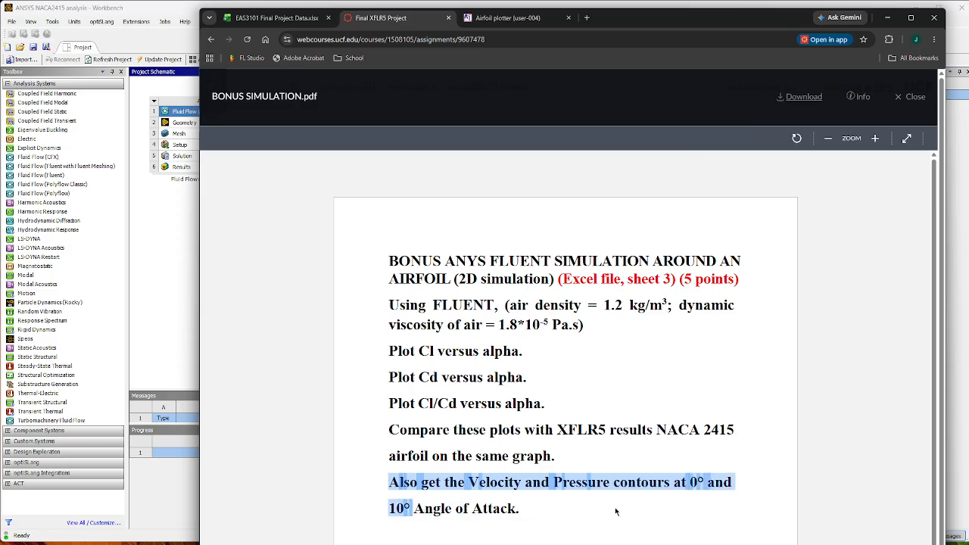
Review the air density and dynamic viscosity values specified in the bonus Fluent simulation assignment.
{"action": "left_click", "coordinate": [524, 510]}
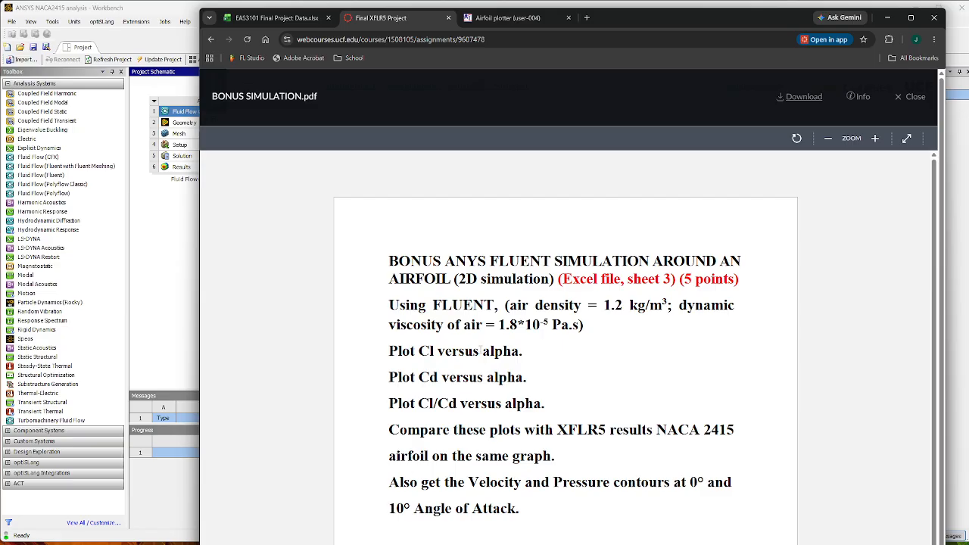
{"action": "left_click_drag", "start_coordinate": [511, 306], "coordinate": [663, 306]}
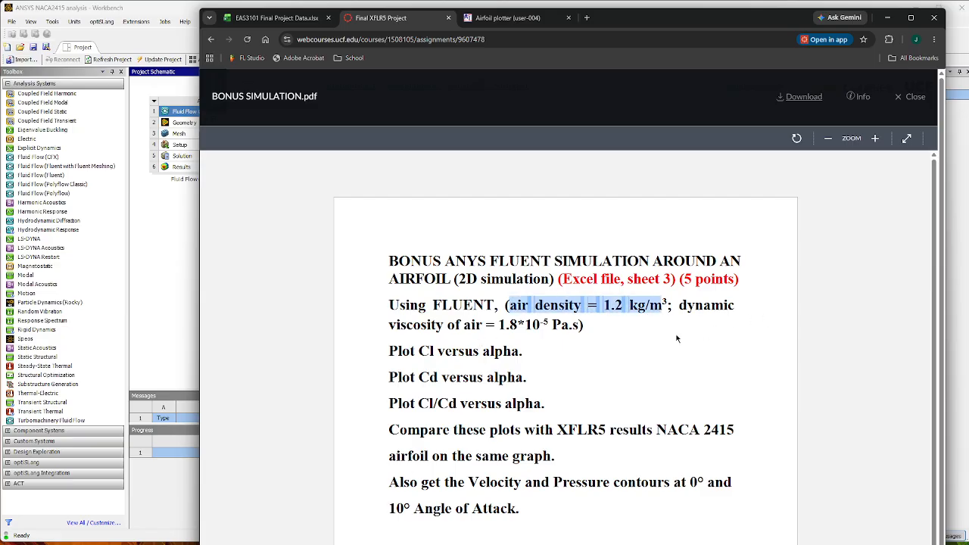
{"action": "left_click", "coordinate": [501, 324]}
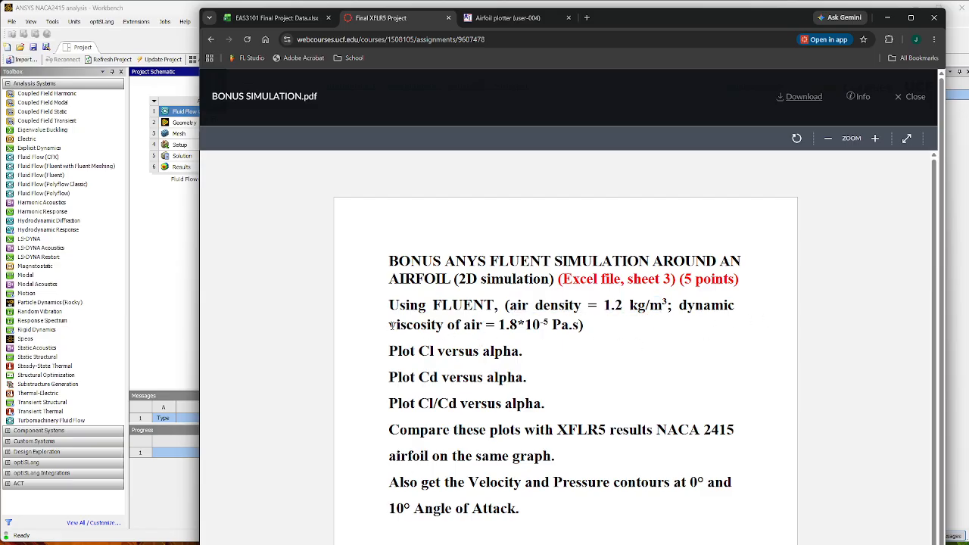
{"action": "left_click_drag", "start_coordinate": [390, 324], "coordinate": [577, 339]}
{"action": "left_click", "coordinate": [738, 401]}
Close the old airfoil plotter page and search the web for naca2415 in a new browser tab.
{"action": "left_click", "coordinate": [587, 17]}
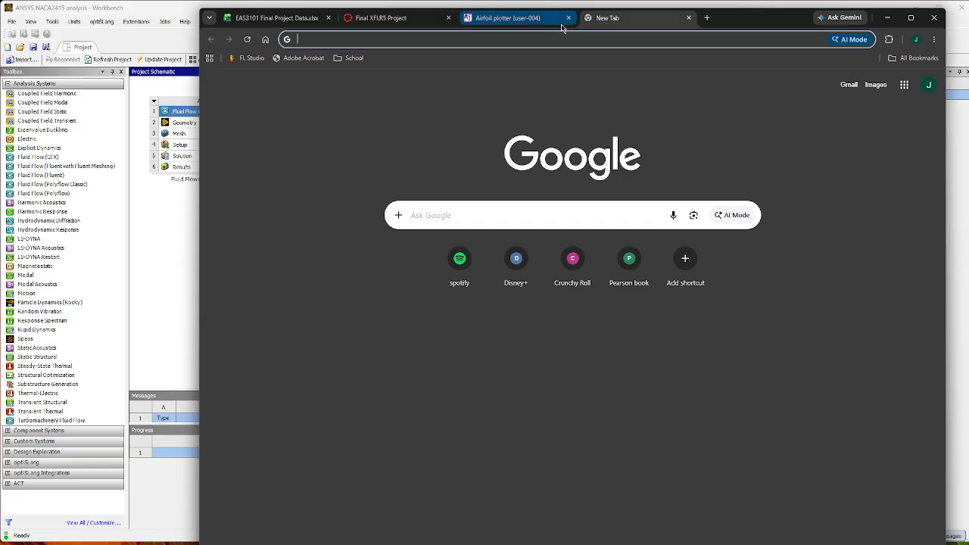
{"action": "left_click", "coordinate": [568, 17]}
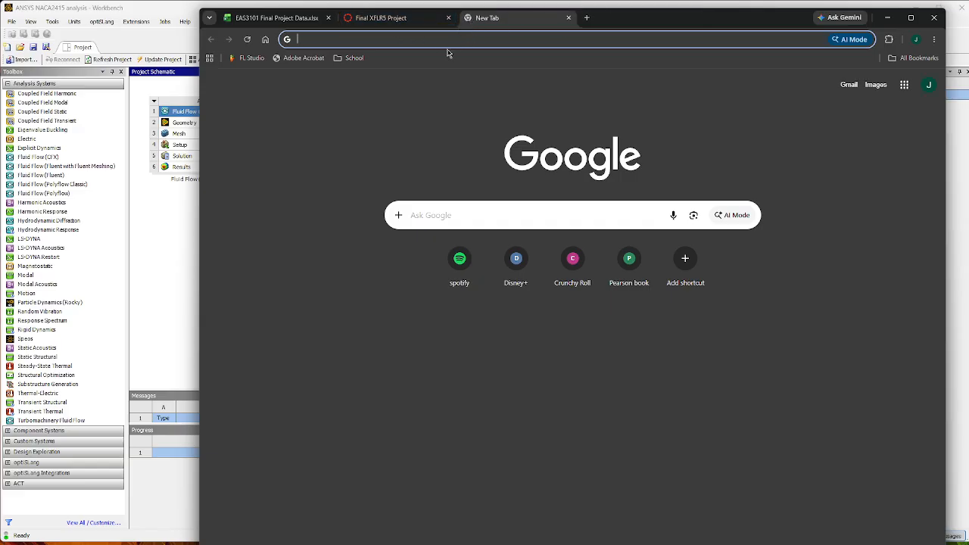
{"action": "type", "text": "naca"}
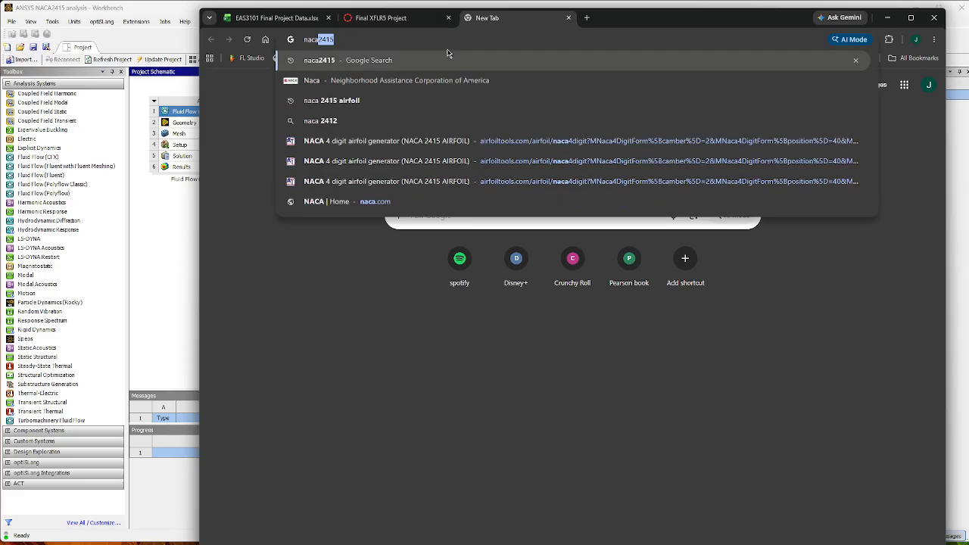
{"action": "type", "text": "2415"}
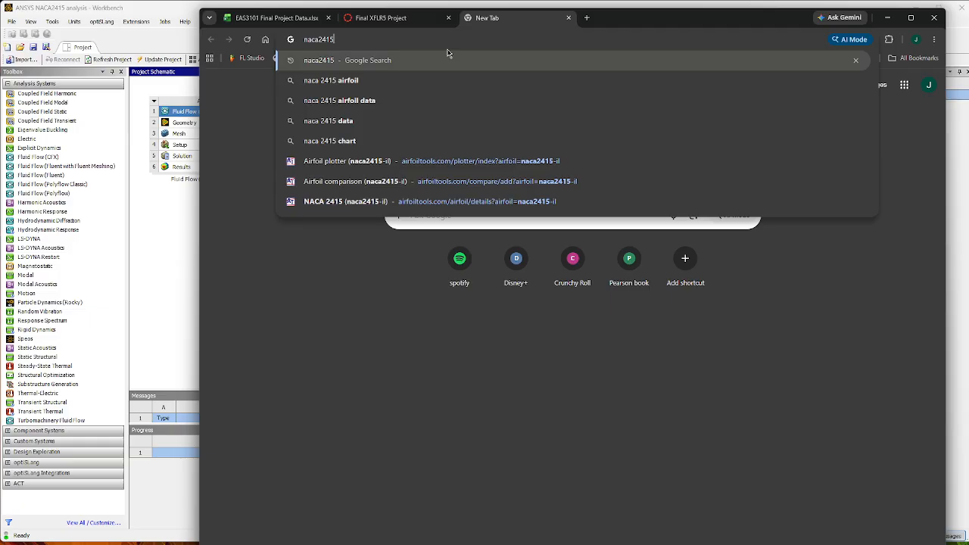
{"action": "key", "text": "Return"}
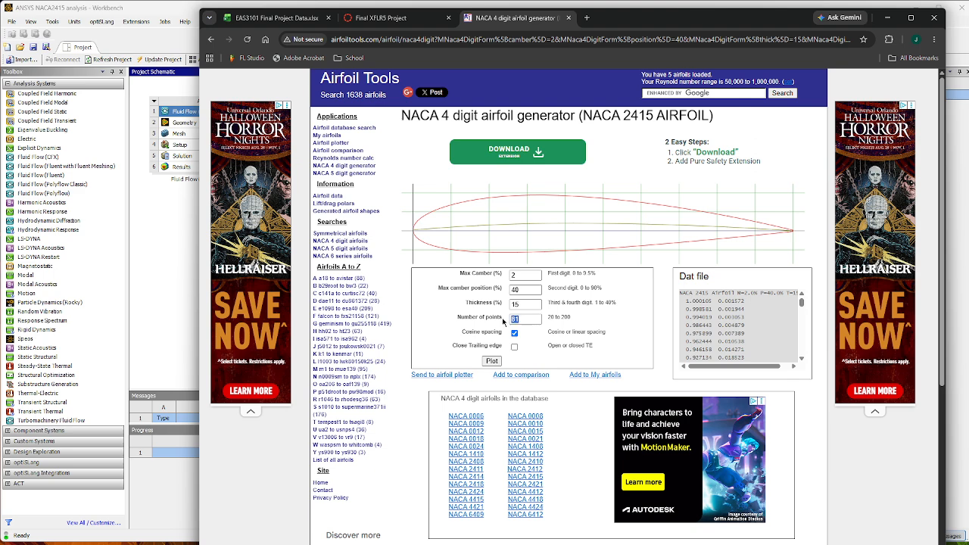
Replot the NACA 2415 airfoil with 200 points and a closed trailing edge.
{"action": "type", "text": "200"}
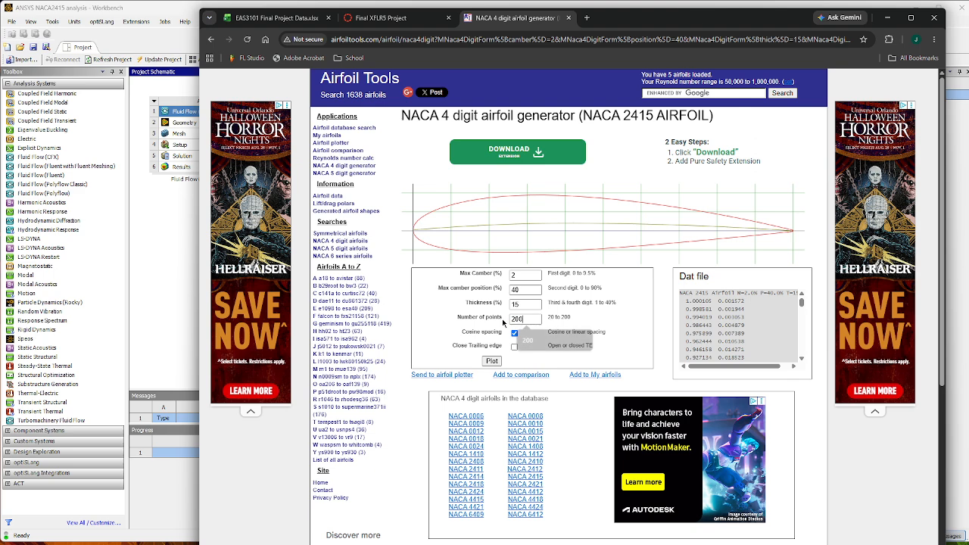
{"action": "left_click", "coordinate": [526, 340]}
{"action": "left_click", "coordinate": [492, 361]}
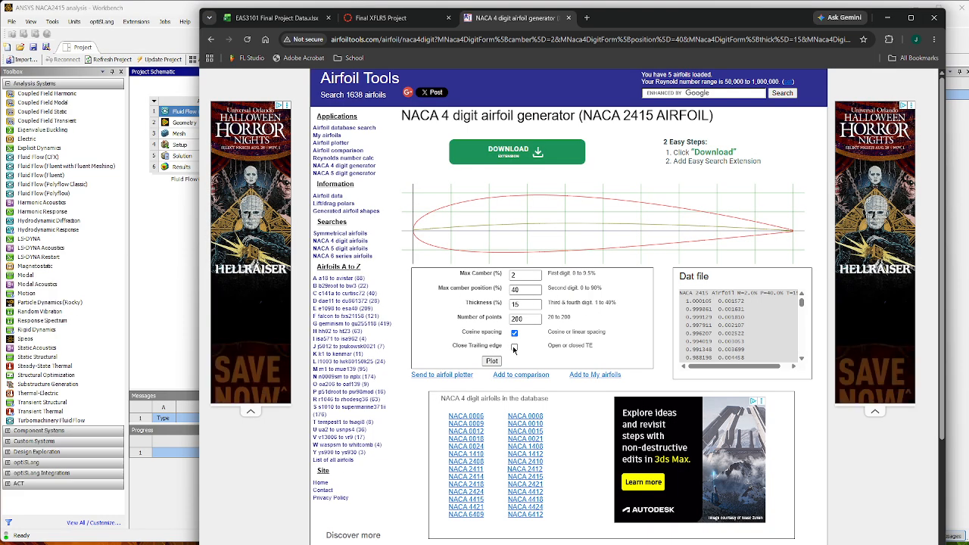
{"action": "left_click", "coordinate": [515, 346]}
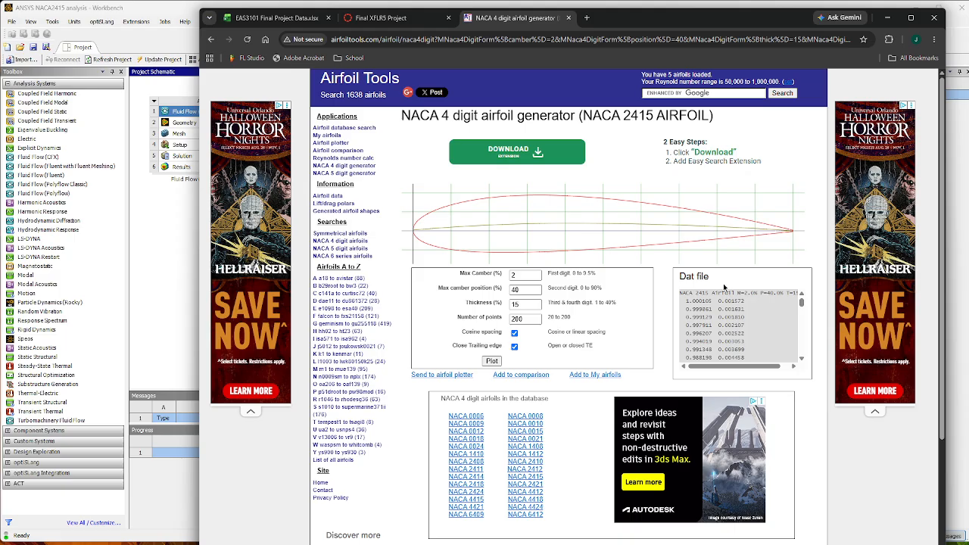
{"action": "left_click", "coordinate": [492, 361]}
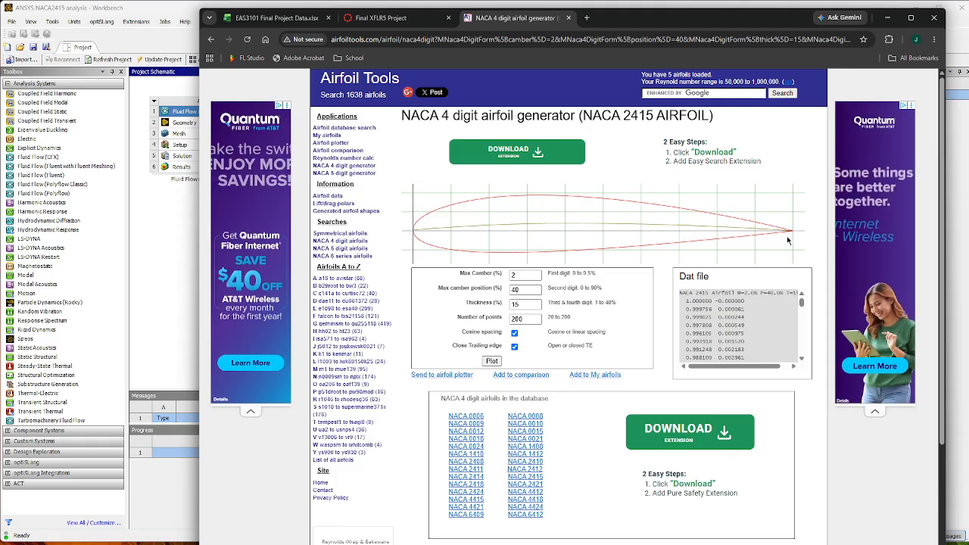
Send the generated airfoil to the airfoil plotter and check its chord setting.
{"action": "left_click", "coordinate": [433, 376]}
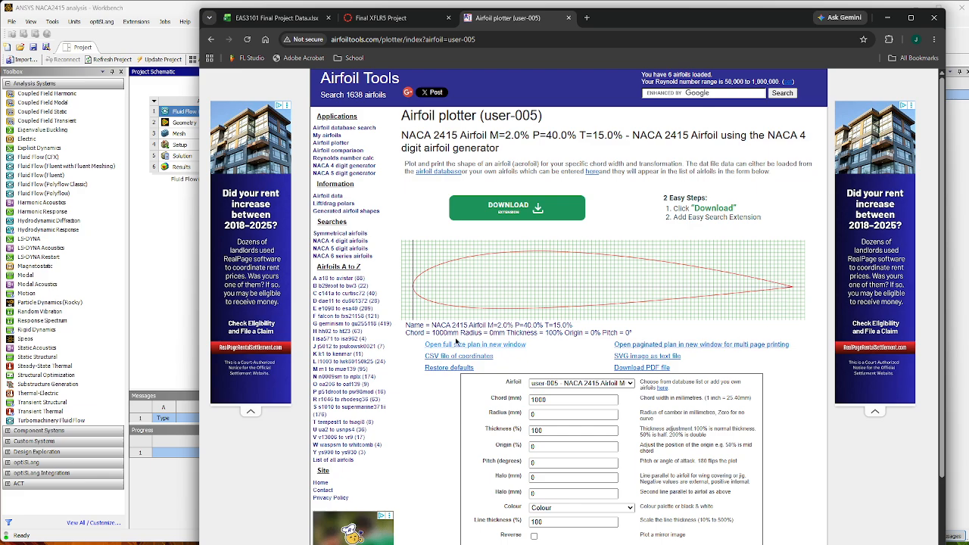
{"action": "left_click_drag", "start_coordinate": [551, 400], "coordinate": [467, 405]}
{"action": "left_click", "coordinate": [537, 402]}
{"action": "left_click", "coordinate": [524, 401]}
{"action": "left_click_drag", "start_coordinate": [544, 400], "coordinate": [438, 407]}
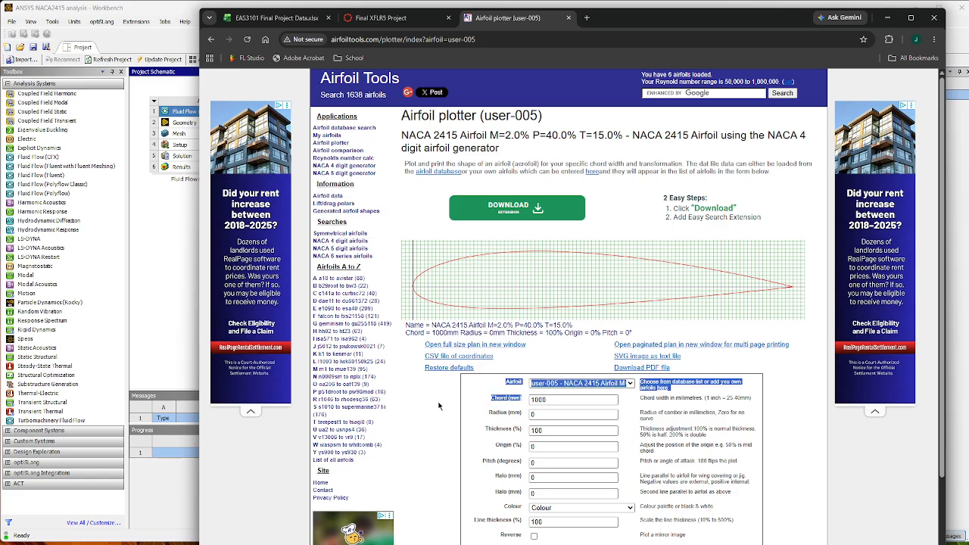
{"action": "left_click", "coordinate": [469, 410]}
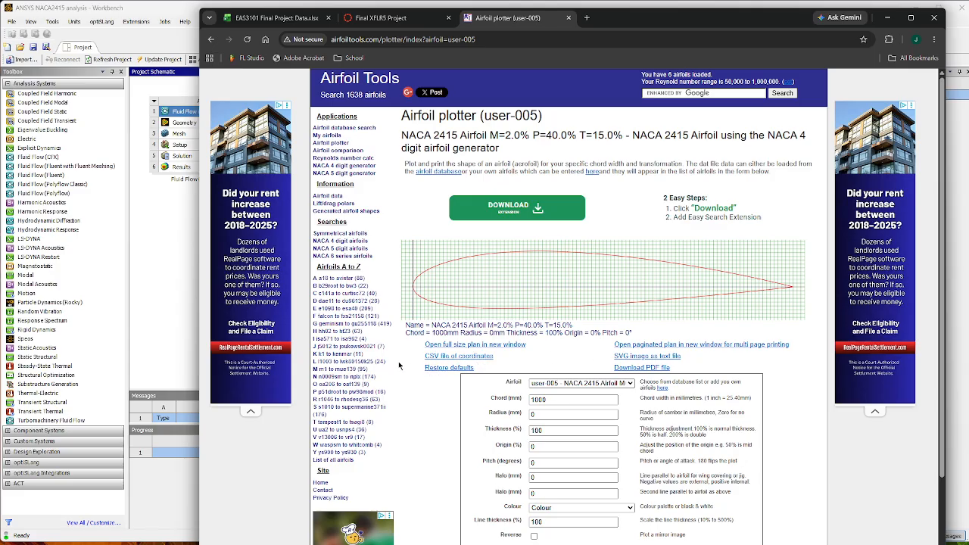
Switch to the user-002 workbook in Excel and examine the group, points, X, Y and Z columns.
{"action": "left_click", "coordinate": [887, 17]}
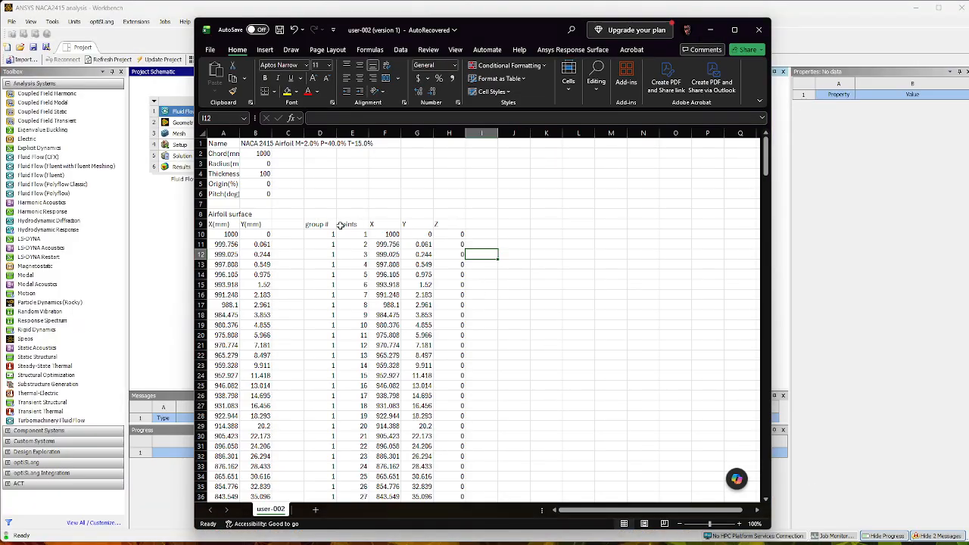
{"action": "left_click_drag", "start_coordinate": [321, 223], "coordinate": [468, 364]}
{"action": "left_click", "coordinate": [520, 237]}
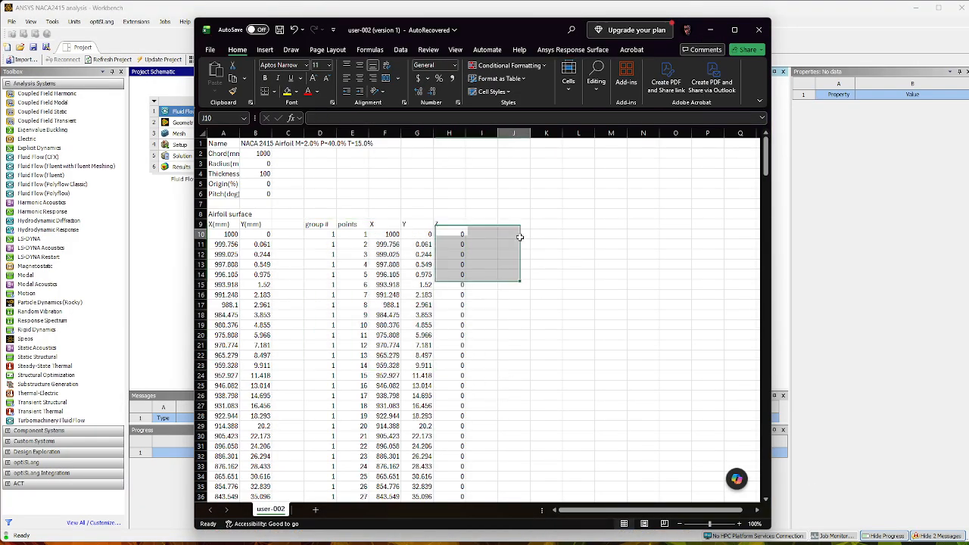
{"action": "left_click_drag", "start_coordinate": [324, 224], "coordinate": [464, 272]}
{"action": "left_click", "coordinate": [481, 264]}
Examine the original airfoil surface X and Y coordinates from row 10 to the closing point in row 210.
{"action": "left_click_drag", "start_coordinate": [227, 234], "coordinate": [286, 303]}
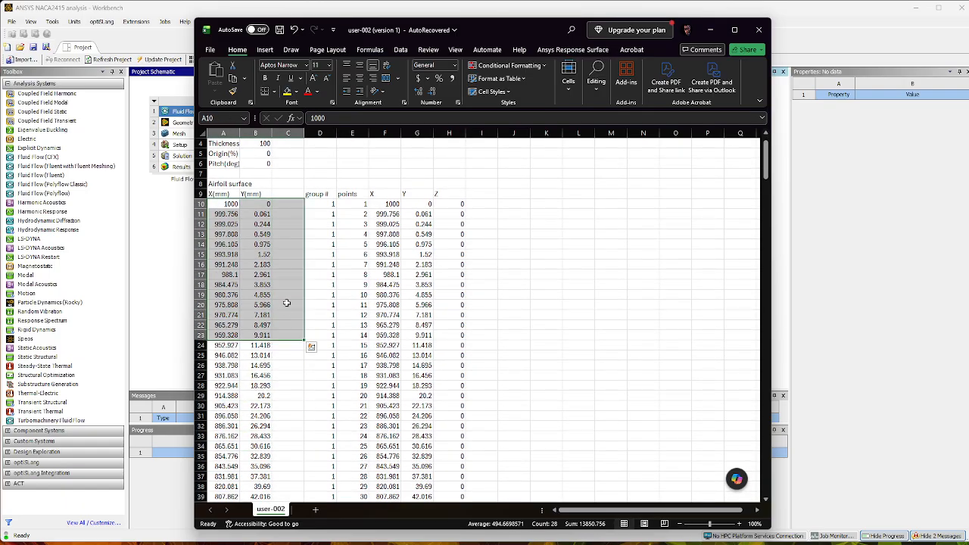
{"action": "left_click", "coordinate": [307, 221]}
{"action": "left_click", "coordinate": [279, 212]}
{"action": "scroll", "coordinate": [240, 274], "scroll_direction": "down", "scroll_amount": 6}
{"action": "scroll", "coordinate": [240, 274], "scroll_direction": "down", "scroll_amount": 20}
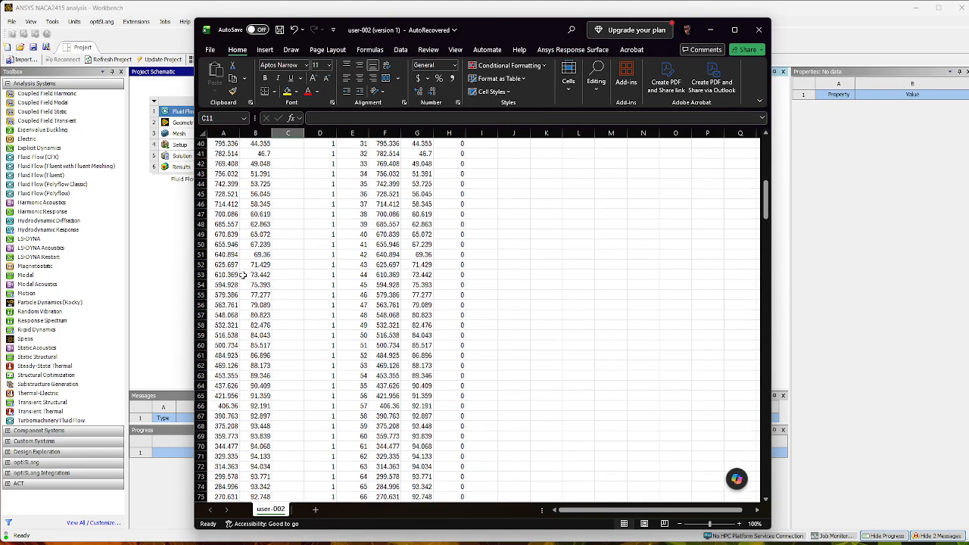
{"action": "scroll", "coordinate": [249, 288], "scroll_direction": "down", "scroll_amount": 12}
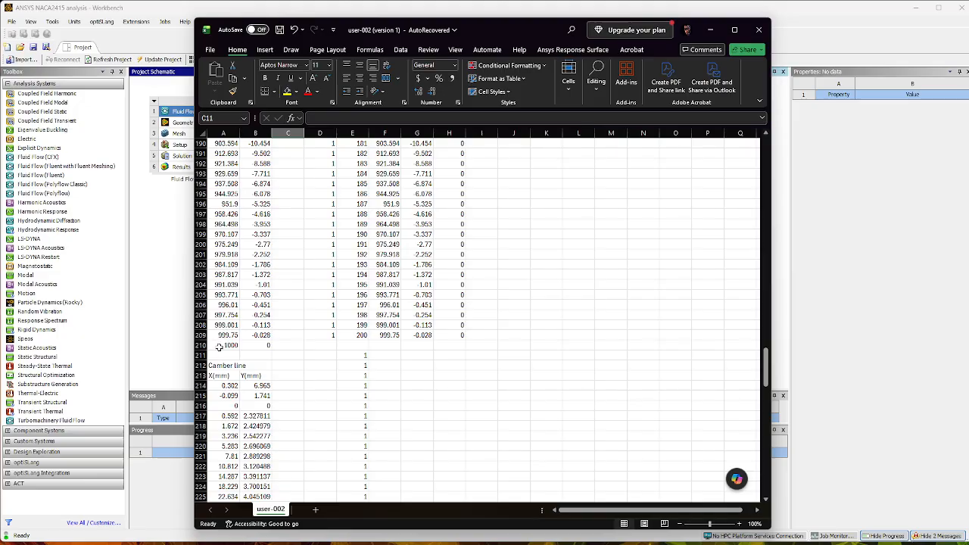
{"action": "left_click_drag", "start_coordinate": [219, 346], "coordinate": [246, 356]}
{"action": "left_click", "coordinate": [230, 348]}
{"action": "left_click_drag", "start_coordinate": [230, 347], "coordinate": [252, 354]}
{"action": "left_click_drag", "start_coordinate": [230, 346], "coordinate": [249, 353]}
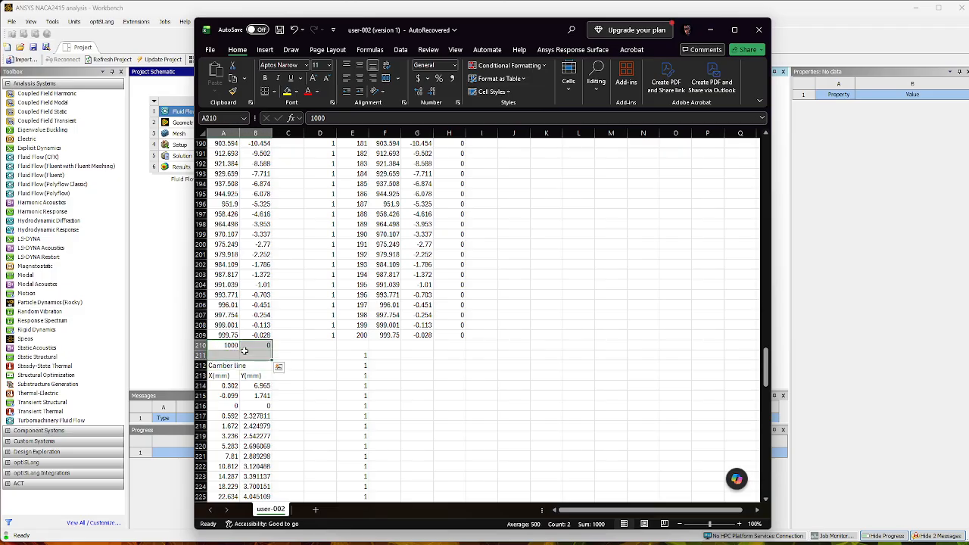
{"action": "left_click", "coordinate": [308, 304]}
Examine the group number and points columns of the reformatted airfoil table from the header row.
{"action": "scroll", "coordinate": [309, 303], "scroll_direction": "up", "scroll_amount": 20}
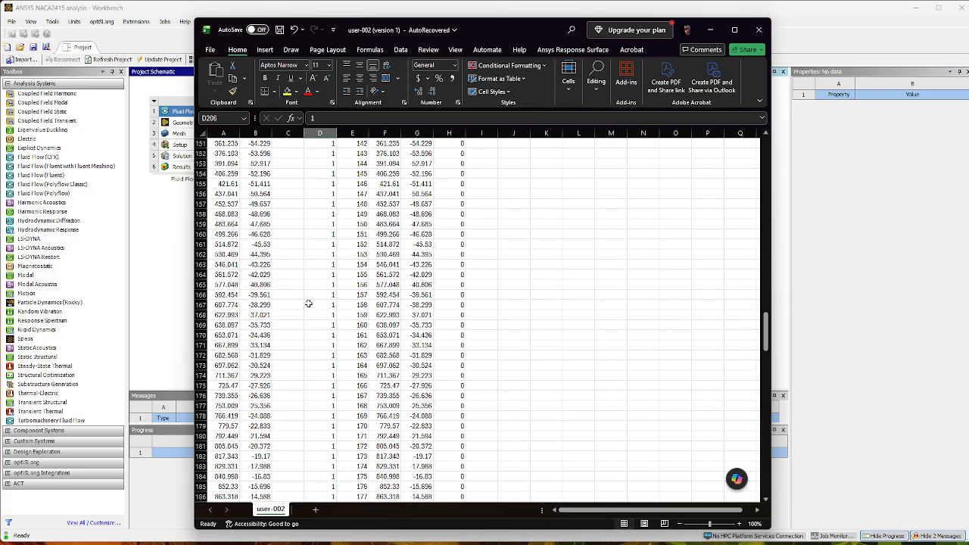
{"action": "scroll", "coordinate": [308, 304], "scroll_direction": "up", "scroll_amount": 20}
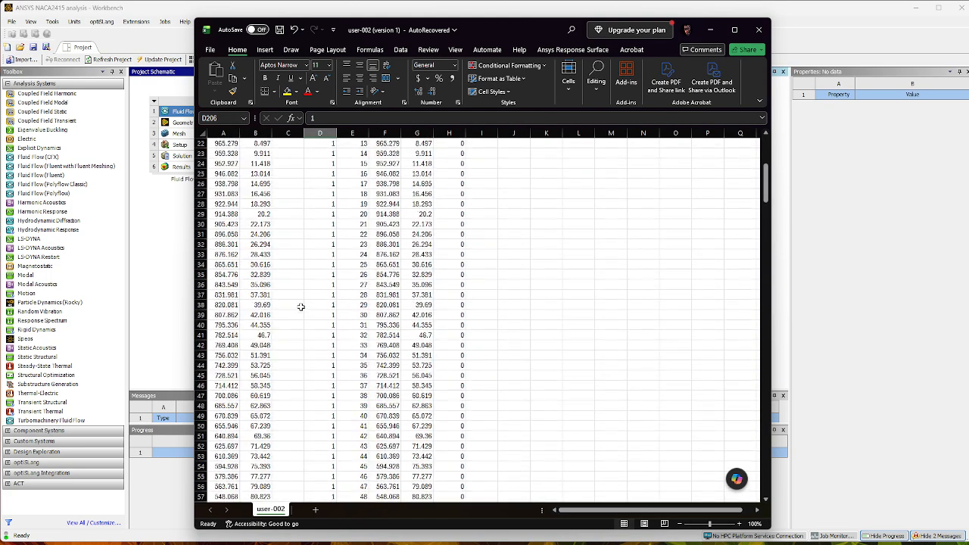
{"action": "scroll", "coordinate": [303, 250], "scroll_direction": "up", "scroll_amount": 1}
{"action": "left_click_drag", "start_coordinate": [318, 228], "coordinate": [319, 493]}
{"action": "left_click", "coordinate": [319, 382]}
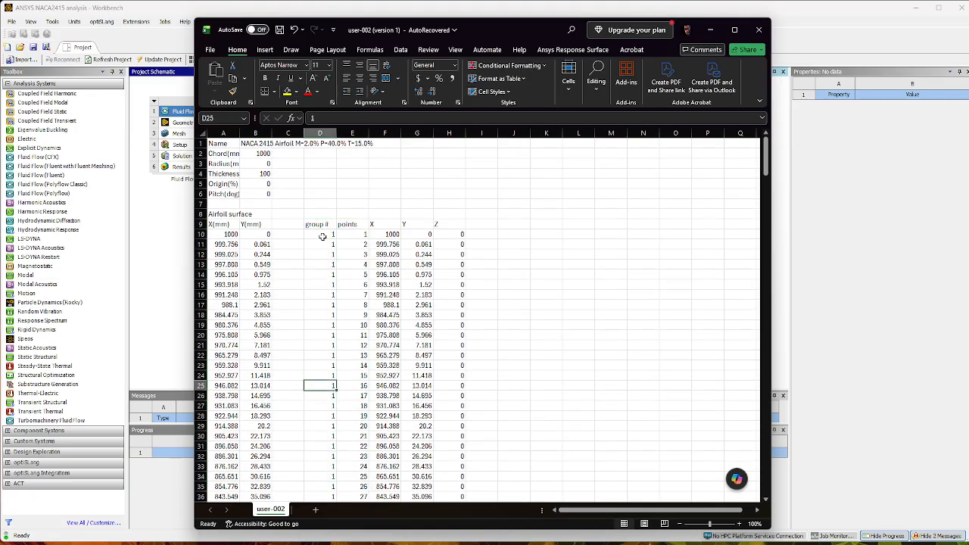
{"action": "left_click_drag", "start_coordinate": [319, 226], "coordinate": [320, 492]}
{"action": "left_click", "coordinate": [321, 312]}
{"action": "left_click_drag", "start_coordinate": [353, 225], "coordinate": [353, 263]}
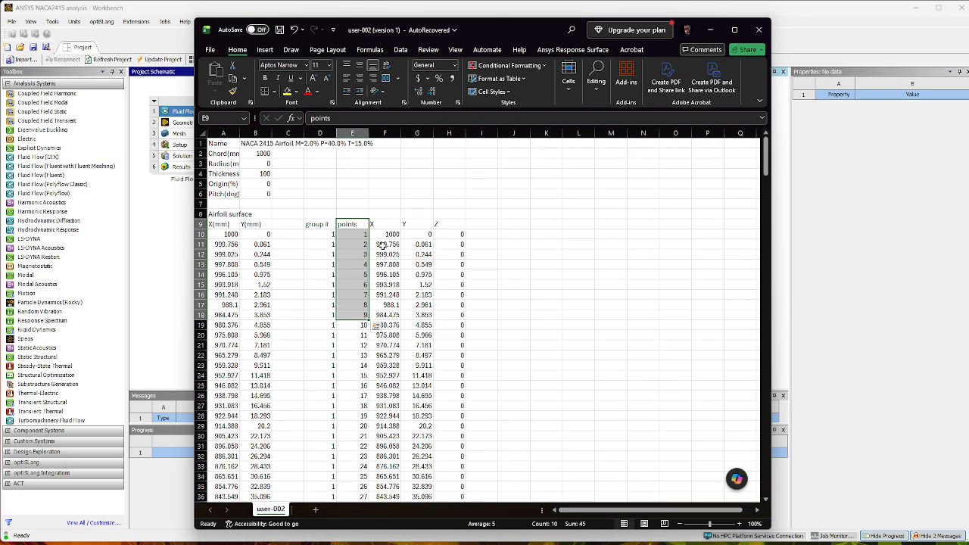
{"action": "left_click", "coordinate": [384, 235]}
Try filling a numbered series starting with 1 and 2 down column J from J9, and clear its contents.
{"action": "left_click", "coordinate": [518, 225]}
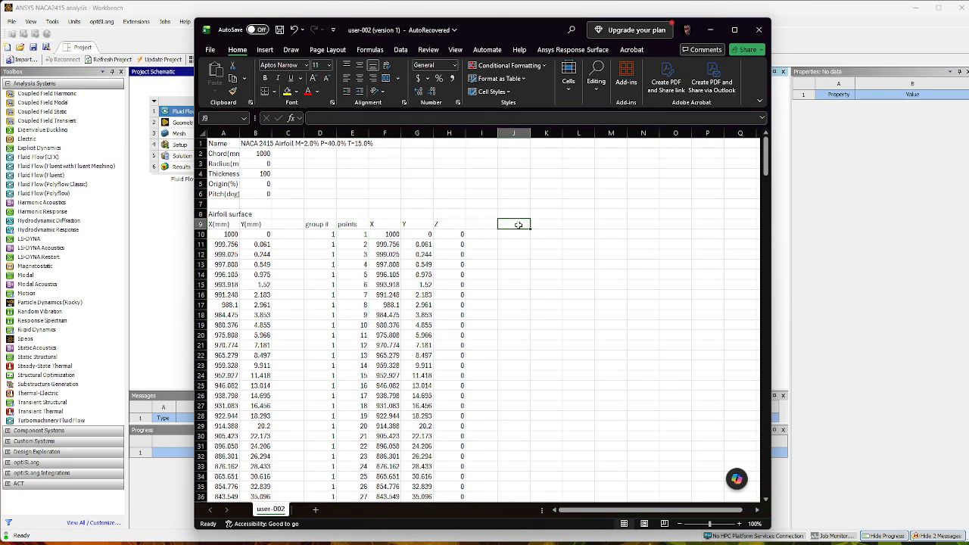
{"action": "type", "text": "1"}
{"action": "key", "text": "Return"}
{"action": "type", "text": "2"}
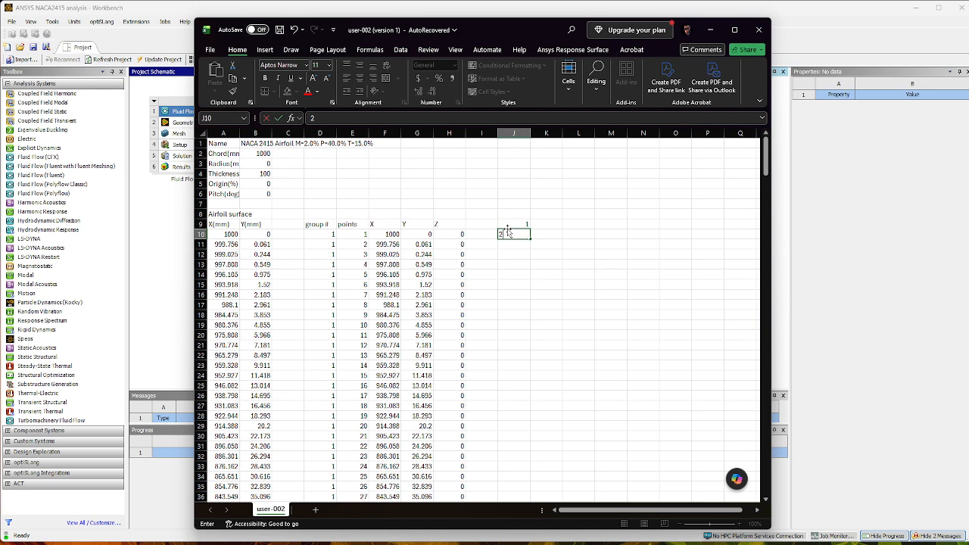
{"action": "left_click", "coordinate": [508, 225]}
{"action": "left_click_drag", "start_coordinate": [515, 224], "coordinate": [533, 446]}
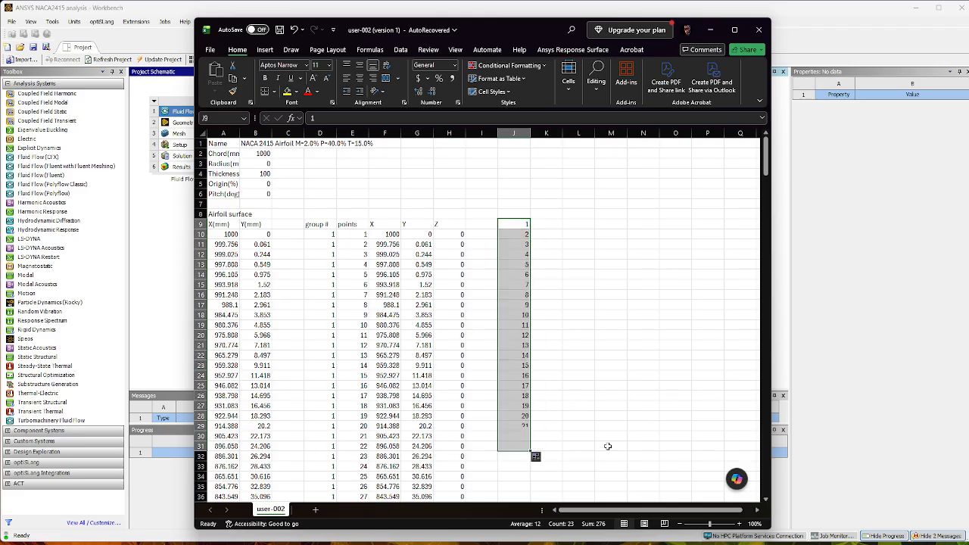
{"action": "right_click", "coordinate": [517, 306]}
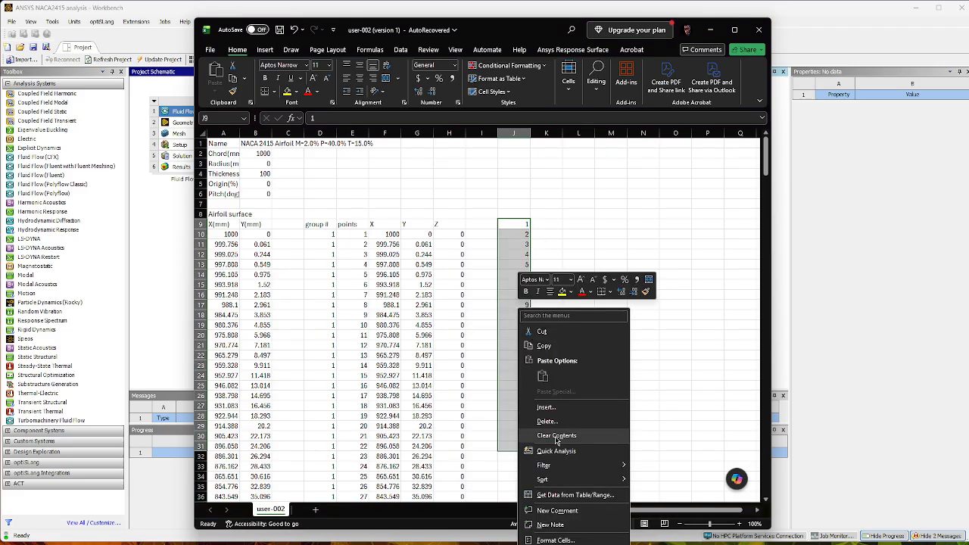
{"action": "left_click", "coordinate": [556, 442]}
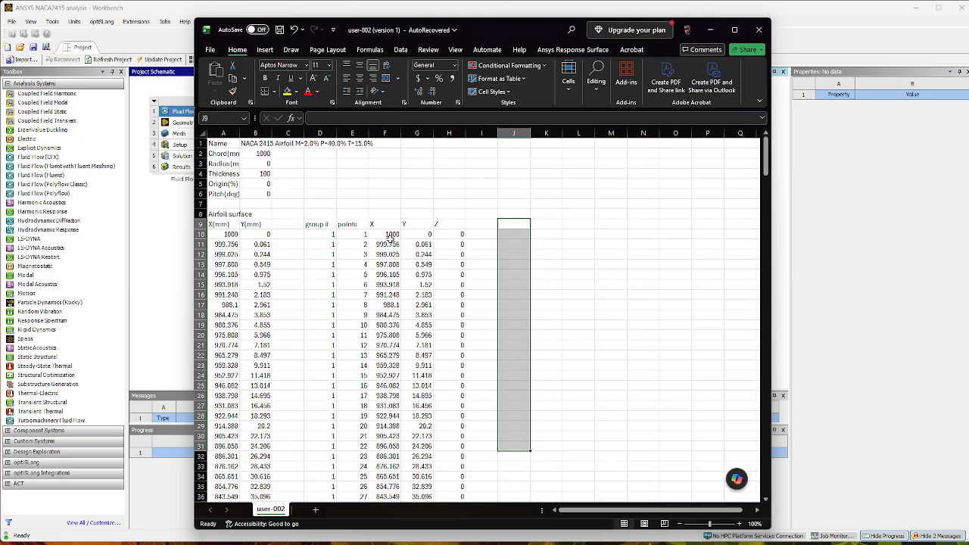
Examine the X and Z columns and the complete group, points, X, Y, Z block from row 10 to its end.
{"action": "left_click", "coordinate": [390, 242]}
{"action": "left_click", "coordinate": [388, 234]}
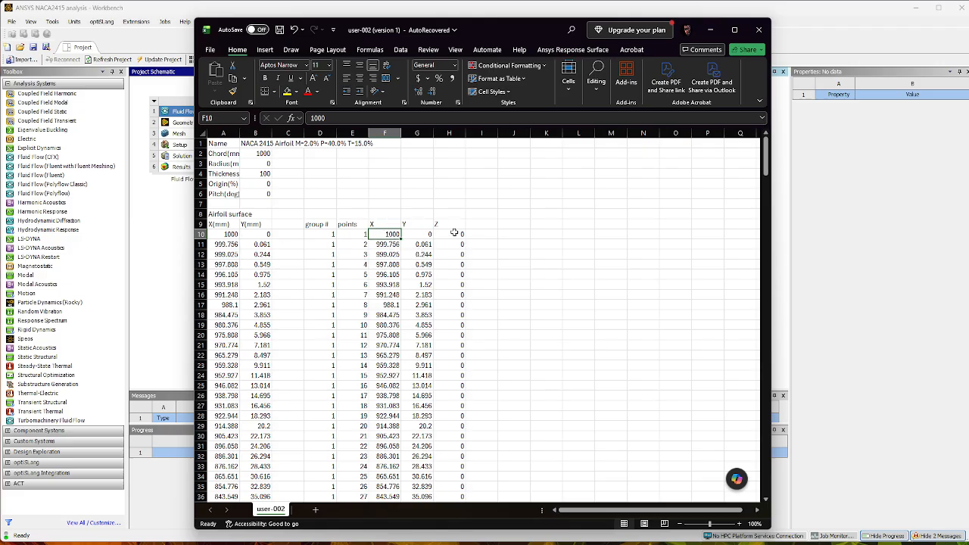
{"action": "left_click_drag", "start_coordinate": [454, 233], "coordinate": [458, 425]}
{"action": "scroll", "coordinate": [452, 355], "scroll_direction": "up", "scroll_amount": 1}
{"action": "left_click", "coordinate": [501, 307]}
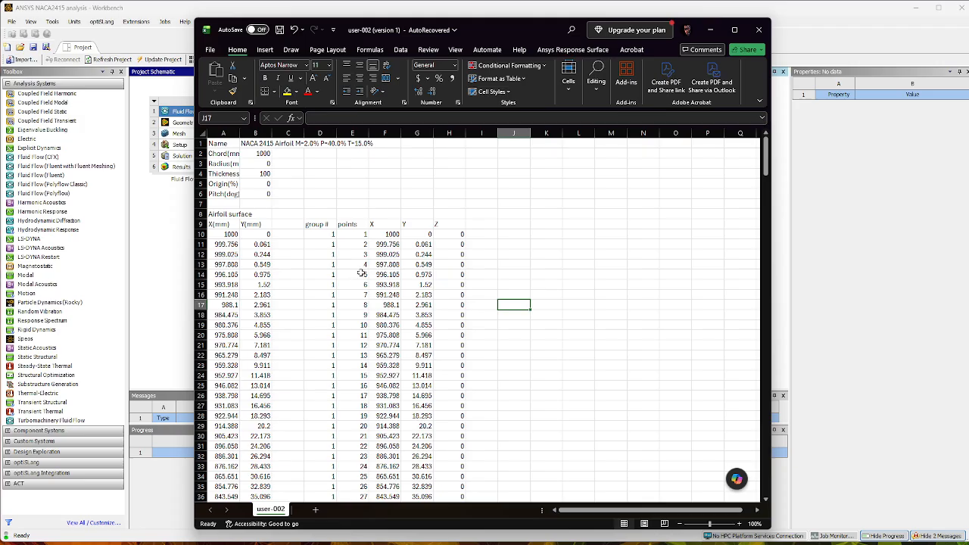
{"action": "left_click_drag", "start_coordinate": [319, 224], "coordinate": [452, 226]}
{"action": "left_click", "coordinate": [521, 293]}
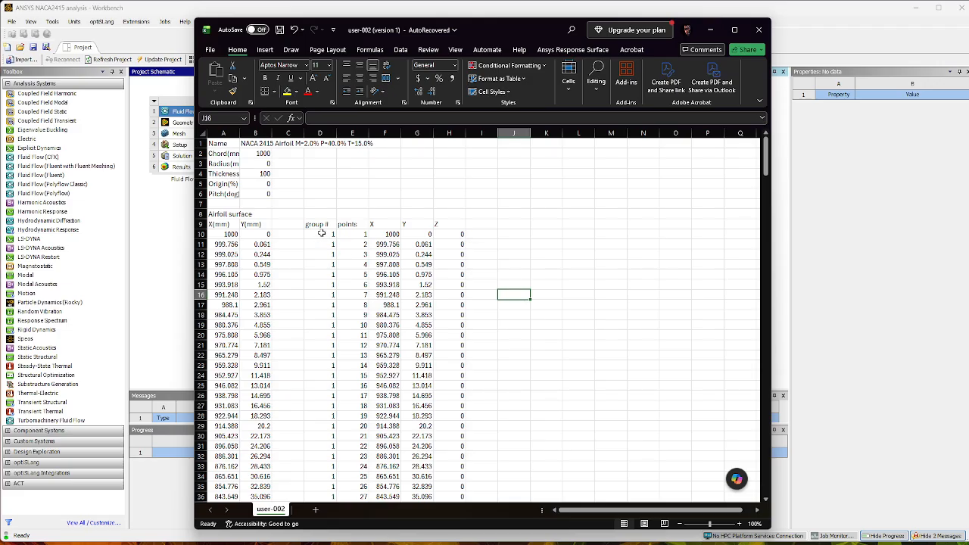
{"action": "left_click_drag", "start_coordinate": [321, 235], "coordinate": [446, 487]}
{"action": "left_click", "coordinate": [488, 419]}
{"action": "scroll", "coordinate": [490, 413], "scroll_direction": "up", "scroll_amount": 20}
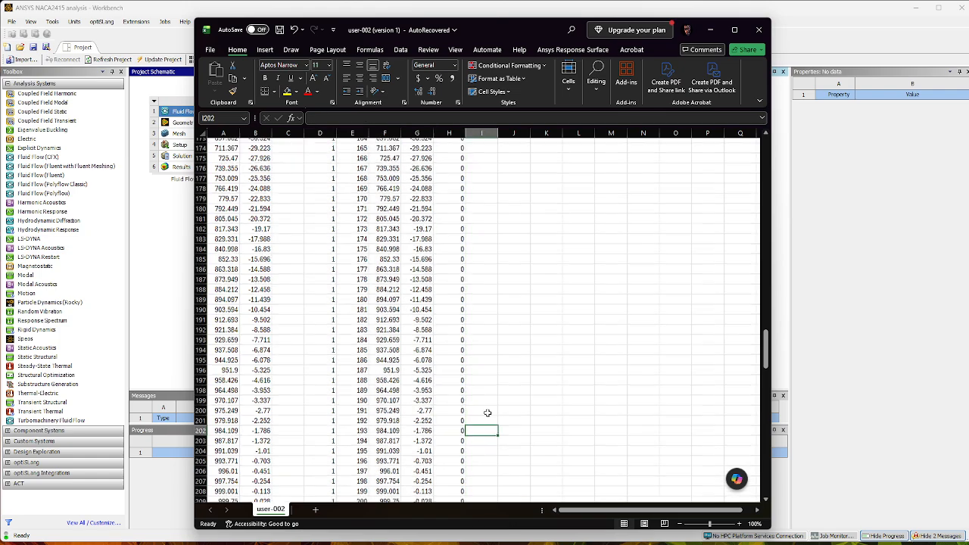
{"action": "scroll", "coordinate": [489, 404], "scroll_direction": "up", "scroll_amount": 20}
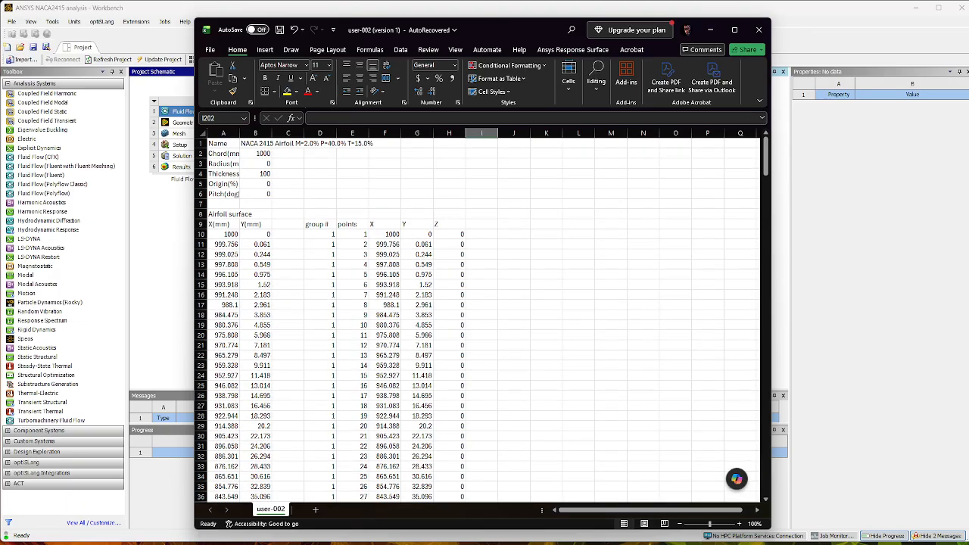
Switch to Notepad, examine the group, point and X, Y, Z columns in Video NACA2415.txt, and return to Workbench.
{"action": "left_click", "coordinate": [542, 543]}
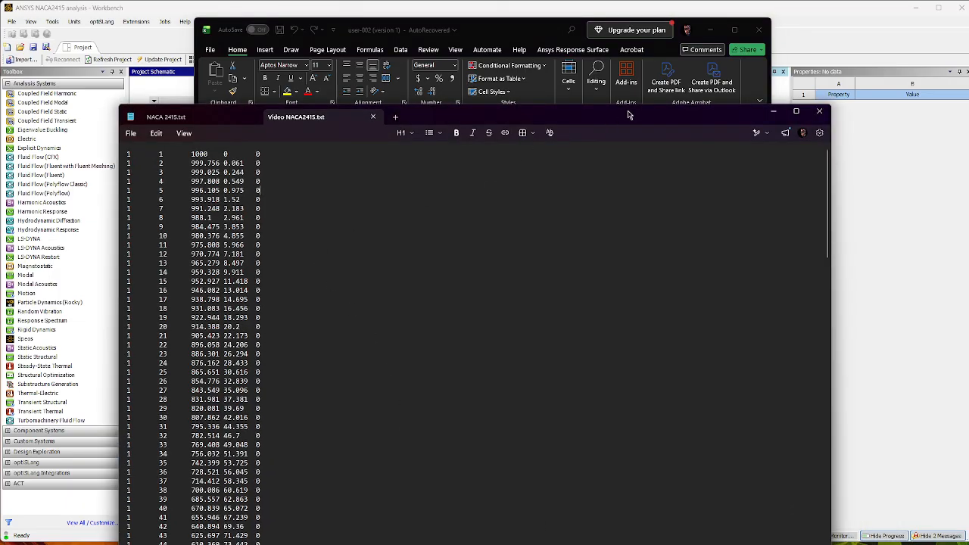
{"action": "left_click_drag", "start_coordinate": [628, 115], "coordinate": [618, 28]}
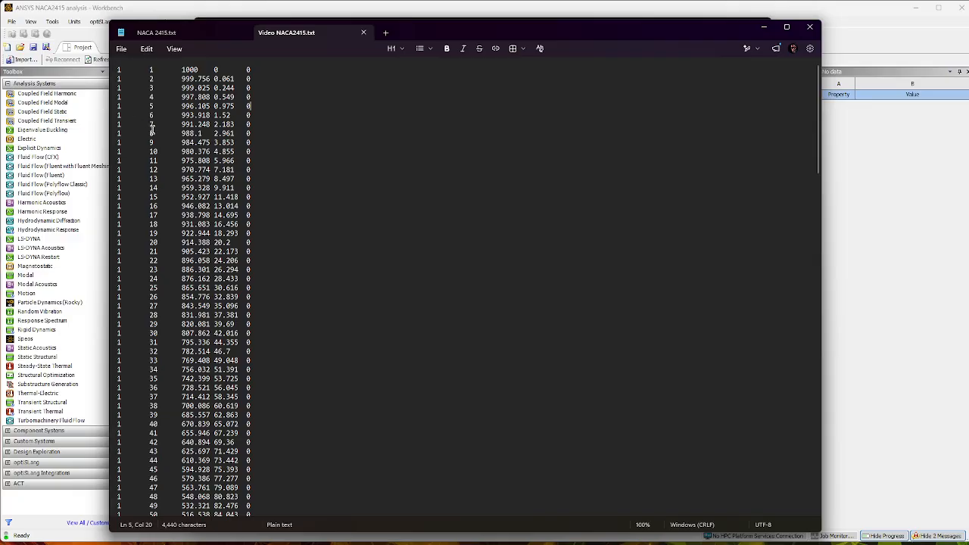
{"action": "scroll", "coordinate": [148, 460], "scroll_direction": "down", "scroll_amount": 20}
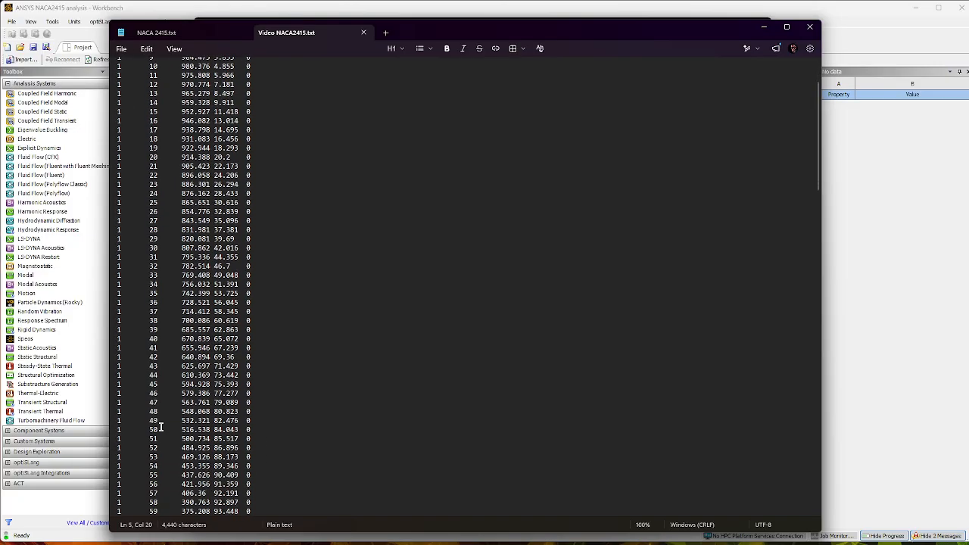
{"action": "scroll", "coordinate": [166, 421], "scroll_direction": "up", "scroll_amount": 20}
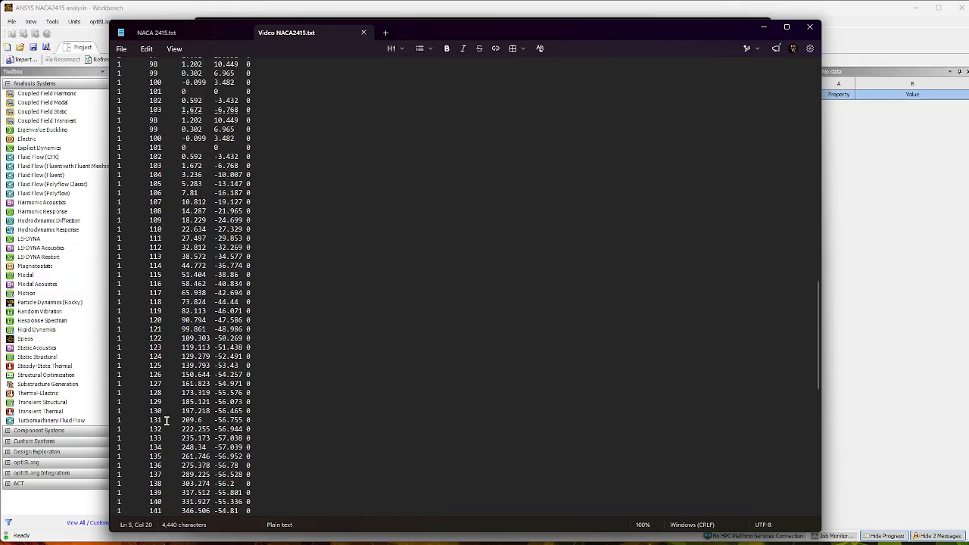
{"action": "left_click", "coordinate": [146, 48]}
{"action": "left_click", "coordinate": [122, 48]}
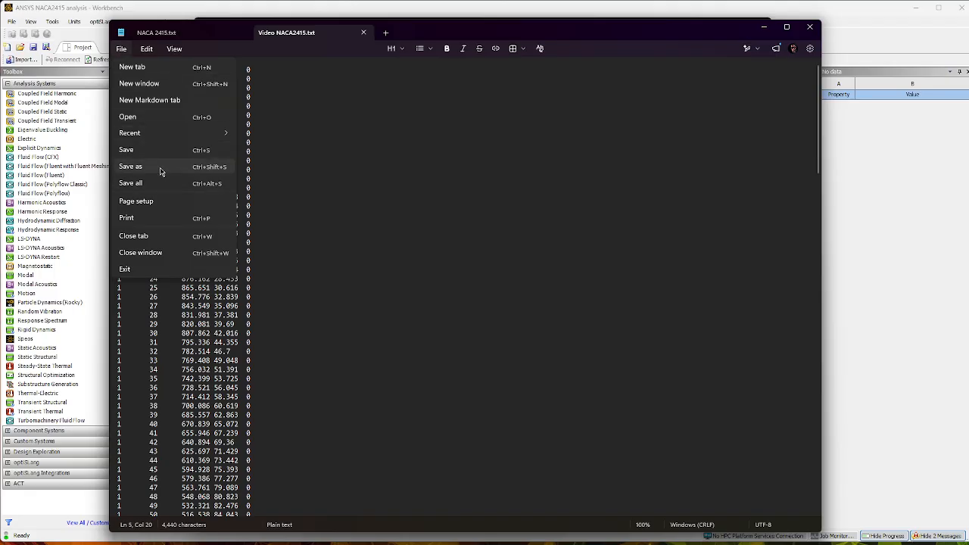
{"action": "left_click", "coordinate": [764, 27]}
{"action": "left_click", "coordinate": [764, 27]}
{"action": "left_click", "coordinate": [710, 29]}
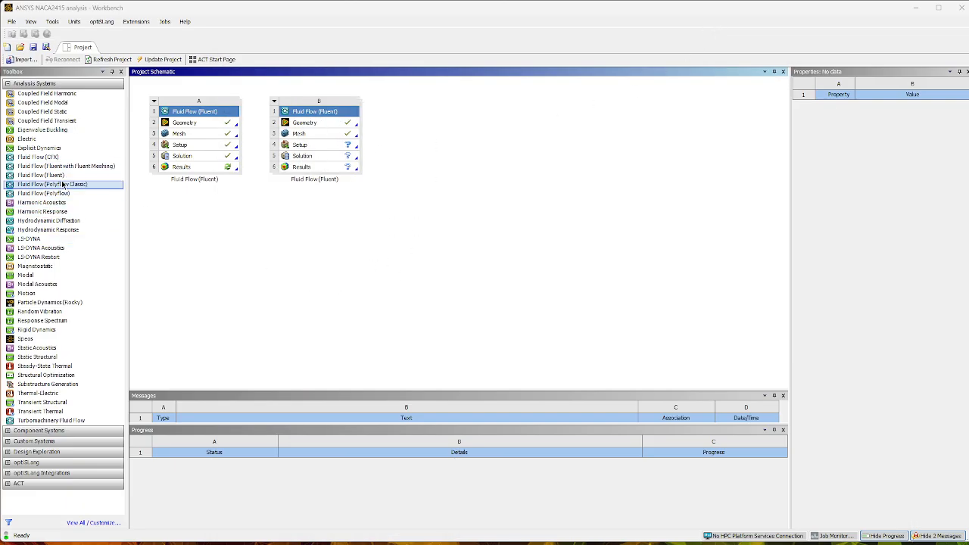
Add a third standalone Fluid Flow (Fluent) system to the project schematic and create its geometry in DesignModeler.
{"action": "left_click_drag", "start_coordinate": [64, 175], "coordinate": [430, 120]}
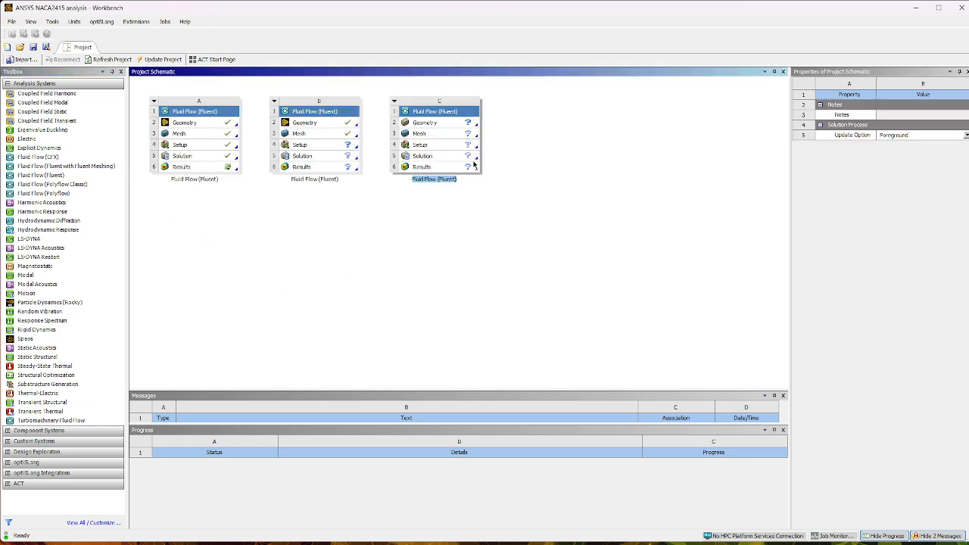
{"action": "left_click", "coordinate": [454, 122]}
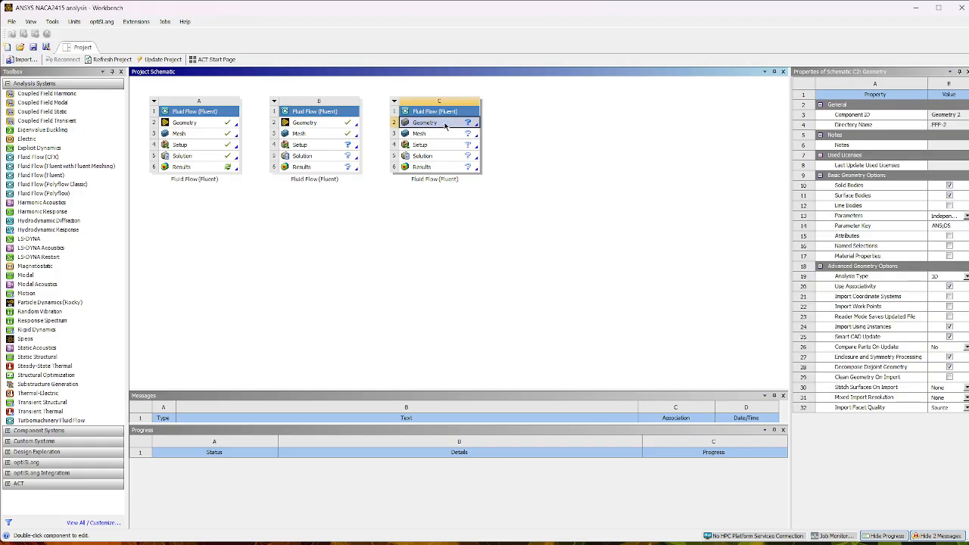
{"action": "right_click", "coordinate": [446, 126]}
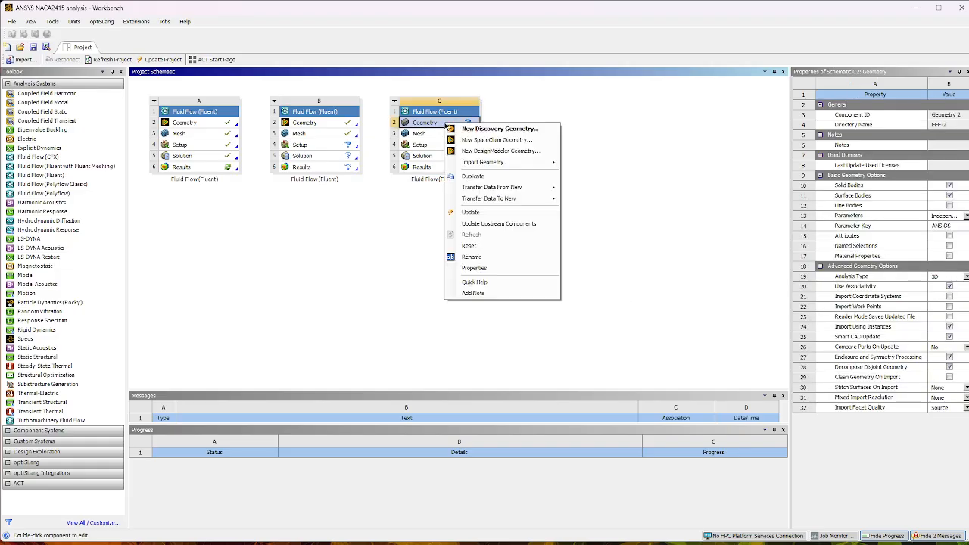
{"action": "left_click", "coordinate": [496, 151]}
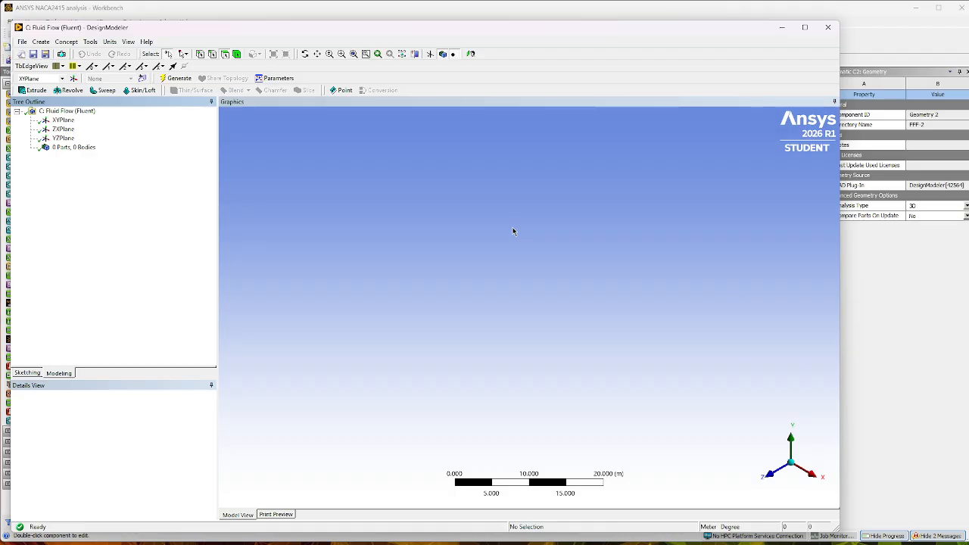
Orient the view along the Z axis and set the length unit to millimeter.
{"action": "left_click", "coordinate": [773, 479]}
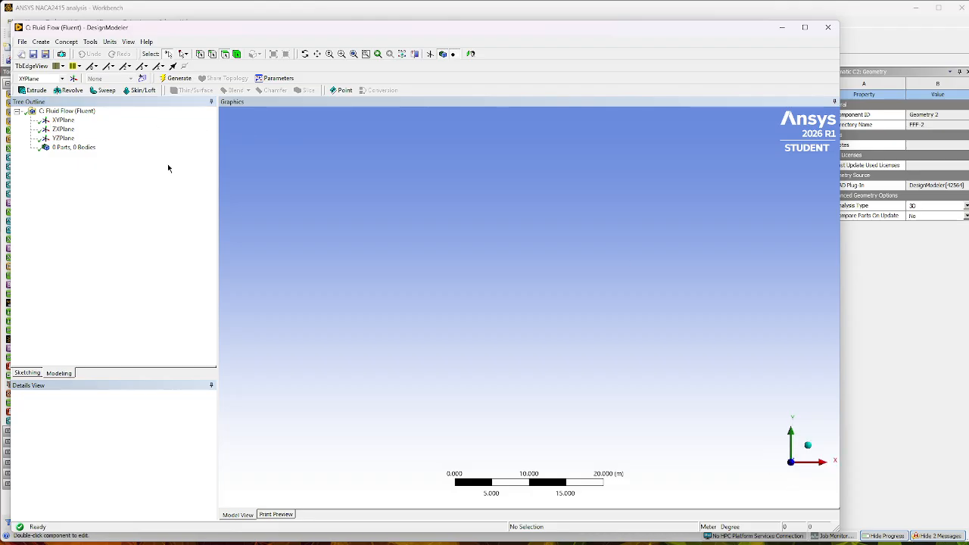
{"action": "left_click", "coordinate": [110, 42]}
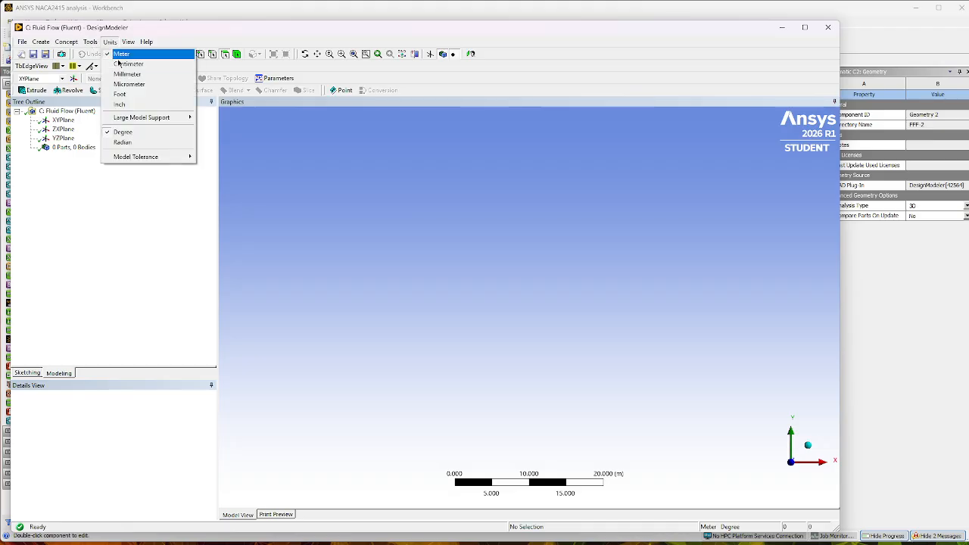
{"action": "left_click", "coordinate": [130, 74]}
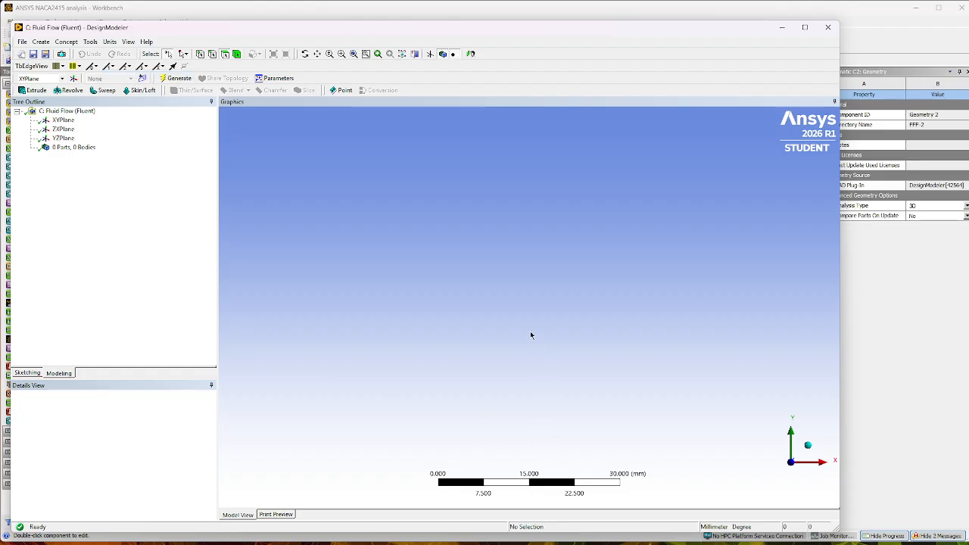
Insert a 3D Curve feature with XYPlane as its base plane.
{"action": "left_click", "coordinate": [63, 121]}
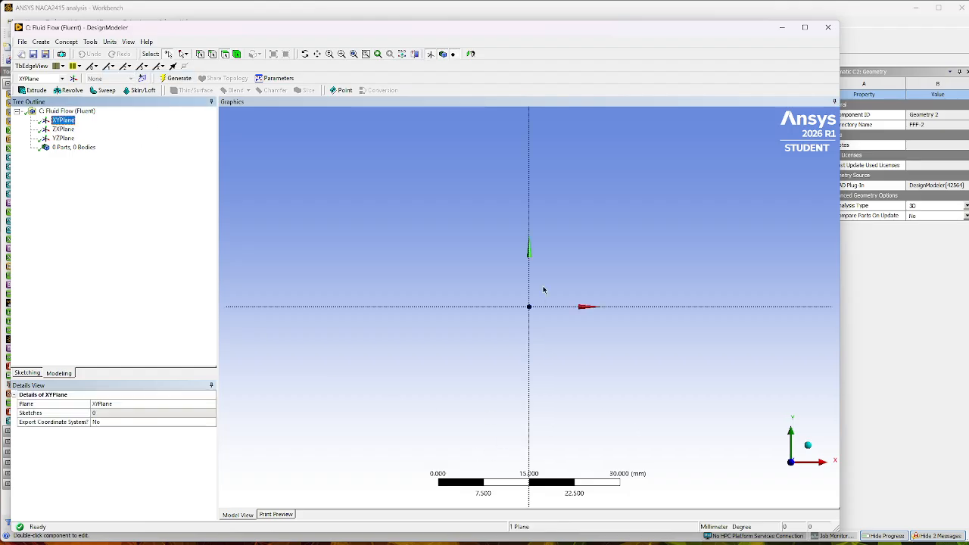
{"action": "scroll", "coordinate": [561, 312], "scroll_direction": "down", "scroll_amount": 5}
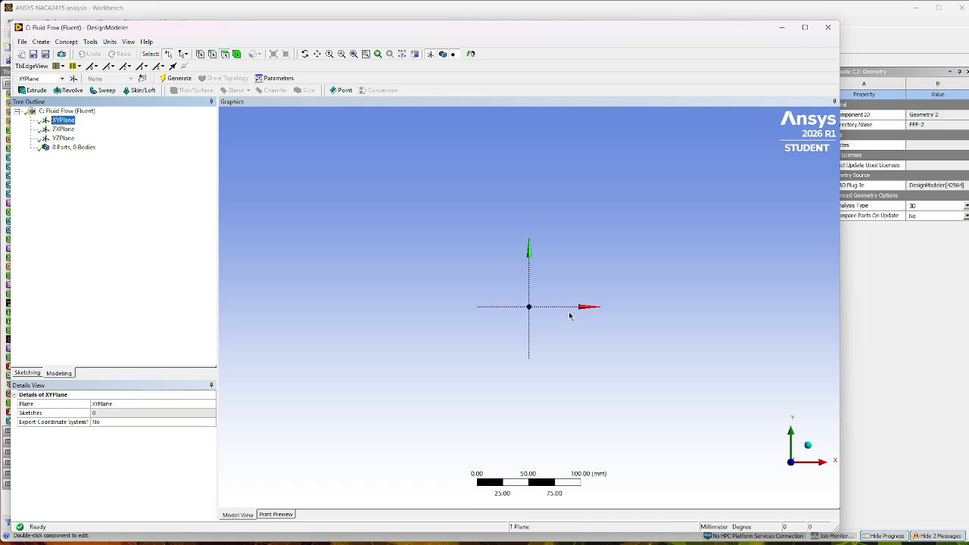
{"action": "scroll", "coordinate": [570, 315], "scroll_direction": "down", "scroll_amount": 10}
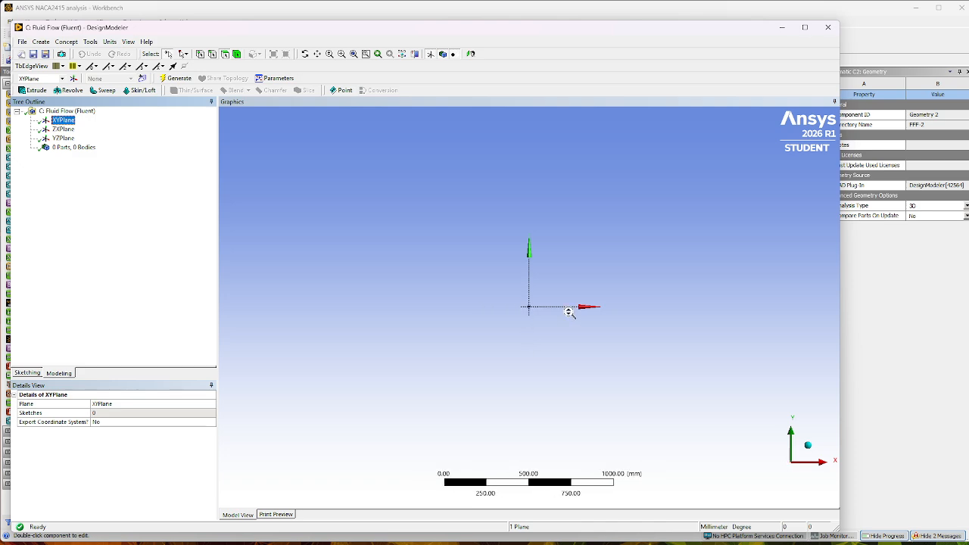
{"action": "scroll", "coordinate": [570, 315], "scroll_direction": "down", "scroll_amount": 6}
{"action": "scroll", "coordinate": [570, 315], "scroll_direction": "up", "scroll_amount": 6}
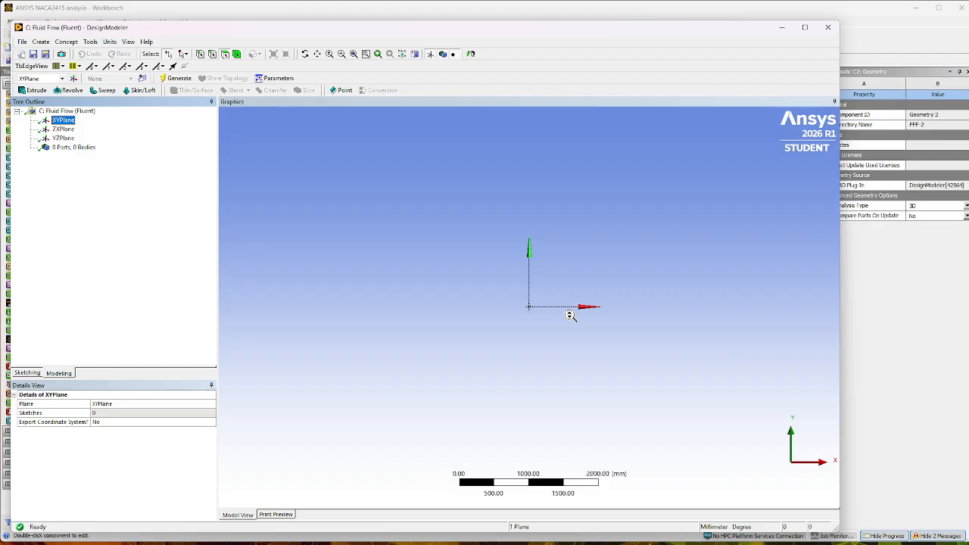
{"action": "scroll", "coordinate": [564, 323], "scroll_direction": "down", "scroll_amount": 2}
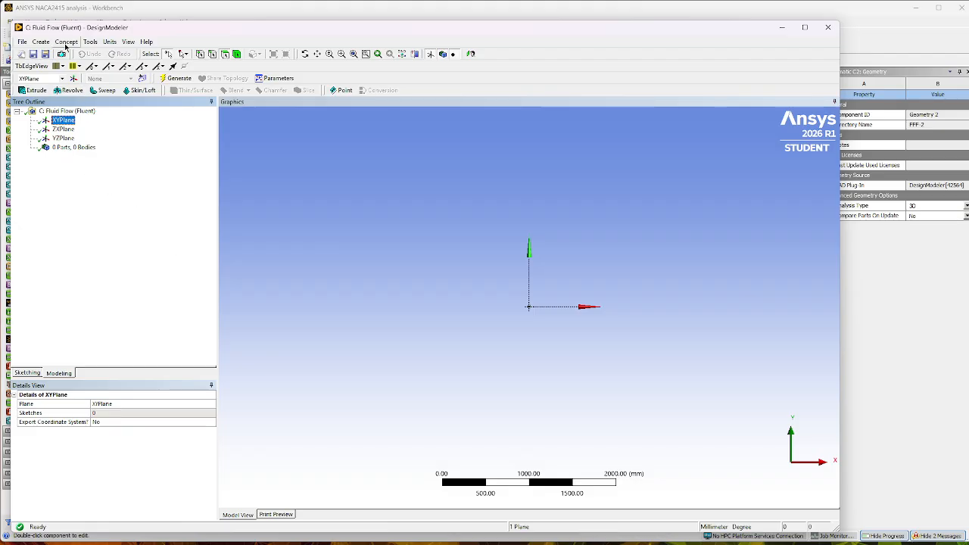
{"action": "left_click", "coordinate": [66, 43]}
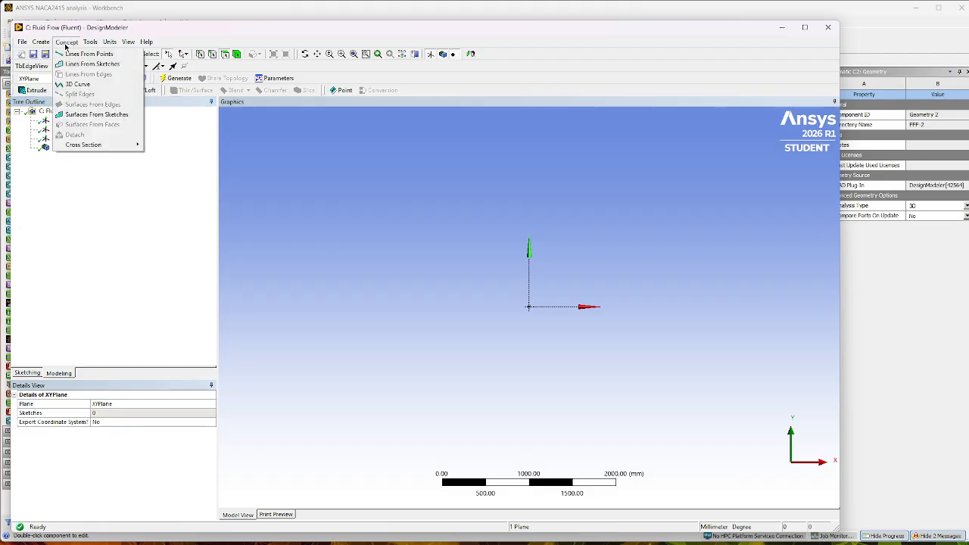
{"action": "left_click", "coordinate": [79, 85]}
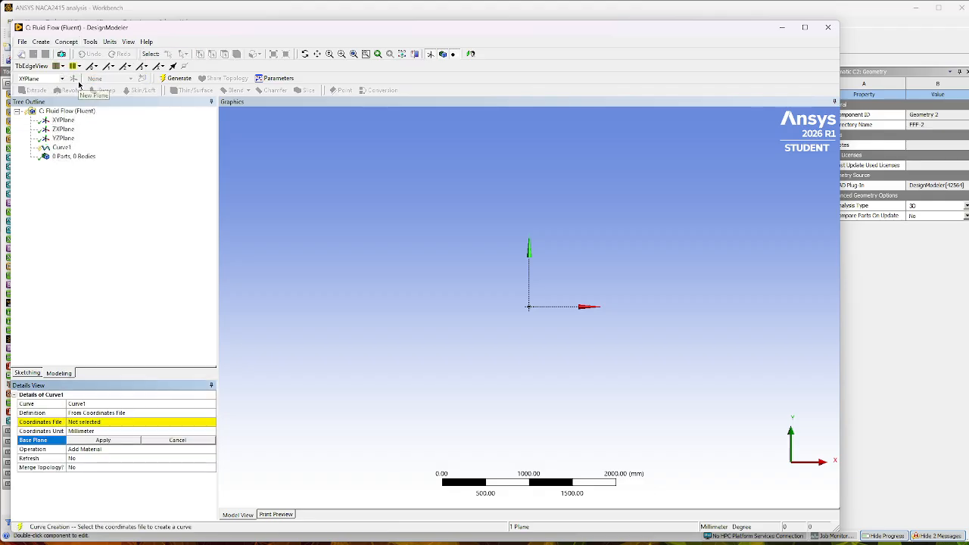
Load Video NACA2415 from the ANSYS Projects folder as the 3D curve's coordinates file.
{"action": "left_click", "coordinate": [43, 426]}
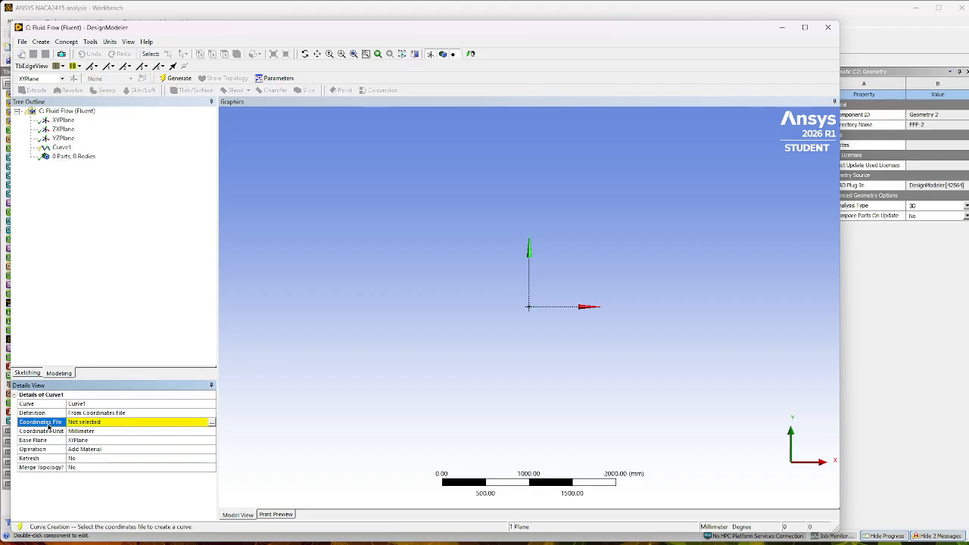
{"action": "left_click", "coordinate": [213, 423]}
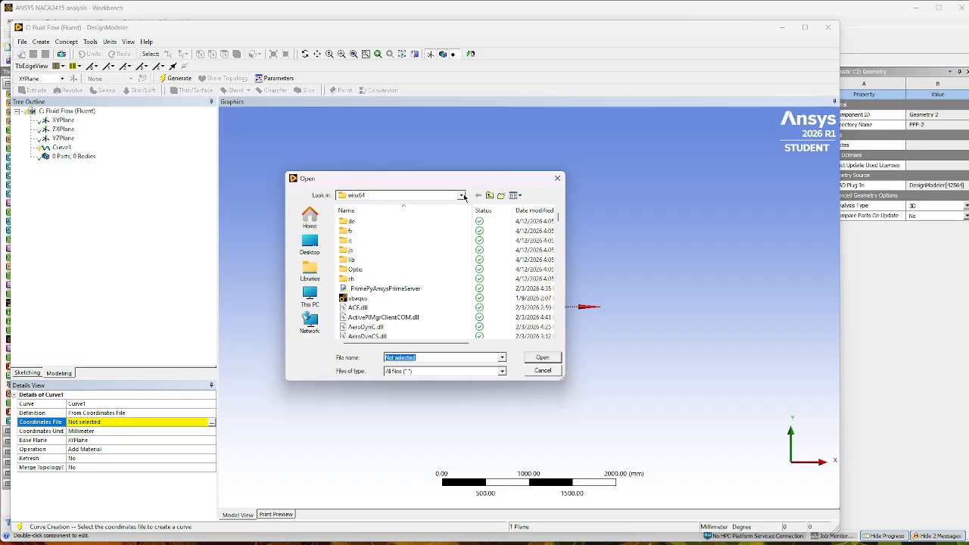
{"action": "left_click", "coordinate": [454, 195]}
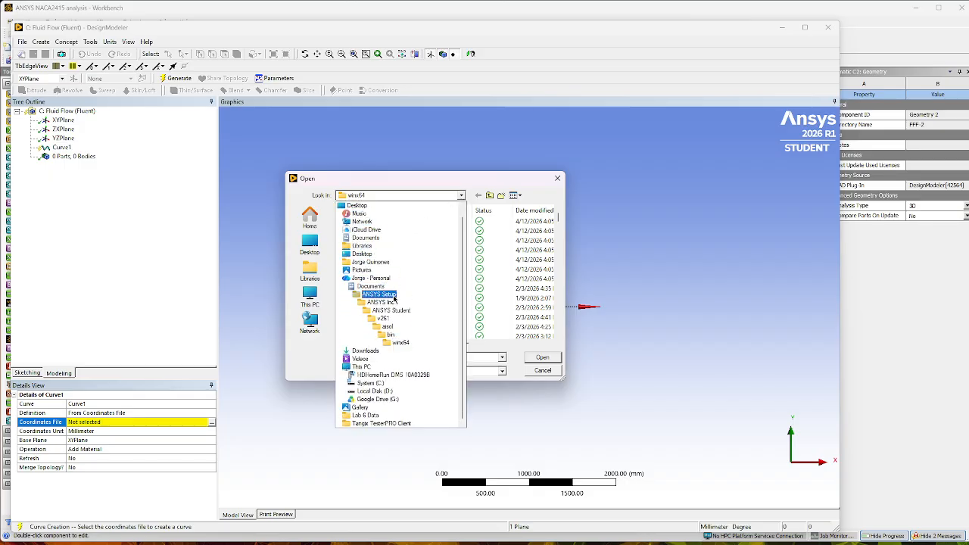
{"action": "left_click", "coordinate": [378, 278]}
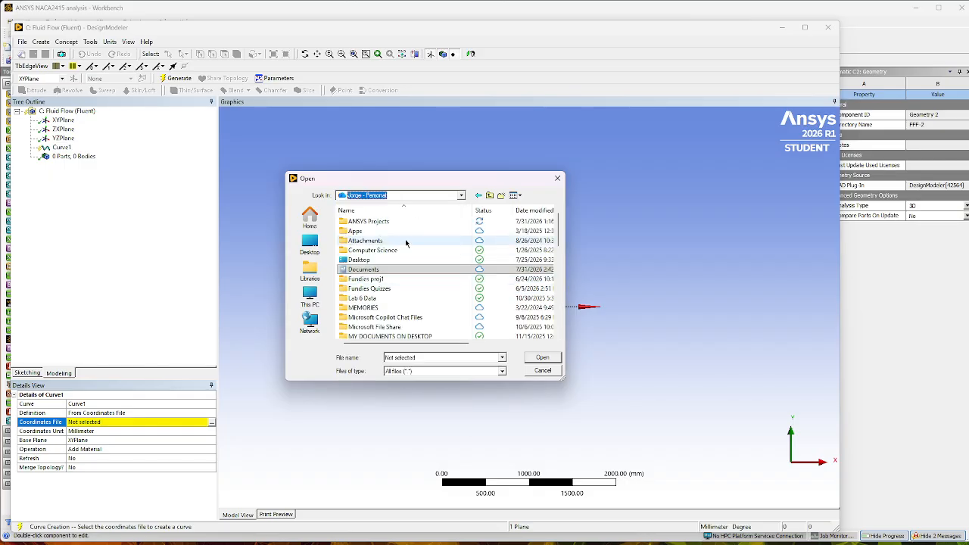
{"action": "double_click", "coordinate": [398, 223]}
{"action": "scroll", "coordinate": [411, 318], "scroll_direction": "down", "scroll_amount": 5}
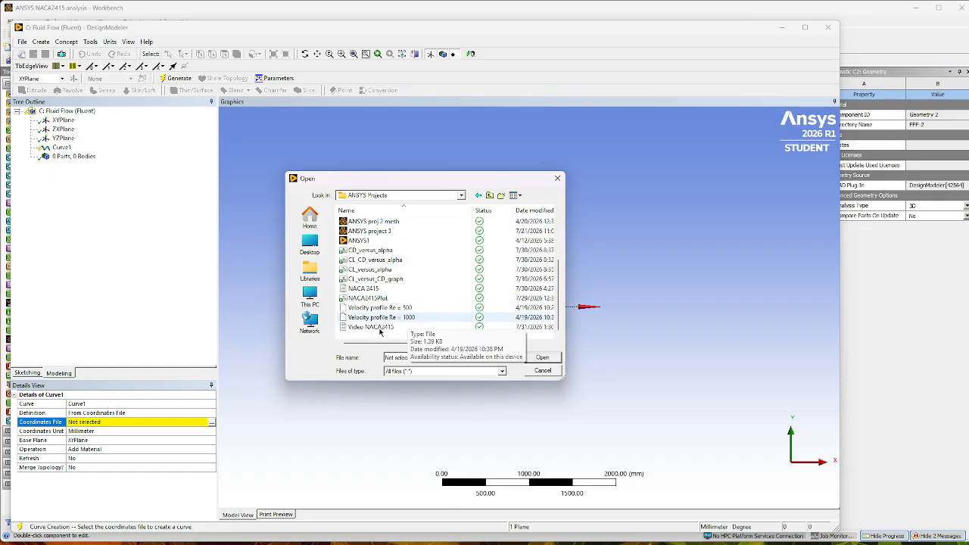
{"action": "double_click", "coordinate": [382, 328]}
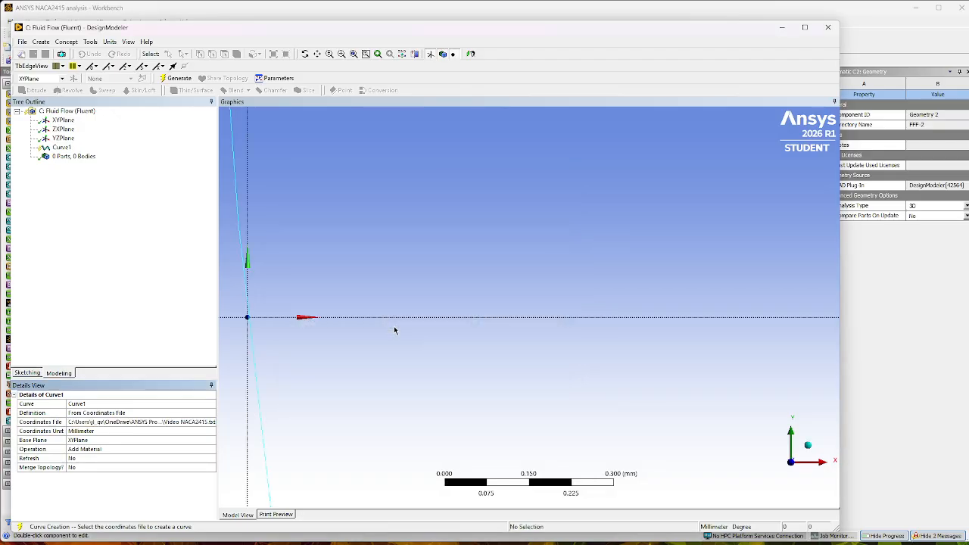
Check the previewed airfoil outline and generate the 3D curve.
{"action": "scroll", "coordinate": [542, 303], "scroll_direction": "down", "scroll_amount": 3}
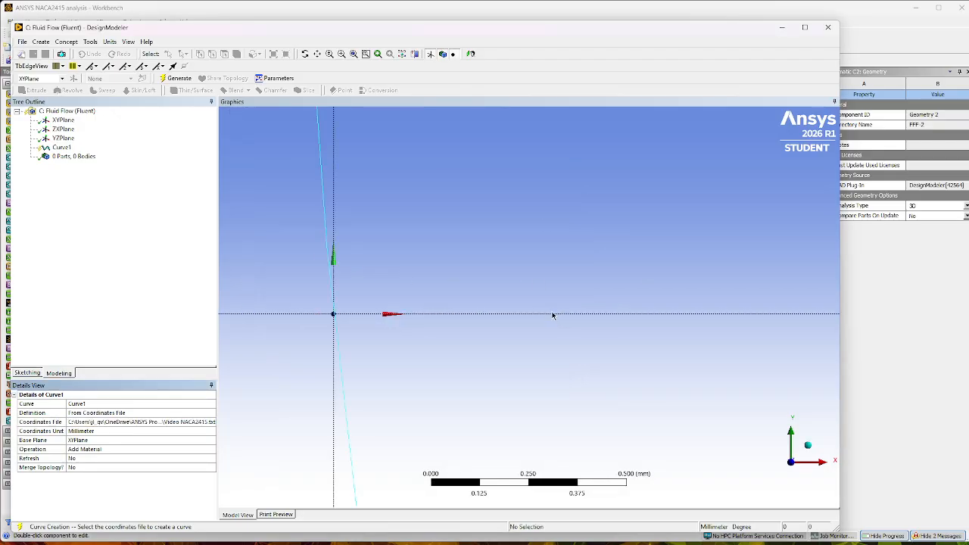
{"action": "scroll", "coordinate": [604, 314], "scroll_direction": "down", "scroll_amount": 10}
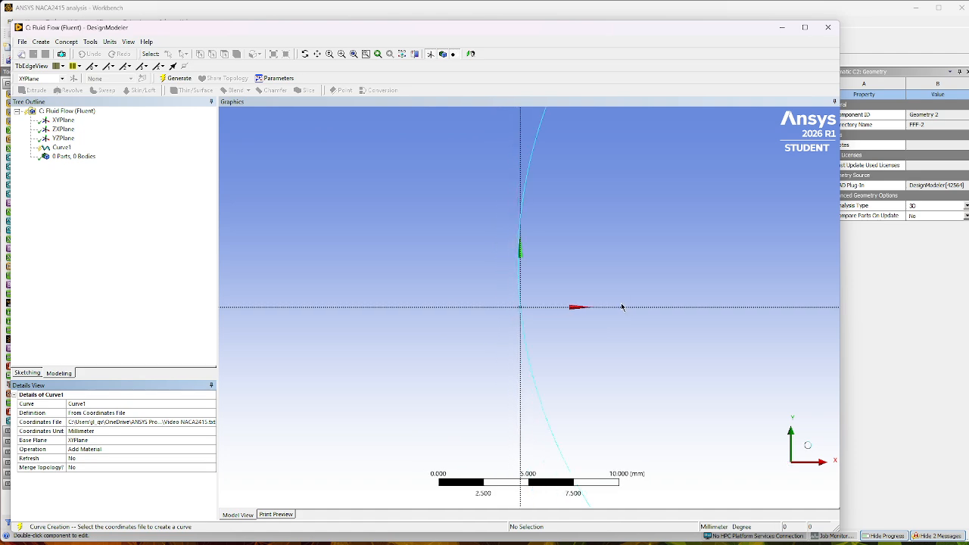
{"action": "scroll", "coordinate": [625, 308], "scroll_direction": "down", "scroll_amount": 8}
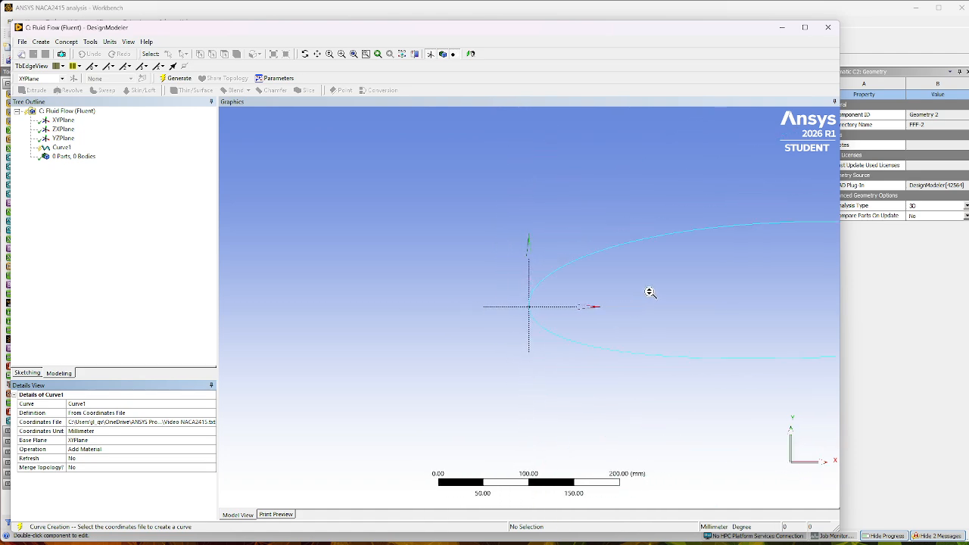
{"action": "scroll", "coordinate": [681, 295], "scroll_direction": "down", "scroll_amount": 4}
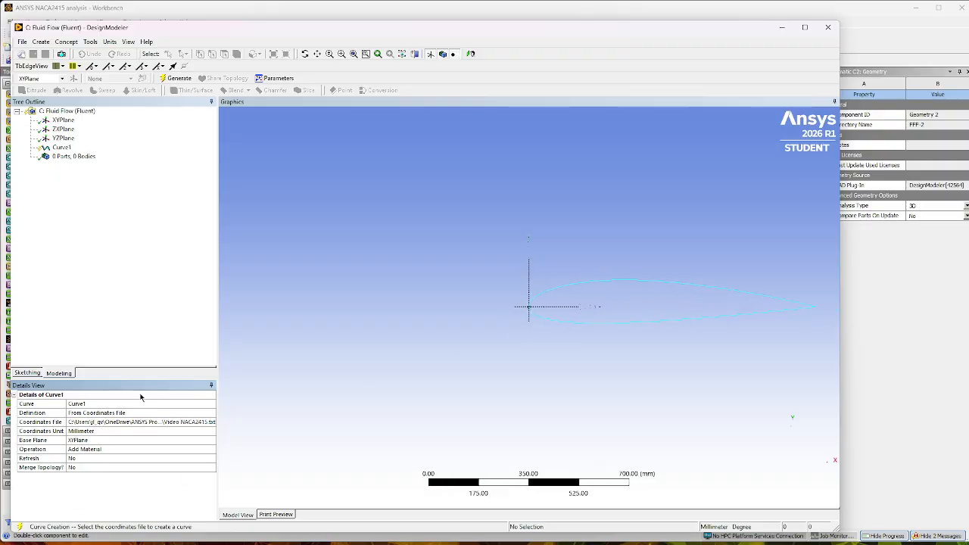
{"action": "left_click", "coordinate": [172, 78]}
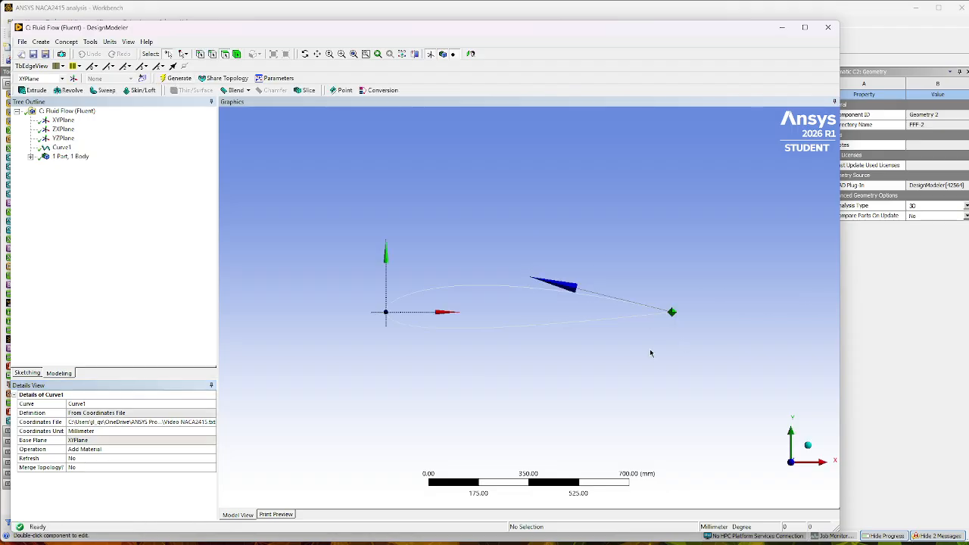
Inspect the airfoil curve's trailing edge up close to see whether its two ends meet.
{"action": "middle_click_drag", "start_coordinate": [658, 277], "coordinate": [648, 281]}
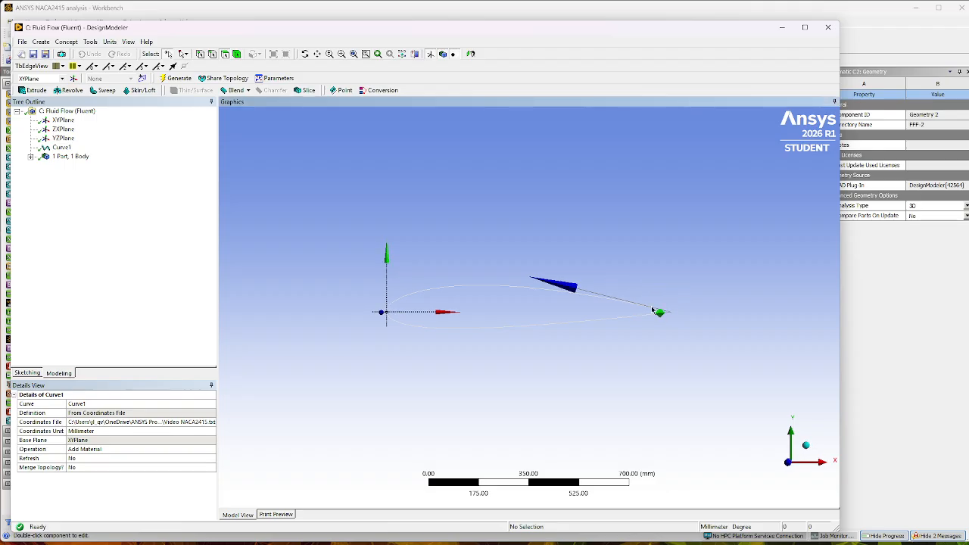
{"action": "left_click", "coordinate": [341, 54]}
{"action": "left_click_drag", "start_coordinate": [658, 297], "coordinate": [676, 326]}
{"action": "left_click_drag", "start_coordinate": [557, 293], "coordinate": [602, 365]}
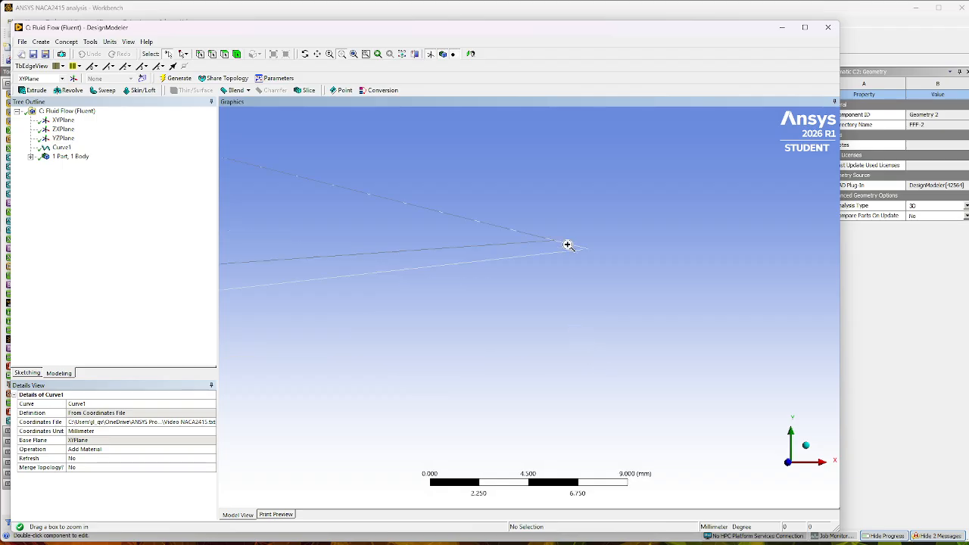
{"action": "left_click_drag", "start_coordinate": [569, 228], "coordinate": [646, 299]}
{"action": "left_click_drag", "start_coordinate": [335, 190], "coordinate": [433, 265]}
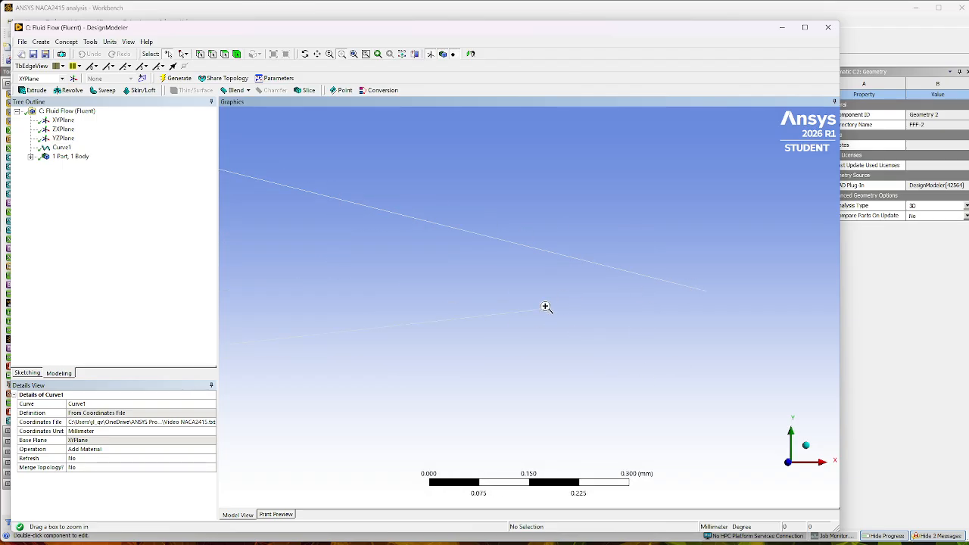
Close the trailing-edge gap with a Lines From Points feature joining the airfoil curve's two end vertices, and generate it.
{"action": "left_click", "coordinate": [66, 42]}
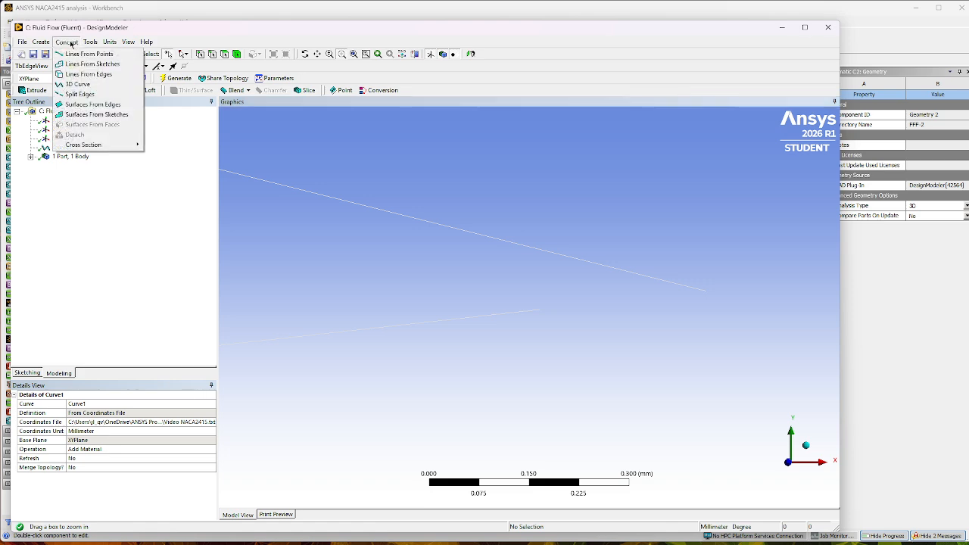
{"action": "left_click", "coordinate": [78, 55]}
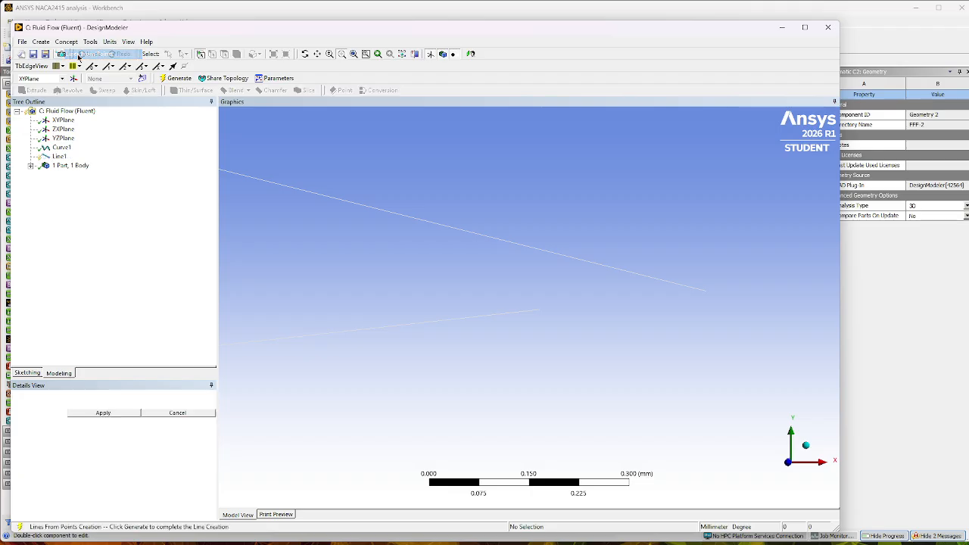
{"action": "left_click", "coordinate": [541, 311]}
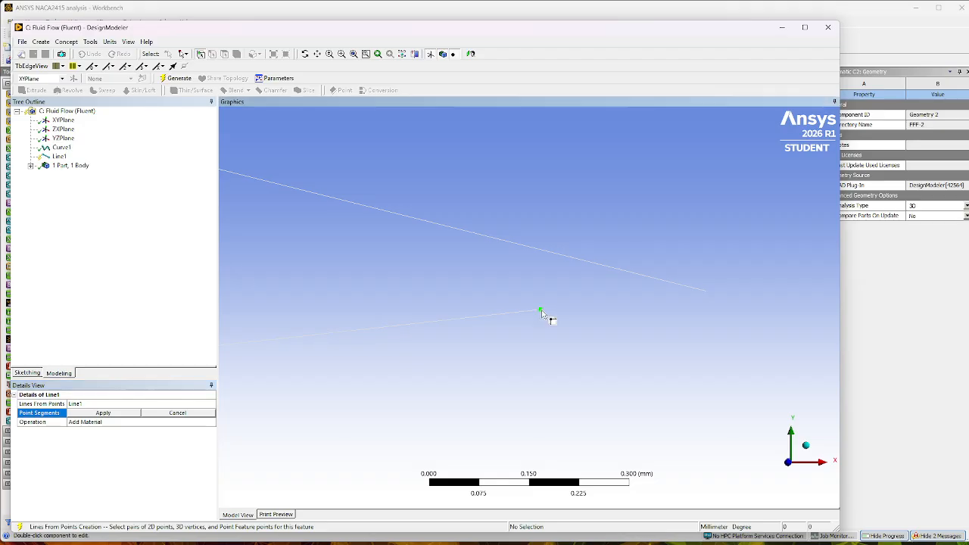
{"action": "left_click", "coordinate": [707, 292]}
{"action": "left_click", "coordinate": [120, 414]}
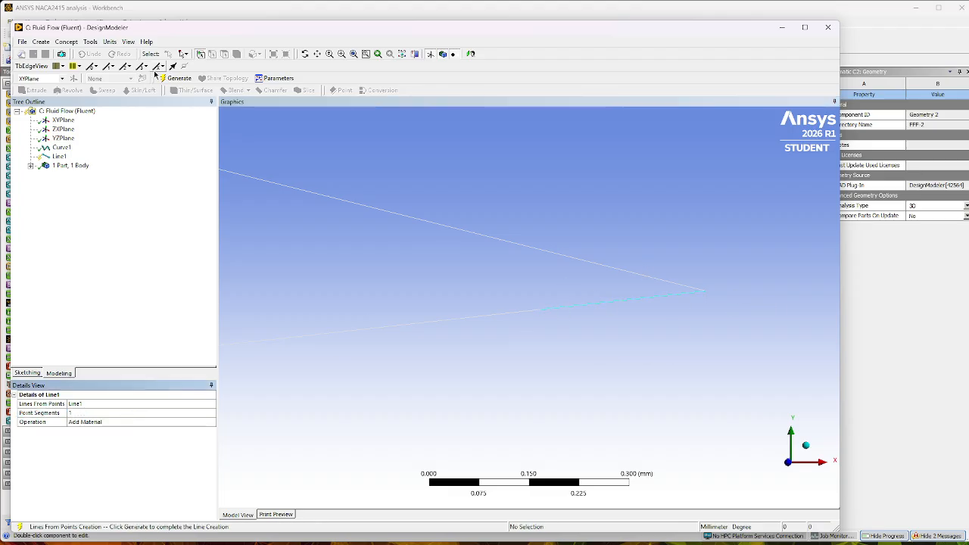
{"action": "left_click", "coordinate": [177, 78]}
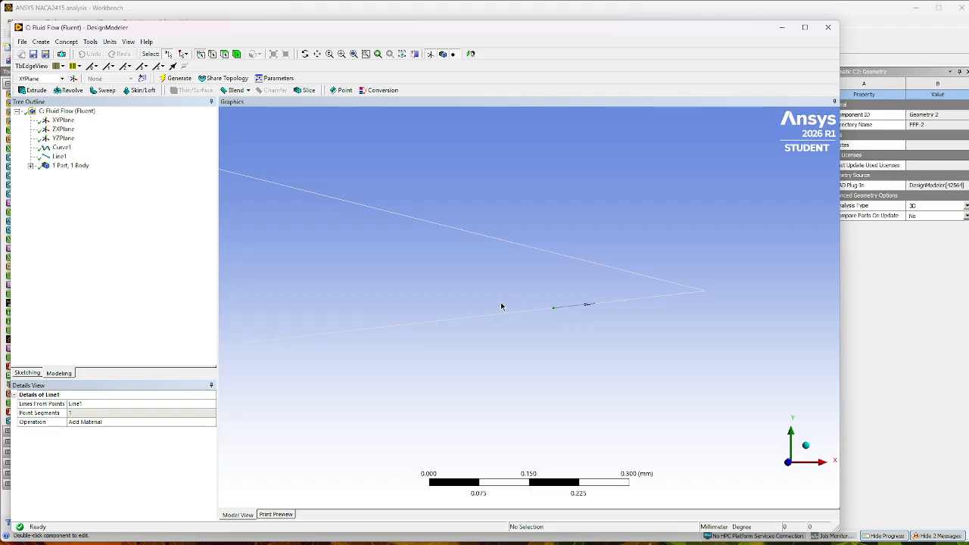
Generate a Surfaces From Edges feature from the airfoil curve and the short trailing-edge closing line.
{"action": "left_click", "coordinate": [67, 43]}
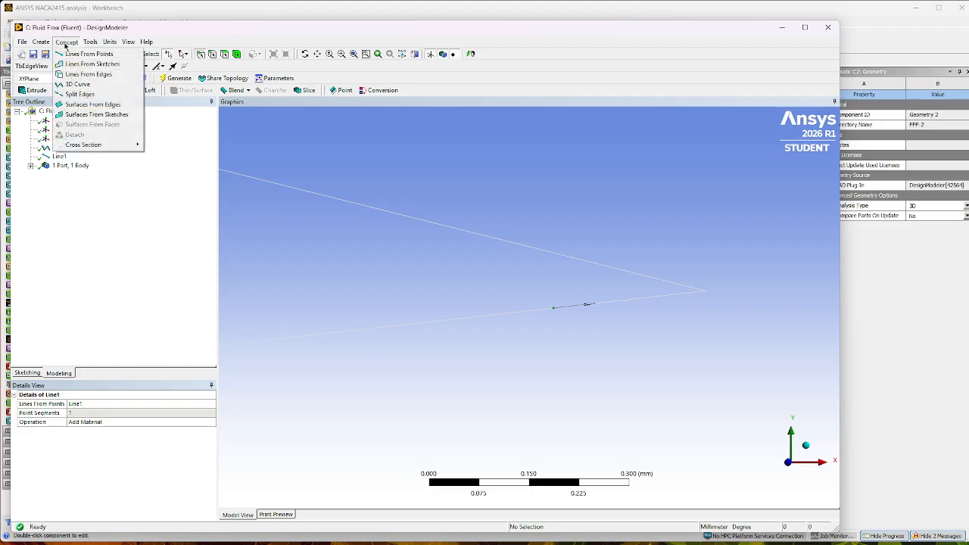
{"action": "left_click", "coordinate": [94, 104]}
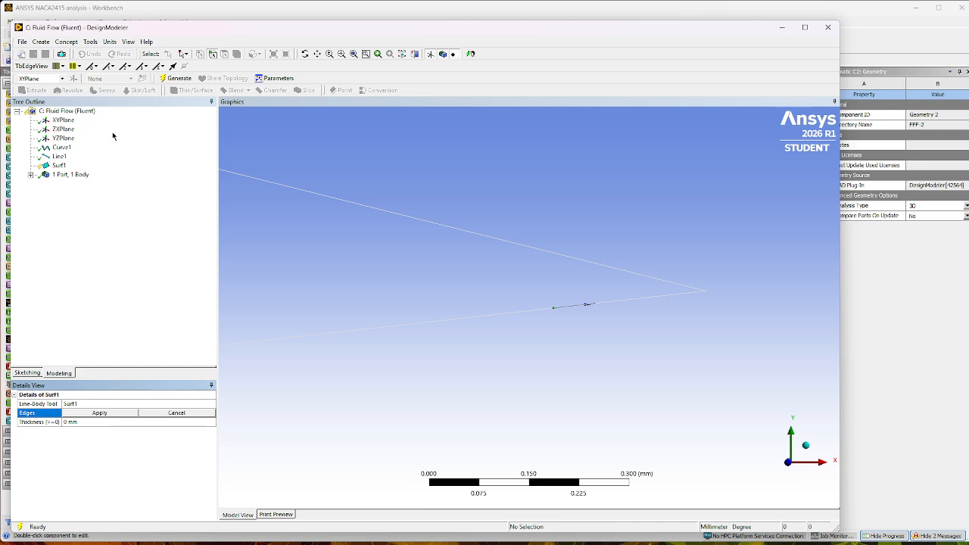
{"action": "left_click", "coordinate": [488, 240]}
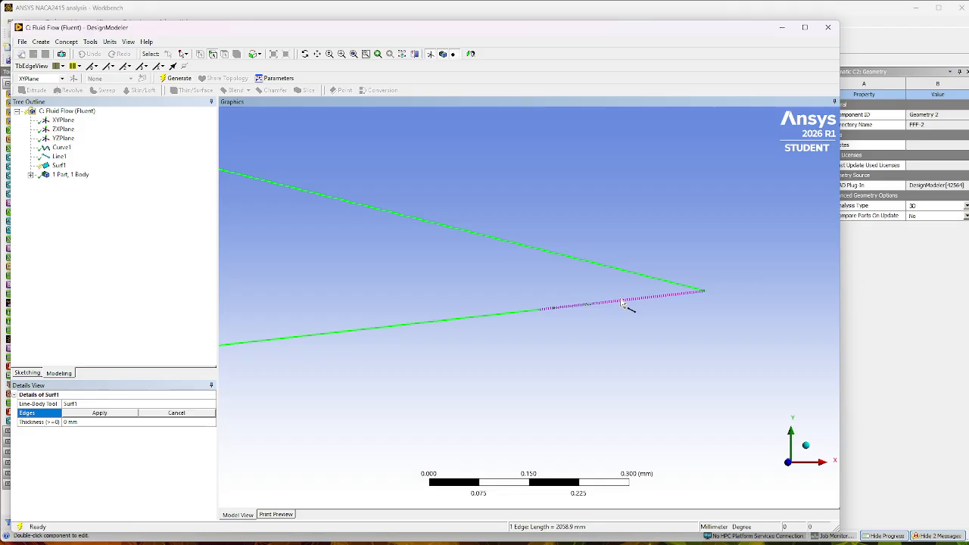
{"action": "left_click", "coordinate": [622, 303], "text": "ctrl"}
{"action": "left_click", "coordinate": [179, 79]}
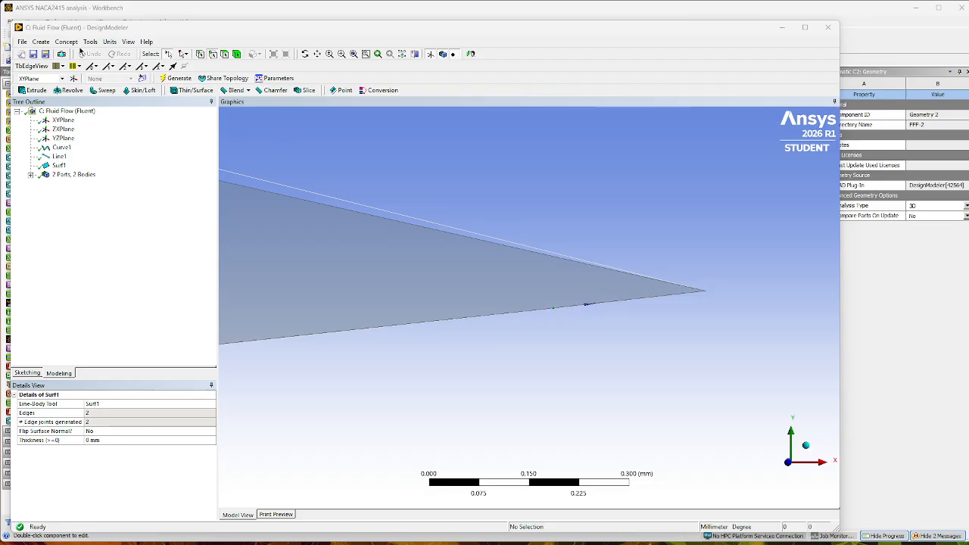
Merge the airfoil surface's two boundary edges with a minimum angle of 0° and generate the feature.
{"action": "left_click", "coordinate": [88, 42]}
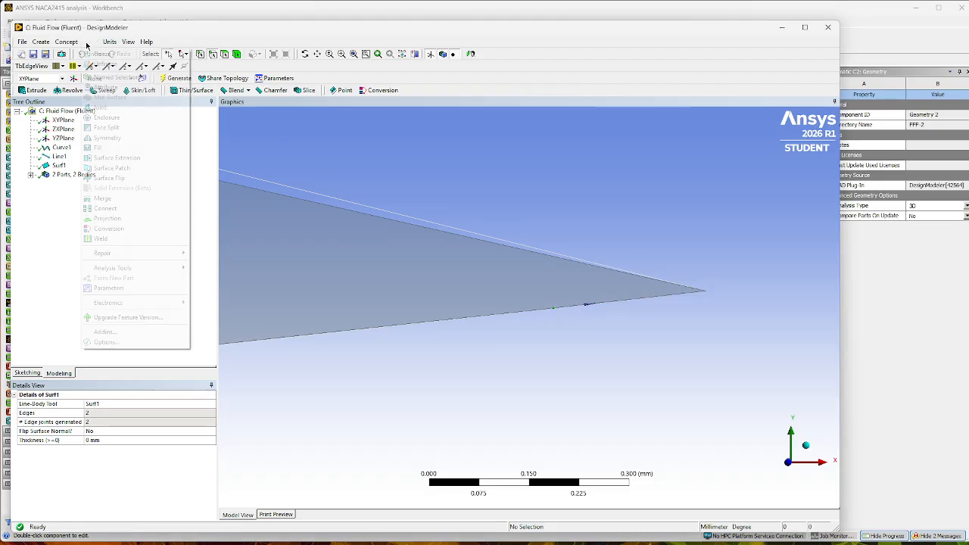
{"action": "left_click", "coordinate": [97, 199]}
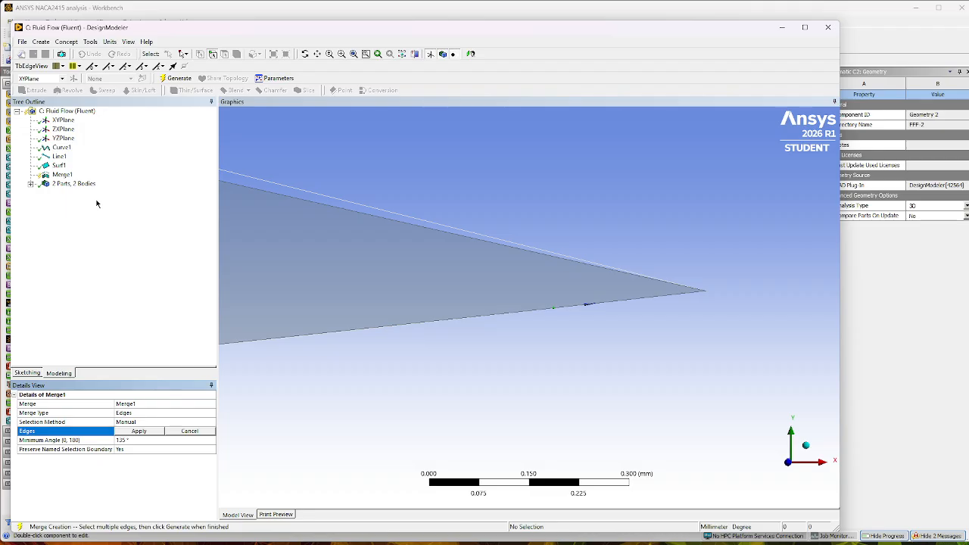
{"action": "left_click", "coordinate": [492, 314]}
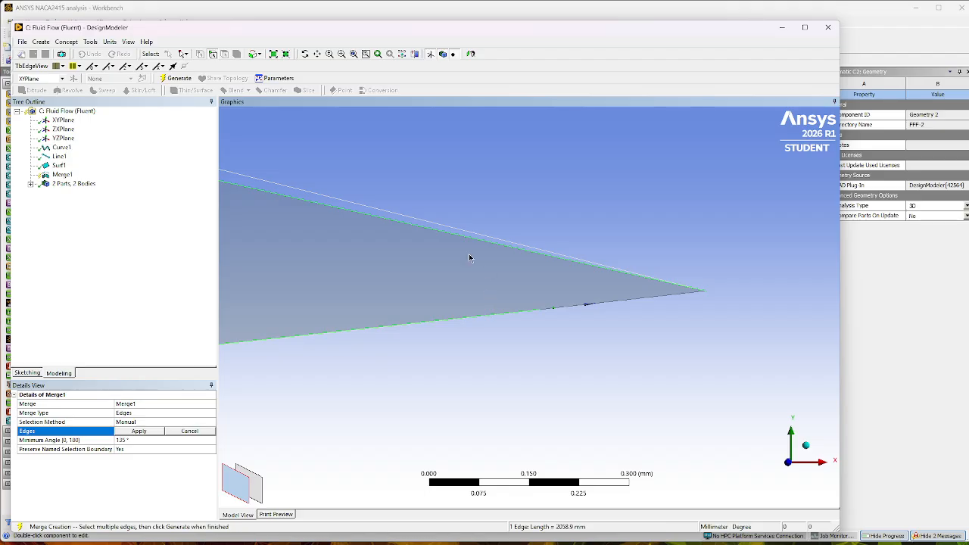
{"action": "left_click", "coordinate": [634, 300], "text": "ctrl"}
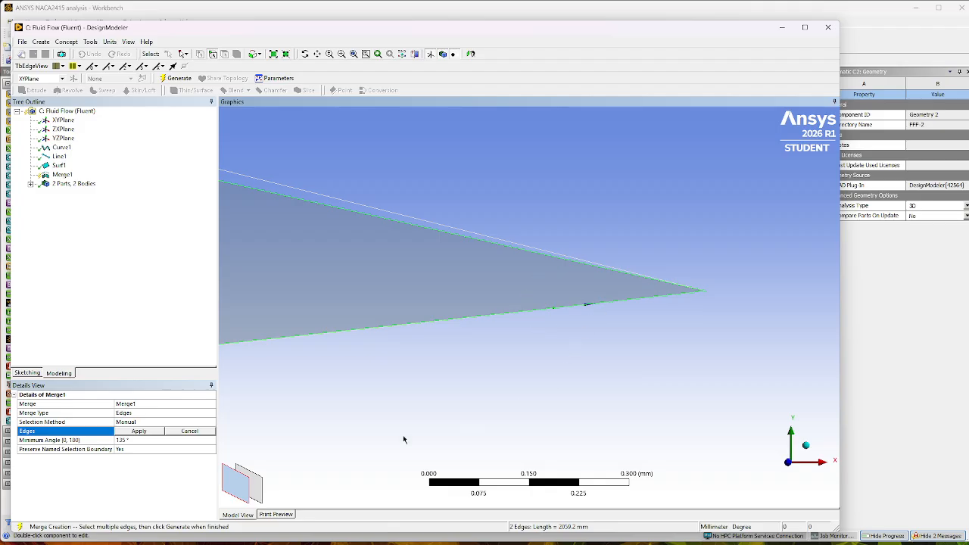
{"action": "left_click", "coordinate": [139, 431]}
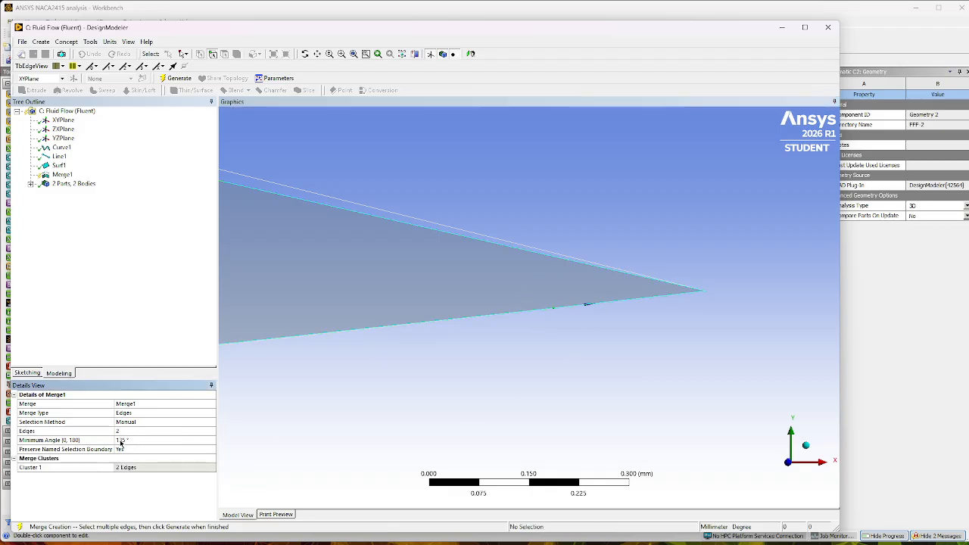
{"action": "left_click", "coordinate": [120, 440]}
{"action": "type", "text": "0"}
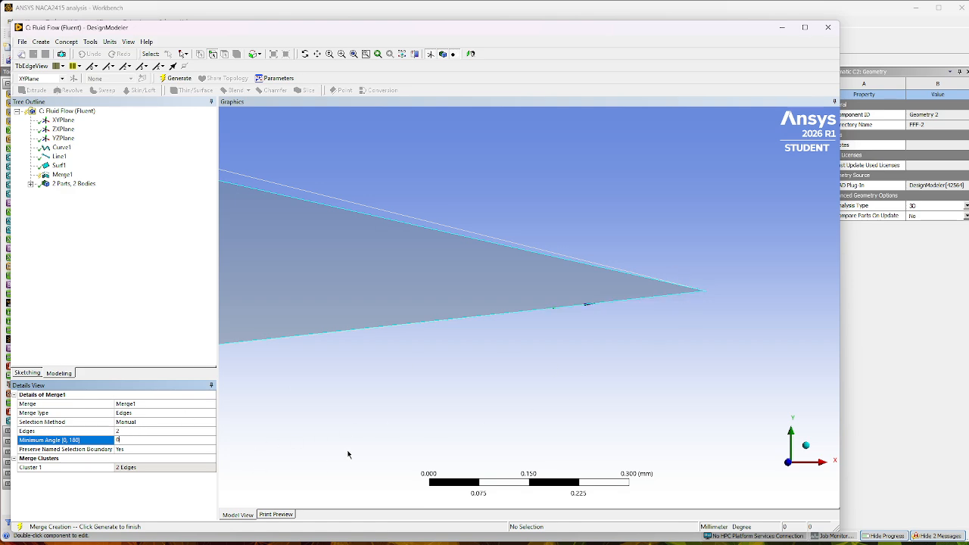
{"action": "key", "text": "Return"}
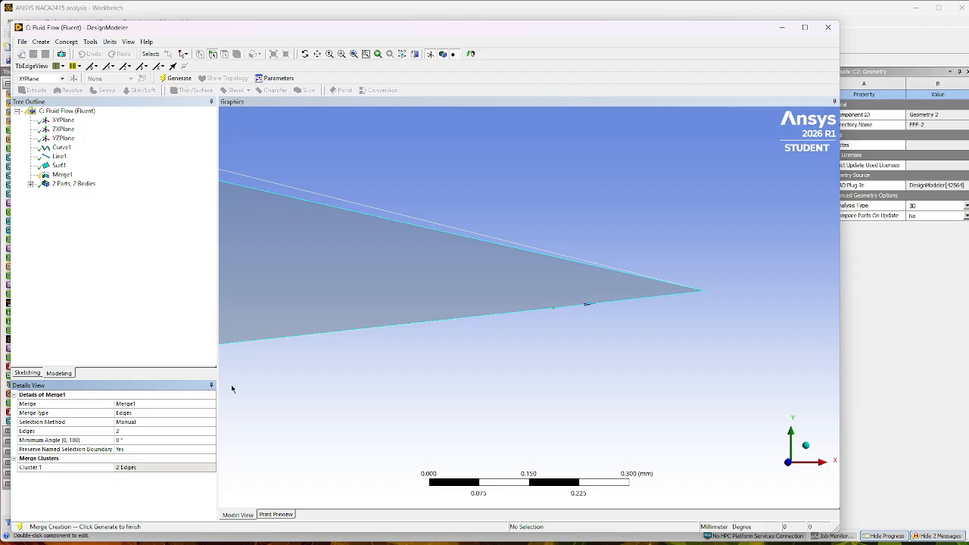
{"action": "left_click", "coordinate": [178, 79]}
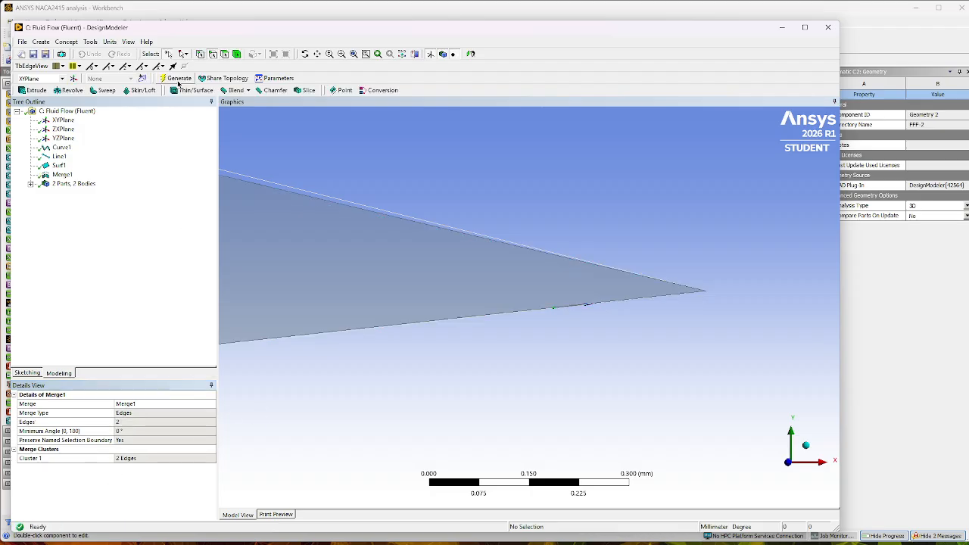
Check that the merged airfoil boundary selects as a single edge around the whole profile.
{"action": "left_click", "coordinate": [529, 316]}
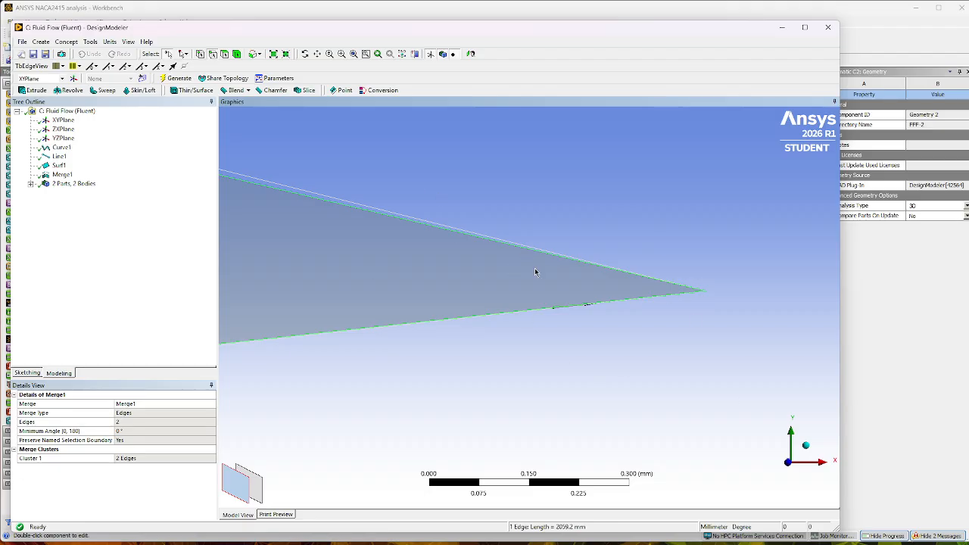
{"action": "scroll", "coordinate": [523, 350], "scroll_direction": "down", "scroll_amount": 5}
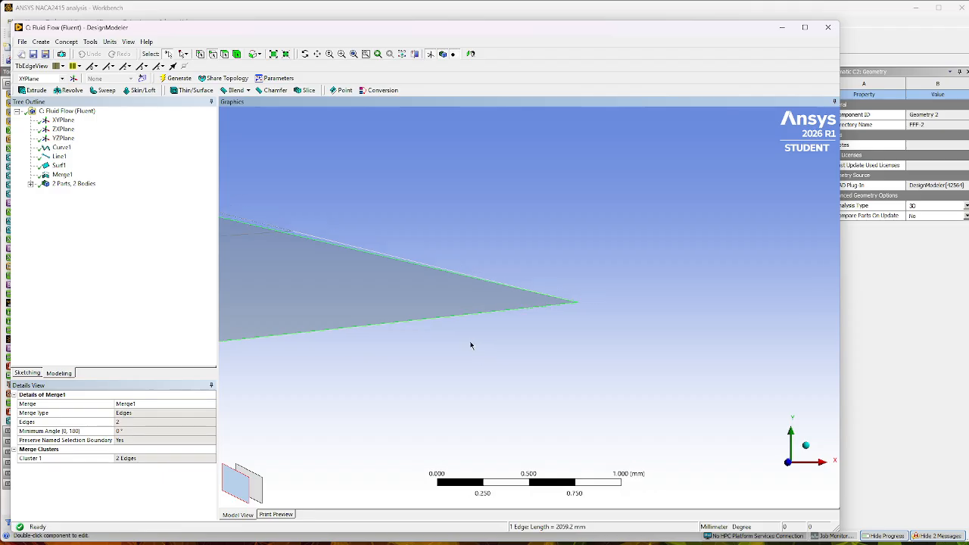
{"action": "scroll", "coordinate": [454, 337], "scroll_direction": "down", "scroll_amount": 8}
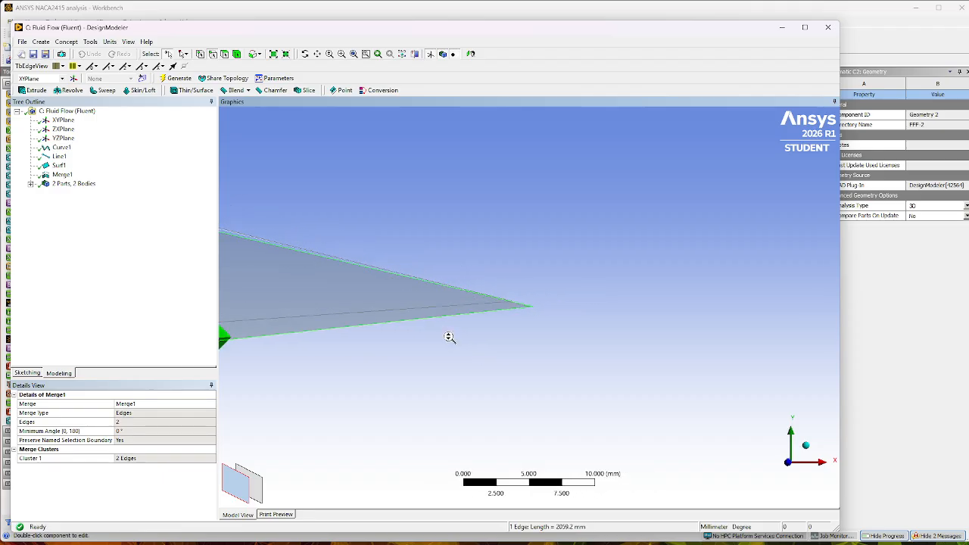
{"action": "scroll", "coordinate": [449, 337], "scroll_direction": "down", "scroll_amount": 10}
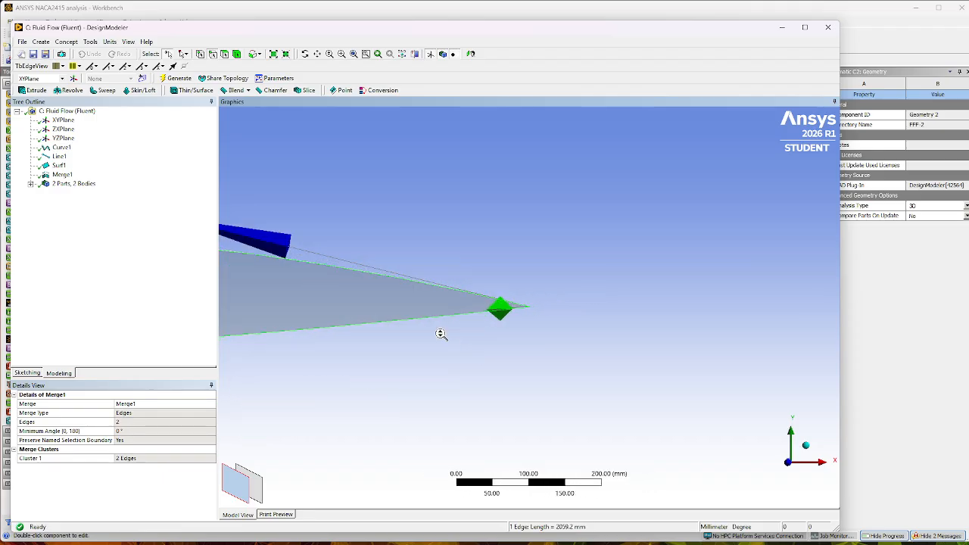
{"action": "scroll", "coordinate": [440, 334], "scroll_direction": "down", "scroll_amount": 5}
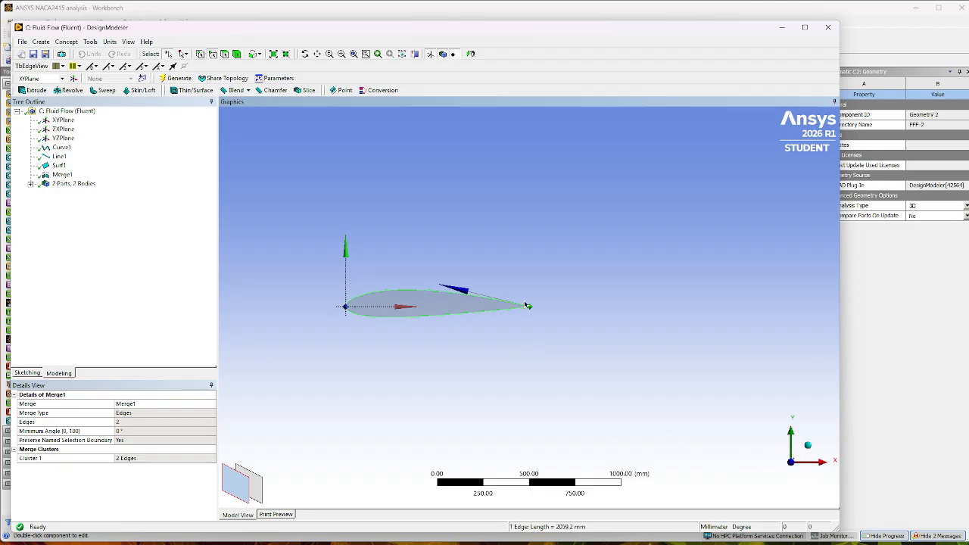
{"action": "left_click", "coordinate": [336, 327]}
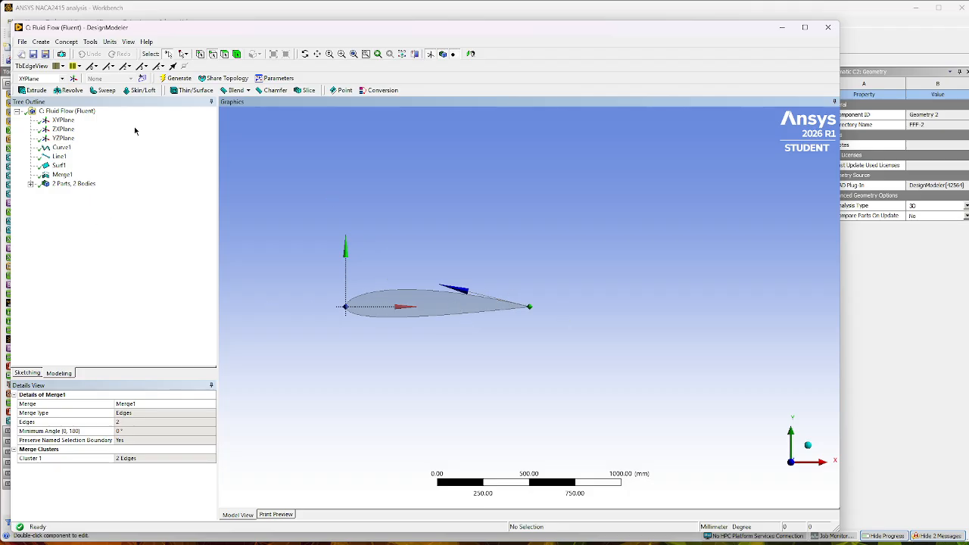
Create a new sketch on XYPlane and draw a rectangle about 2239 mm by 1299 mm around the airfoil, starting on the Y axis.
{"action": "left_click", "coordinate": [63, 120]}
{"action": "left_click", "coordinate": [142, 78]}
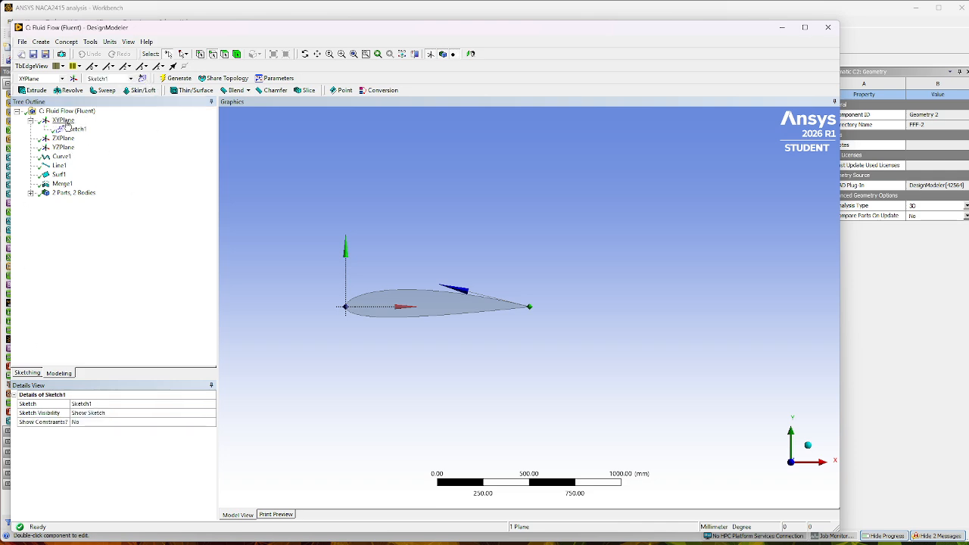
{"action": "left_click", "coordinate": [27, 374]}
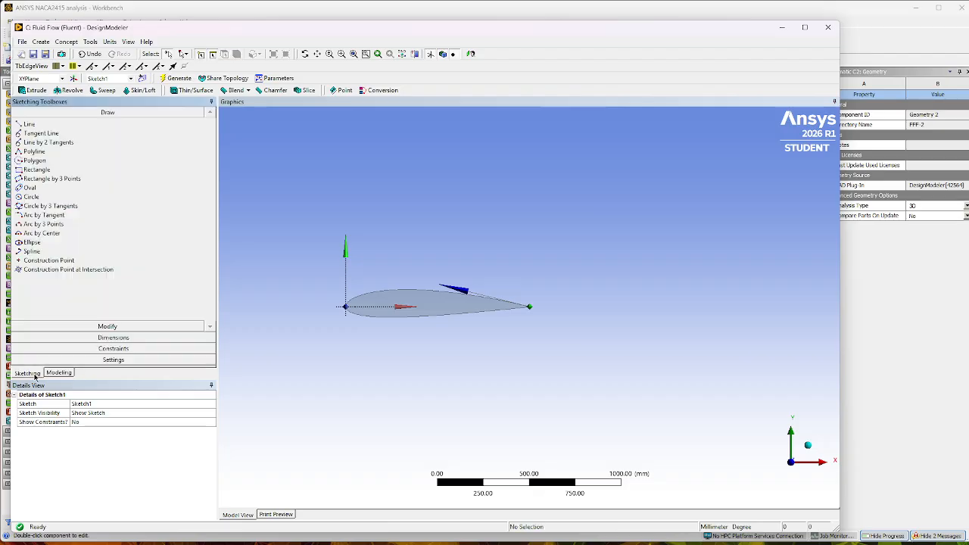
{"action": "left_click", "coordinate": [36, 170]}
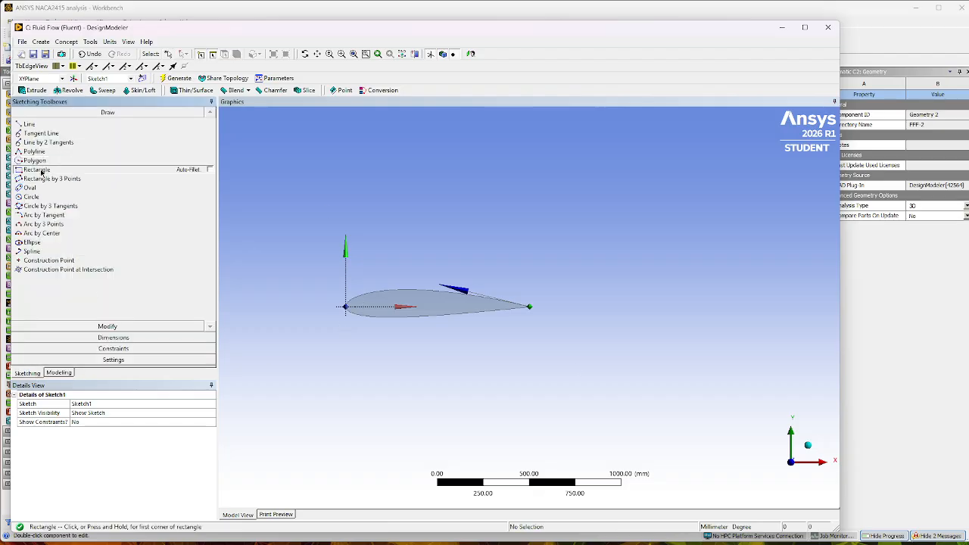
{"action": "left_click", "coordinate": [346, 200]}
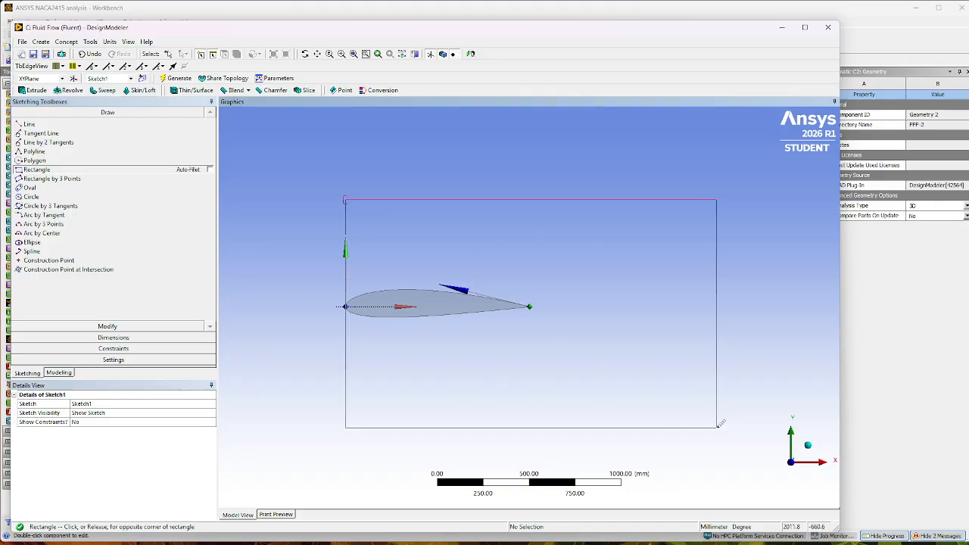
{"action": "left_click", "coordinate": [757, 439]}
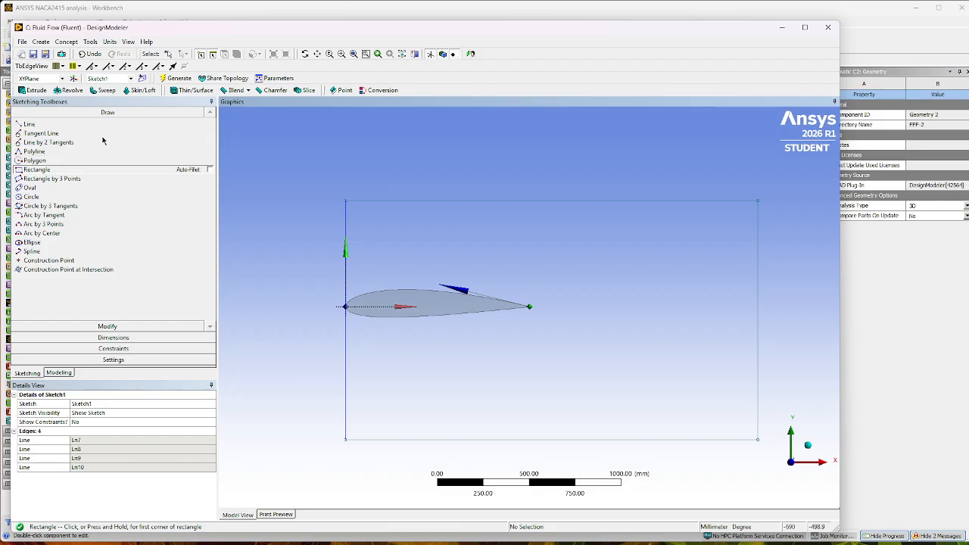
Dimension the height and width of the rectangle around the airfoil.
{"action": "left_click", "coordinate": [118, 337]}
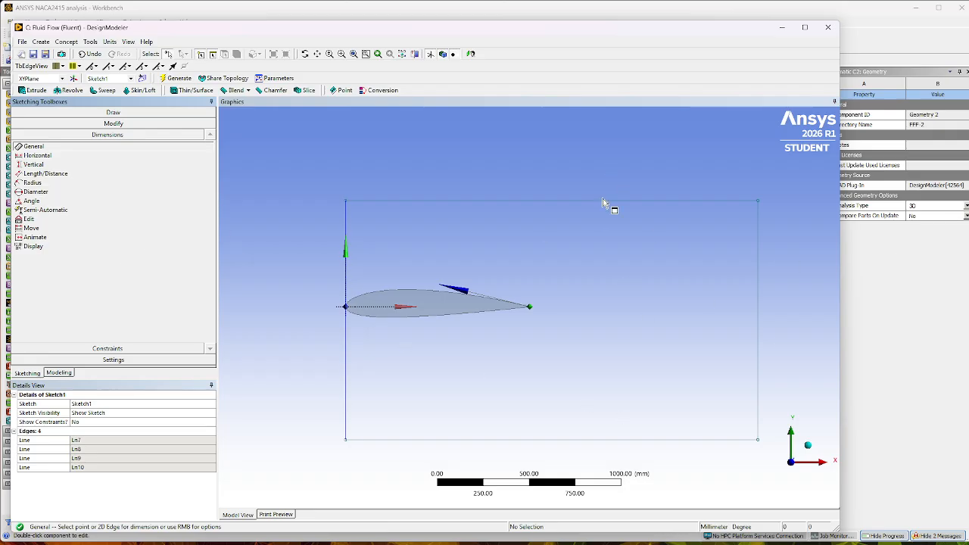
{"action": "left_click", "coordinate": [758, 278]}
{"action": "left_click", "coordinate": [776, 290]}
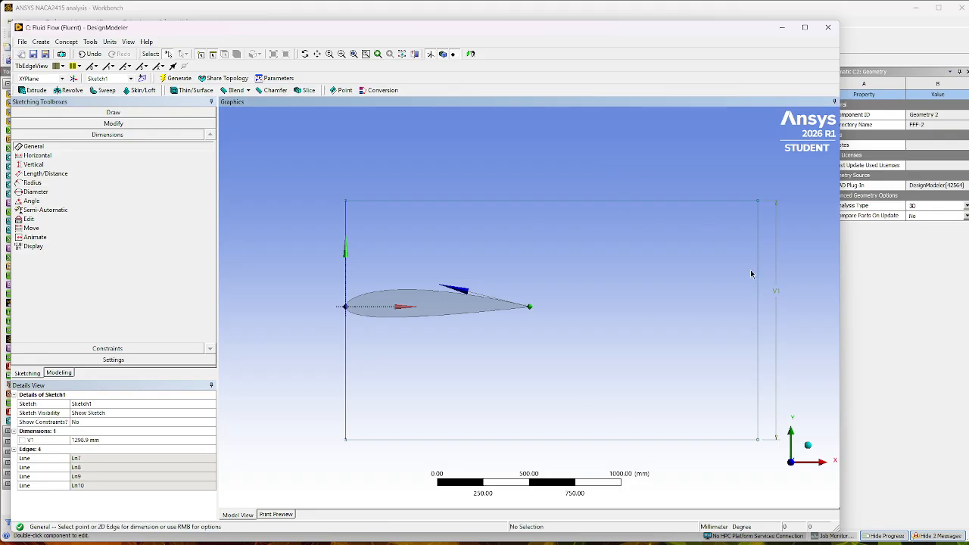
{"action": "left_click", "coordinate": [662, 201]}
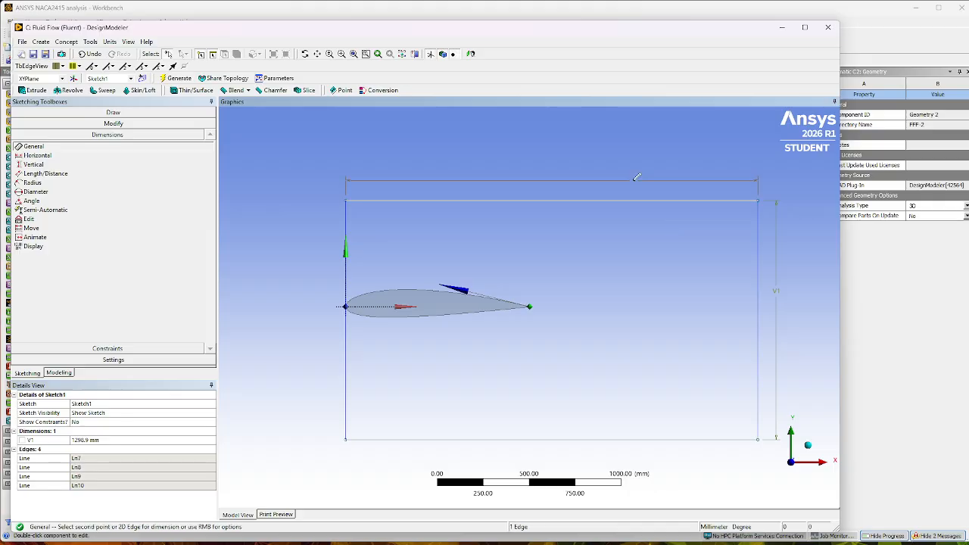
{"action": "left_click", "coordinate": [587, 173]}
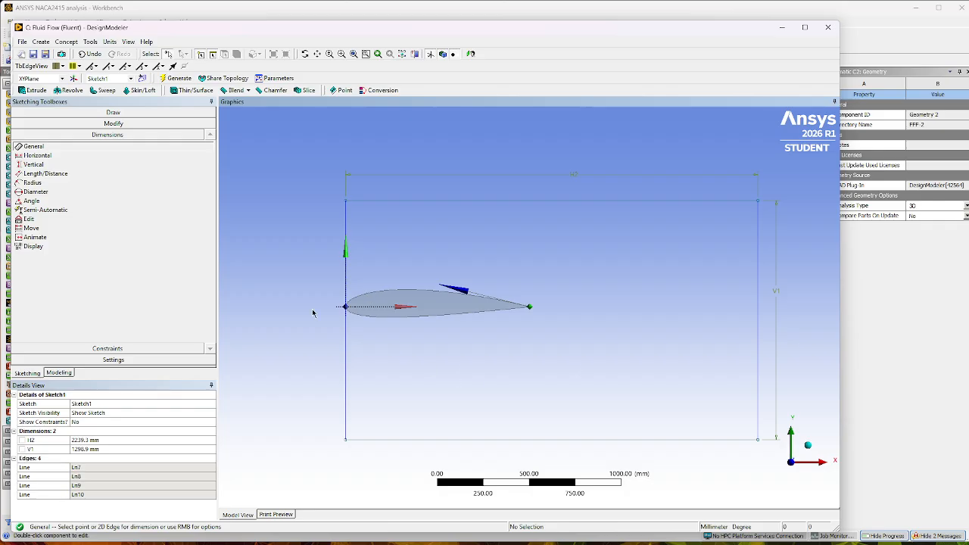
Constrain the upper and lower horizontal edges of the rectangle to be symmetric about the X axis.
{"action": "left_click", "coordinate": [88, 351]}
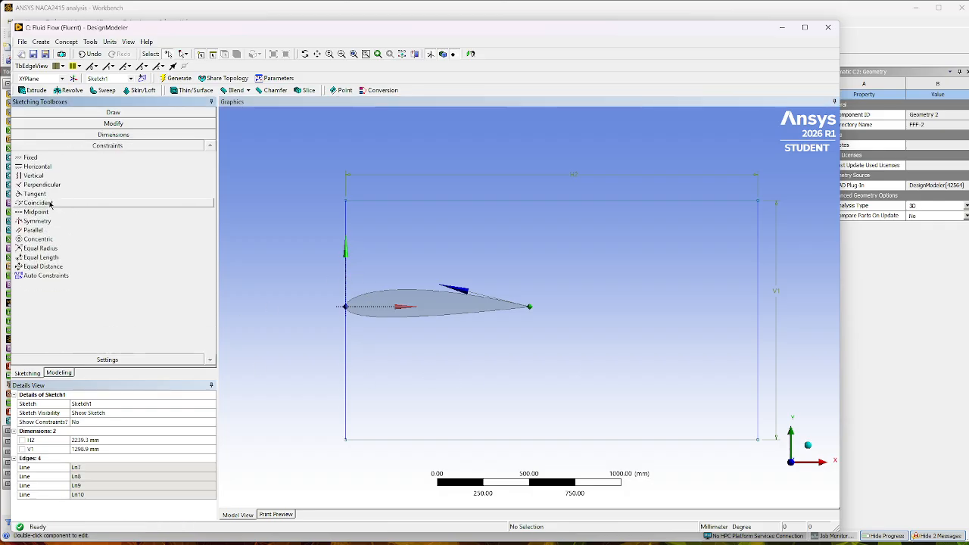
{"action": "left_click", "coordinate": [38, 224]}
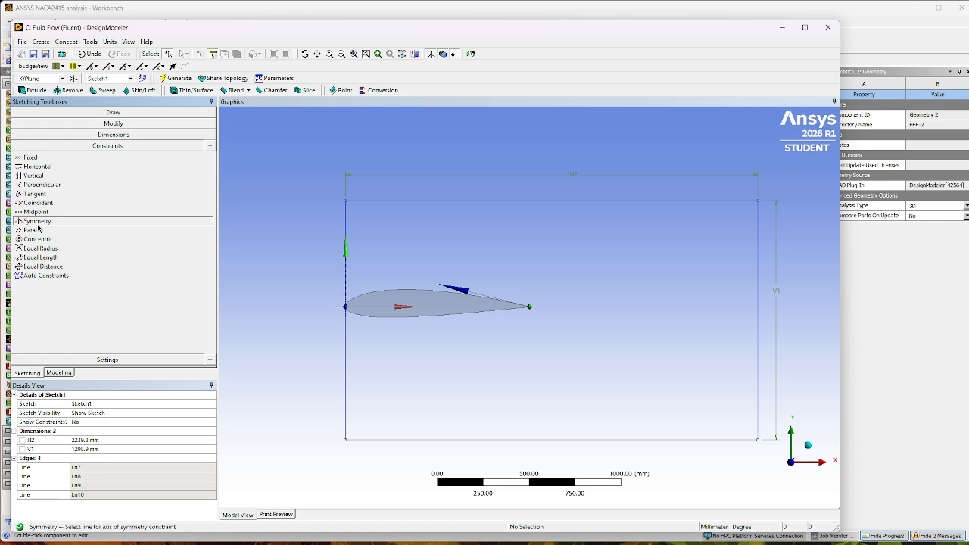
{"action": "left_click", "coordinate": [343, 309]}
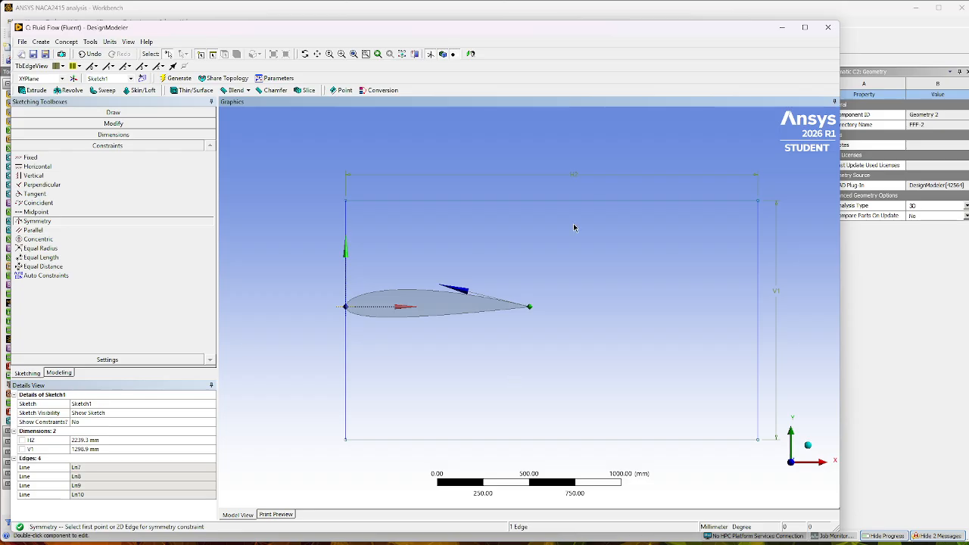
{"action": "left_click", "coordinate": [569, 201]}
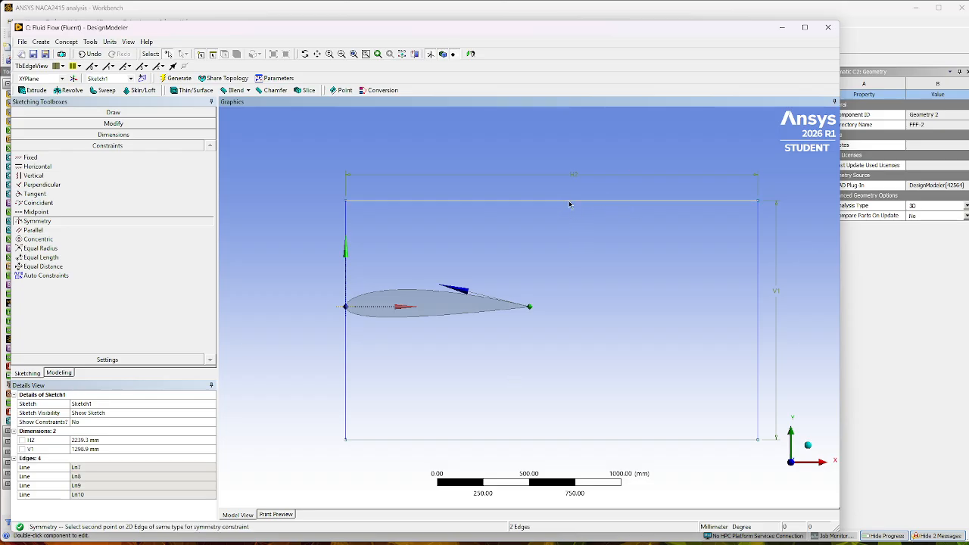
{"action": "left_click", "coordinate": [603, 440]}
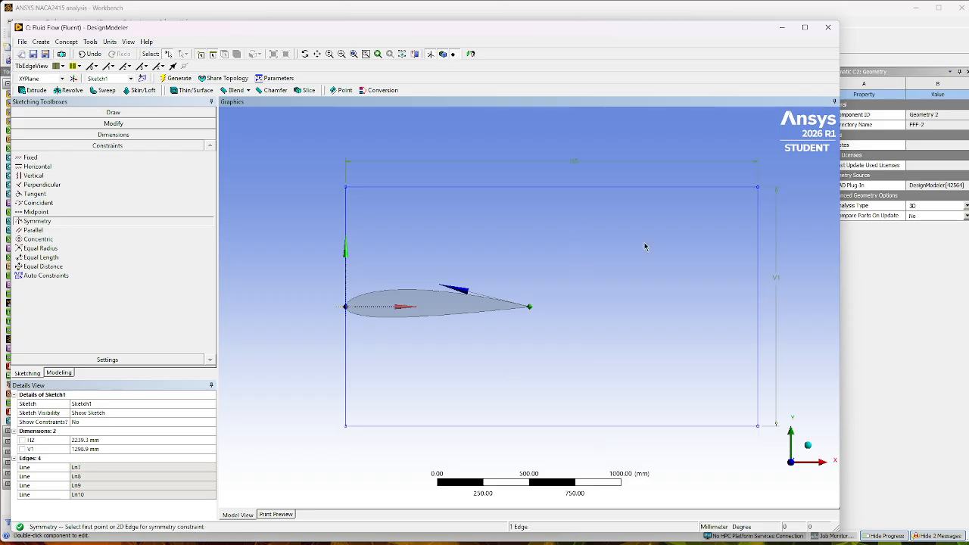
Set both the vertical and horizontal dimensions of the domain rectangle to 10000 mm.
{"action": "left_click", "coordinate": [127, 136]}
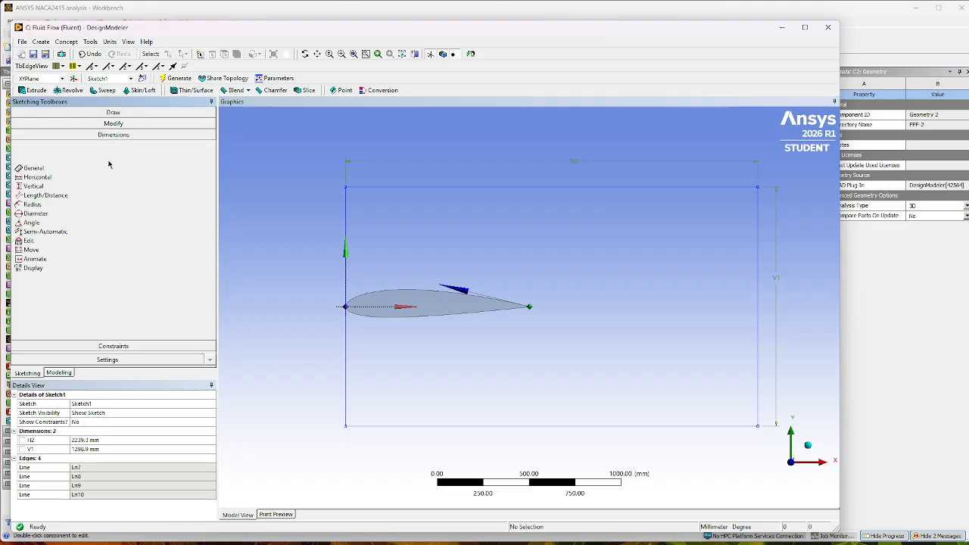
{"action": "left_click", "coordinate": [85, 450]}
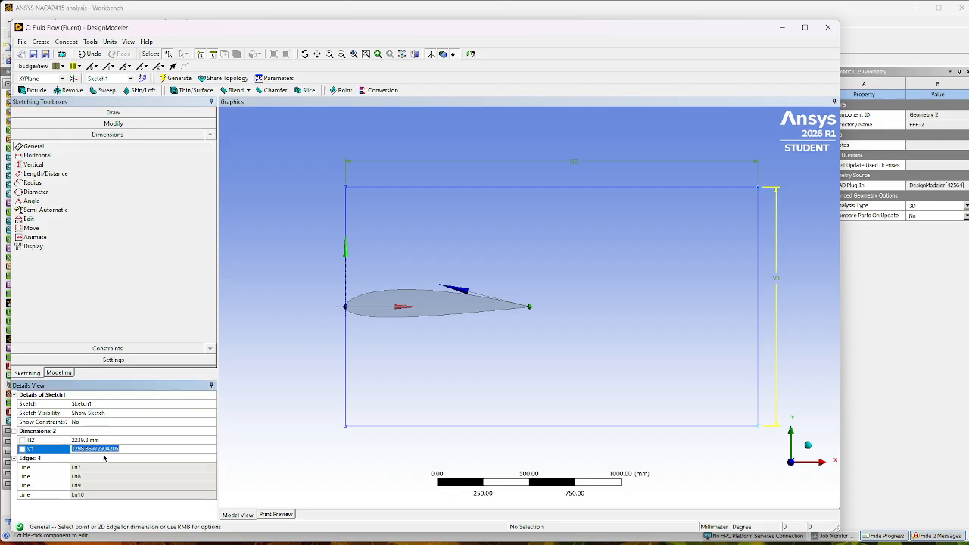
{"action": "type", "text": "10000"}
{"action": "key", "text": "Return"}
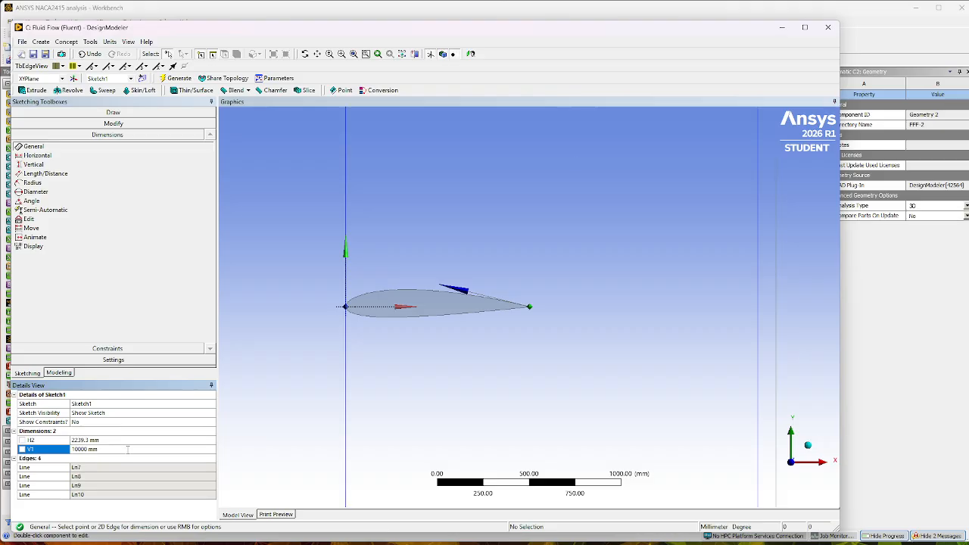
{"action": "left_click", "coordinate": [108, 440]}
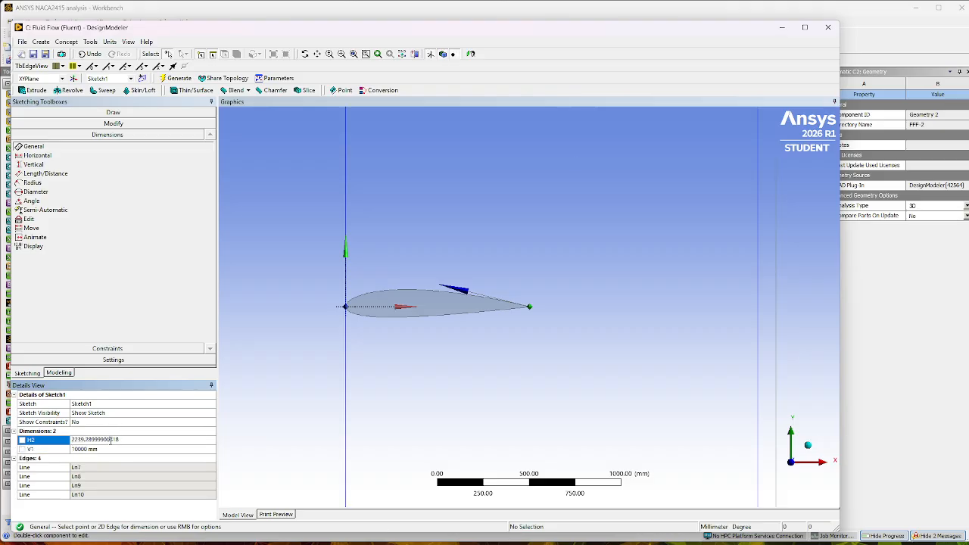
{"action": "double_click", "coordinate": [111, 440]}
{"action": "type", "text": "10000"}
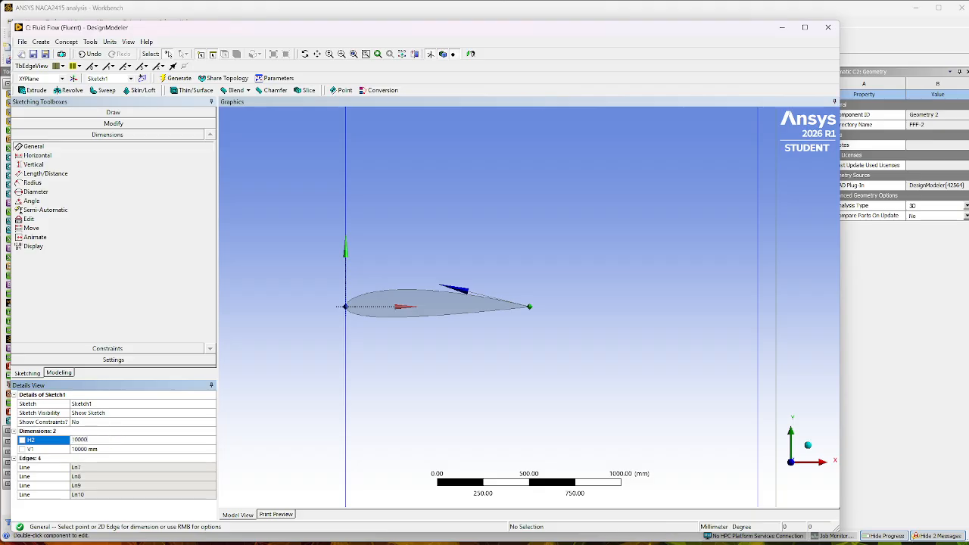
{"action": "key", "text": "Return"}
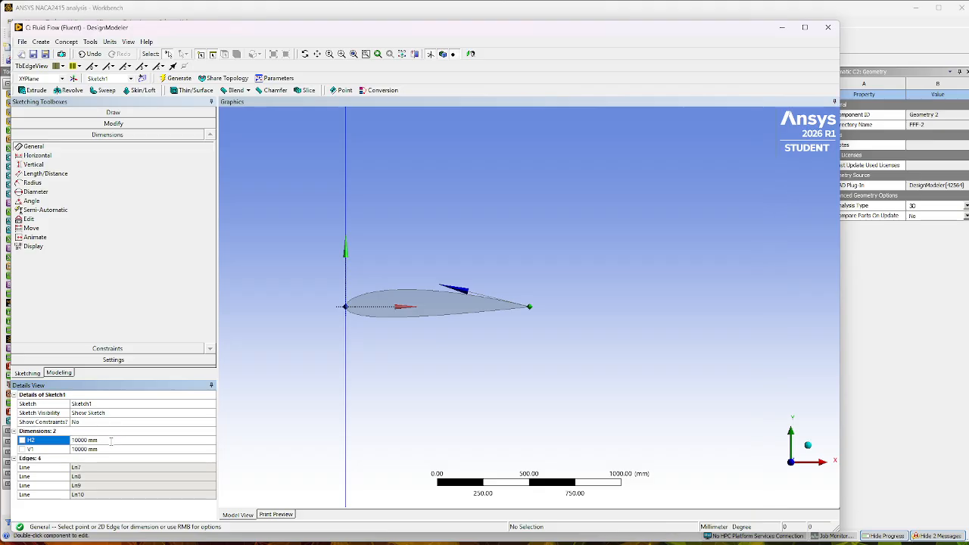
{"action": "scroll", "coordinate": [530, 356], "scroll_direction": "down", "scroll_amount": 10}
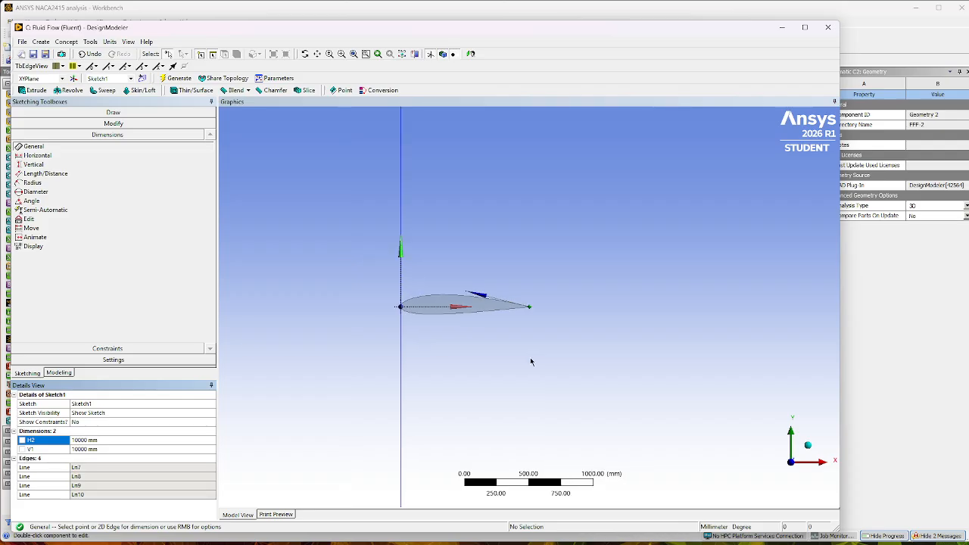
{"action": "scroll", "coordinate": [570, 343], "scroll_direction": "down", "scroll_amount": 1}
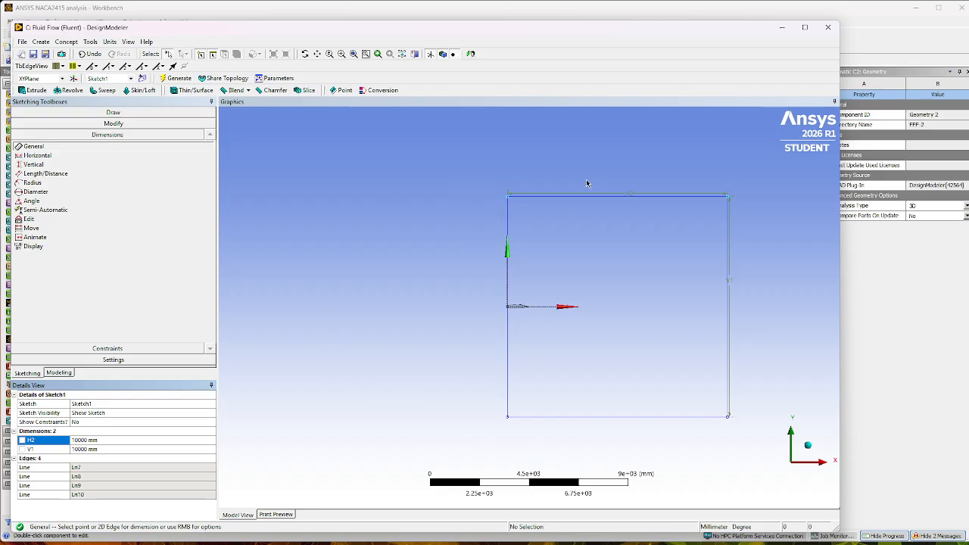
Draw a three-point semicircular arc between the two rectangle corners on the Y axis, bulging upstream to about 5000 mm from the origin.
{"action": "left_click", "coordinate": [114, 124]}
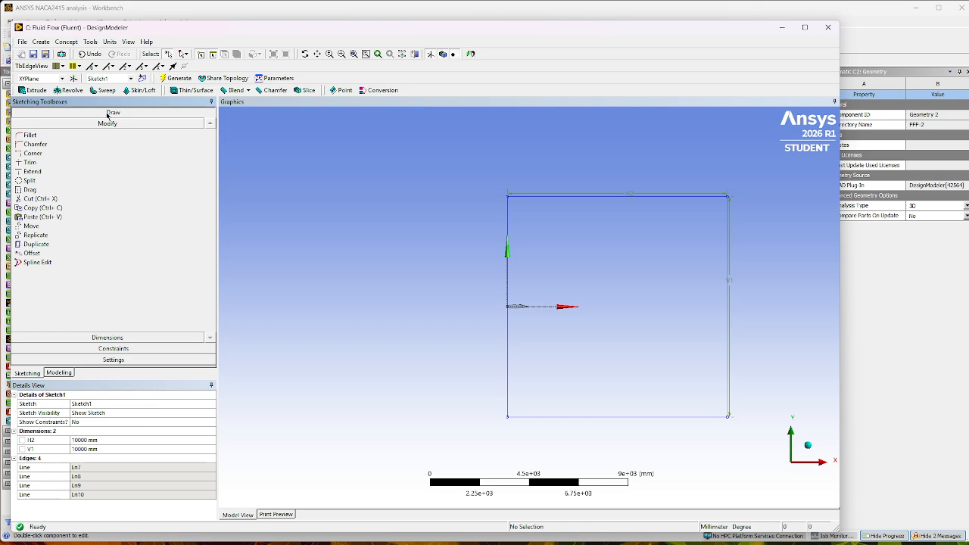
{"action": "left_click", "coordinate": [108, 113]}
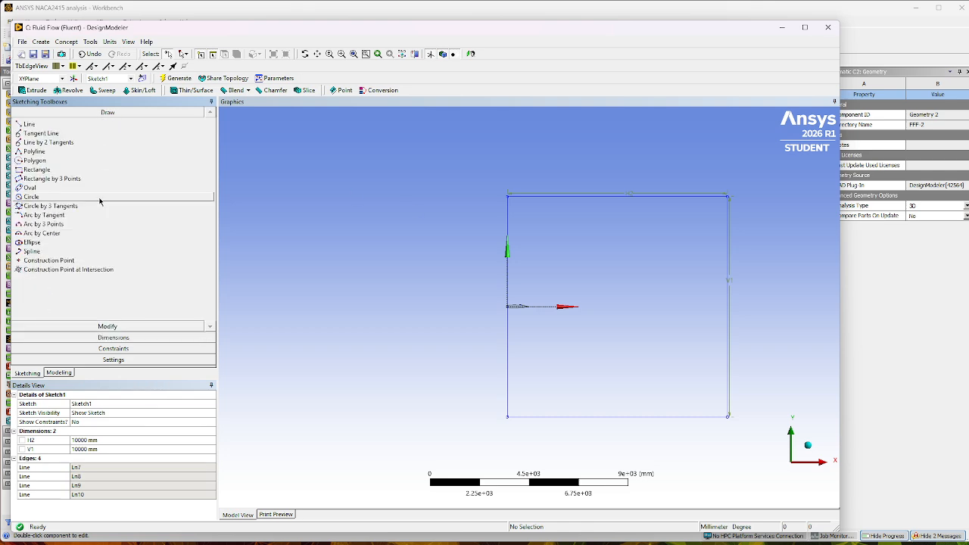
{"action": "left_click", "coordinate": [65, 224]}
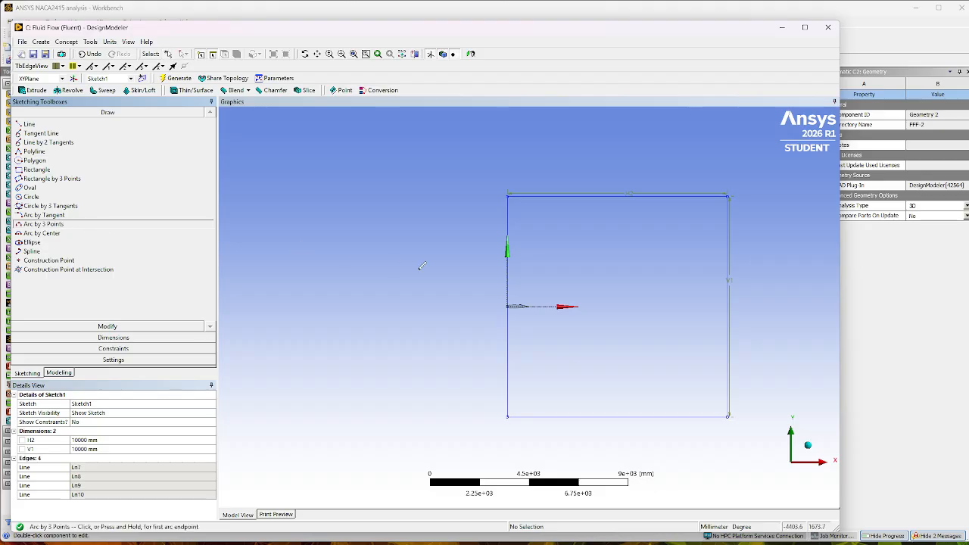
{"action": "left_click", "coordinate": [506, 198]}
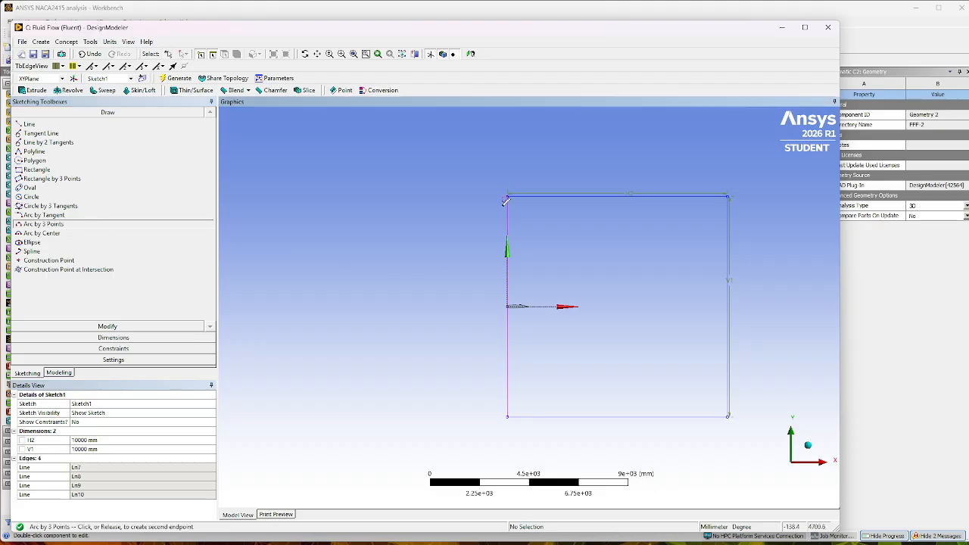
{"action": "left_click", "coordinate": [508, 414]}
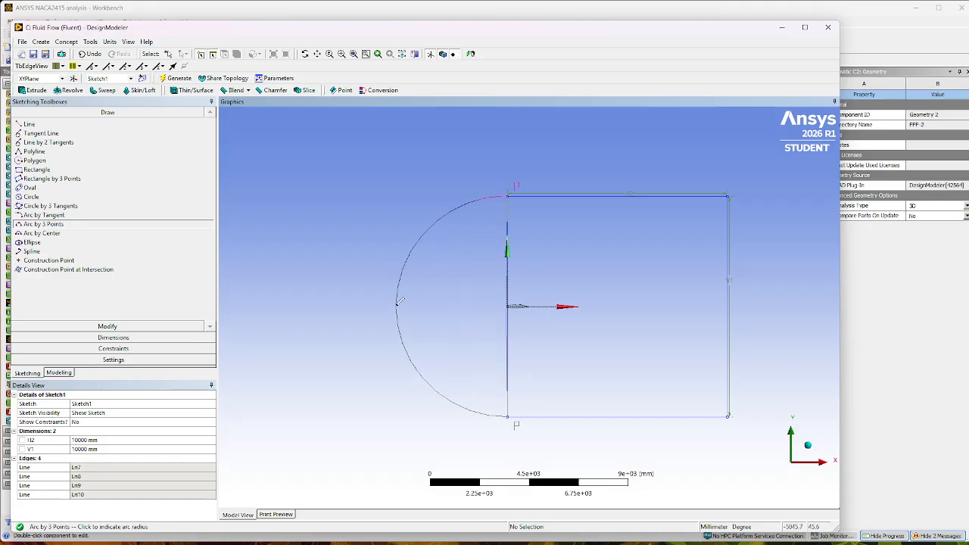
{"action": "left_click", "coordinate": [398, 301]}
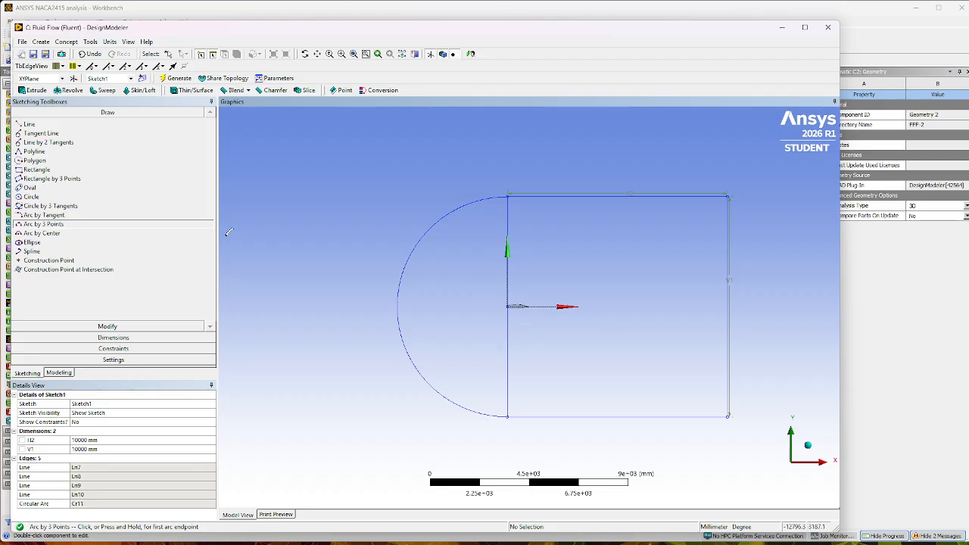
Trim away the rectangle's vertical edge along the Y axis, above and below the origin, leaving one C-shaped outline.
{"action": "left_click", "coordinate": [107, 327]}
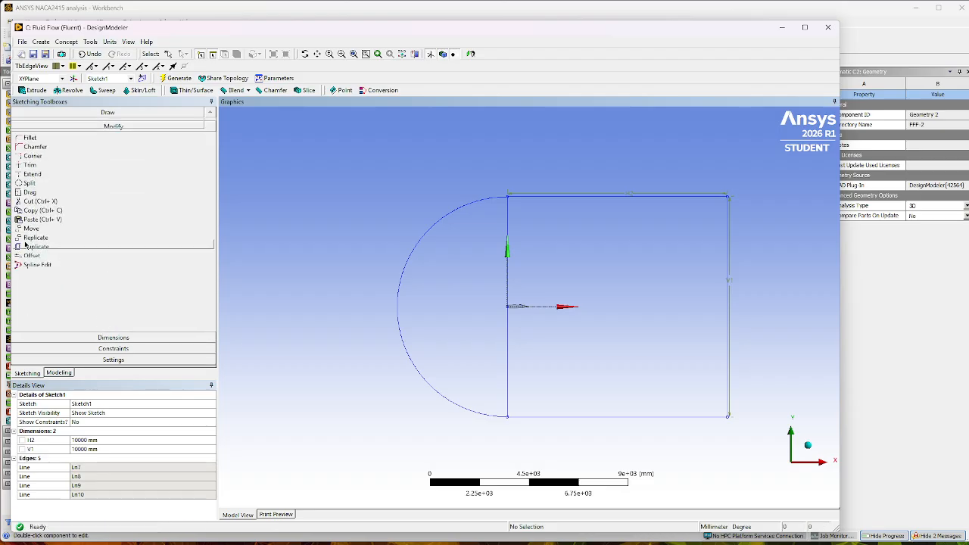
{"action": "left_click", "coordinate": [29, 162]}
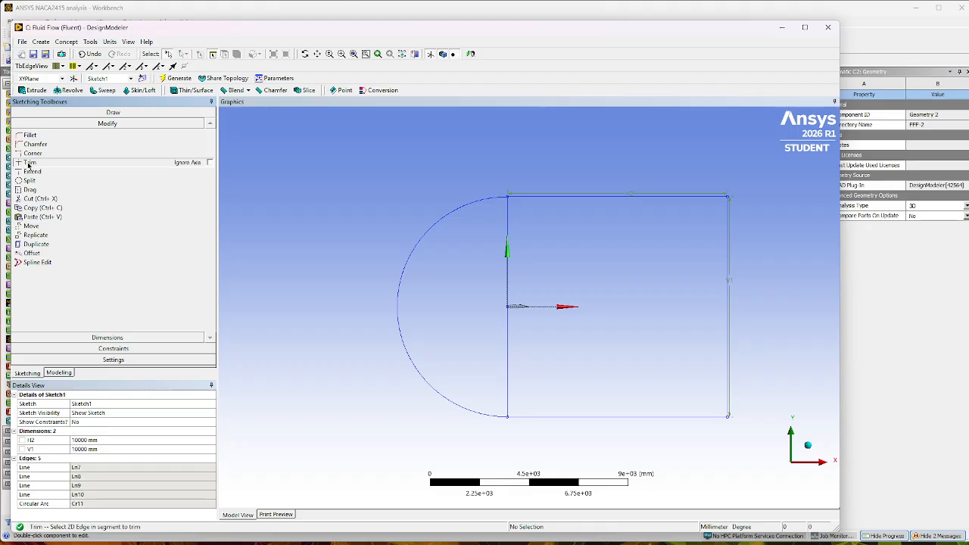
{"action": "left_click", "coordinate": [509, 262]}
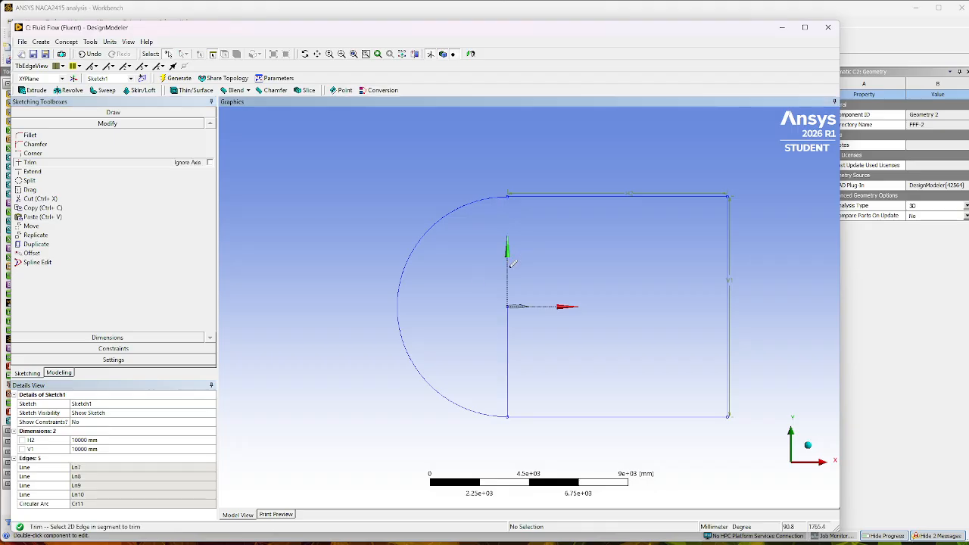
{"action": "left_click", "coordinate": [513, 324]}
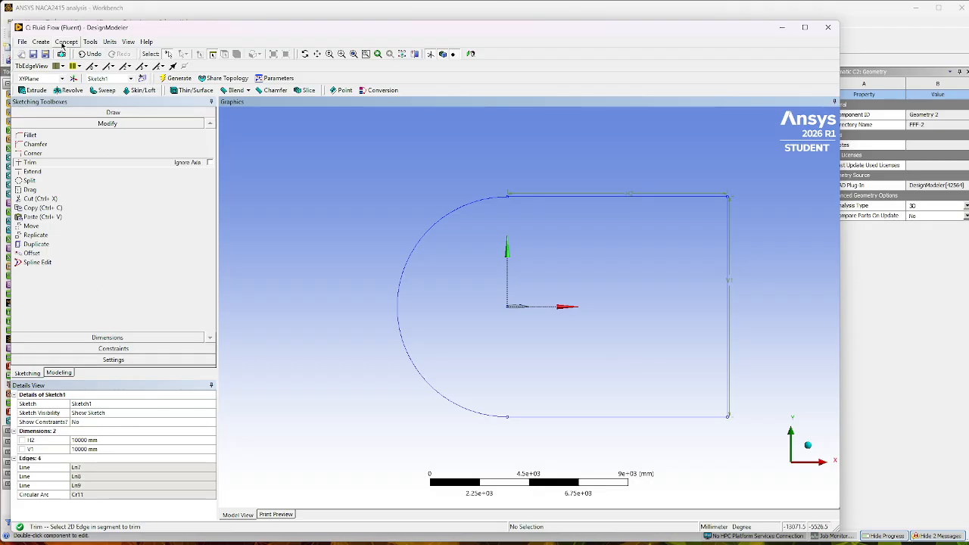
Create a surface from Sketch1 with the Add Material operation and generate it.
{"action": "left_click", "coordinate": [65, 42]}
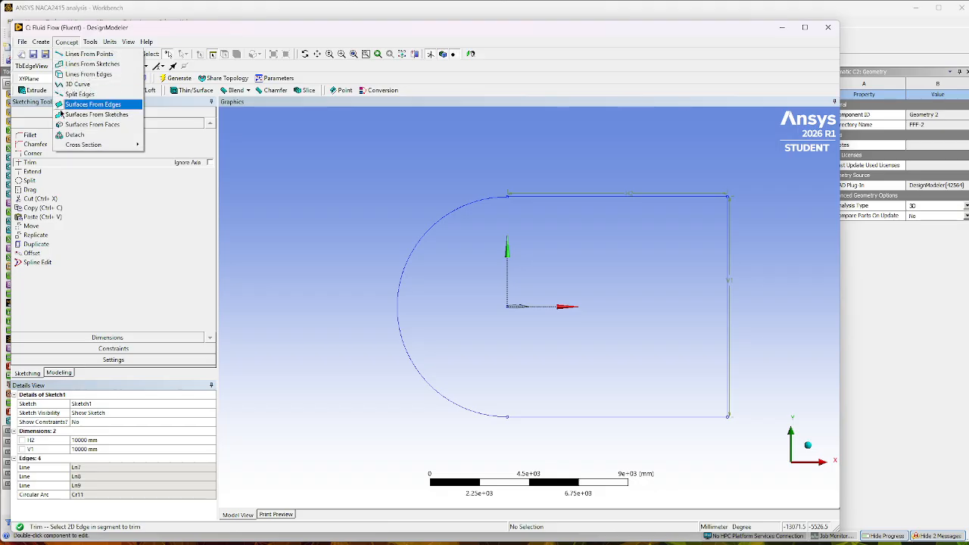
{"action": "left_click", "coordinate": [83, 114]}
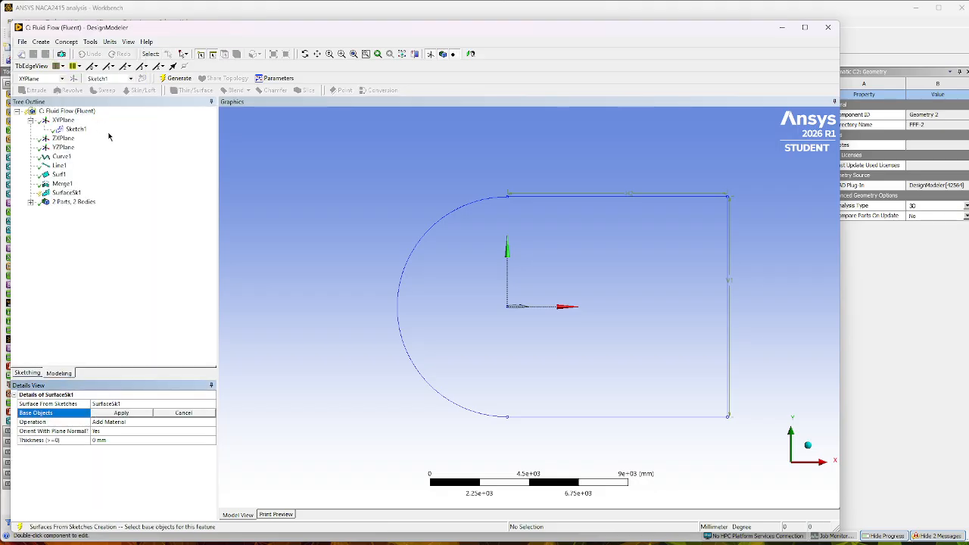
{"action": "left_click", "coordinate": [76, 129]}
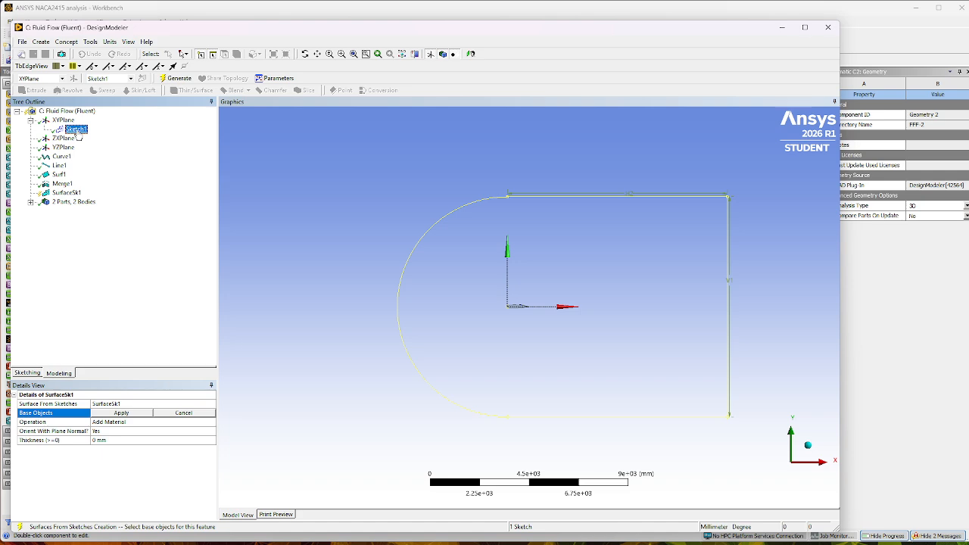
{"action": "left_click", "coordinate": [128, 414]}
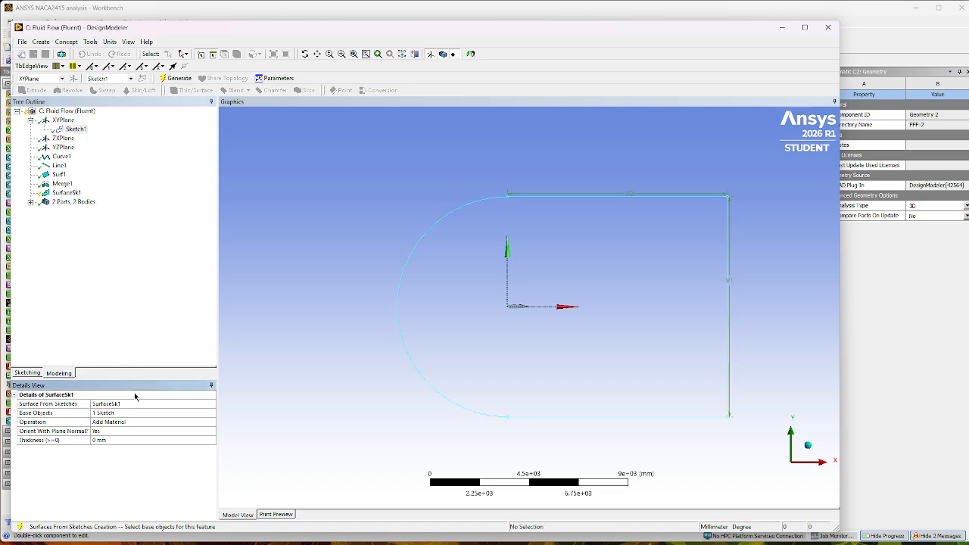
{"action": "left_click", "coordinate": [174, 79]}
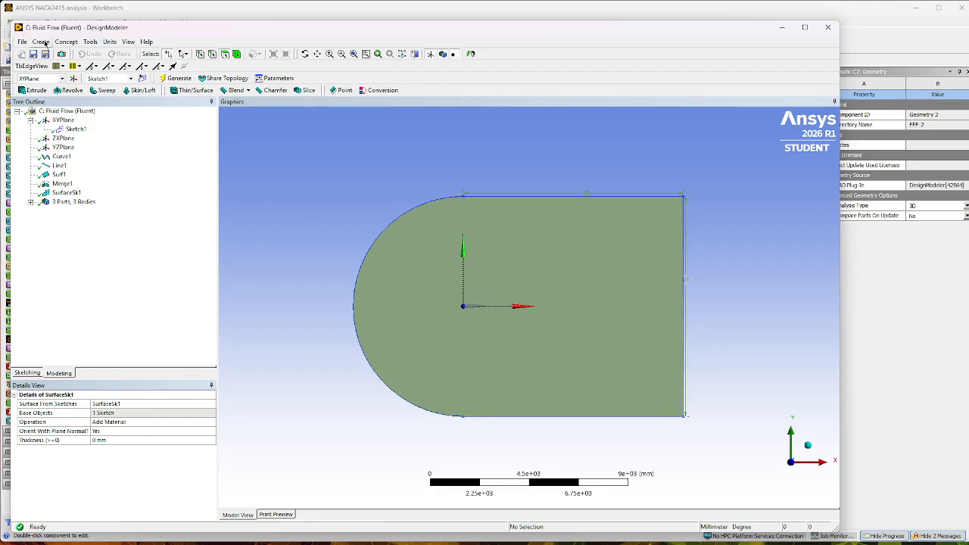
Create a Boolean feature with the Subtract operation and assign the C-shaped domain surface as its target body.
{"action": "left_click", "coordinate": [42, 42]}
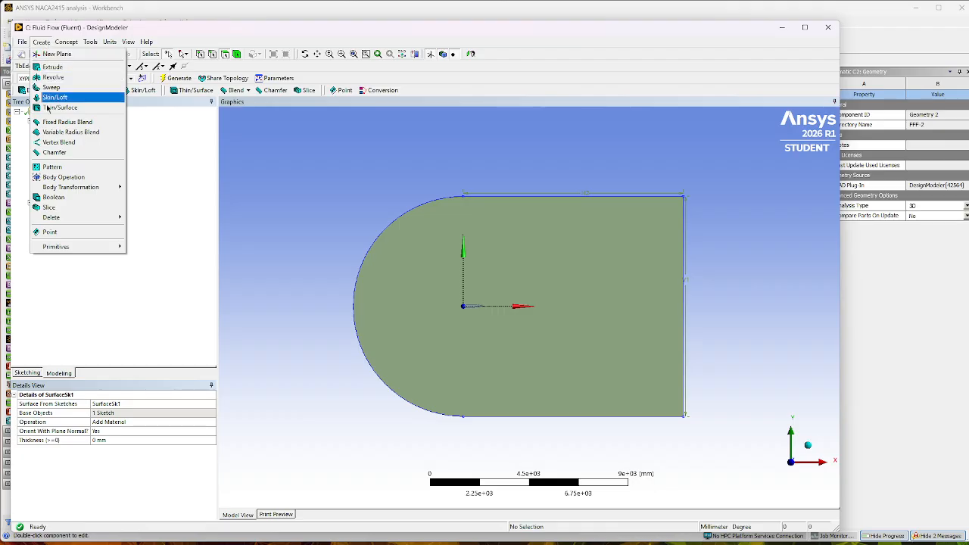
{"action": "left_click", "coordinate": [65, 198]}
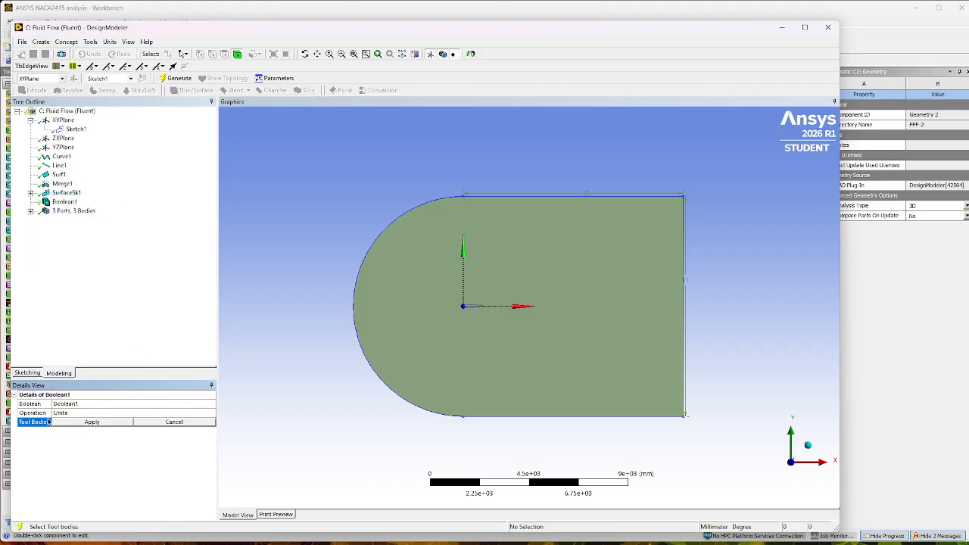
{"action": "left_click", "coordinate": [94, 415]}
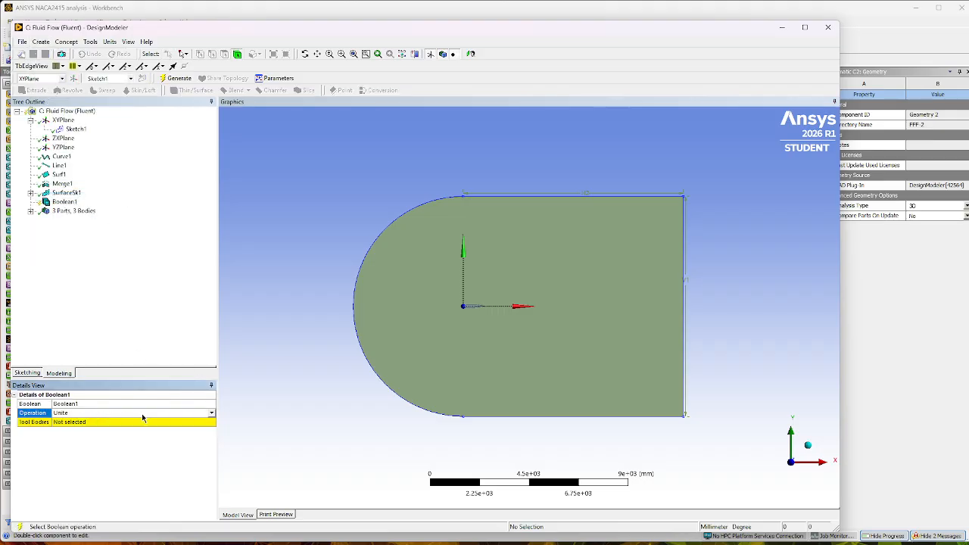
{"action": "left_click", "coordinate": [212, 413]}
{"action": "left_click", "coordinate": [68, 426]}
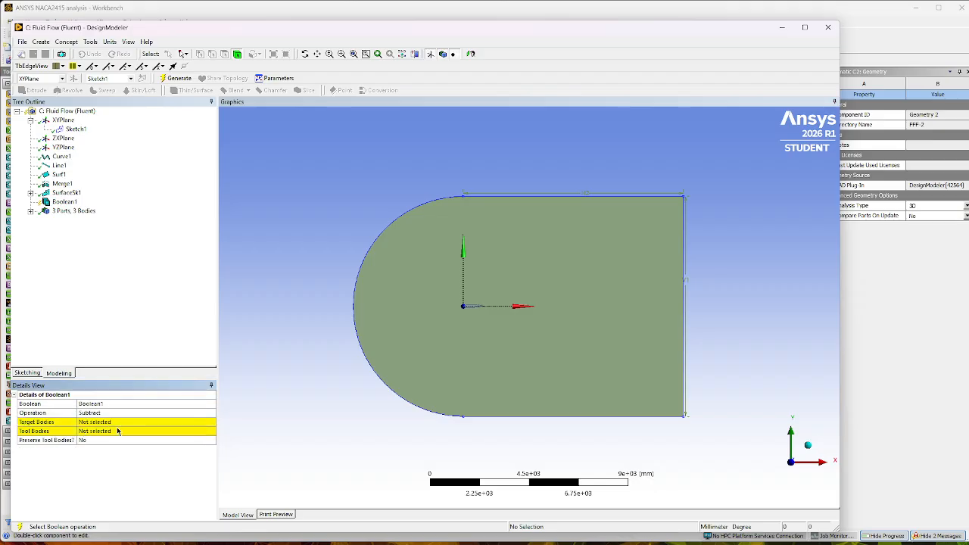
{"action": "left_click", "coordinate": [100, 424]}
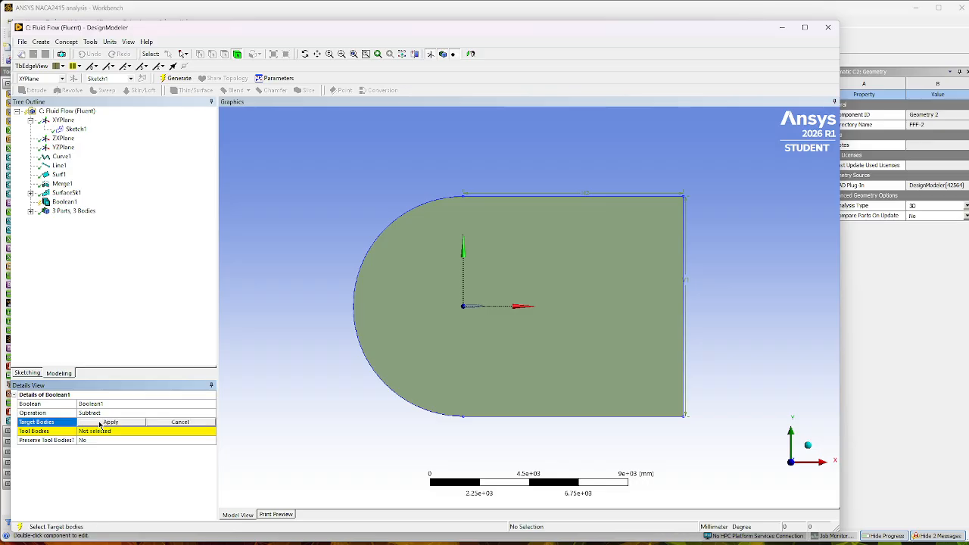
{"action": "left_click", "coordinate": [415, 274]}
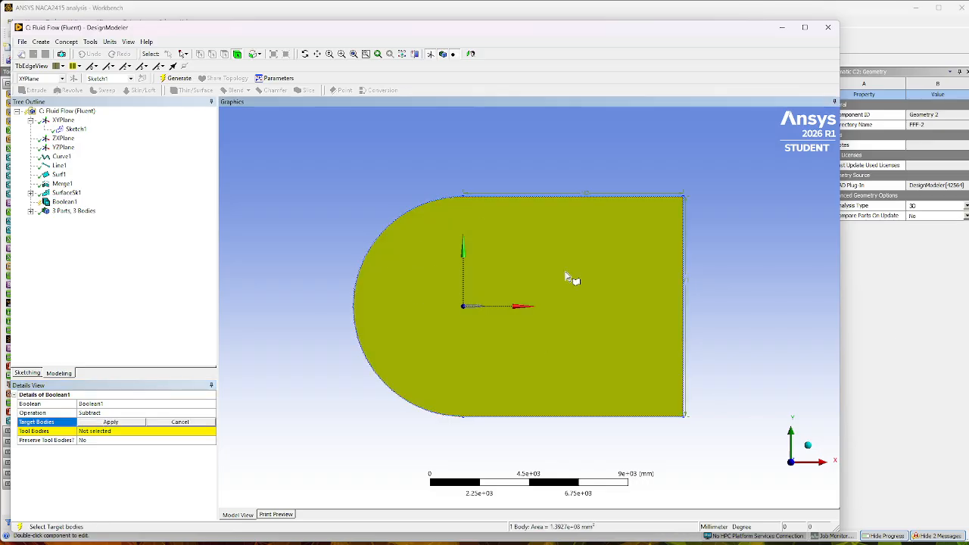
{"action": "left_click", "coordinate": [111, 423]}
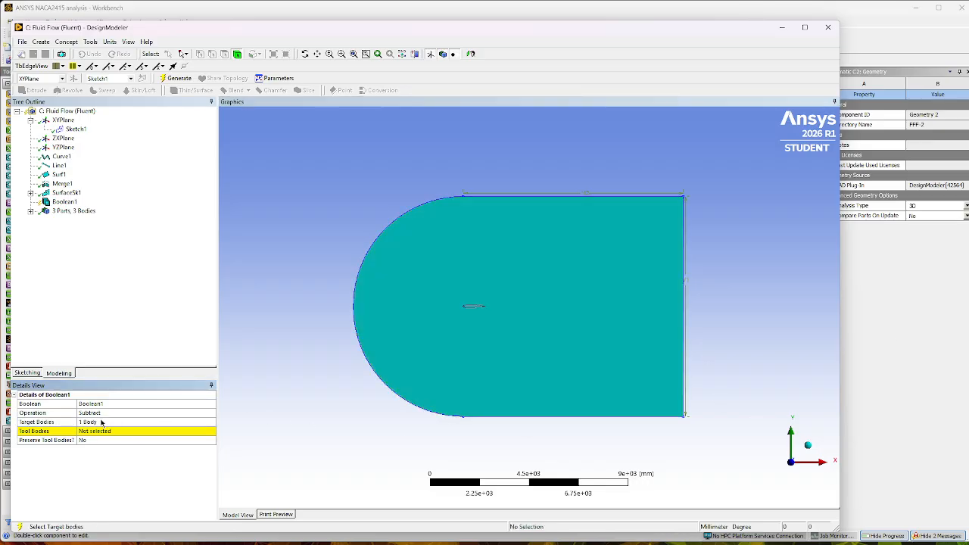
Assign the airfoil surface as the tool body of the Subtract Boolean and generate it, cutting the airfoil from the domain.
{"action": "left_click", "coordinate": [104, 431]}
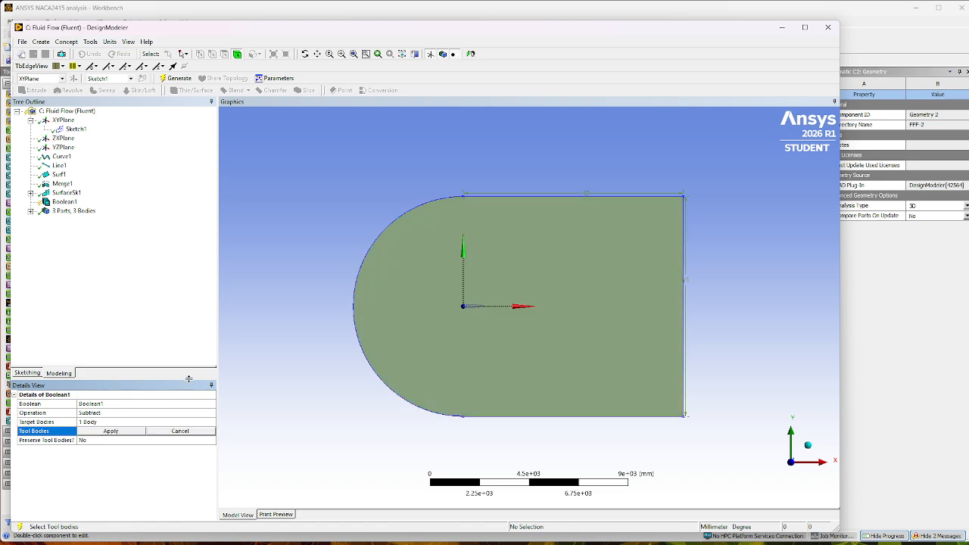
{"action": "left_click", "coordinate": [476, 310]}
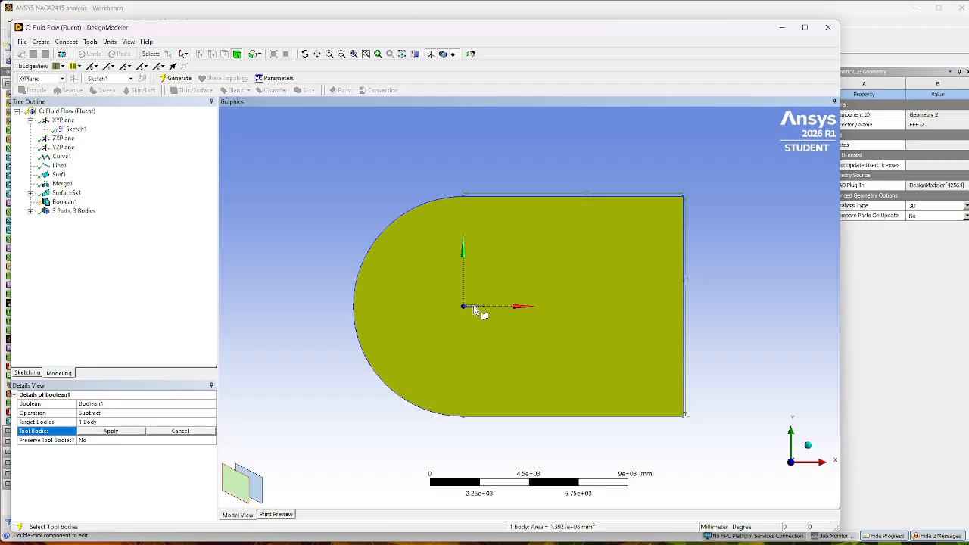
{"action": "left_click", "coordinate": [260, 491]}
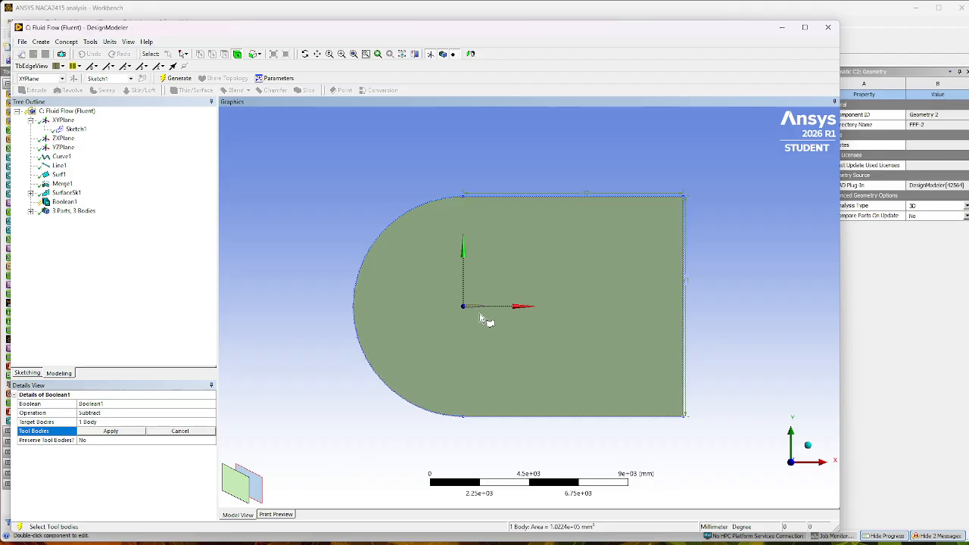
{"action": "left_click", "coordinate": [117, 431]}
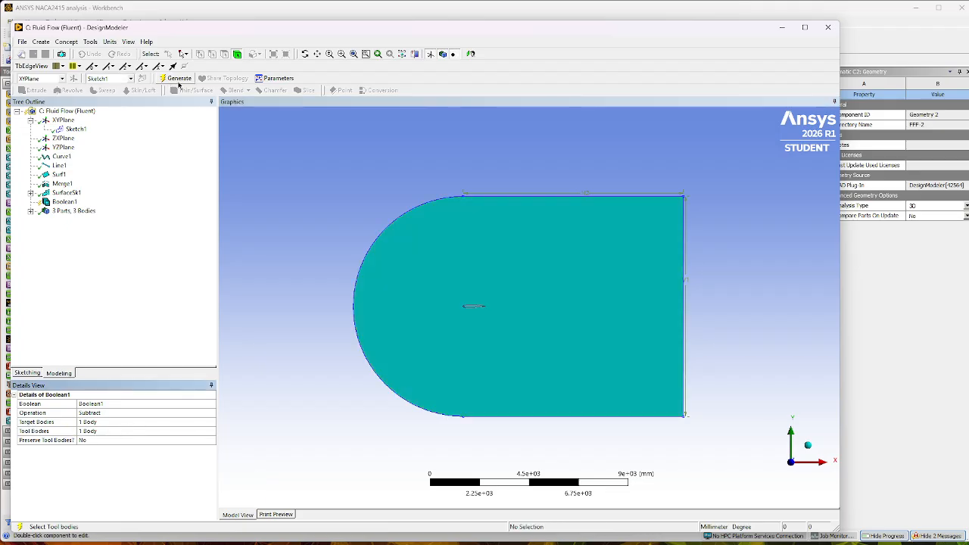
{"action": "left_click", "coordinate": [179, 79]}
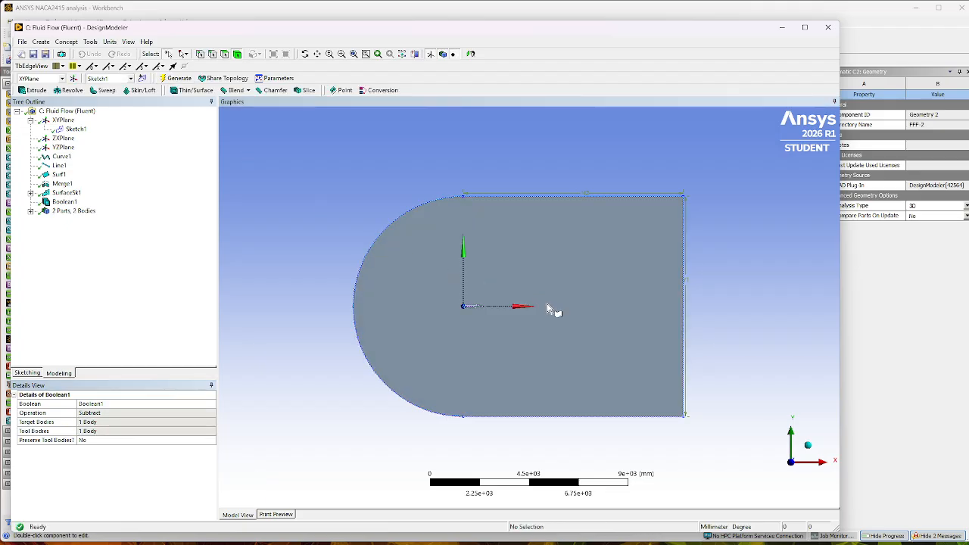
{"action": "scroll", "coordinate": [471, 310], "scroll_direction": "up", "scroll_amount": 5}
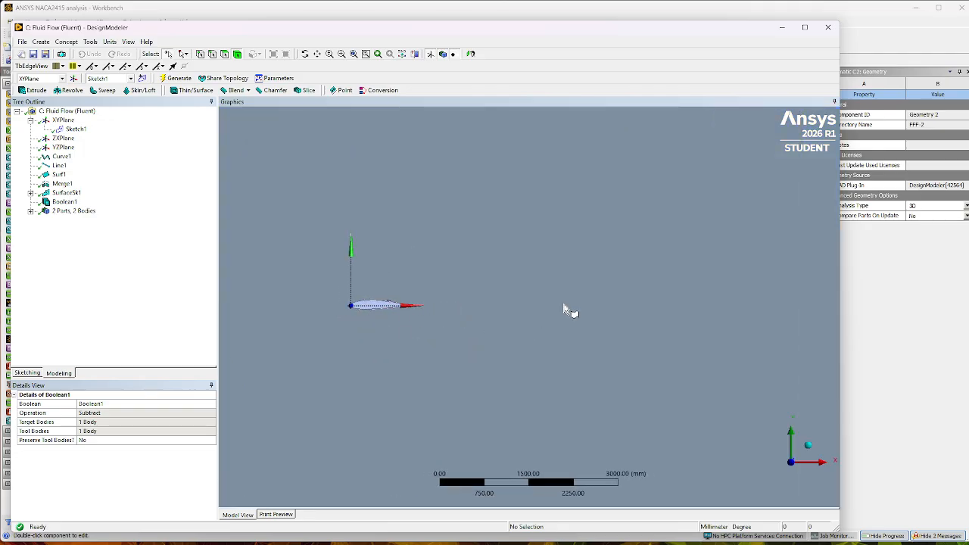
{"action": "scroll", "coordinate": [568, 310], "scroll_direction": "down", "scroll_amount": 3}
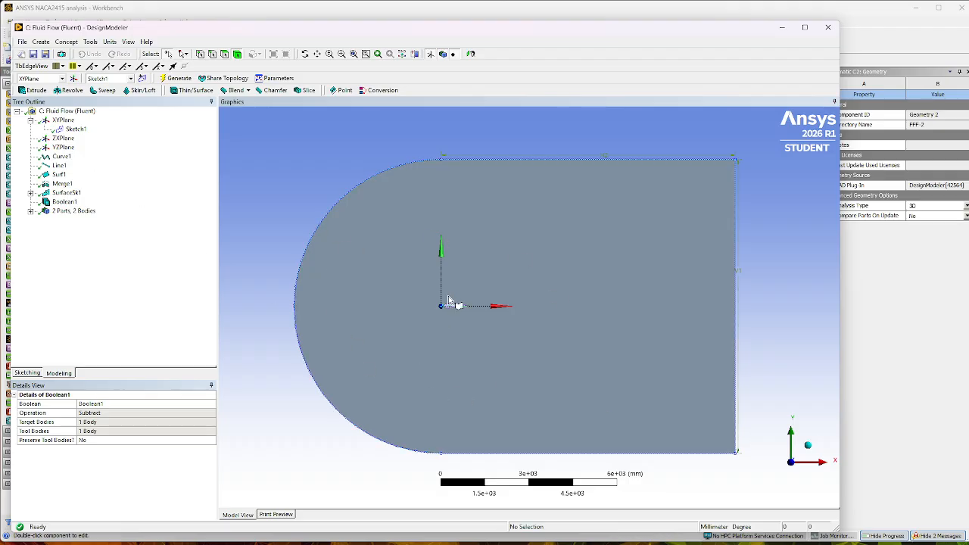
In a new XYPlane sketch, draw vertical lines about 200 mm and 1500 mm downstream of the origin and a horizontal line along the X axis.
{"action": "left_click", "coordinate": [142, 79]}
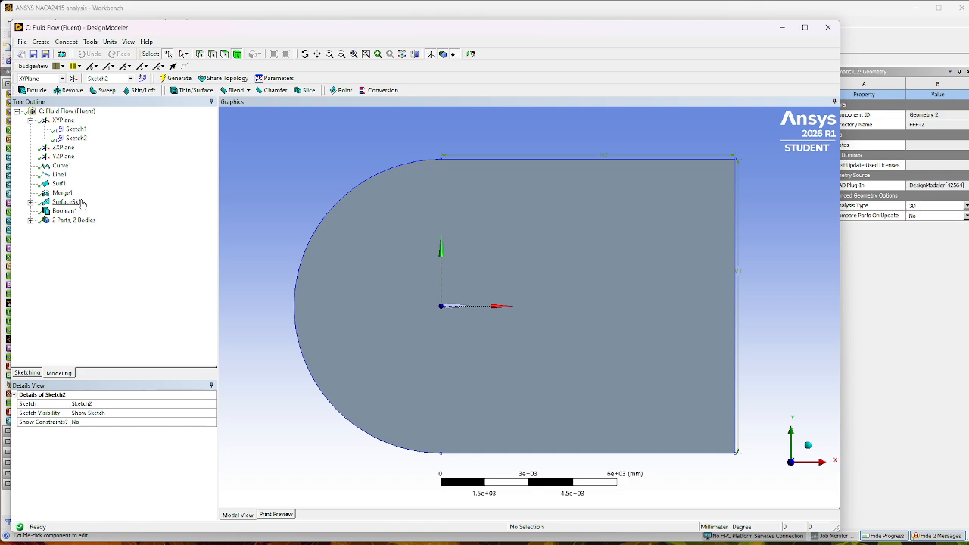
{"action": "left_click", "coordinate": [27, 373]}
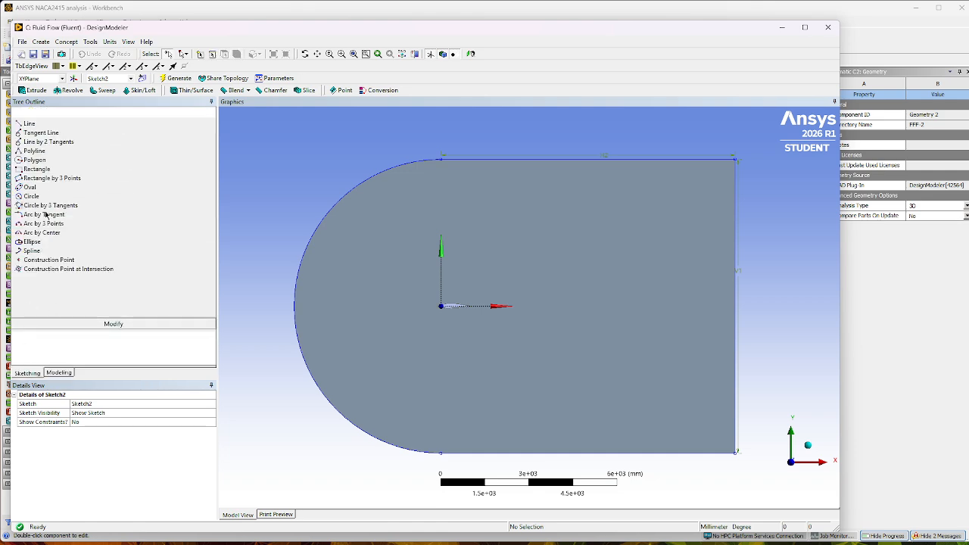
{"action": "left_click", "coordinate": [28, 124]}
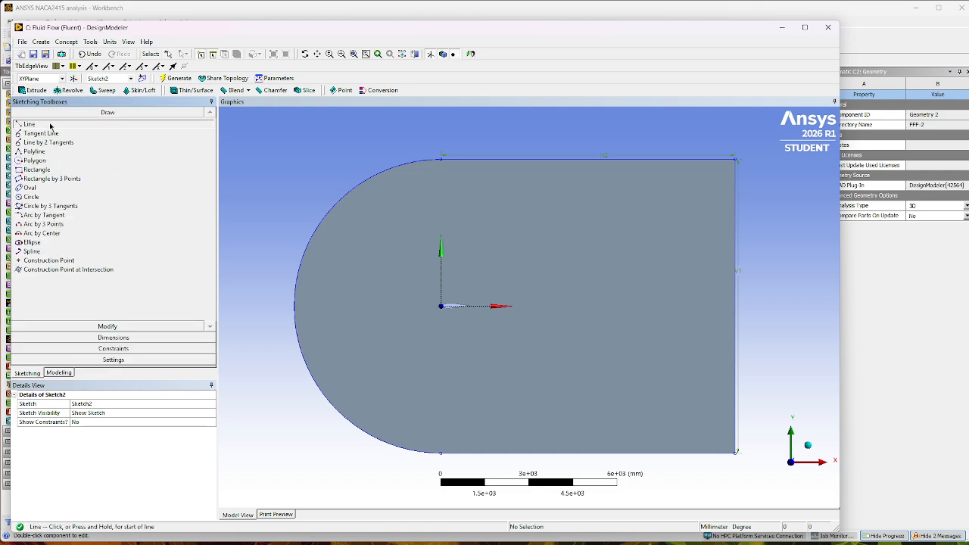
{"action": "left_click", "coordinate": [446, 285]}
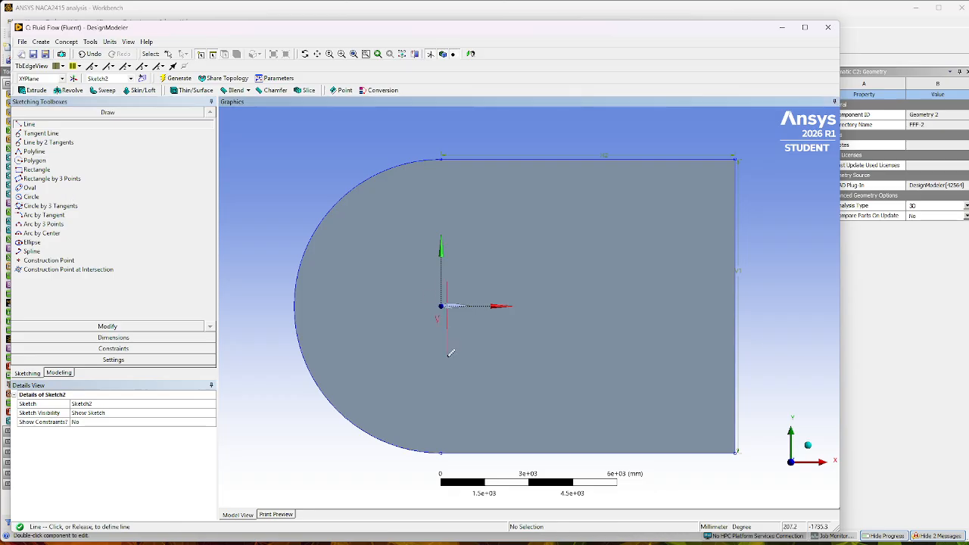
{"action": "left_click", "coordinate": [446, 359]}
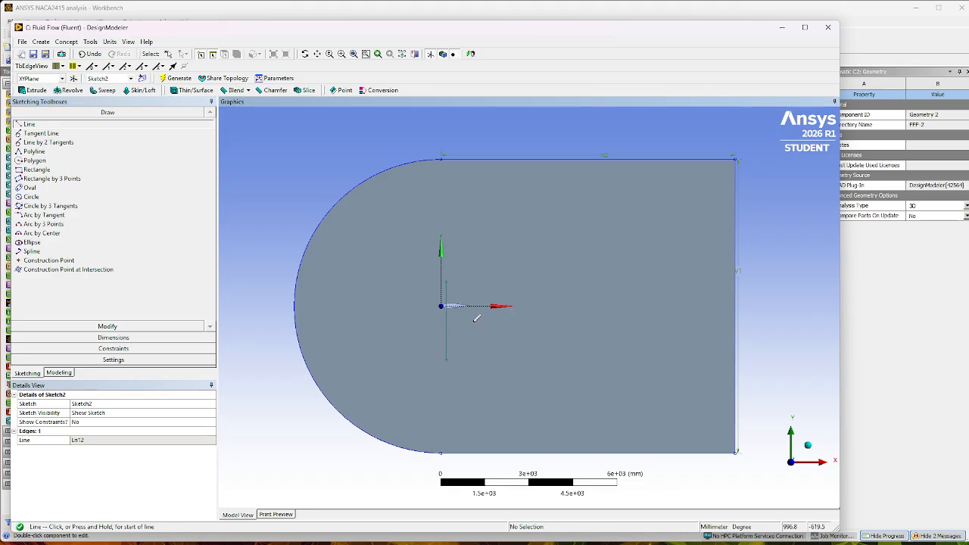
{"action": "left_click", "coordinate": [486, 285]}
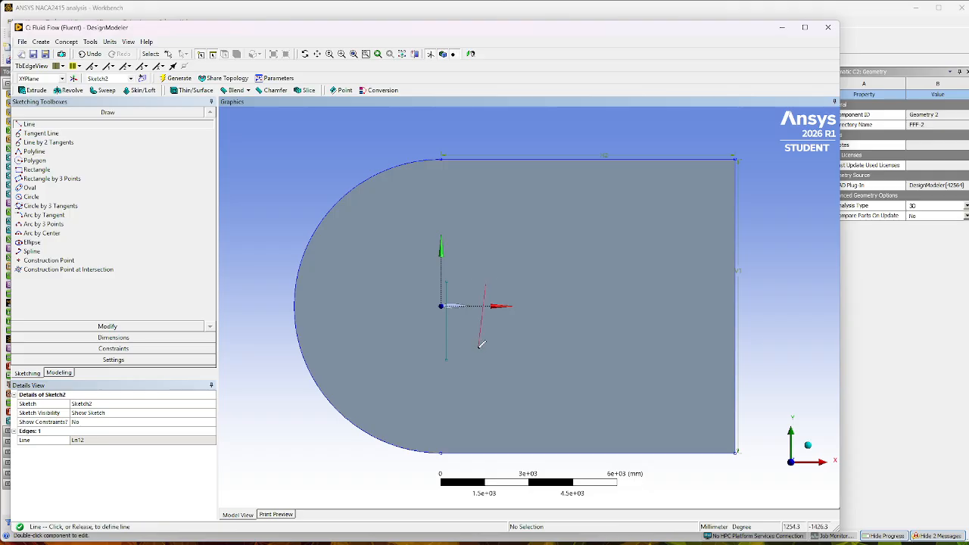
{"action": "left_click", "coordinate": [486, 369]}
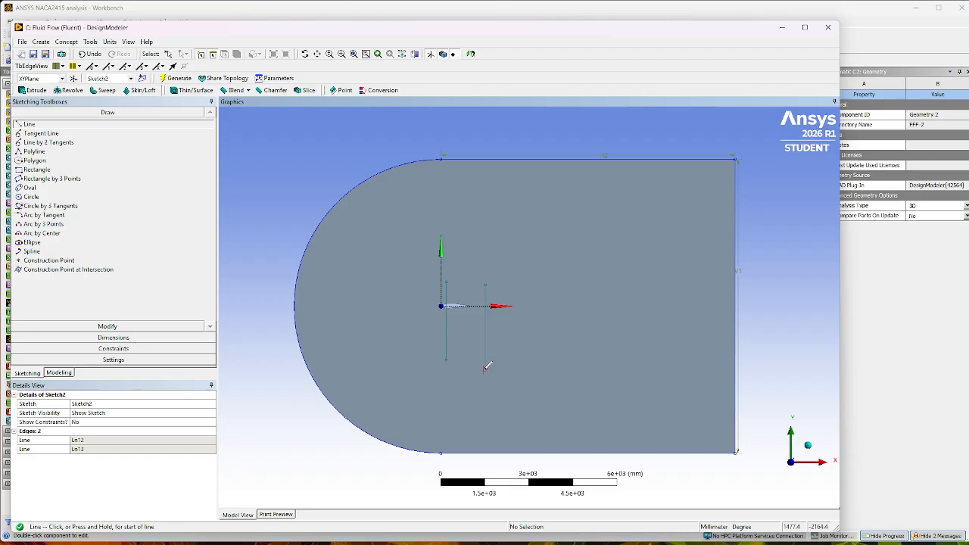
{"action": "left_click", "coordinate": [399, 305]}
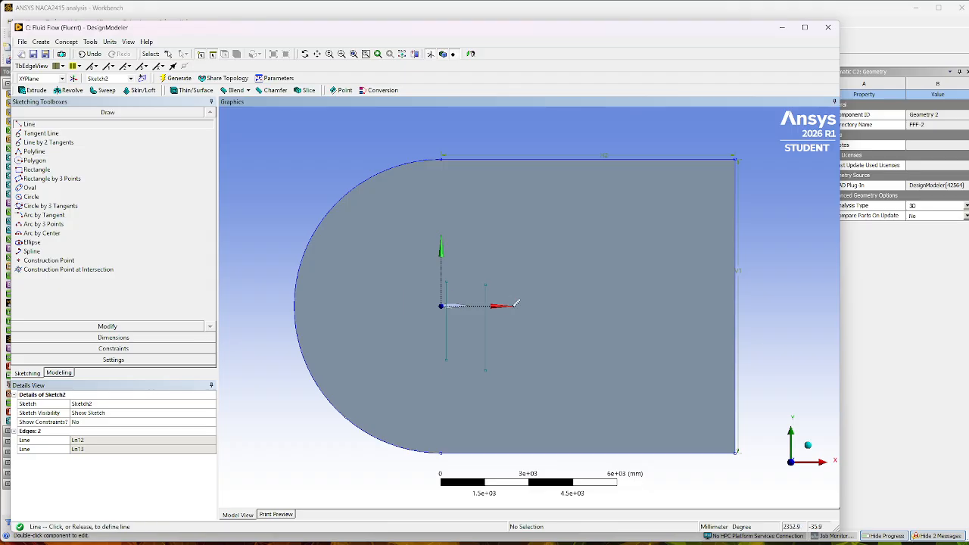
{"action": "left_click", "coordinate": [633, 305]}
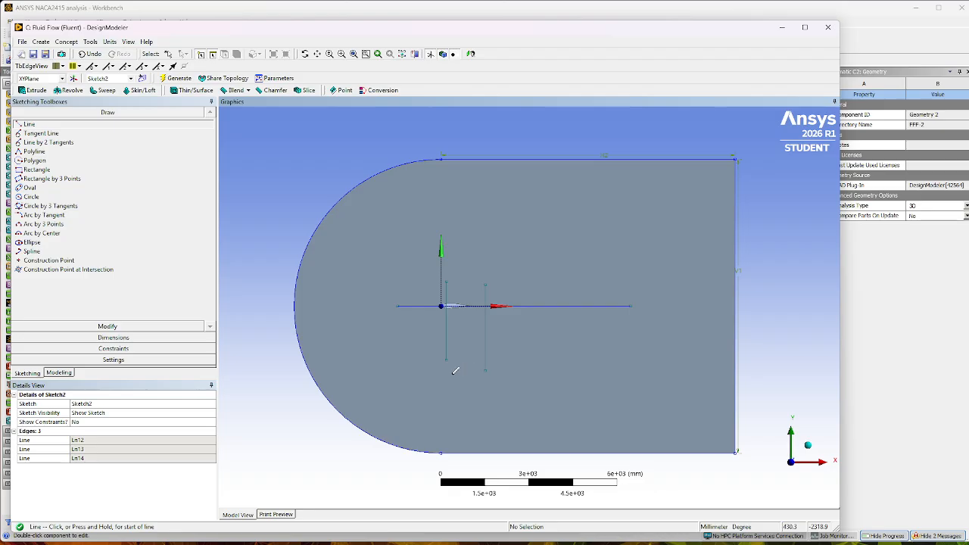
Add a Length/Distance dimension from the origin to the downstream vertical line and set it to 1000 mm.
{"action": "left_click", "coordinate": [134, 338]}
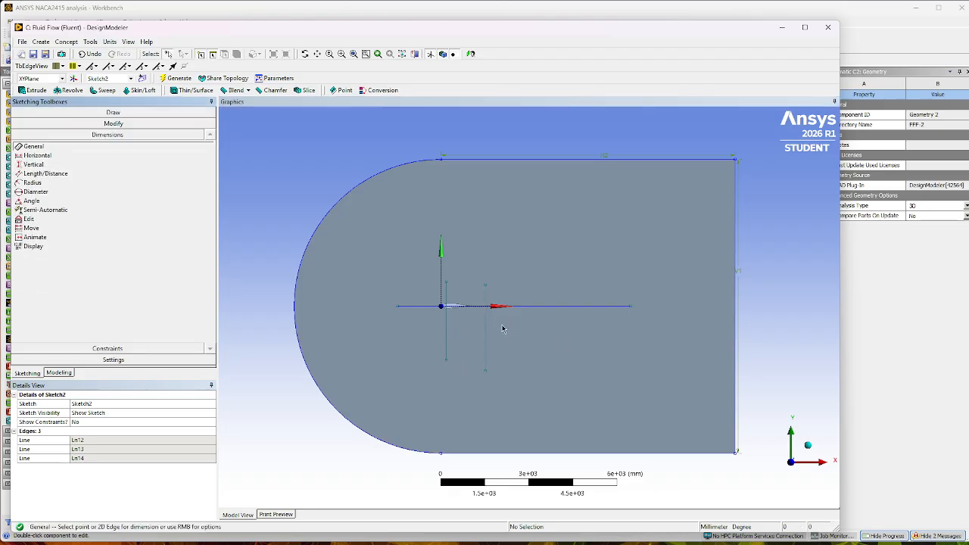
{"action": "left_click", "coordinate": [44, 175]}
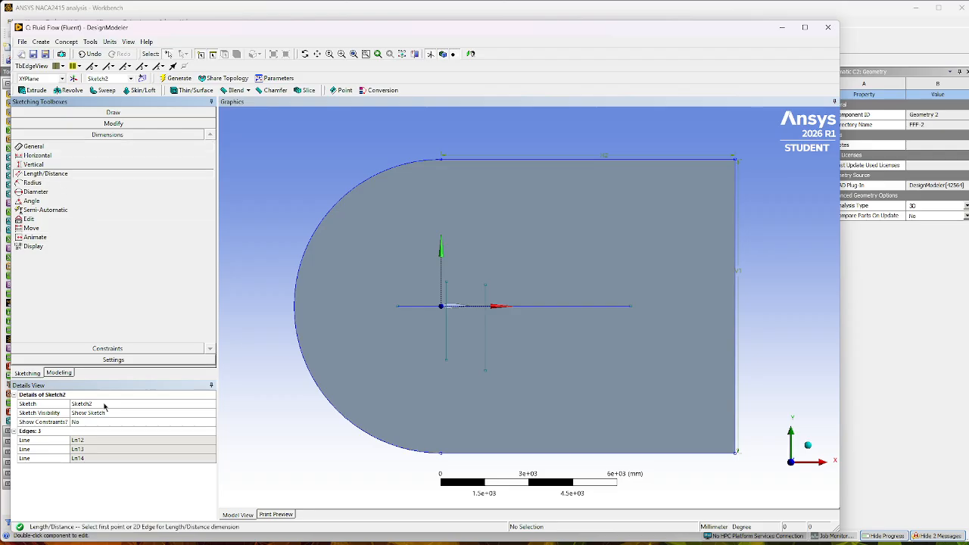
{"action": "left_click", "coordinate": [487, 324]}
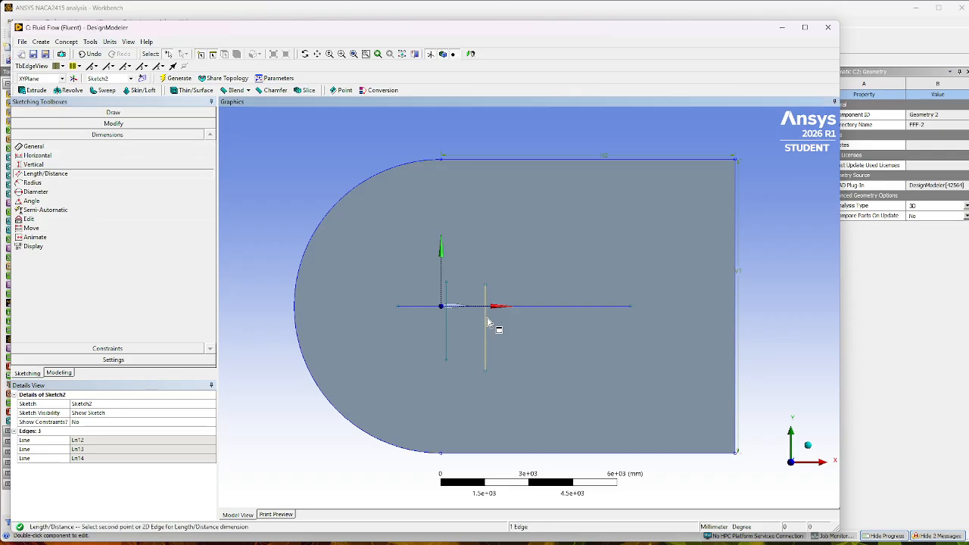
{"action": "scroll", "coordinate": [450, 312], "scroll_direction": "up", "scroll_amount": 2}
{"action": "scroll", "coordinate": [432, 318], "scroll_direction": "up", "scroll_amount": 3}
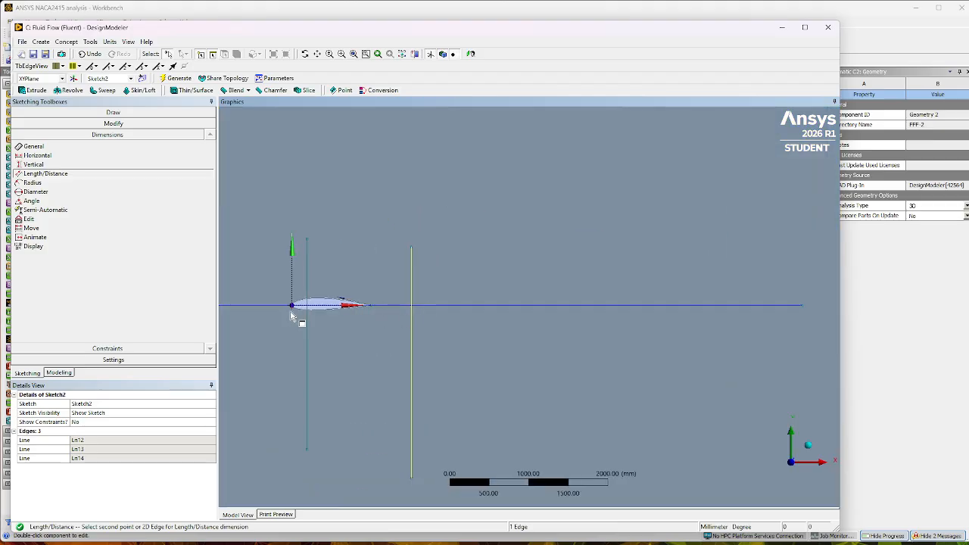
{"action": "left_click", "coordinate": [292, 306]}
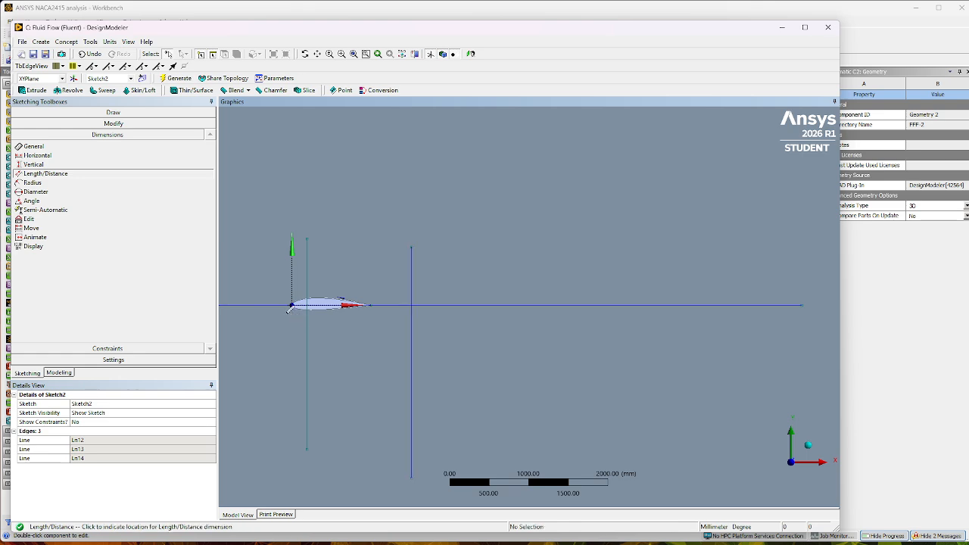
{"action": "left_click", "coordinate": [370, 203]}
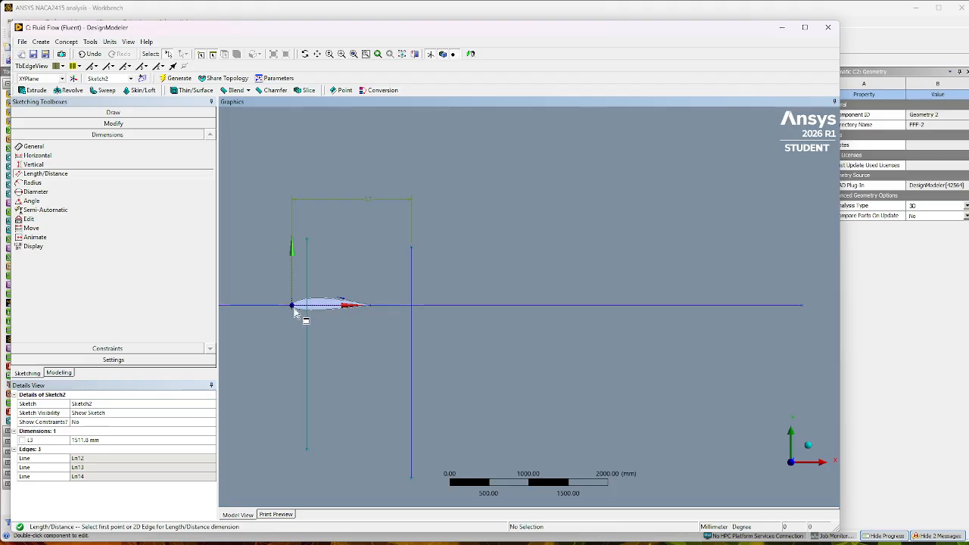
{"action": "left_click", "coordinate": [85, 442]}
{"action": "type", "text": "1"}
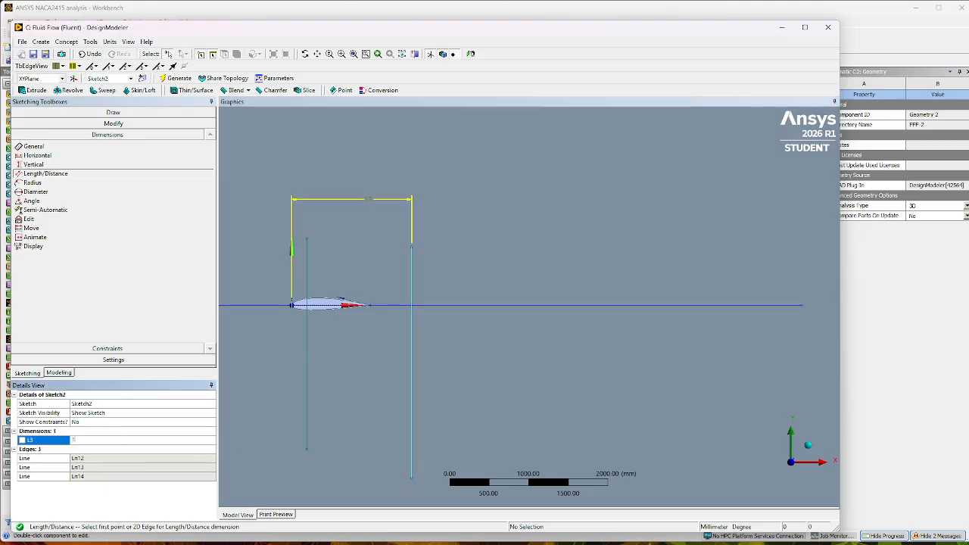
{"action": "type", "text": "000"}
{"action": "key", "text": "Return"}
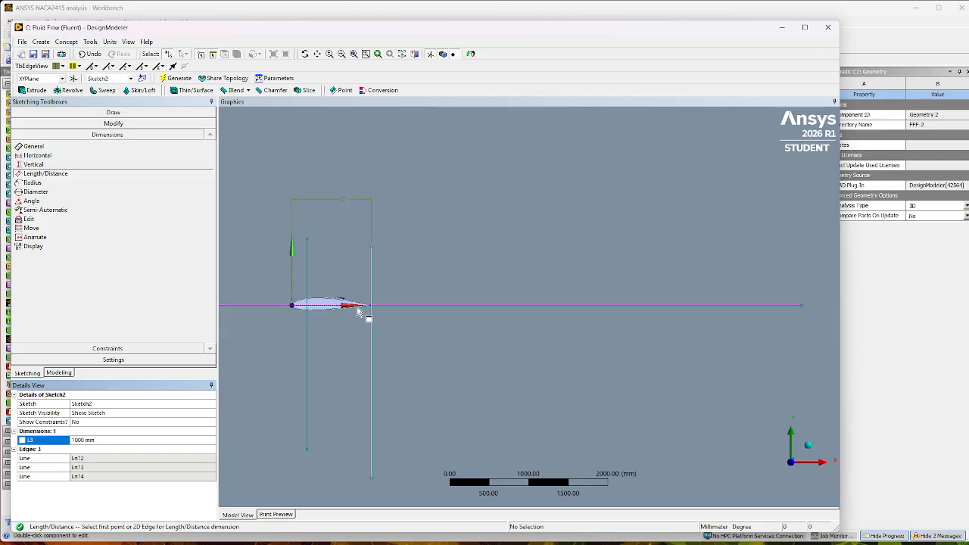
Extend both ends of the horizontal line and of the two vertical lines to the outer boundary of the C-shaped domain.
{"action": "scroll", "coordinate": [405, 329], "scroll_direction": "down", "scroll_amount": 3}
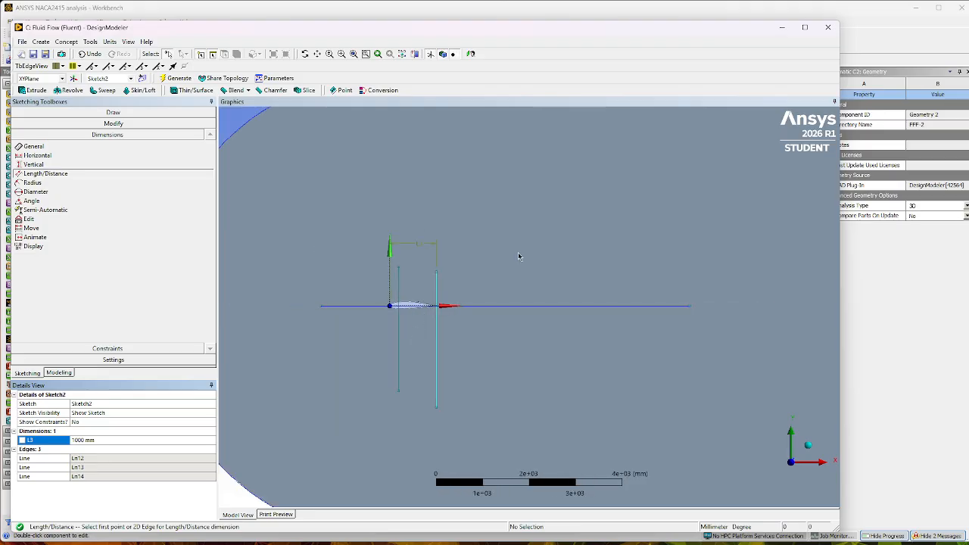
{"action": "scroll", "coordinate": [482, 361], "scroll_direction": "down", "scroll_amount": 2}
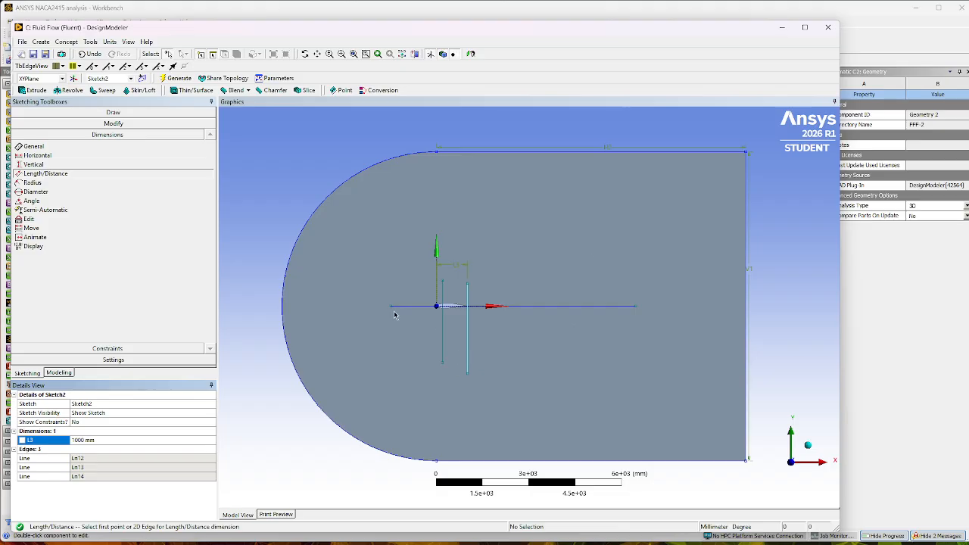
{"action": "left_click", "coordinate": [113, 124]}
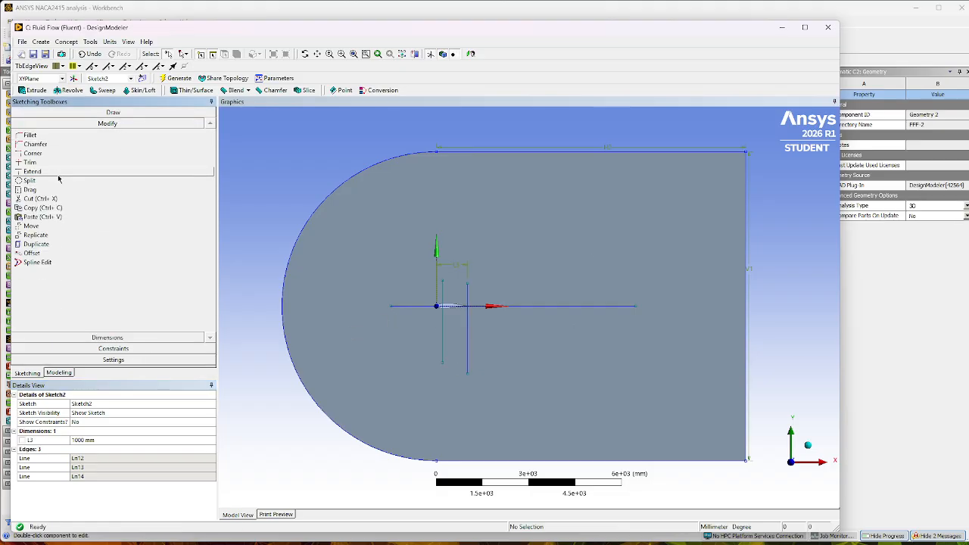
{"action": "left_click", "coordinate": [46, 174]}
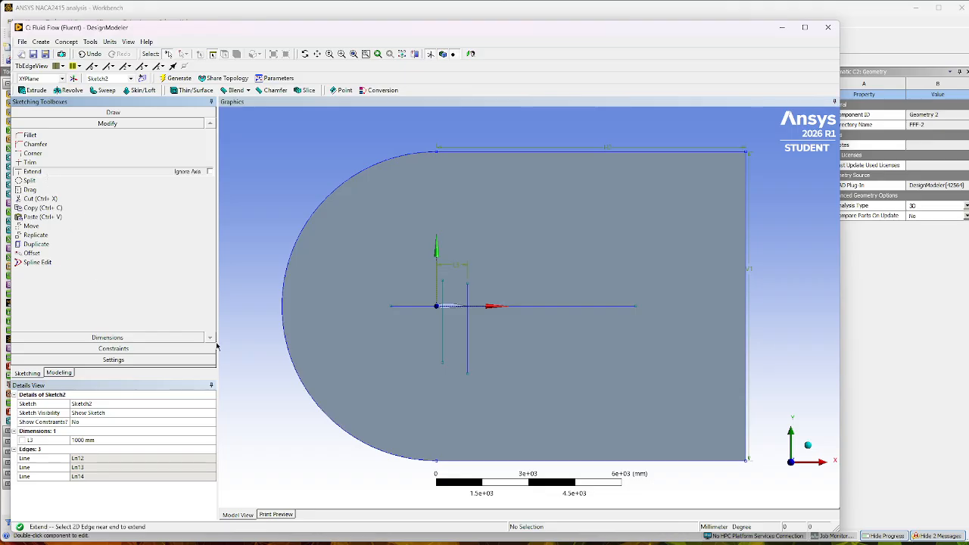
{"action": "left_click", "coordinate": [404, 306]}
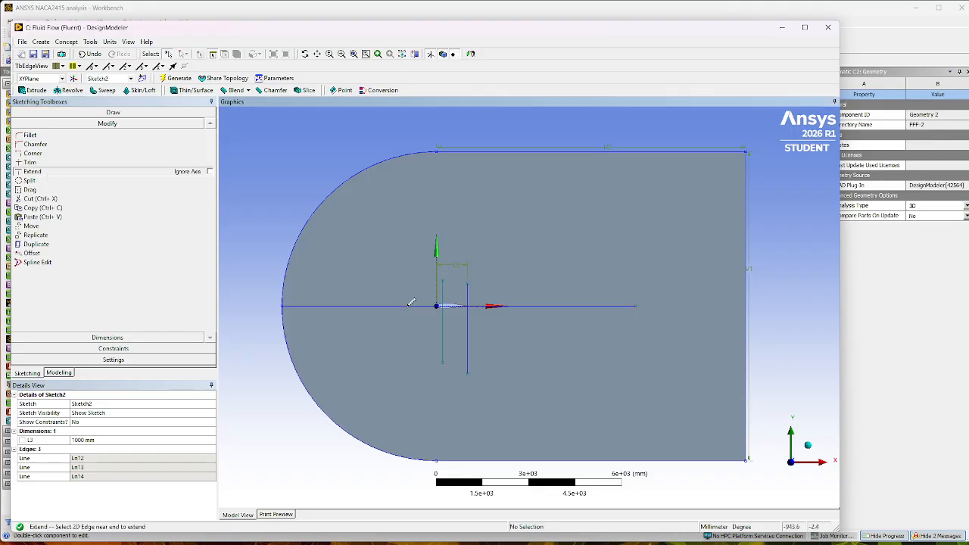
{"action": "left_click", "coordinate": [558, 306]}
{"action": "left_click", "coordinate": [468, 288]}
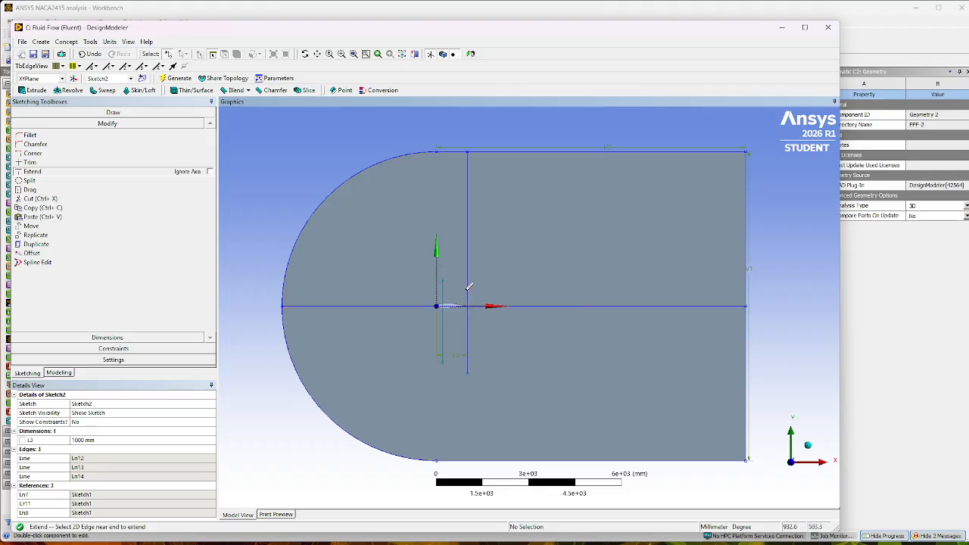
{"action": "left_click", "coordinate": [465, 340]}
{"action": "left_click", "coordinate": [443, 345]}
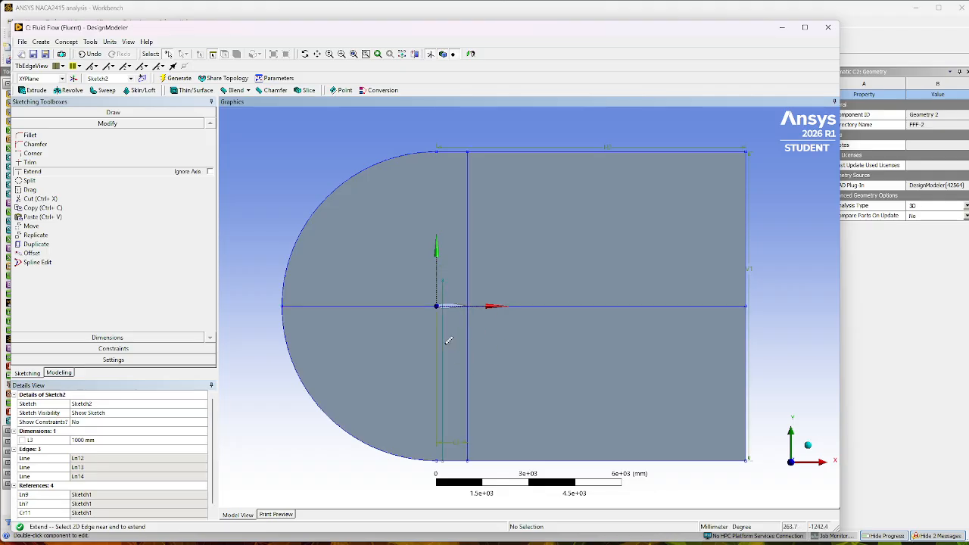
{"action": "left_click", "coordinate": [446, 287]}
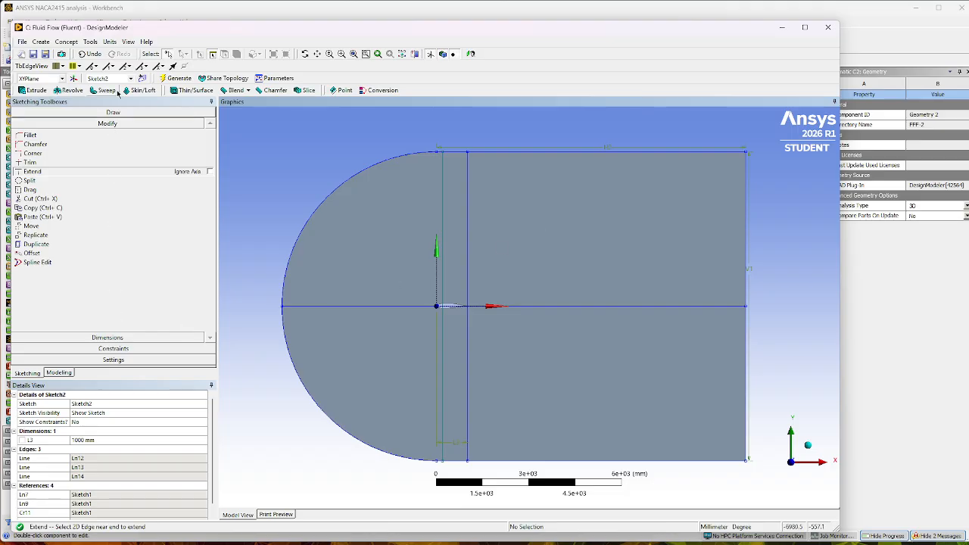
Create a Lines From Sketches feature with Sketch2 as the base object and generate it.
{"action": "left_click", "coordinate": [65, 42]}
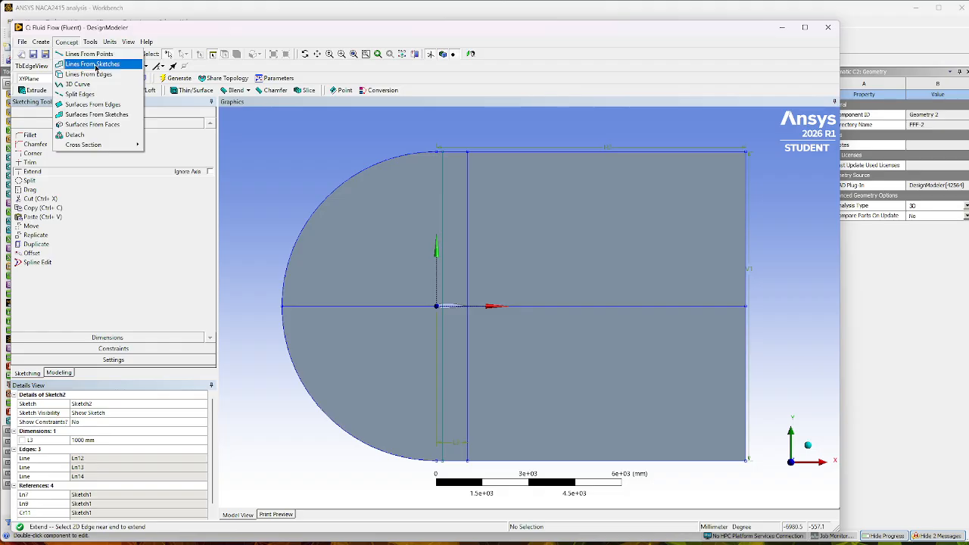
{"action": "left_click", "coordinate": [96, 65]}
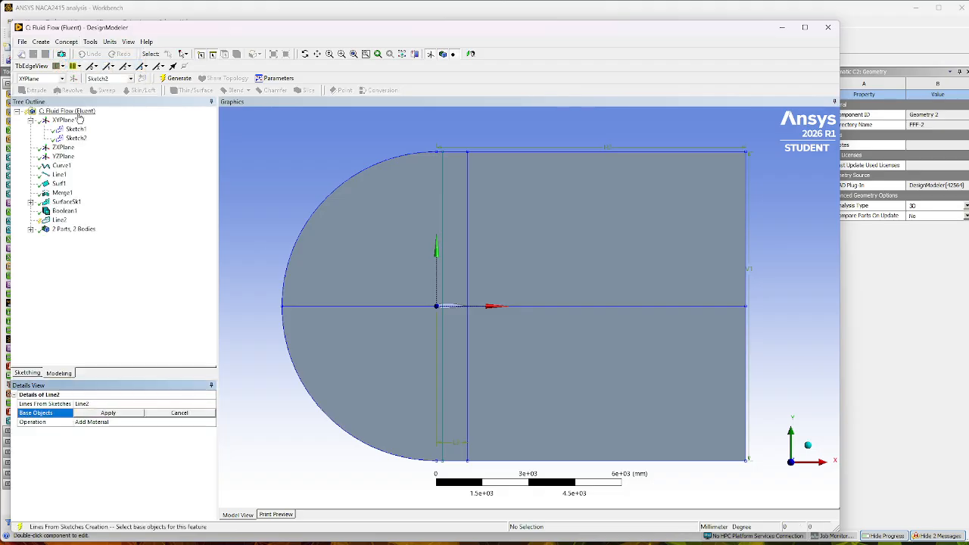
{"action": "left_click", "coordinate": [77, 139]}
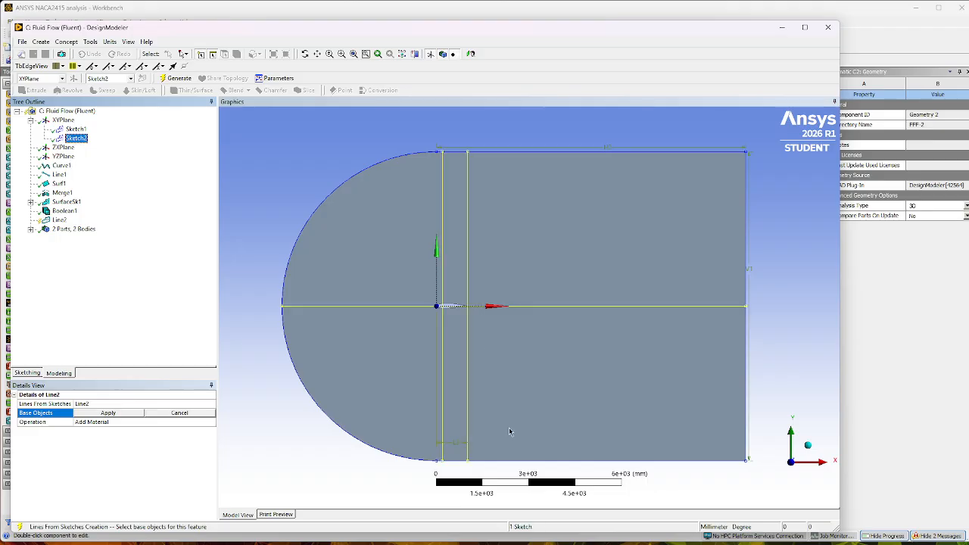
{"action": "left_click", "coordinate": [108, 413]}
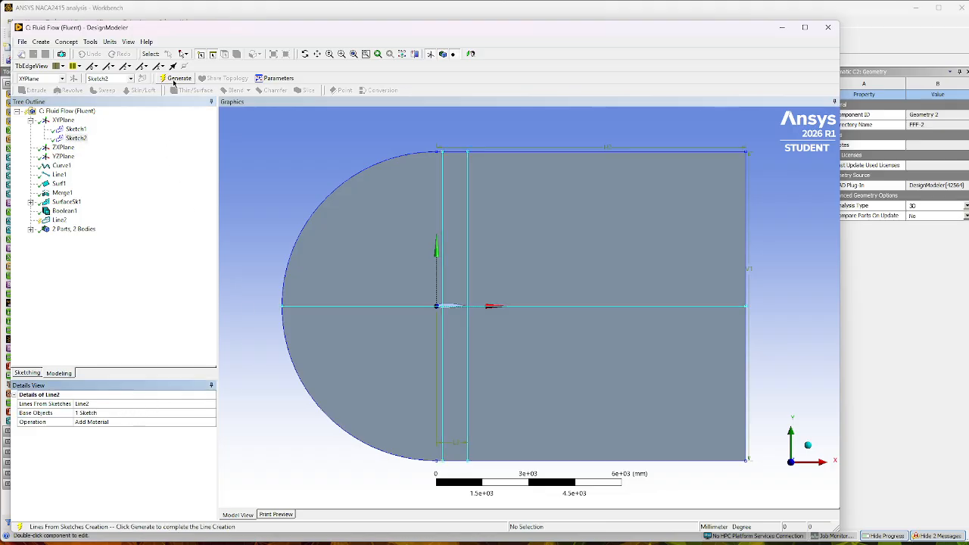
{"action": "left_click", "coordinate": [176, 79]}
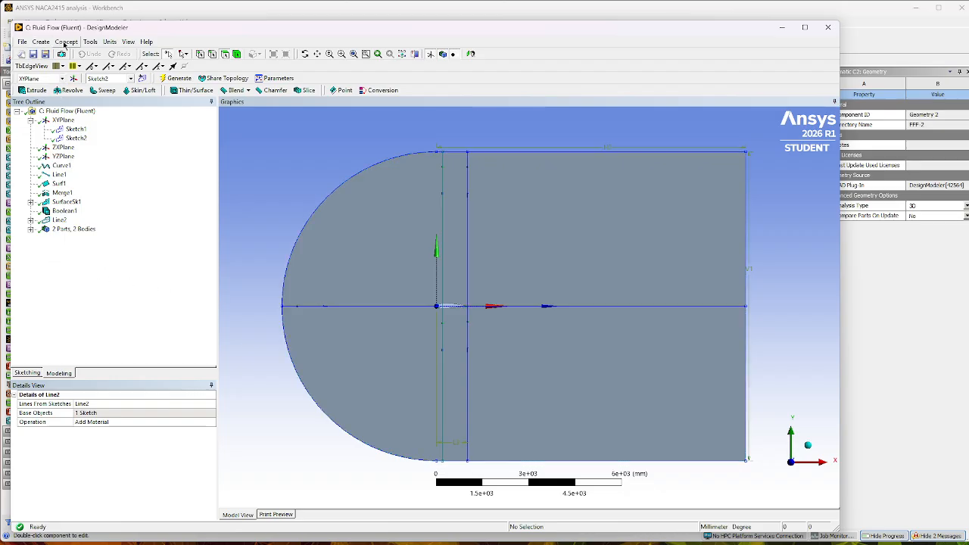
Start a Face Split feature and assign the whole C-shaped domain face as its target face.
{"action": "left_click", "coordinate": [65, 42]}
{"action": "mouse_move", "coordinate": [92, 44]}
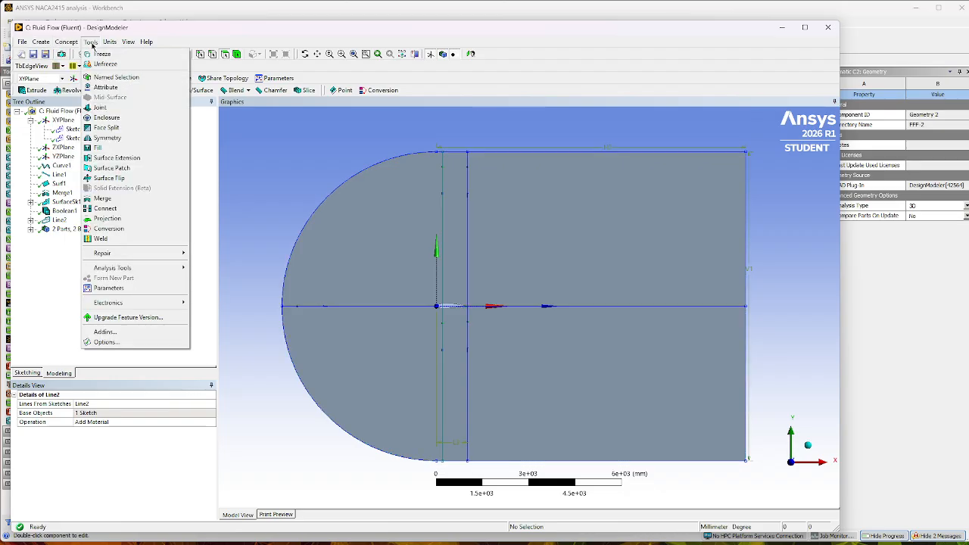
{"action": "left_click", "coordinate": [121, 131]}
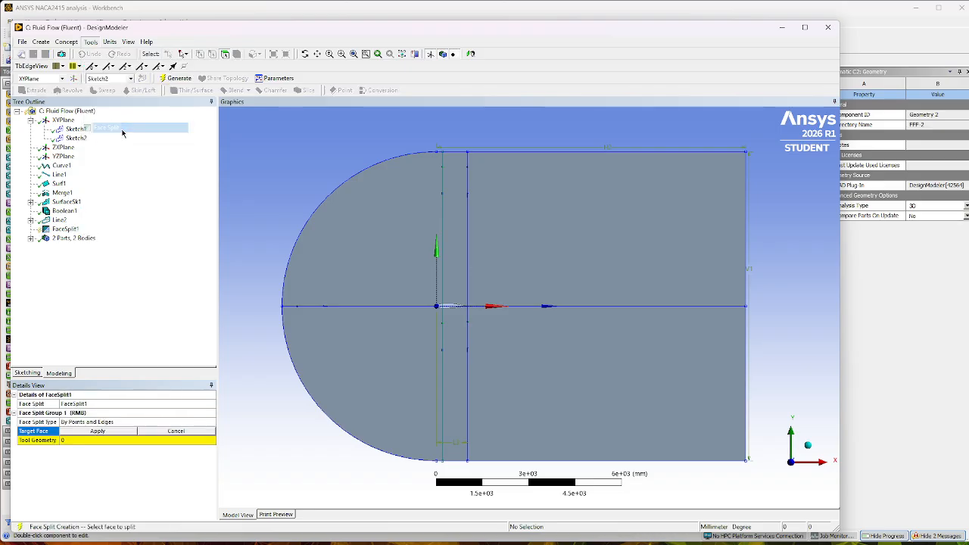
{"action": "left_click", "coordinate": [395, 238]}
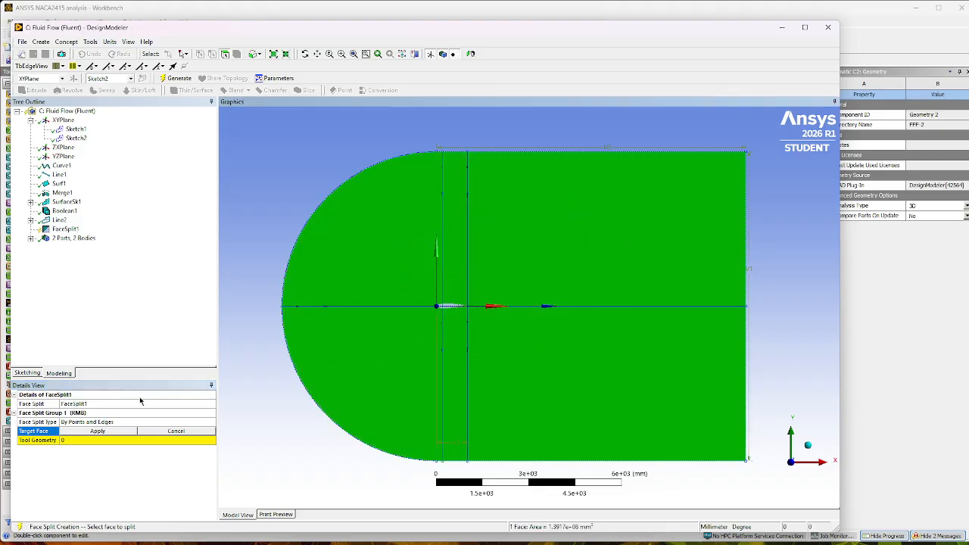
{"action": "left_click", "coordinate": [95, 434]}
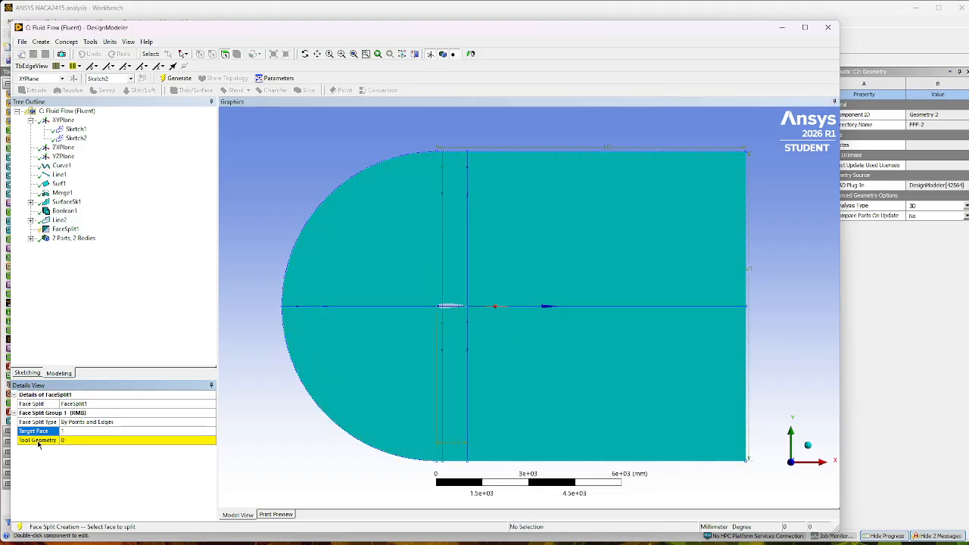
Assign the horizontal line and both vertical lines as the Face Split tool geometry and generate the split.
{"action": "left_click", "coordinate": [93, 441]}
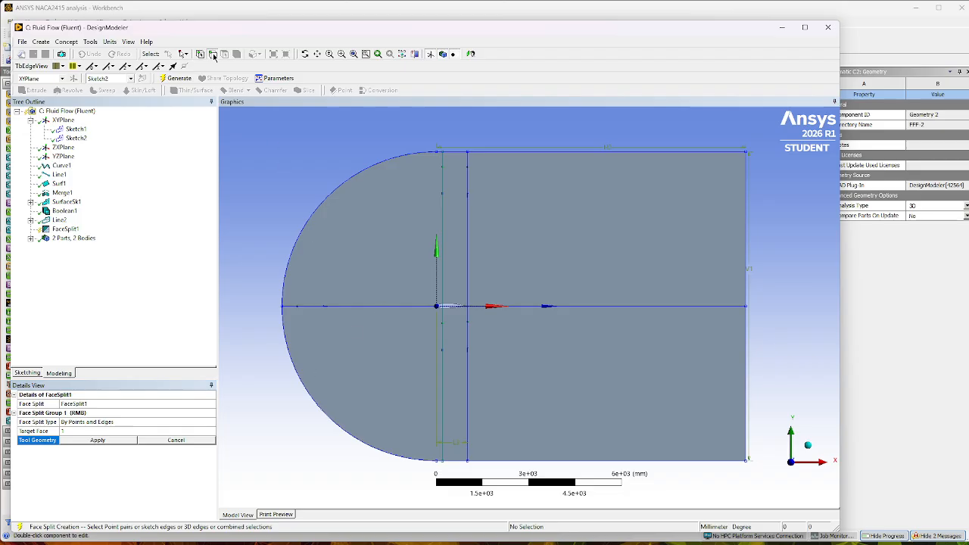
{"action": "left_click", "coordinate": [378, 306]}
{"action": "left_click", "coordinate": [443, 227], "text": "ctrl"}
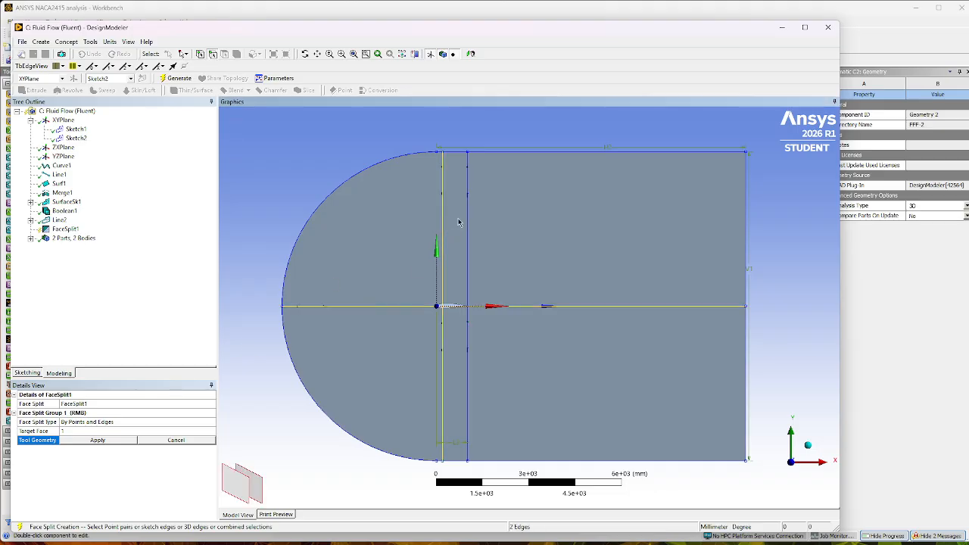
{"action": "left_click", "coordinate": [468, 223], "text": "ctrl"}
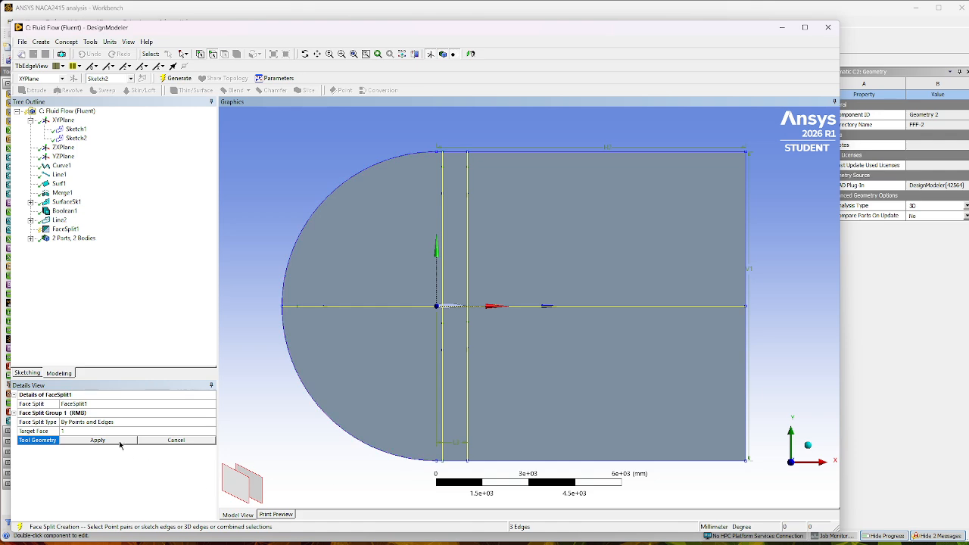
{"action": "left_click", "coordinate": [98, 440]}
{"action": "left_click", "coordinate": [176, 78]}
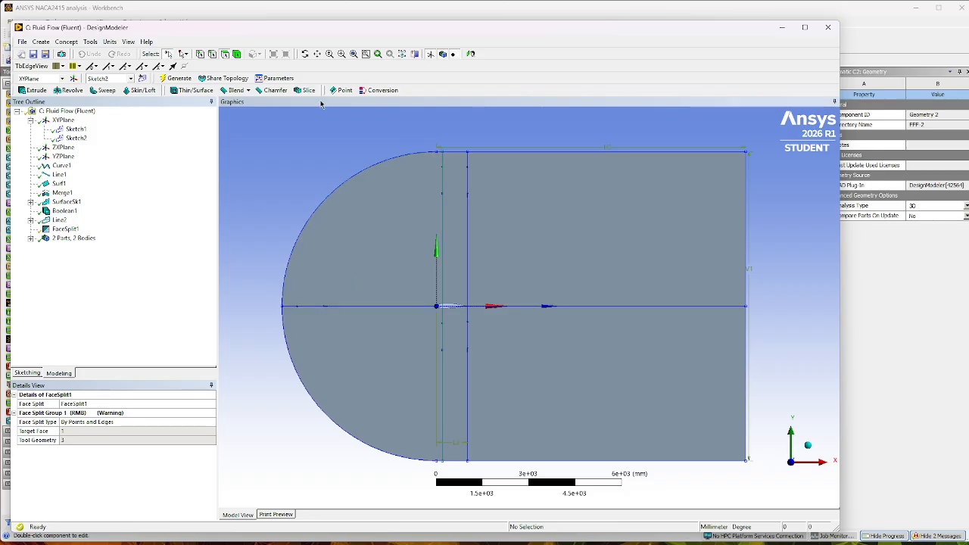
Merge the domain's upper arc edge with the short straight edge running to the first vertical line, generate it, and check the merged edge.
{"action": "left_click", "coordinate": [342, 54]}
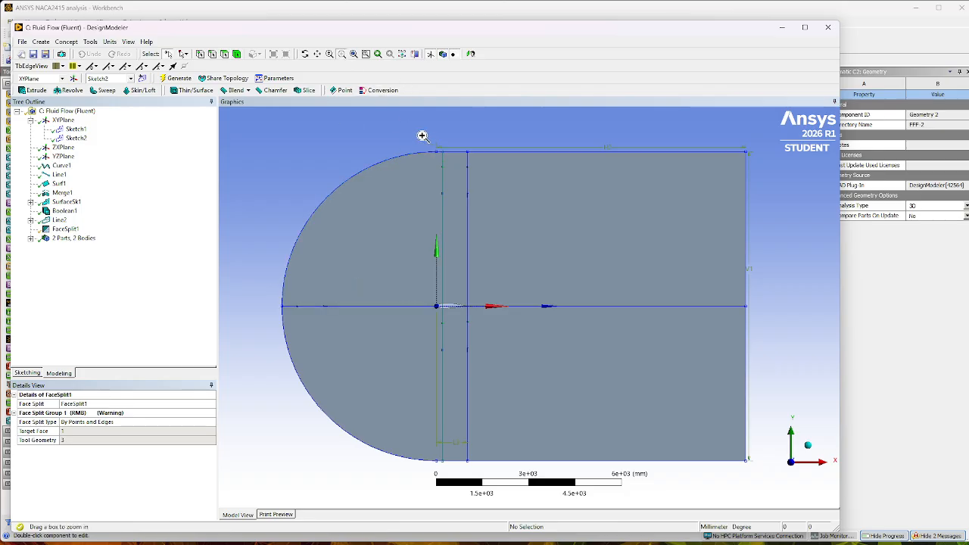
{"action": "left_click_drag", "start_coordinate": [419, 133], "coordinate": [465, 199]}
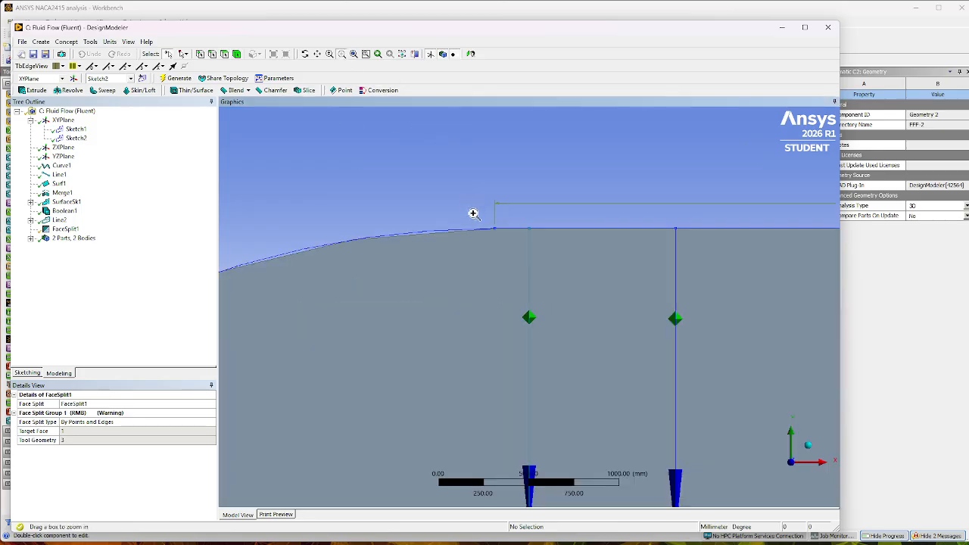
{"action": "left_click", "coordinate": [213, 54]}
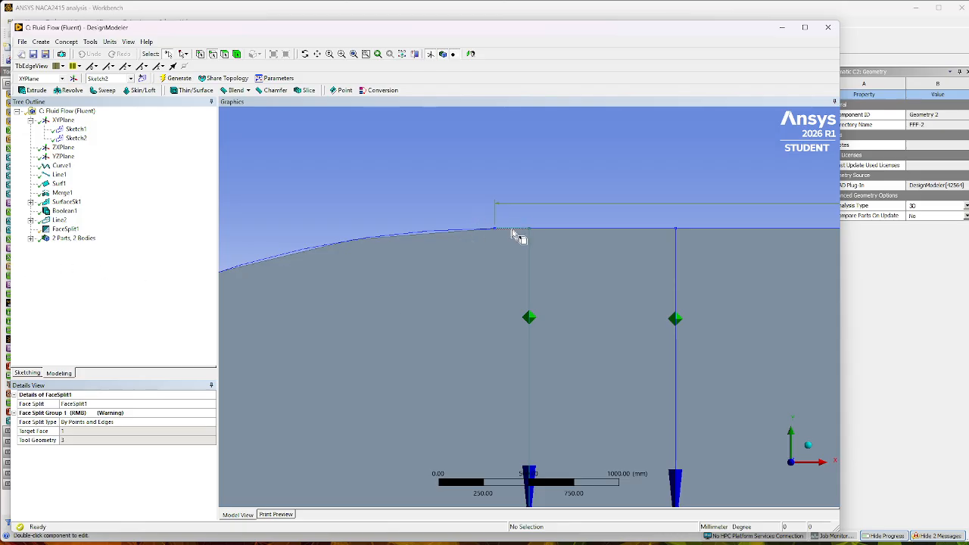
{"action": "left_click", "coordinate": [91, 43]}
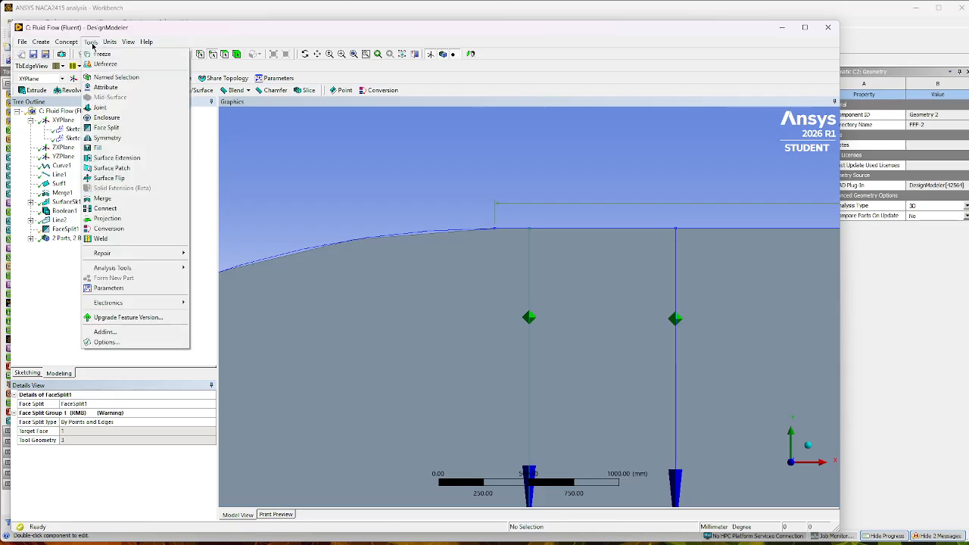
{"action": "left_click", "coordinate": [105, 198]}
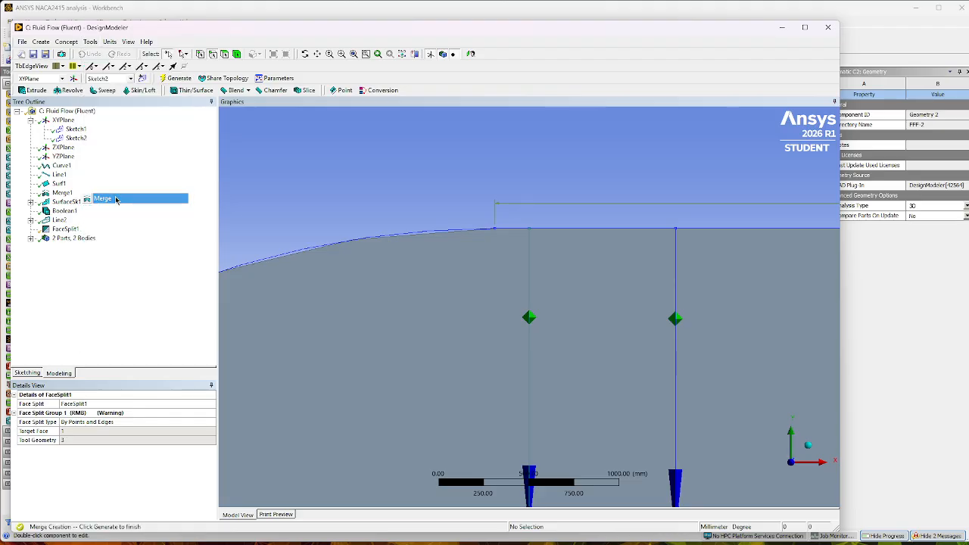
{"action": "left_click", "coordinate": [504, 230]}
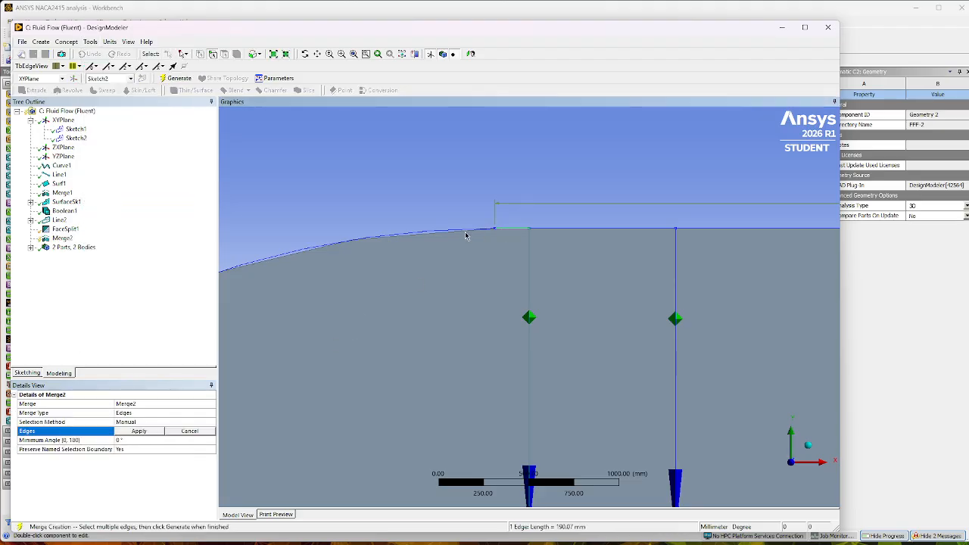
{"action": "left_click", "coordinate": [466, 232], "text": "ctrl"}
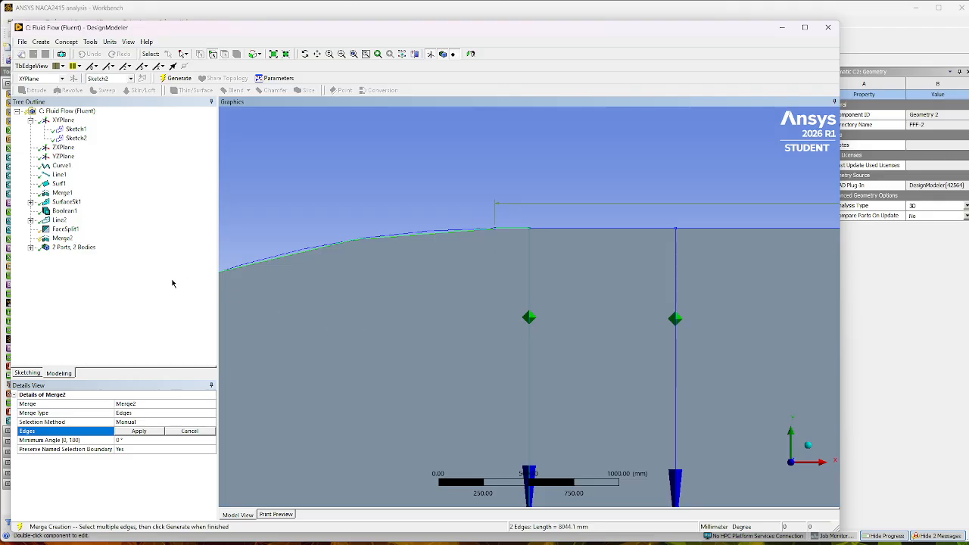
{"action": "left_click", "coordinate": [139, 432]}
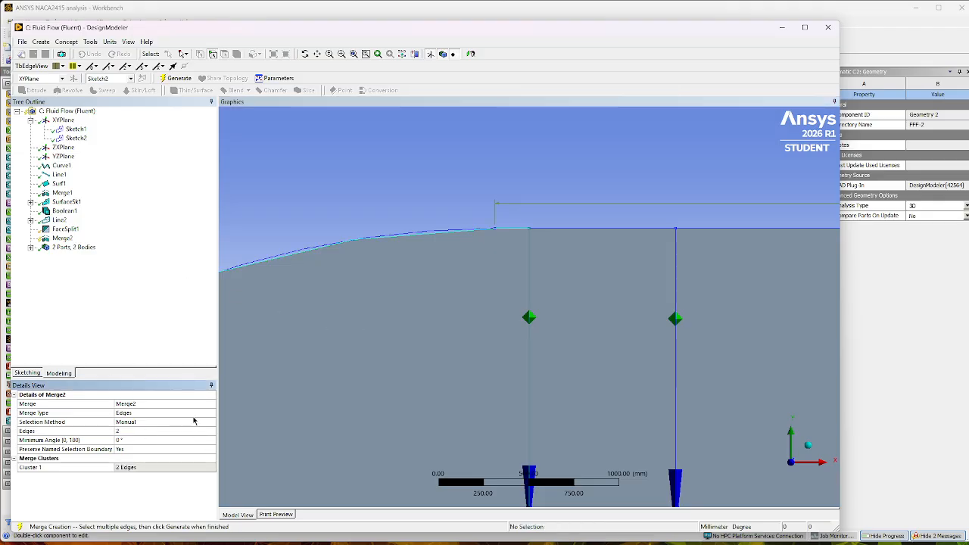
{"action": "left_click", "coordinate": [178, 78]}
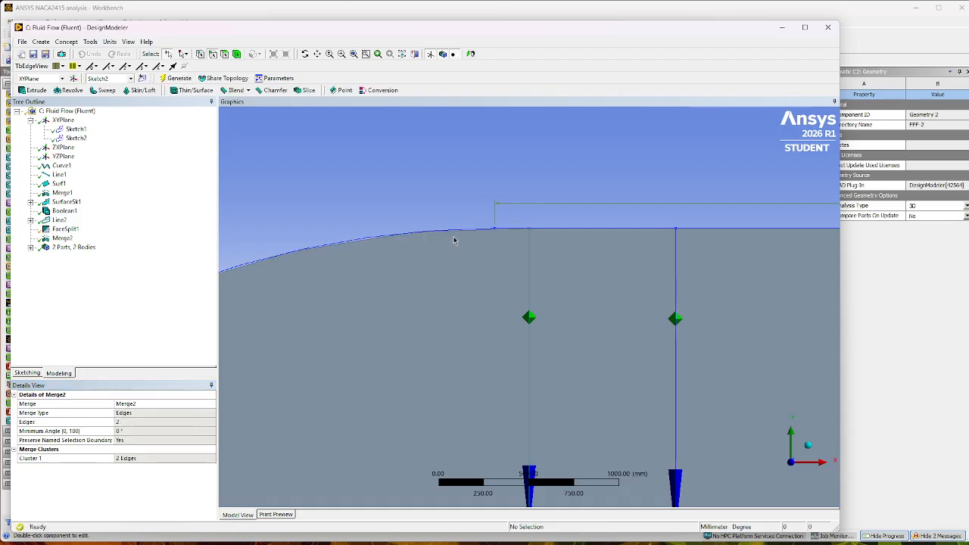
{"action": "left_click", "coordinate": [476, 240]}
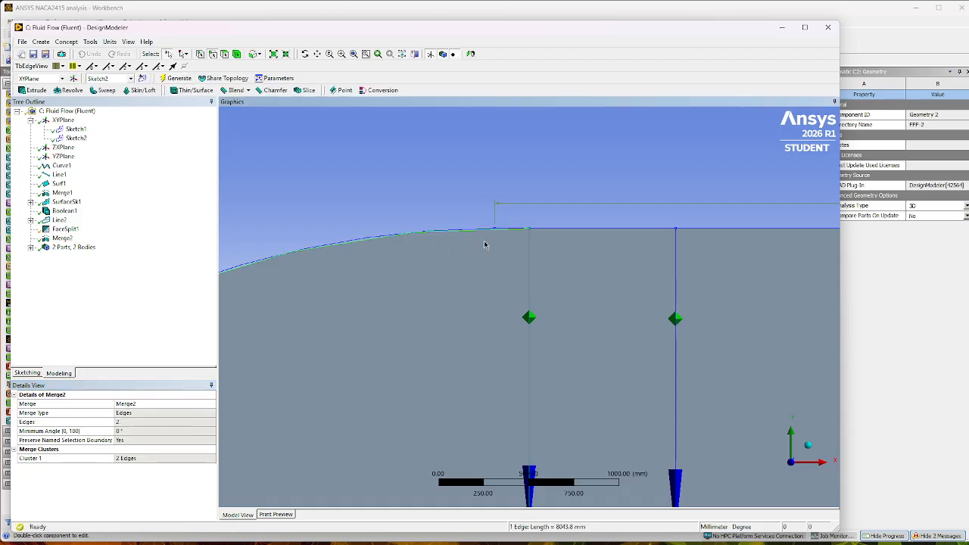
{"action": "left_click", "coordinate": [385, 182]}
Merge the domain's lower arc edge with the short straight edge running to the first vertical line, generate it, and check the merged edge.
{"action": "scroll", "coordinate": [442, 334], "scroll_direction": "down", "scroll_amount": 2}
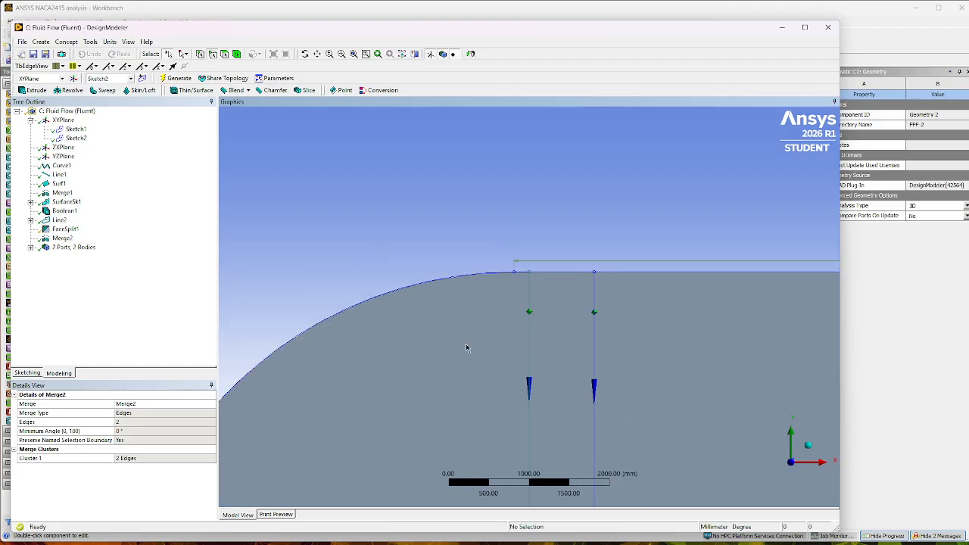
{"action": "scroll", "coordinate": [466, 346], "scroll_direction": "down", "scroll_amount": 4}
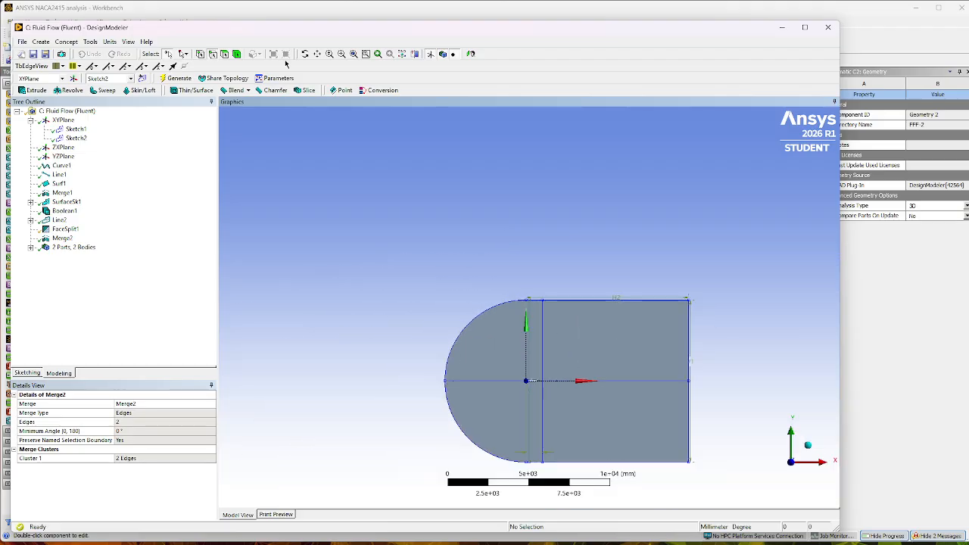
{"action": "left_click", "coordinate": [342, 53]}
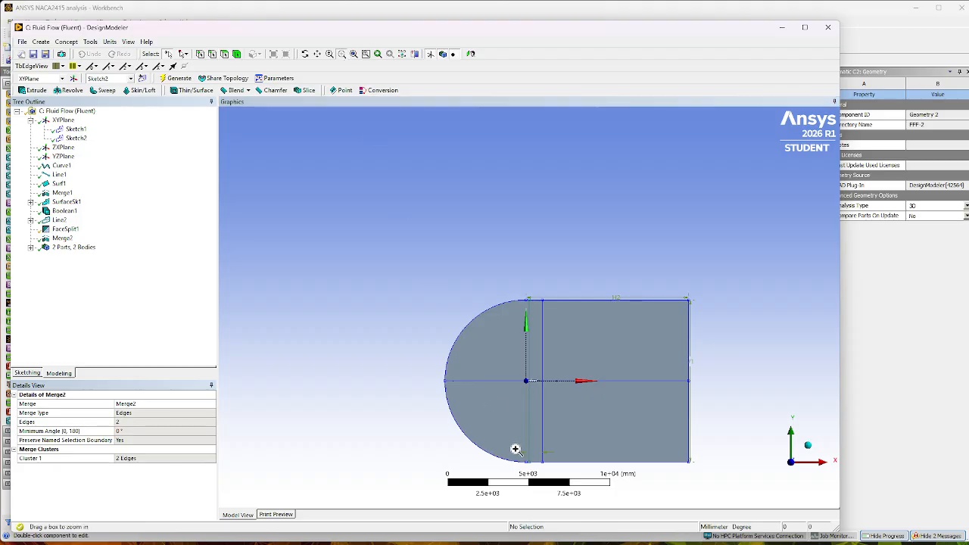
{"action": "left_click_drag", "start_coordinate": [515, 449], "coordinate": [543, 485]}
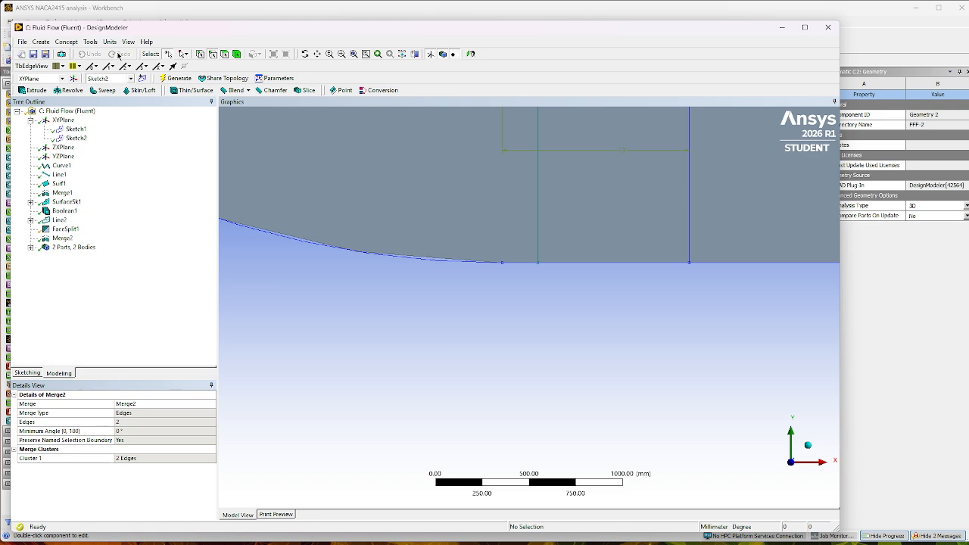
{"action": "left_click", "coordinate": [90, 41]}
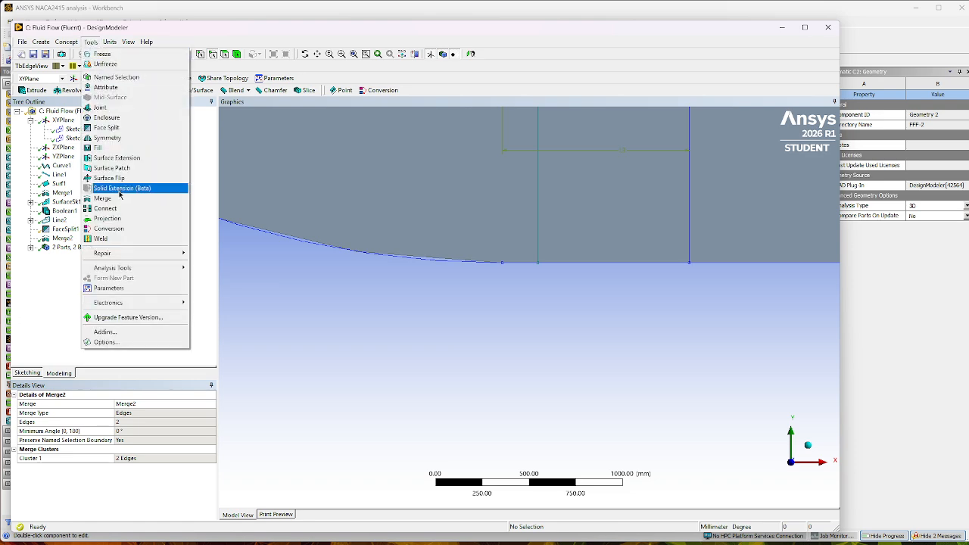
{"action": "left_click", "coordinate": [102, 198]}
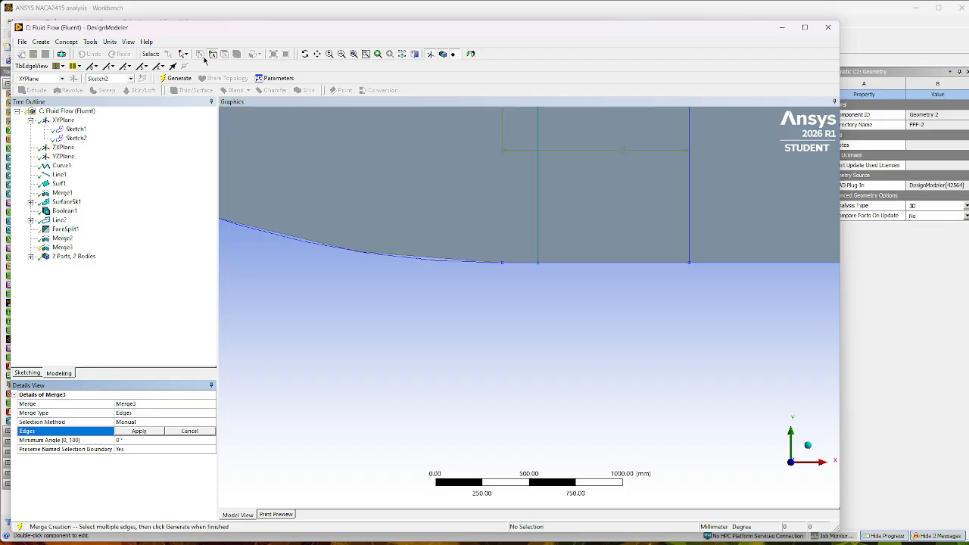
{"action": "left_click", "coordinate": [518, 265]}
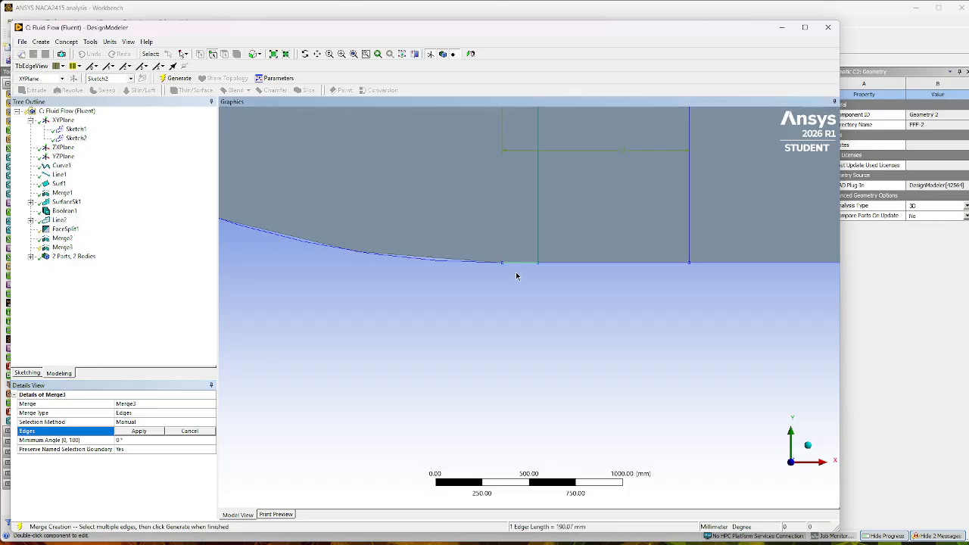
{"action": "left_click", "coordinate": [445, 262], "text": "ctrl"}
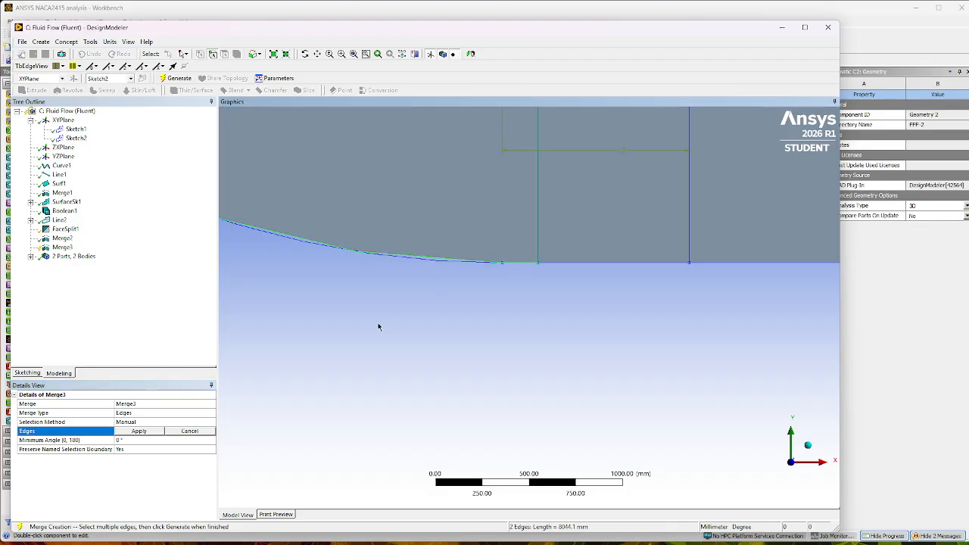
{"action": "left_click", "coordinate": [138, 431]}
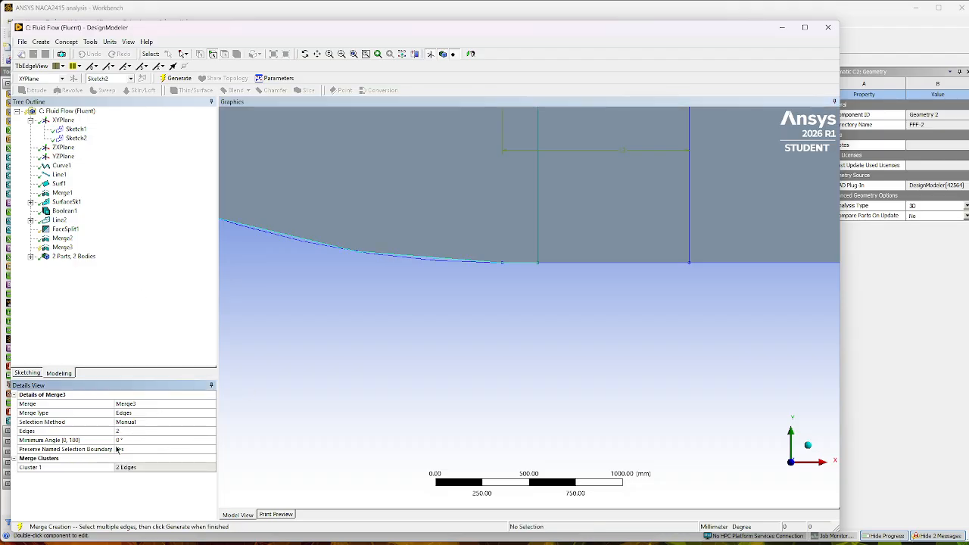
{"action": "left_click", "coordinate": [176, 78]}
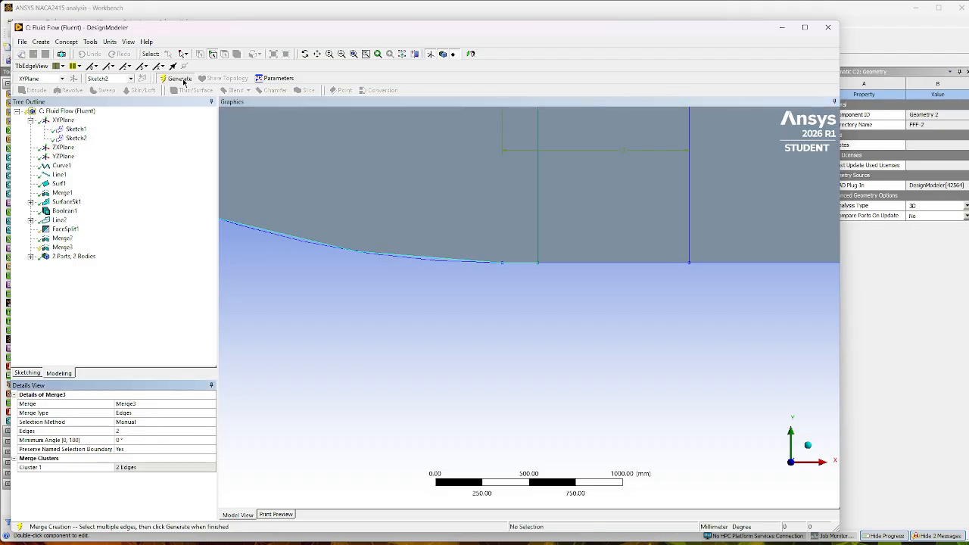
{"action": "left_click", "coordinate": [430, 261]}
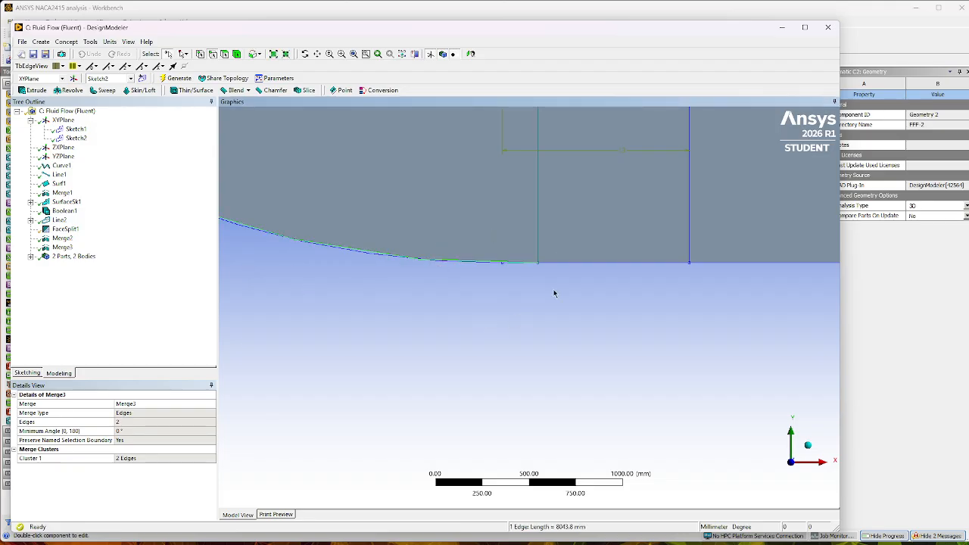
{"action": "scroll", "coordinate": [554, 294], "scroll_direction": "down", "scroll_amount": 6}
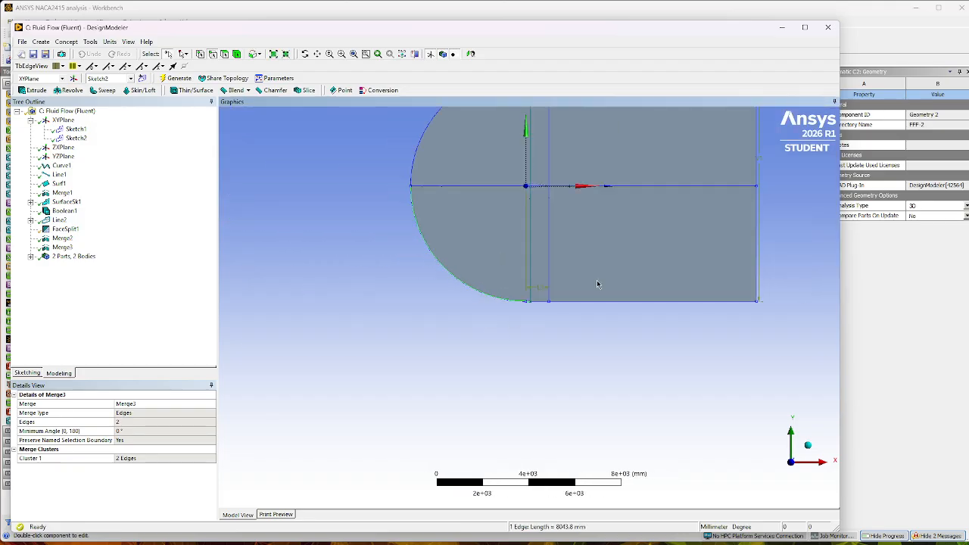
Suppress the Line Body so that only the Surface Body of the flow domain remains active.
{"action": "scroll", "coordinate": [597, 284], "scroll_direction": "down", "scroll_amount": 1}
{"action": "left_click", "coordinate": [354, 291]}
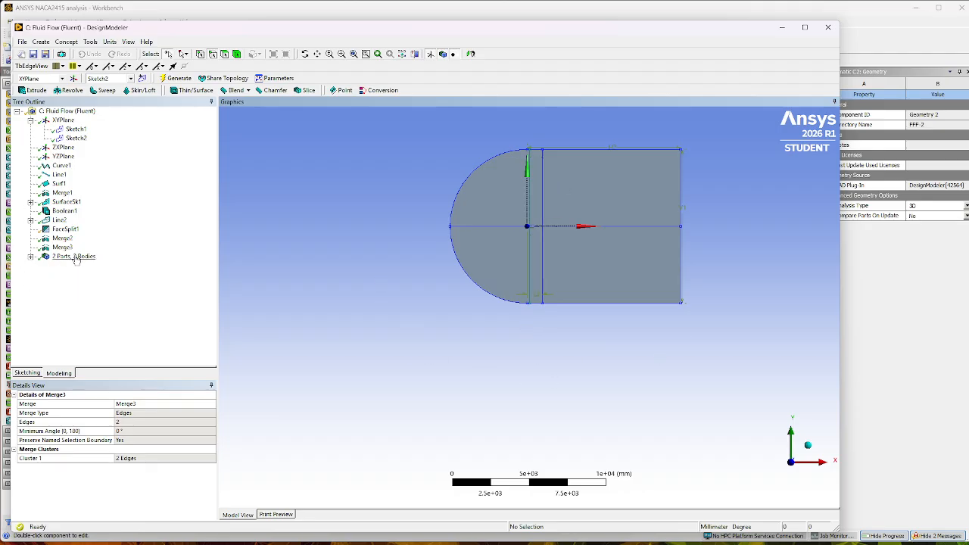
{"action": "left_click", "coordinate": [30, 257]}
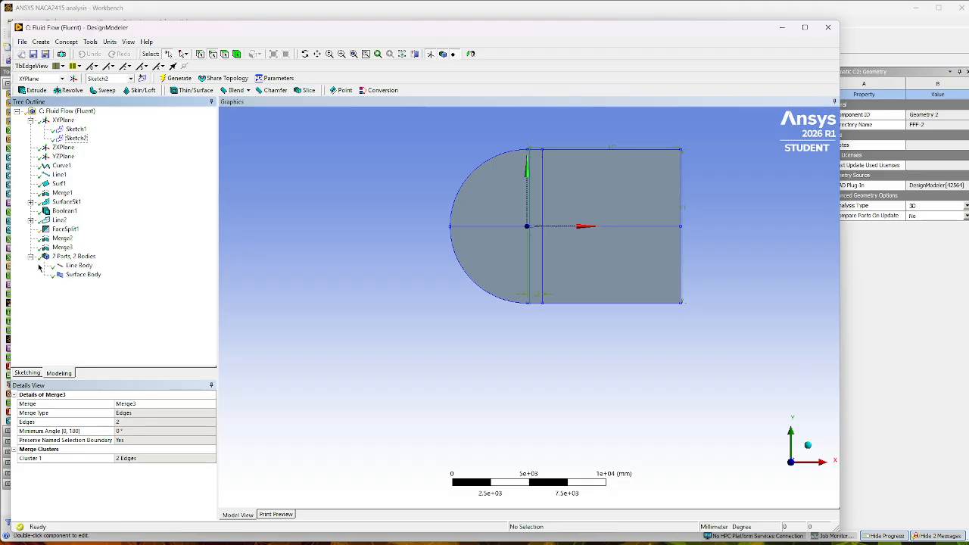
{"action": "right_click", "coordinate": [78, 268]}
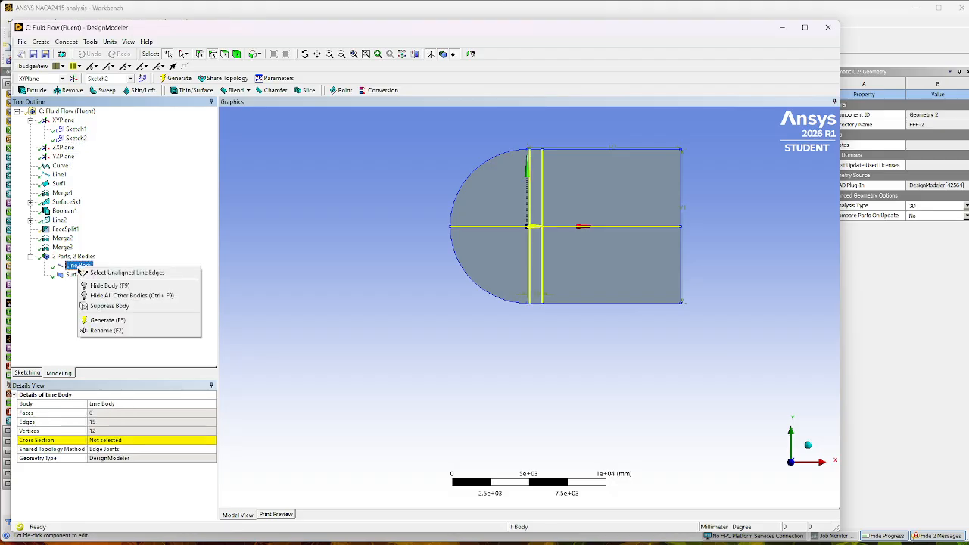
{"action": "left_click", "coordinate": [113, 306]}
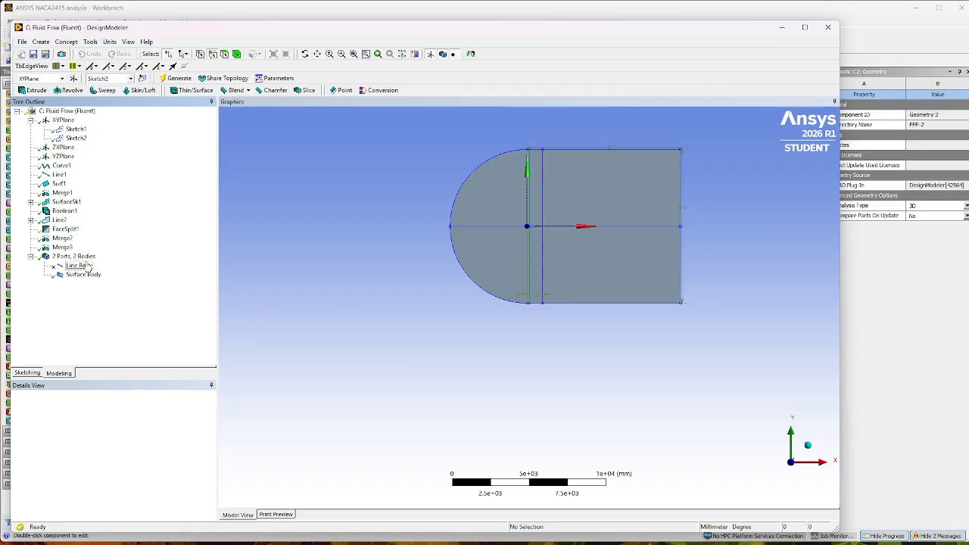
{"action": "left_click", "coordinate": [31, 257]}
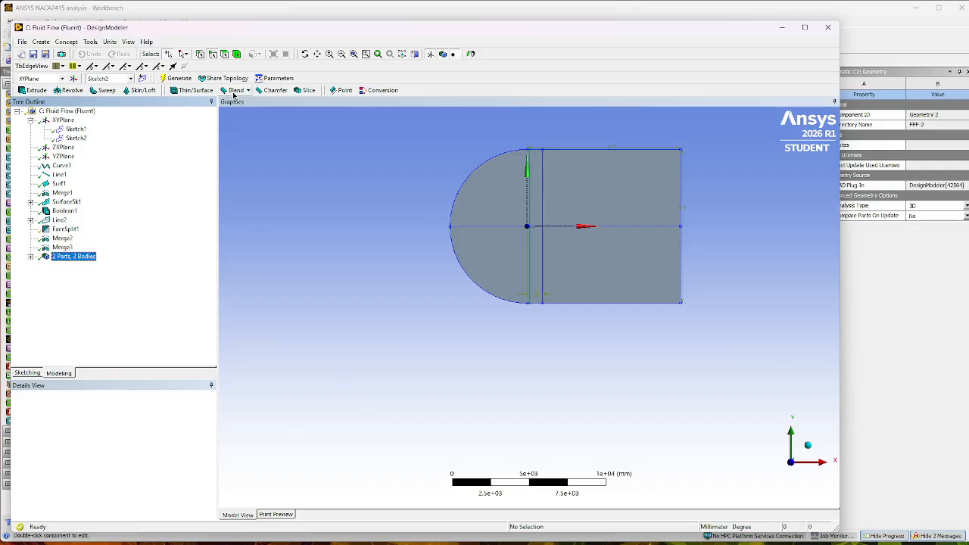
Switch to Workbench, open the Mesh component of Fluid Flow system C in Meshing, and view the domain along the Z axis.
{"action": "left_click", "coordinate": [782, 29]}
{"action": "right_click", "coordinate": [437, 134]}
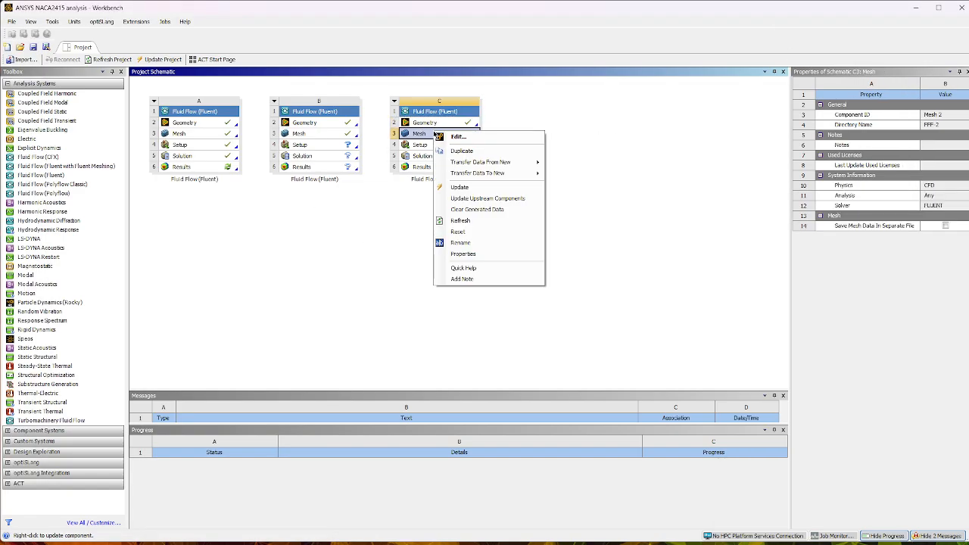
{"action": "left_click", "coordinate": [456, 137]}
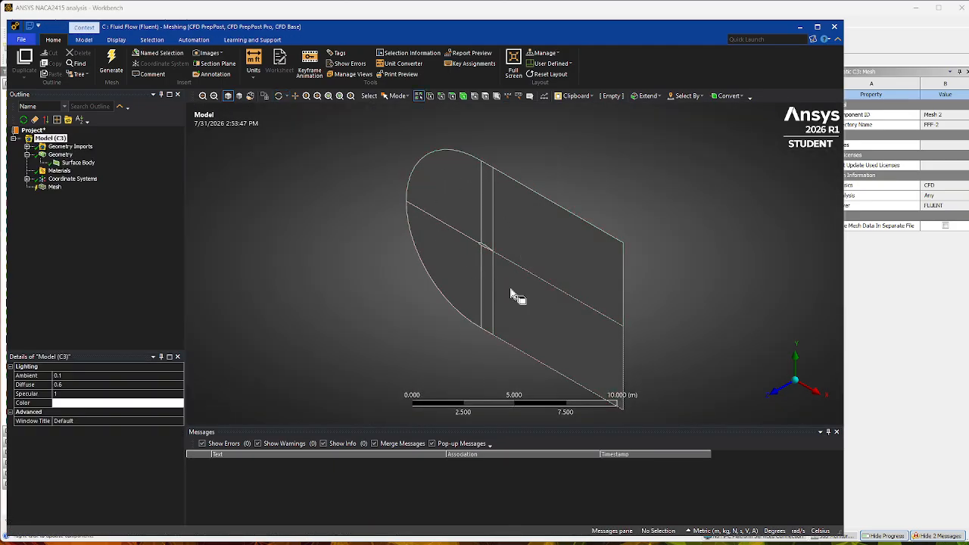
{"action": "left_click", "coordinate": [775, 390]}
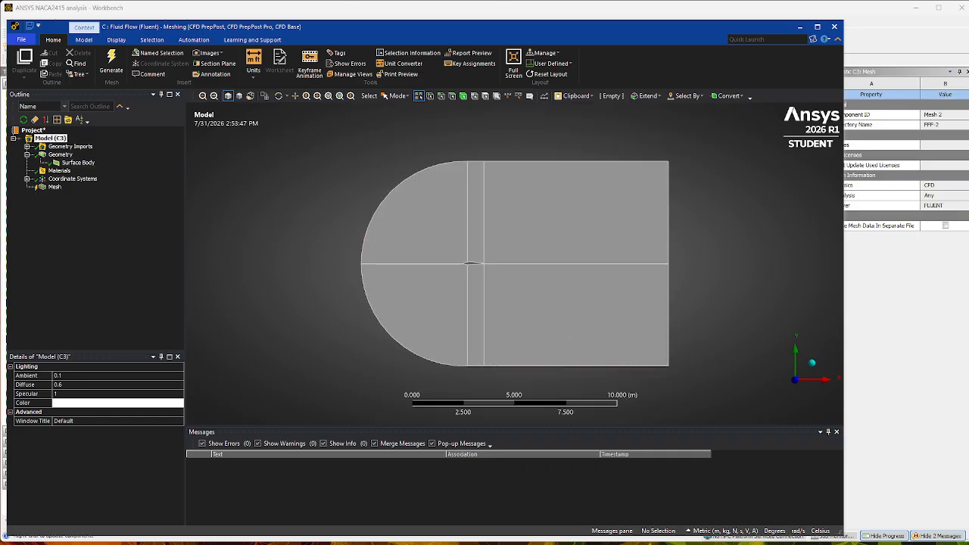
Insert a mesh Sizing scoped to seven edges: all vertical split and outlet edge halves plus the horizontal edge ahead of the airfoil.
{"action": "left_click", "coordinate": [55, 188]}
{"action": "right_click", "coordinate": [58, 189]}
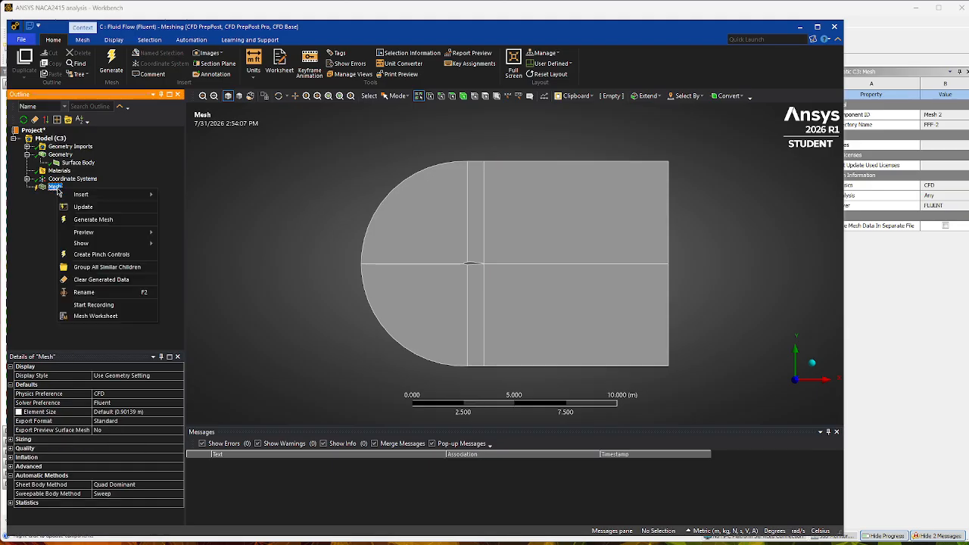
{"action": "mouse_move", "coordinate": [81, 195]}
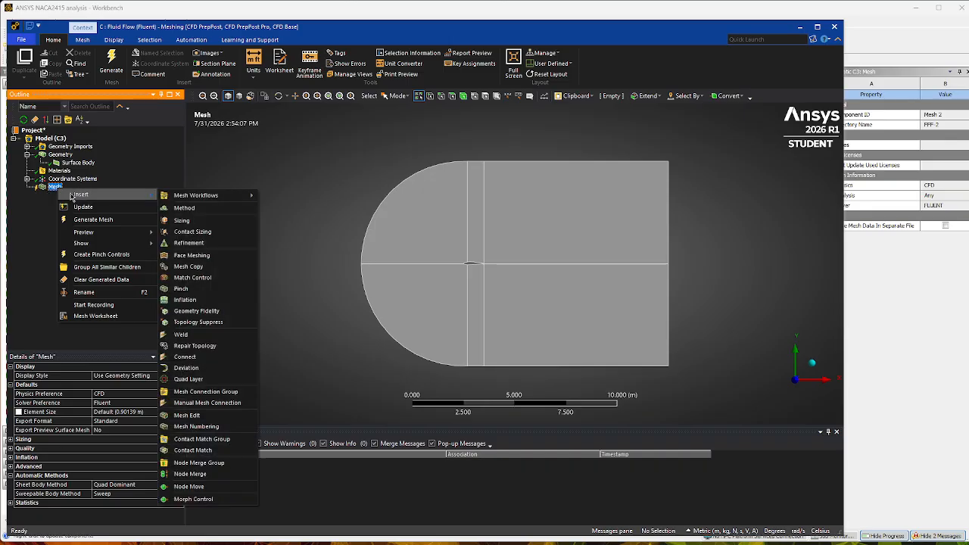
{"action": "left_click", "coordinate": [181, 221]}
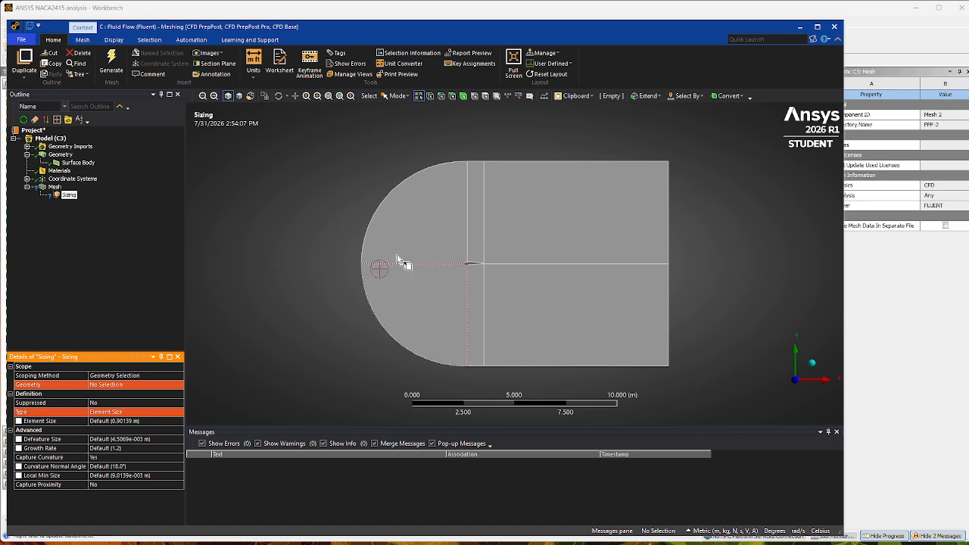
{"action": "left_click", "coordinate": [440, 96]}
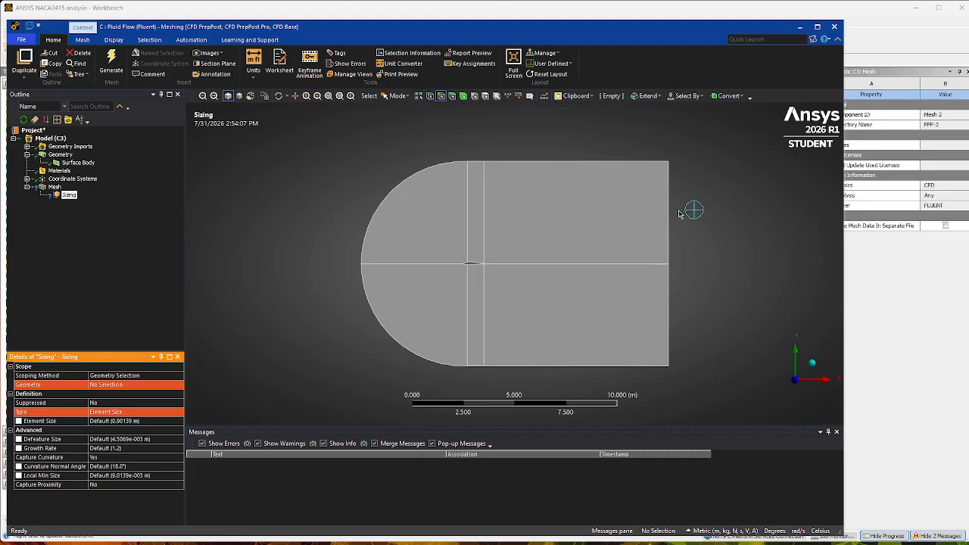
{"action": "mouse_move", "coordinate": [681, 213]}
{"action": "left_mouse_down"}
{"action": "mouse_move", "coordinate": [582, 214]}
{"action": "mouse_move", "coordinate": [424, 253]}
{"action": "mouse_move", "coordinate": [521, 331]}
{"action": "mouse_move", "coordinate": [707, 330]}
{"action": "mouse_move", "coordinate": [616, 372]}
{"action": "left_mouse_up"}
{"action": "left_click", "coordinate": [92, 386]}
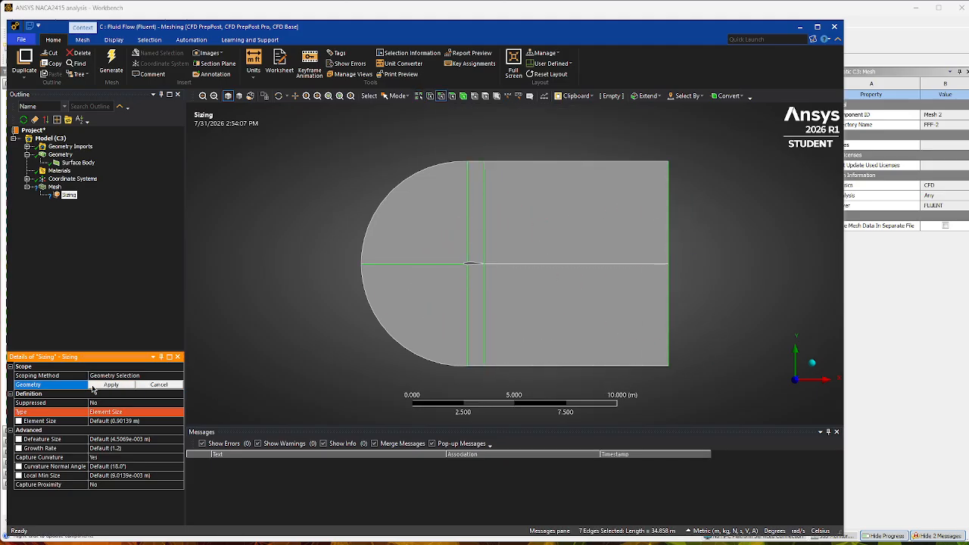
{"action": "left_click", "coordinate": [111, 386]}
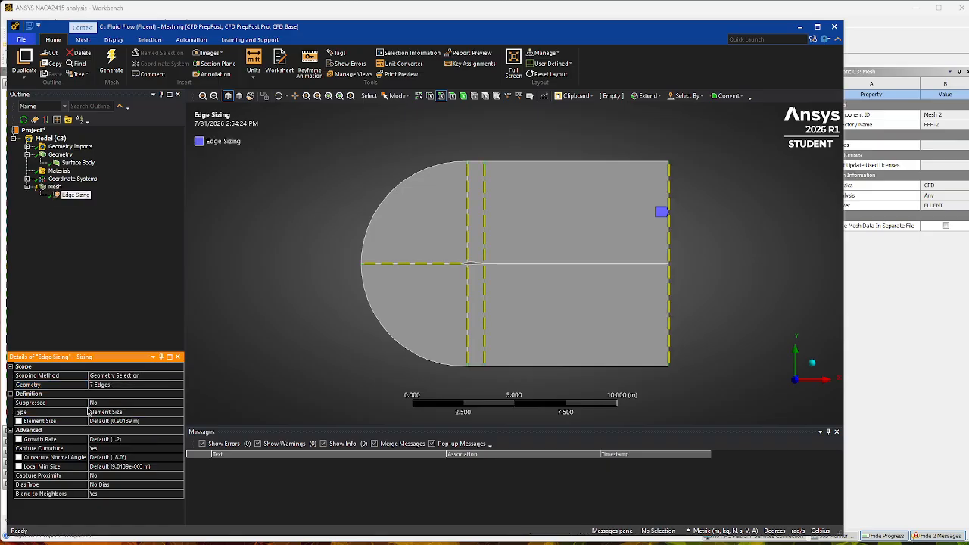
Define the edge sizing by Number of Divisions with 200 divisions and set Capture Curvature to No.
{"action": "left_click", "coordinate": [136, 415]}
{"action": "left_click", "coordinate": [137, 415]}
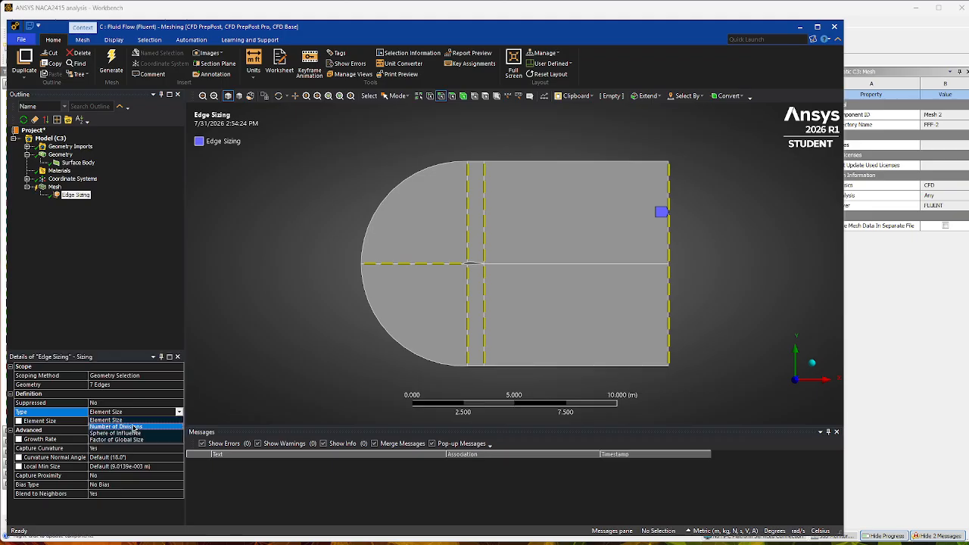
{"action": "left_click", "coordinate": [133, 429]}
{"action": "left_click", "coordinate": [97, 421]}
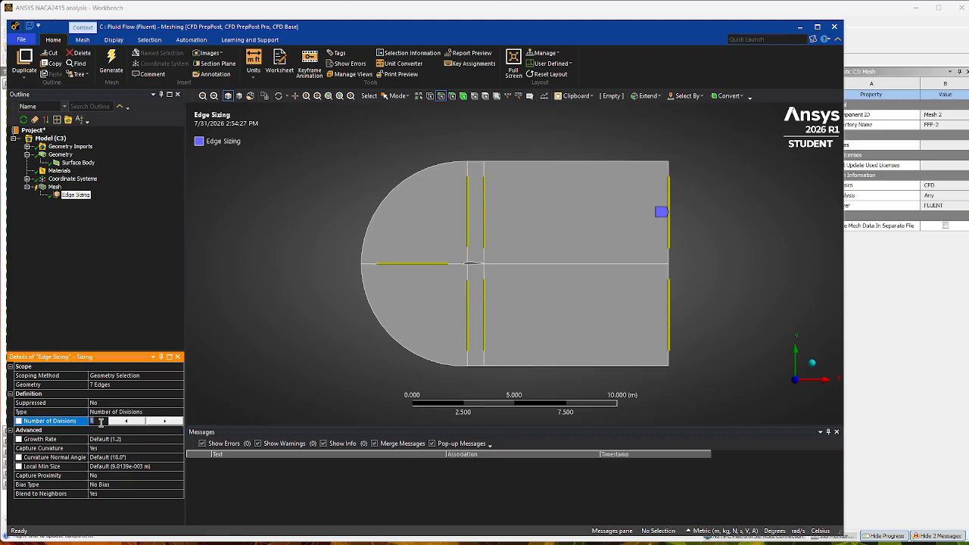
{"action": "type", "text": "200"}
{"action": "key", "text": "Return"}
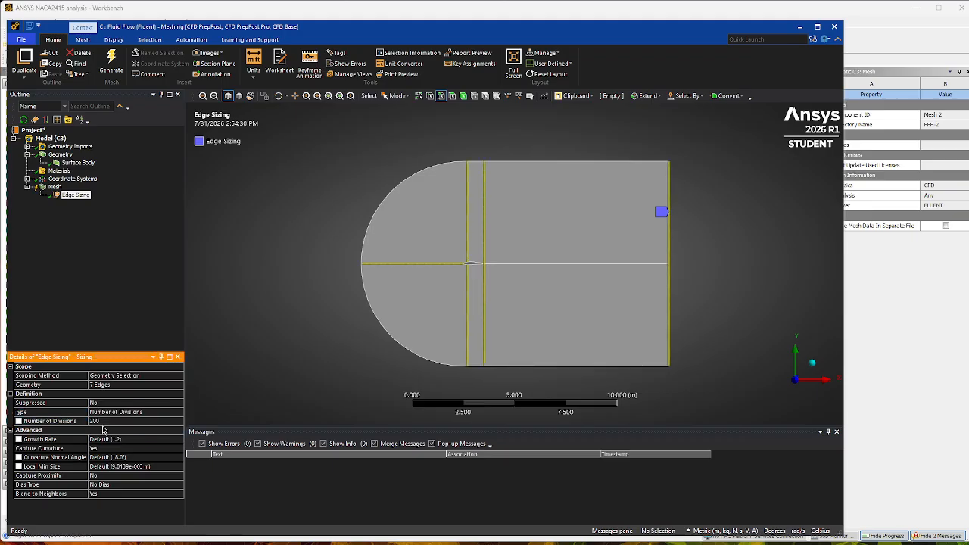
{"action": "left_click", "coordinate": [109, 449]}
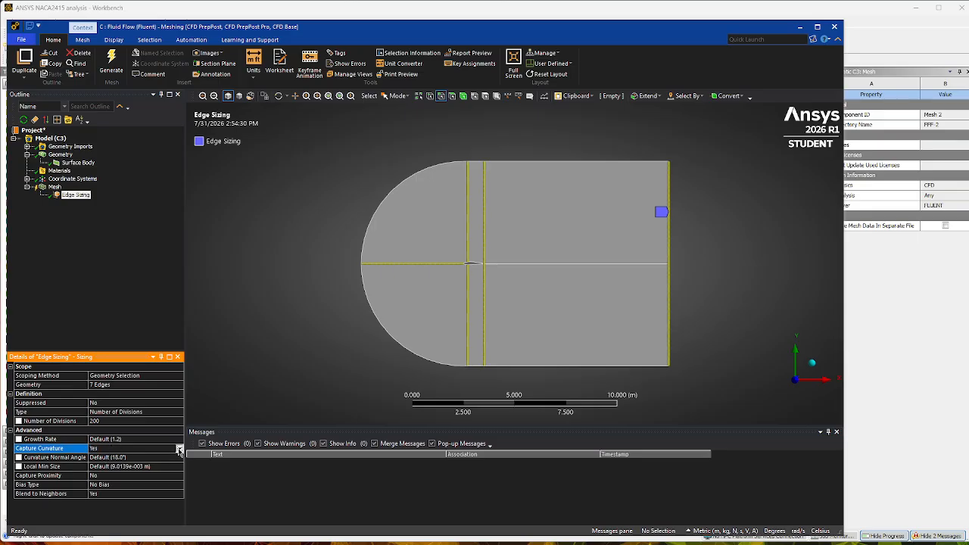
{"action": "left_click", "coordinate": [179, 448]}
{"action": "left_click", "coordinate": [132, 458]}
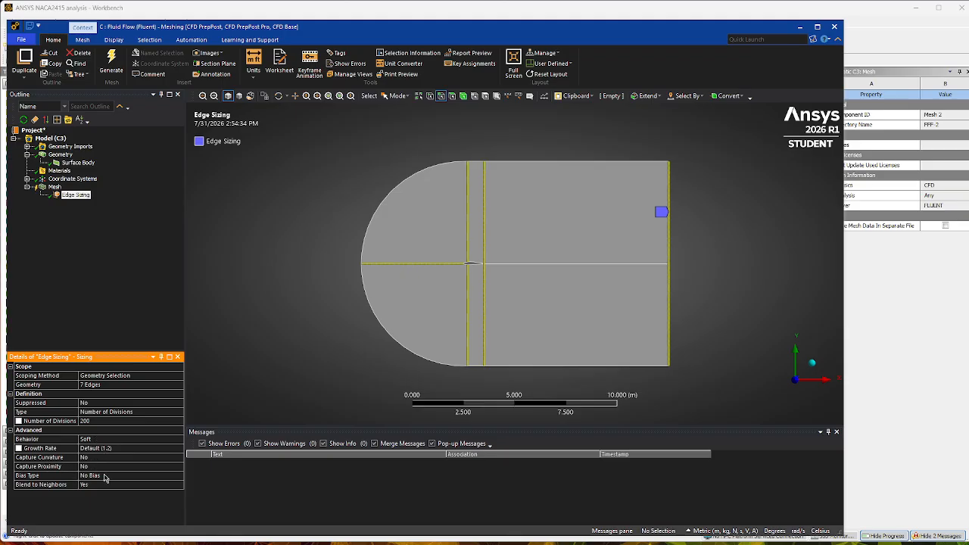
Give the edge sizing the one-directional bias type running from short to long segments, with a bias factor of 50000.
{"action": "left_click", "coordinate": [111, 476]}
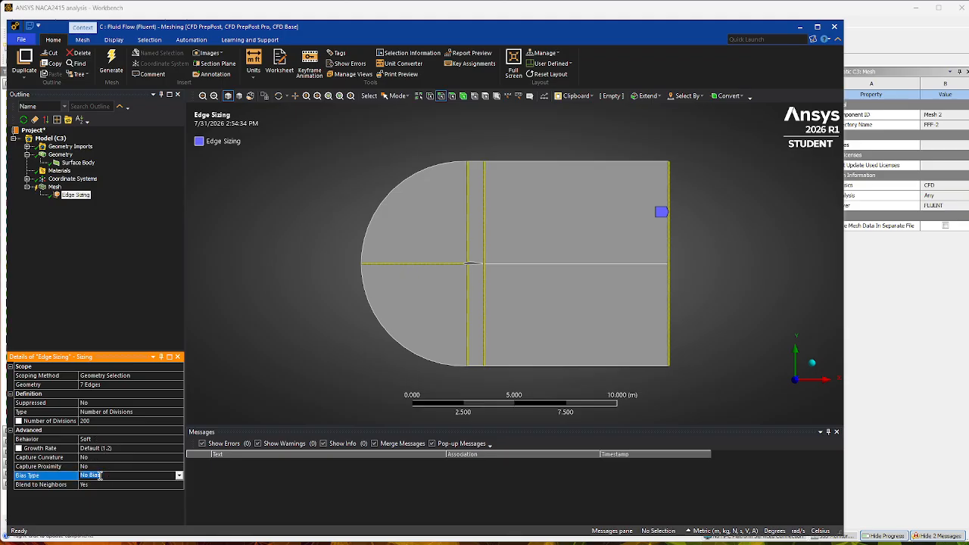
{"action": "left_click", "coordinate": [178, 476]}
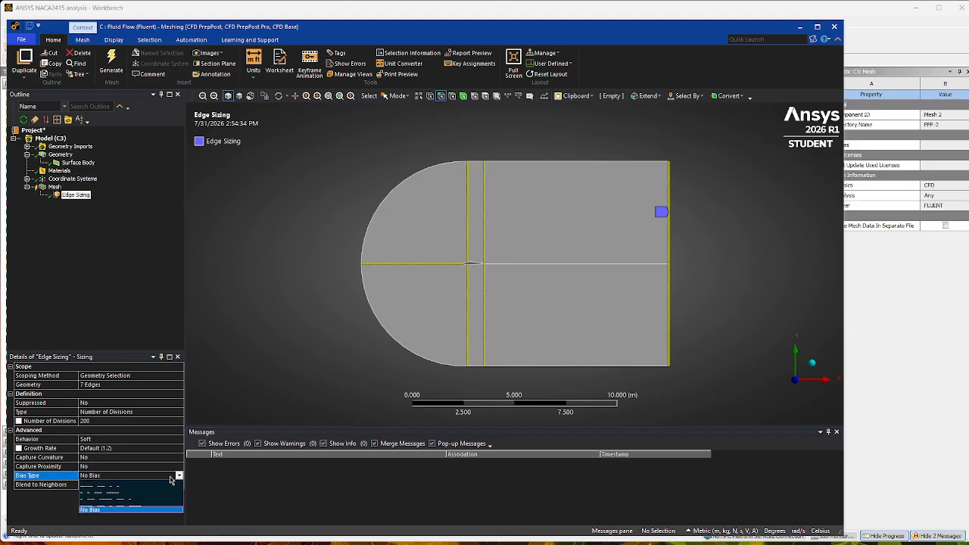
{"action": "left_click", "coordinate": [132, 490]}
{"action": "left_click", "coordinate": [115, 493]}
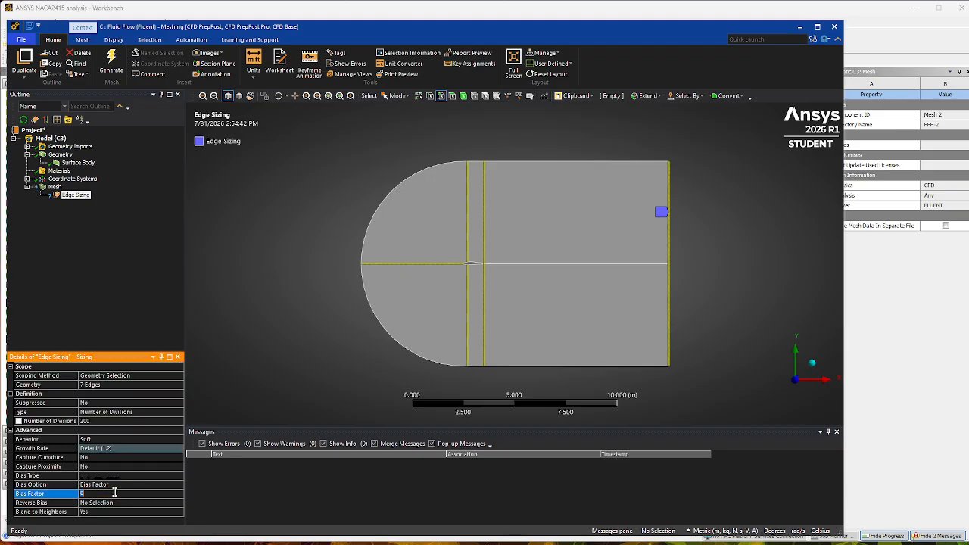
{"action": "type", "text": "50000"}
{"action": "key", "text": "Return"}
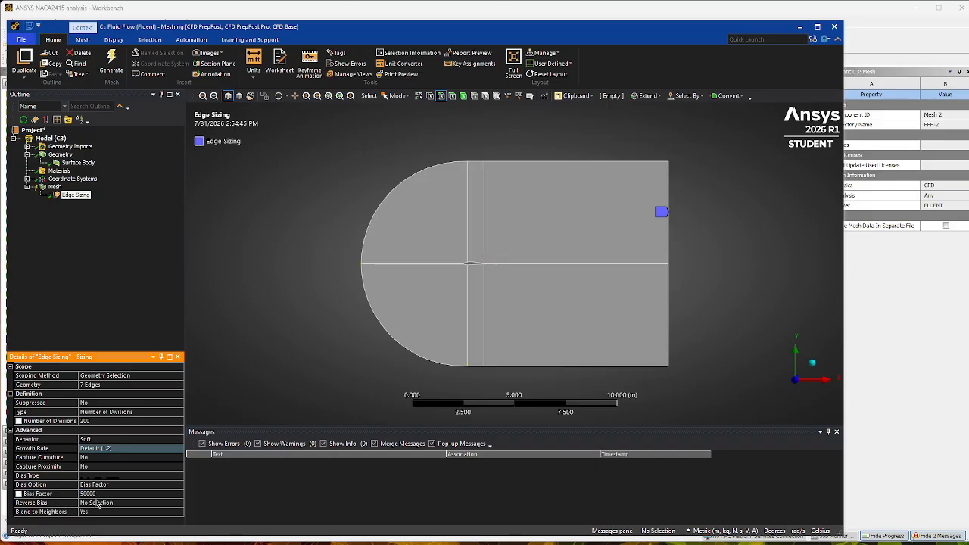
Try reversing the bias separately on the lower outlet edge and the lower halves of the second and first vertical lines.
{"action": "left_click", "coordinate": [129, 503]}
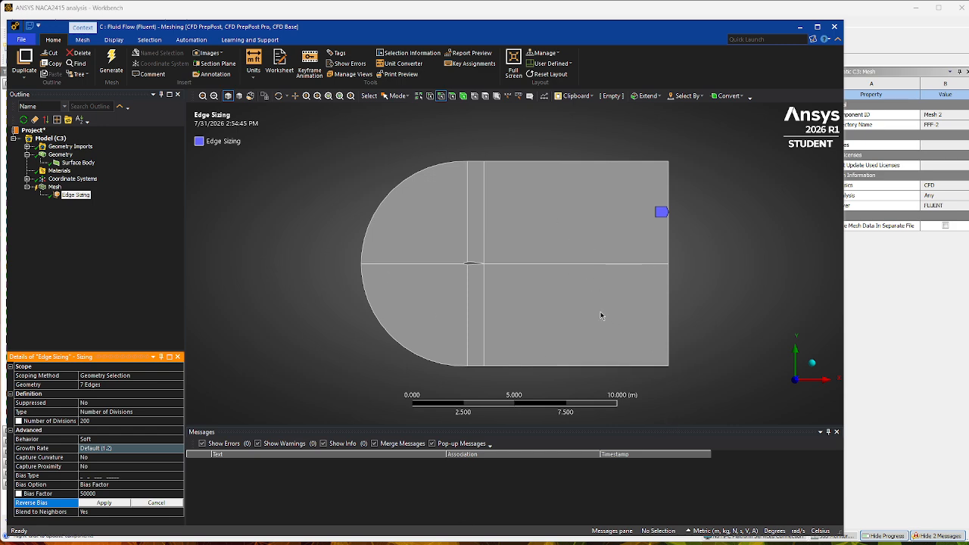
{"action": "left_click", "coordinate": [670, 317]}
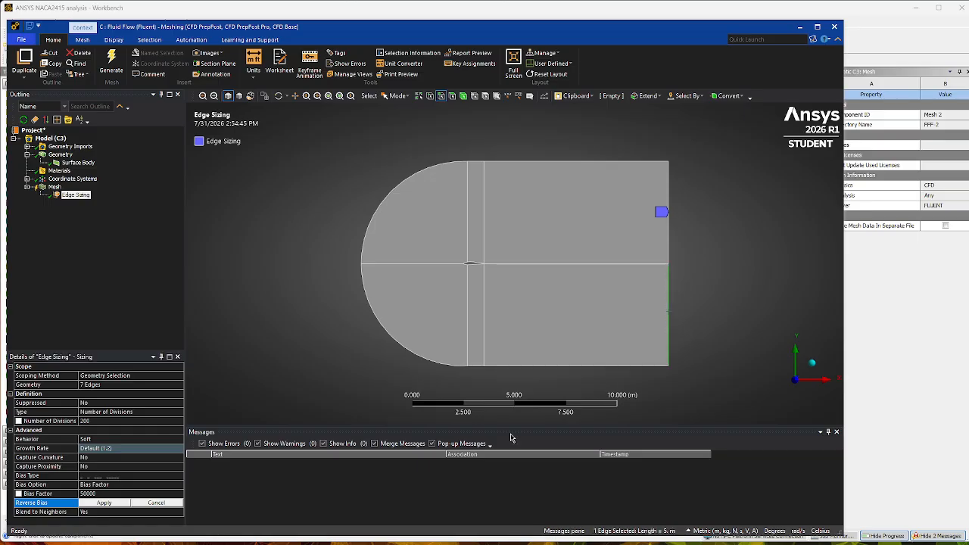
{"action": "left_click", "coordinate": [120, 503]}
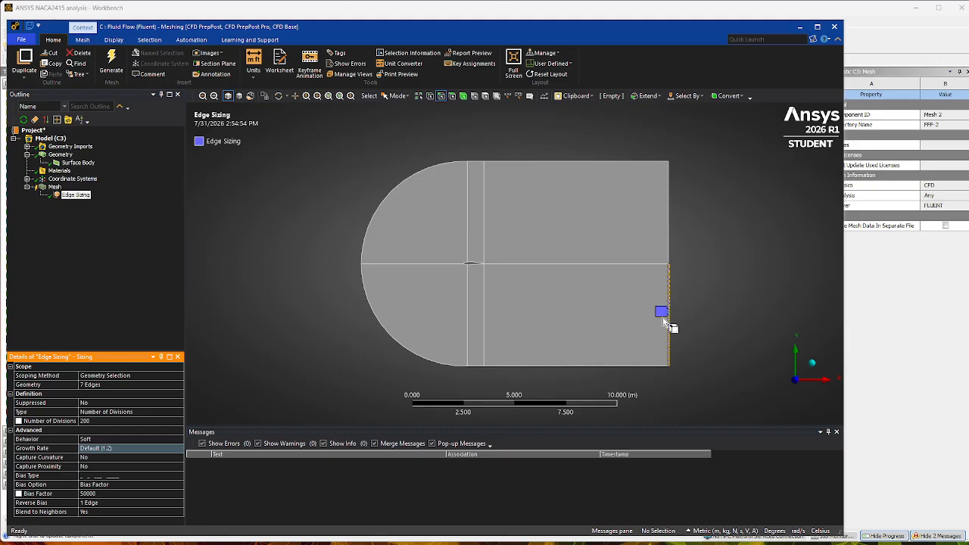
{"action": "left_click", "coordinate": [485, 309]}
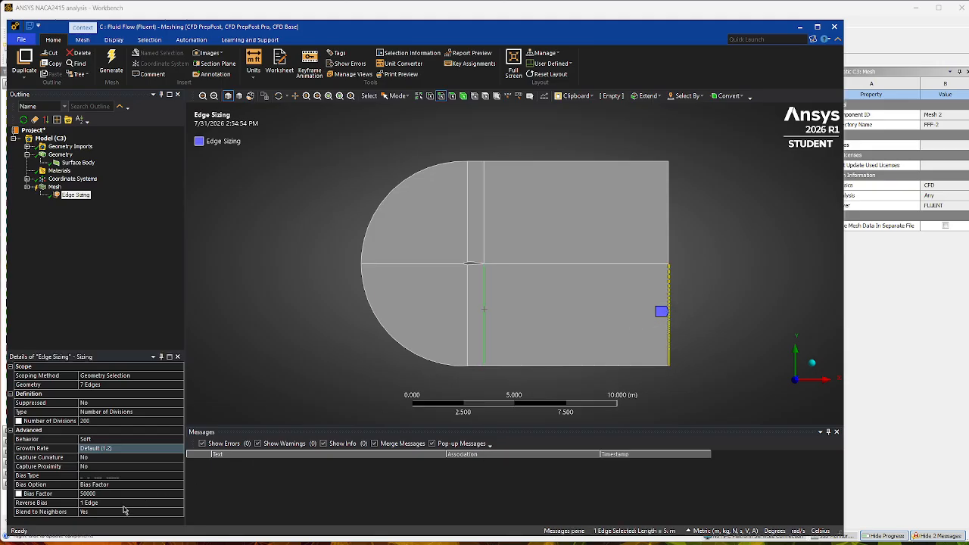
{"action": "left_click", "coordinate": [125, 503]}
{"action": "left_click", "coordinate": [120, 503]}
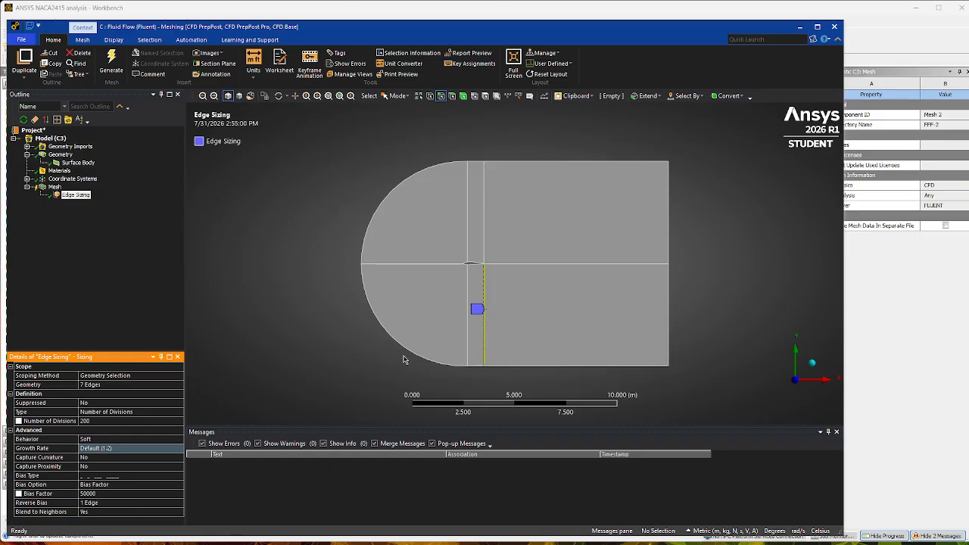
{"action": "left_click", "coordinate": [467, 324]}
{"action": "left_click", "coordinate": [115, 506]}
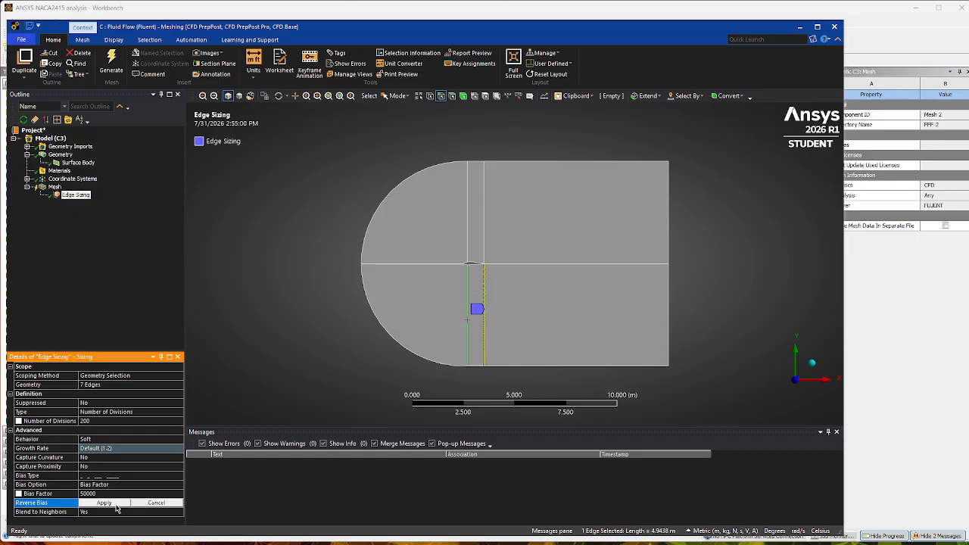
{"action": "left_click", "coordinate": [115, 506]}
Reverse the bias on the horizontal edge ahead of the airfoil together with the upper half of the first vertical line.
{"action": "left_click", "coordinate": [402, 264]}
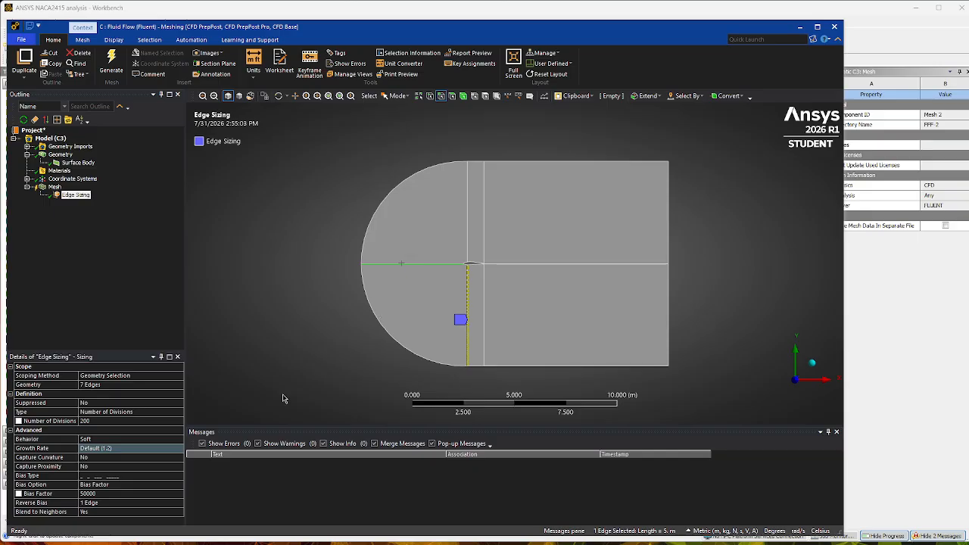
{"action": "left_click", "coordinate": [443, 267]}
{"action": "left_click", "coordinate": [468, 238], "text": "ctrl"}
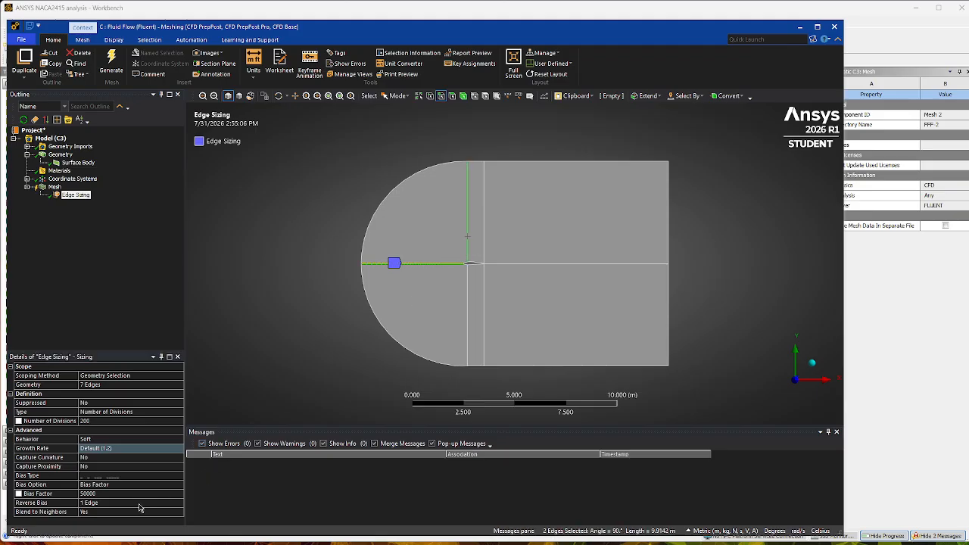
{"action": "left_click", "coordinate": [138, 505]}
{"action": "left_click", "coordinate": [115, 505]}
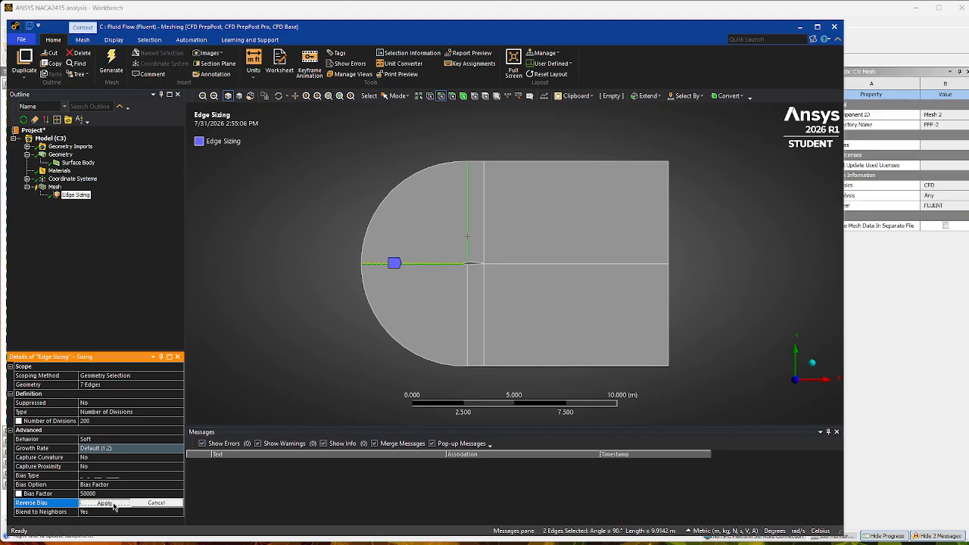
Add the upper half of the second vertical line to the edges with reversed bias.
{"action": "left_click", "coordinate": [443, 265]}
{"action": "left_click", "coordinate": [468, 254], "text": "ctrl"}
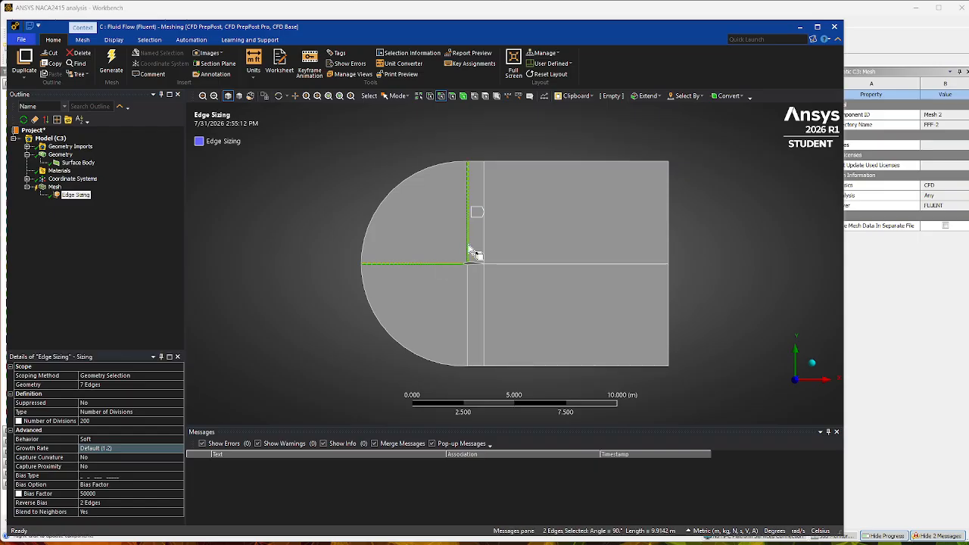
{"action": "left_click", "coordinate": [484, 246], "text": "ctrl"}
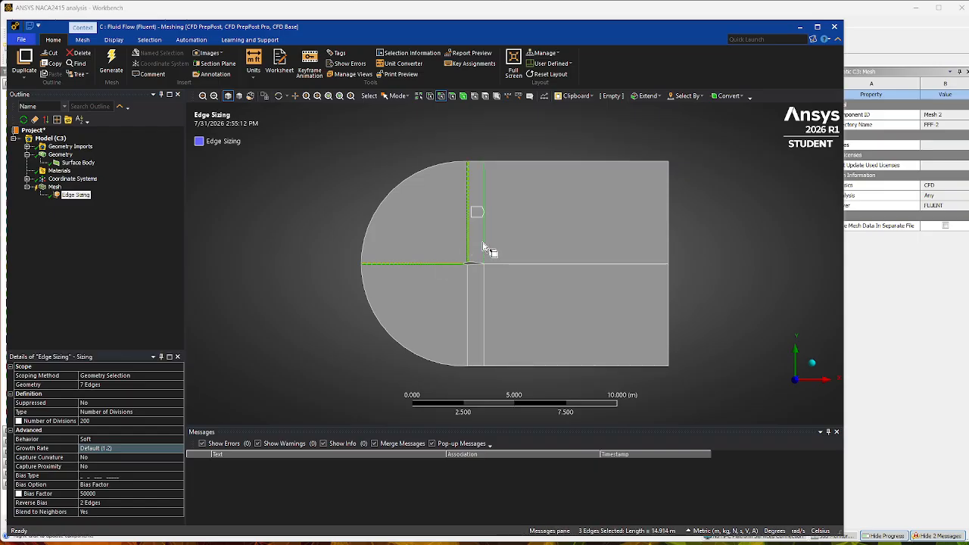
{"action": "left_click", "coordinate": [127, 504]}
{"action": "left_click", "coordinate": [127, 502]}
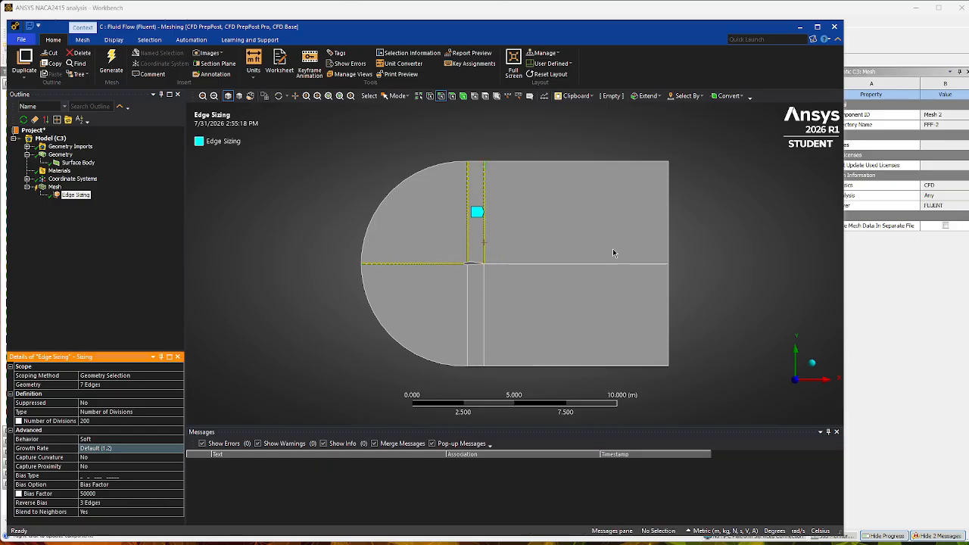
Add the upper half of the outlet edge to the edges with reversed bias.
{"action": "left_click", "coordinate": [434, 268]}
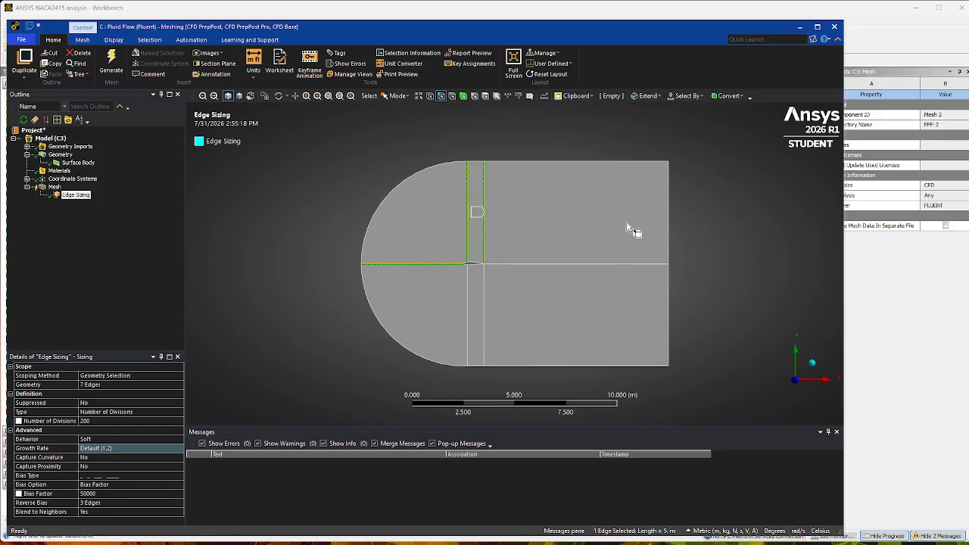
{"action": "left_click_drag", "start_coordinate": [627, 222], "coordinate": [671, 223]}
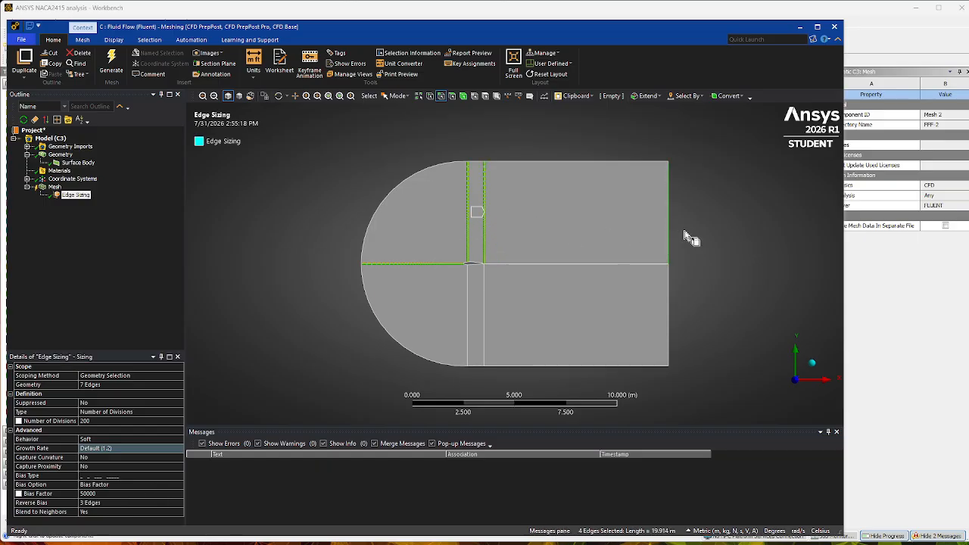
{"action": "left_click", "coordinate": [107, 503]}
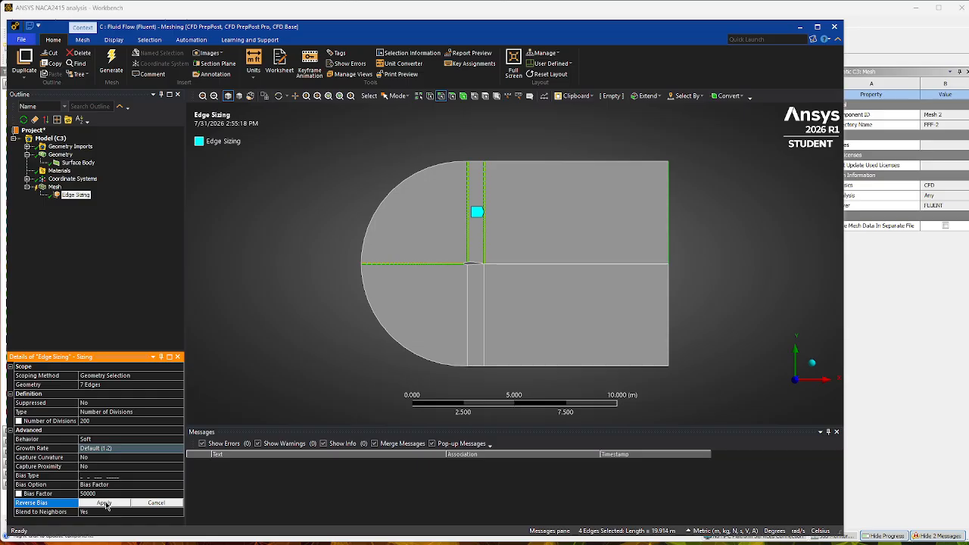
{"action": "left_click", "coordinate": [107, 503]}
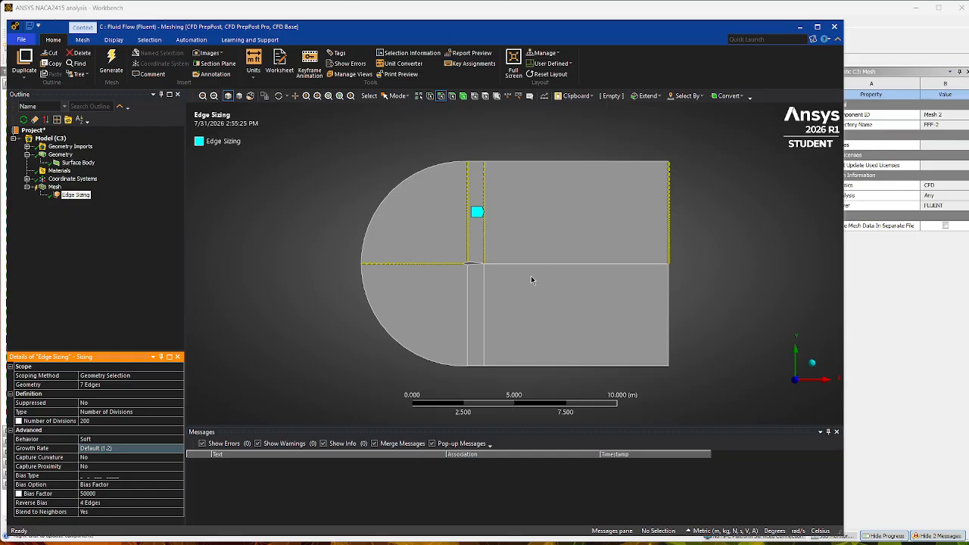
Add a mesh sizing scoped to the three horizontal edges downstream of the airfoil: upper boundary, wake centreline and lower boundary.
{"action": "left_click", "coordinate": [54, 186]}
{"action": "right_click", "coordinate": [54, 187]}
{"action": "mouse_move", "coordinate": [96, 198]}
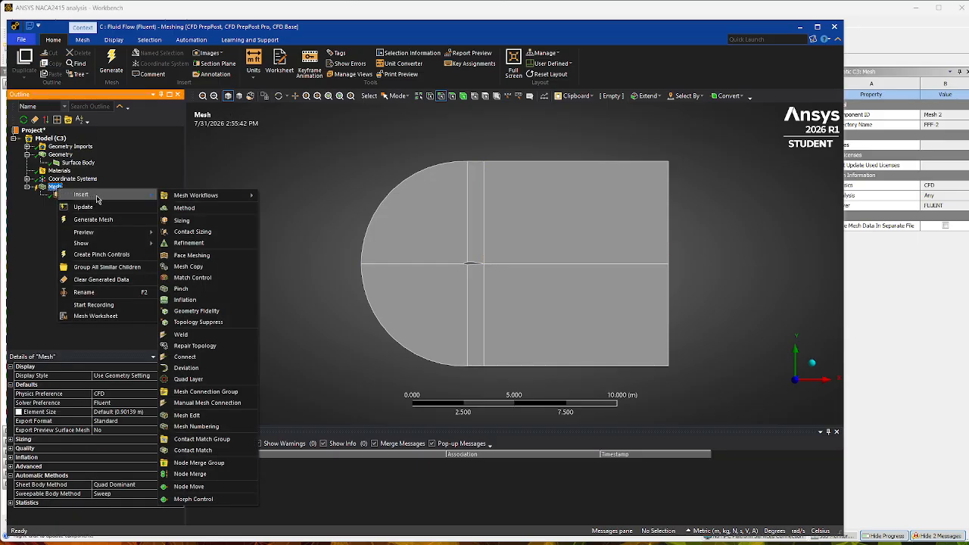
{"action": "left_click", "coordinate": [188, 220]}
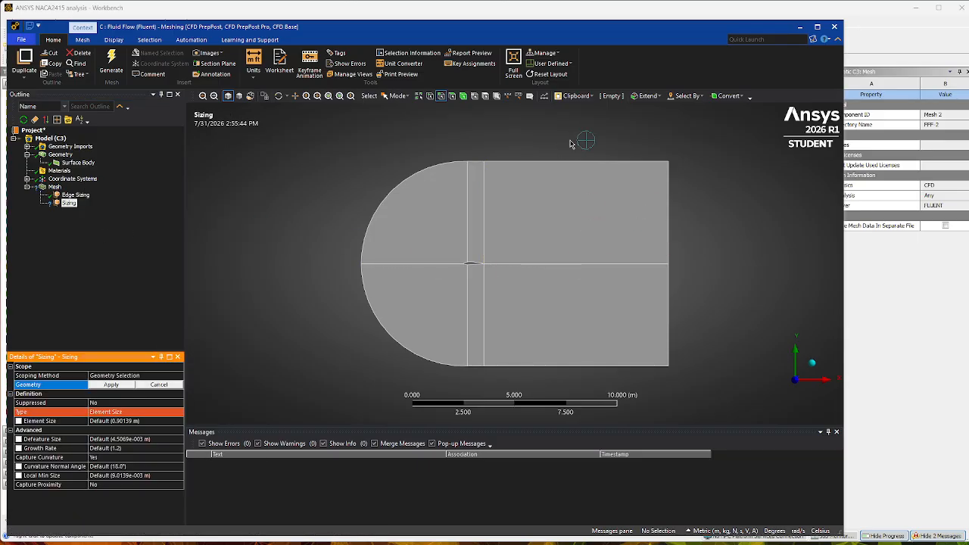
{"action": "left_click", "coordinate": [583, 161], "text": "ctrl"}
{"action": "left_click", "coordinate": [582, 367], "text": "ctrl"}
{"action": "left_click", "coordinate": [583, 264], "text": "ctrl"}
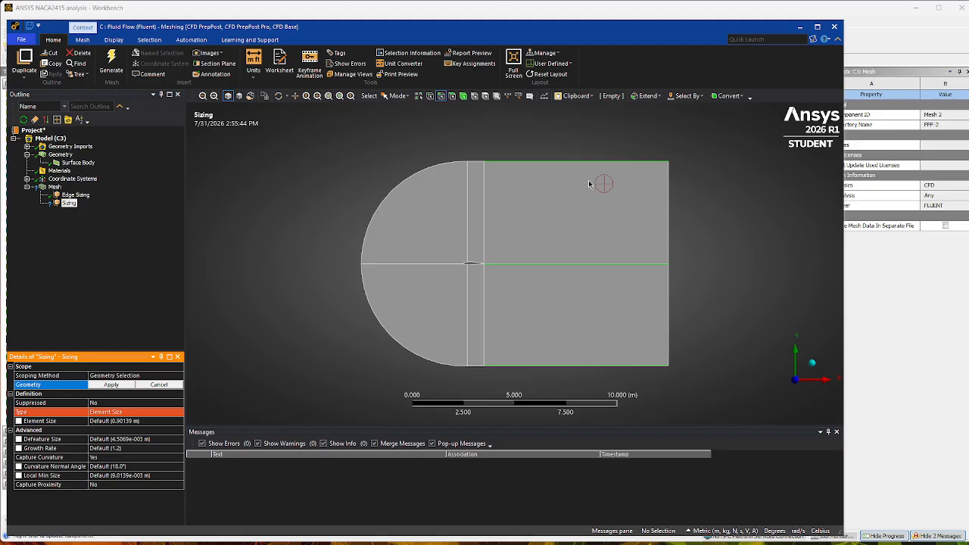
{"action": "left_click", "coordinate": [124, 387]}
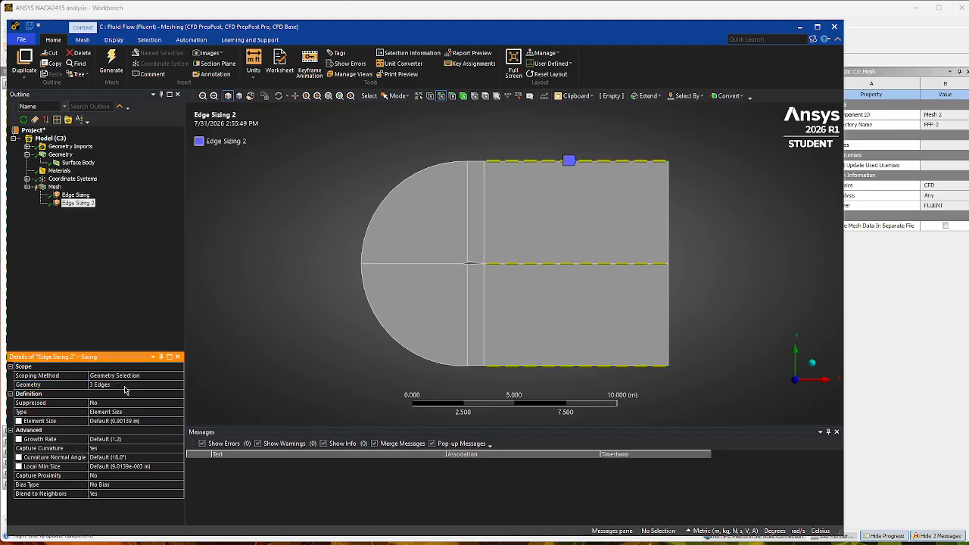
Define the downstream edge sizing by Number of Divisions and set it to 200.
{"action": "left_click", "coordinate": [118, 413]}
{"action": "left_click", "coordinate": [118, 412]}
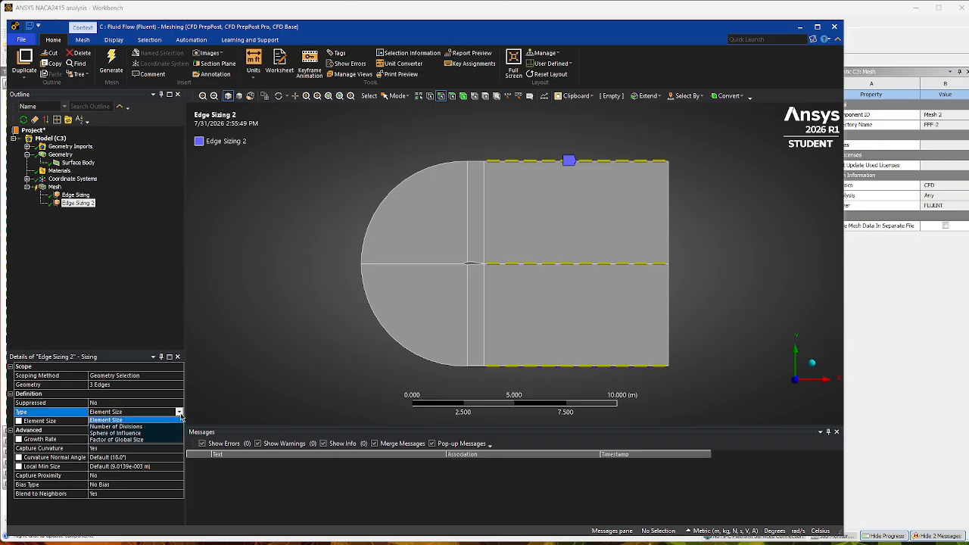
{"action": "left_click", "coordinate": [110, 421]}
{"action": "left_click", "coordinate": [109, 421]}
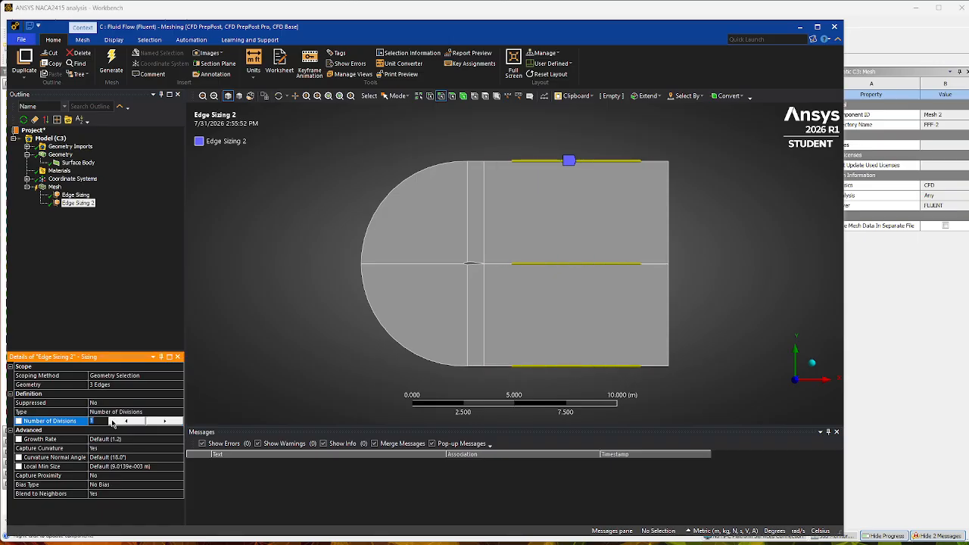
{"action": "type", "text": "200"}
{"action": "key", "text": "Return"}
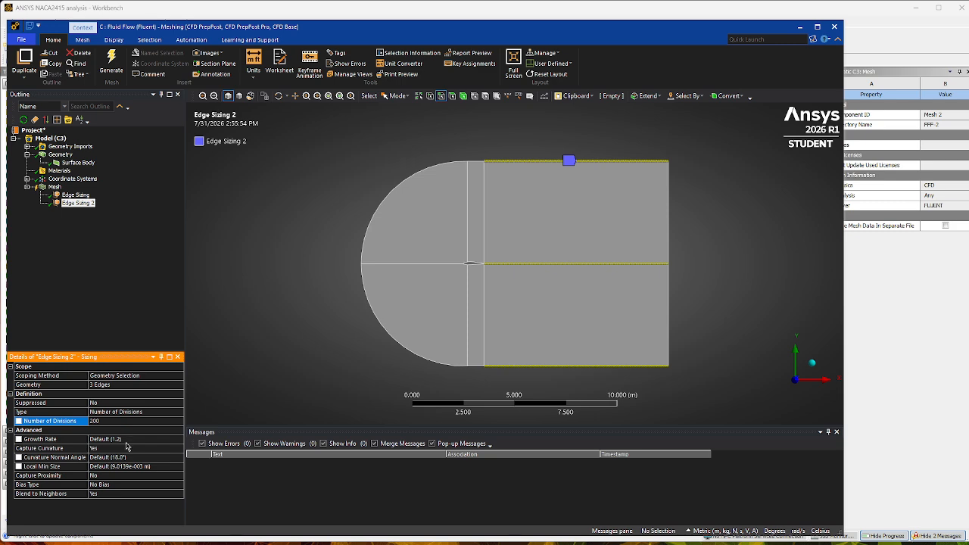
Turn off Capture Curvature for the downstream edge sizing and set its behavior to Hard.
{"action": "left_click", "coordinate": [127, 448]}
{"action": "left_click", "coordinate": [127, 448]}
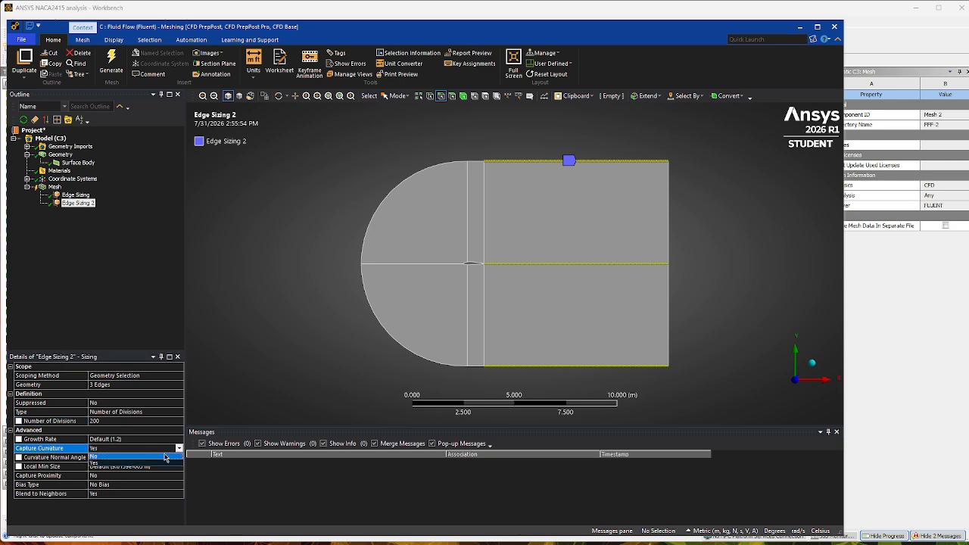
{"action": "left_click", "coordinate": [126, 458]}
{"action": "left_click", "coordinate": [106, 440]}
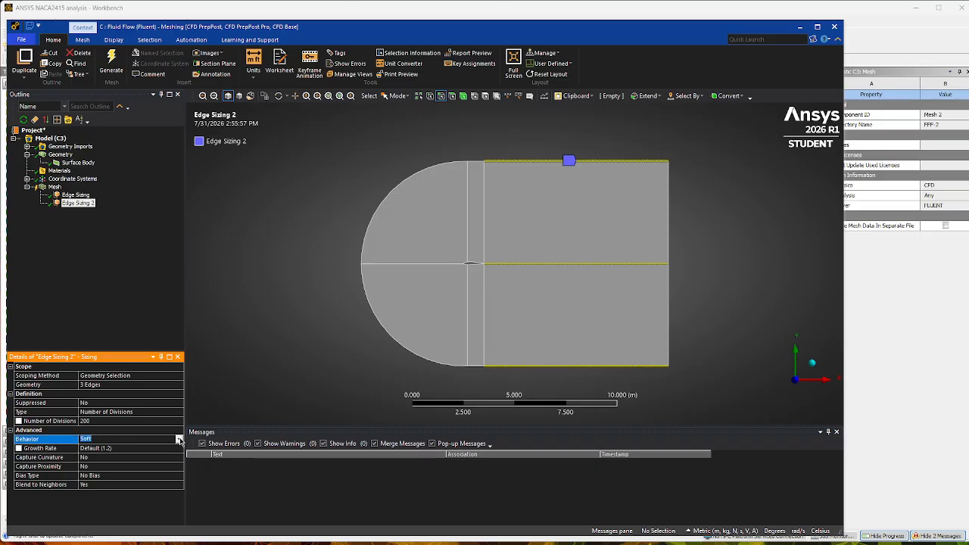
{"action": "left_click", "coordinate": [180, 440]}
{"action": "left_click", "coordinate": [127, 456]}
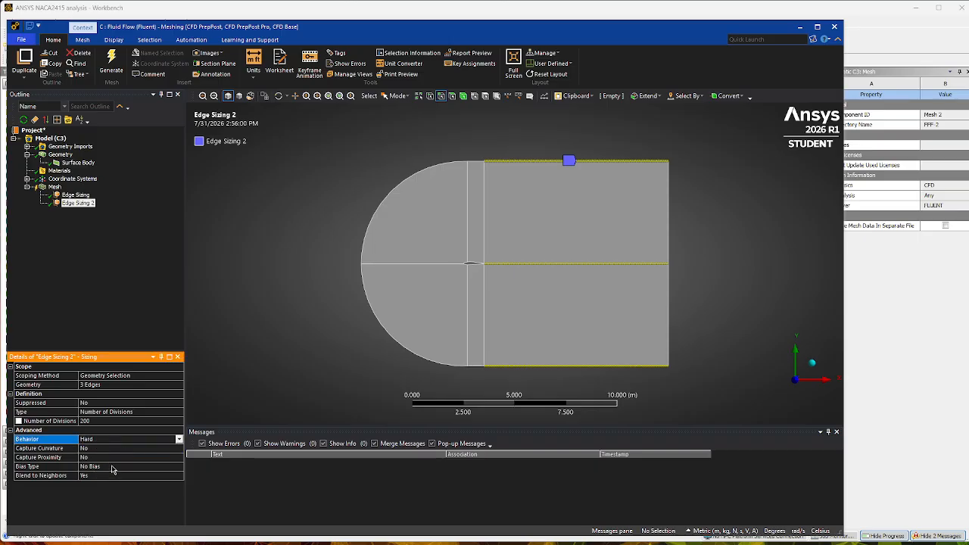
Apply the short-to-long bias type to the downstream edge sizing with a bias factor of 500.
{"action": "left_click", "coordinate": [112, 467]}
{"action": "type", "text": "500"}
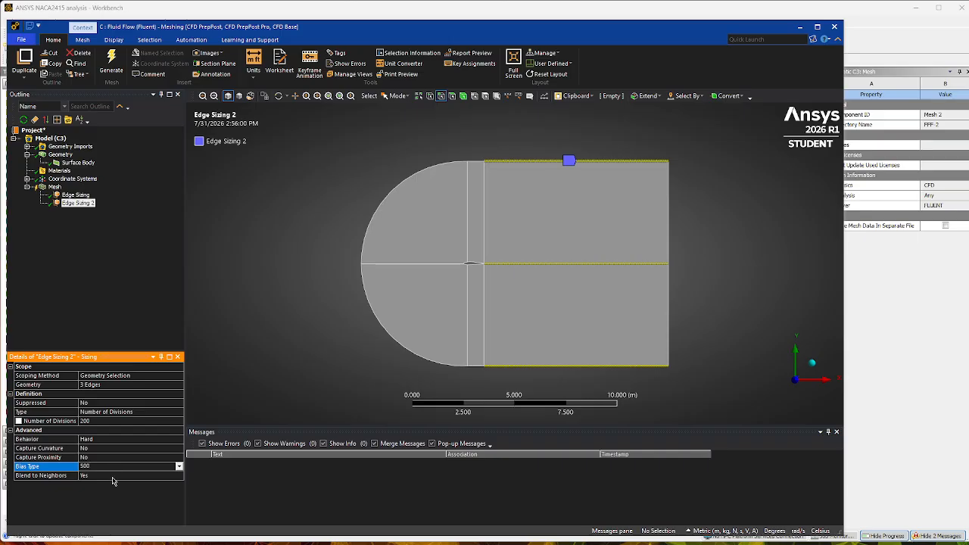
{"action": "left_click", "coordinate": [180, 466]}
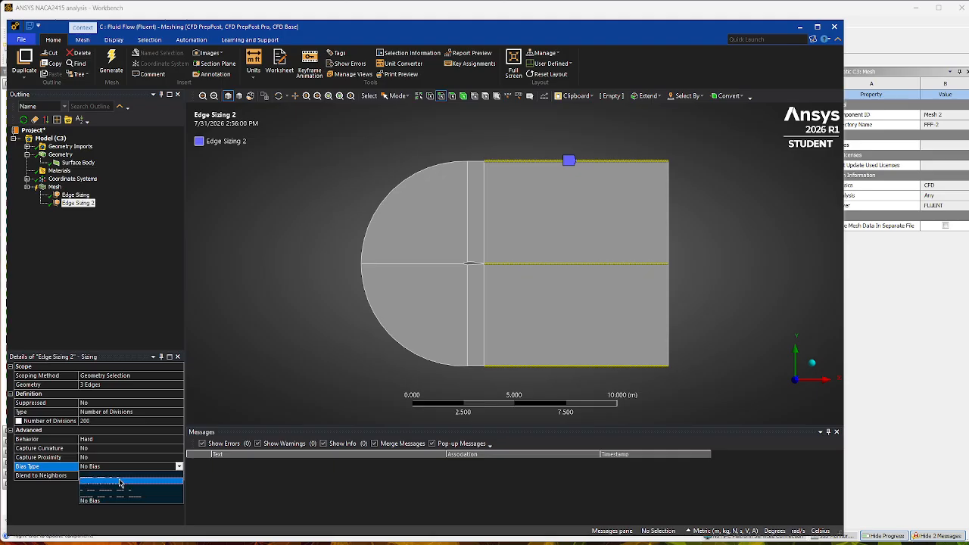
{"action": "left_click", "coordinate": [120, 483]}
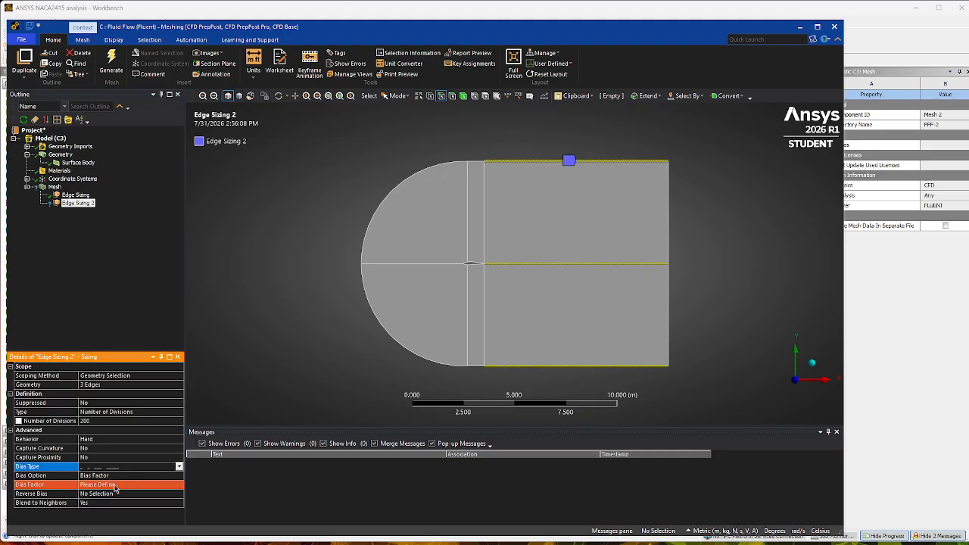
{"action": "left_click", "coordinate": [116, 485]}
{"action": "type", "text": "8"}
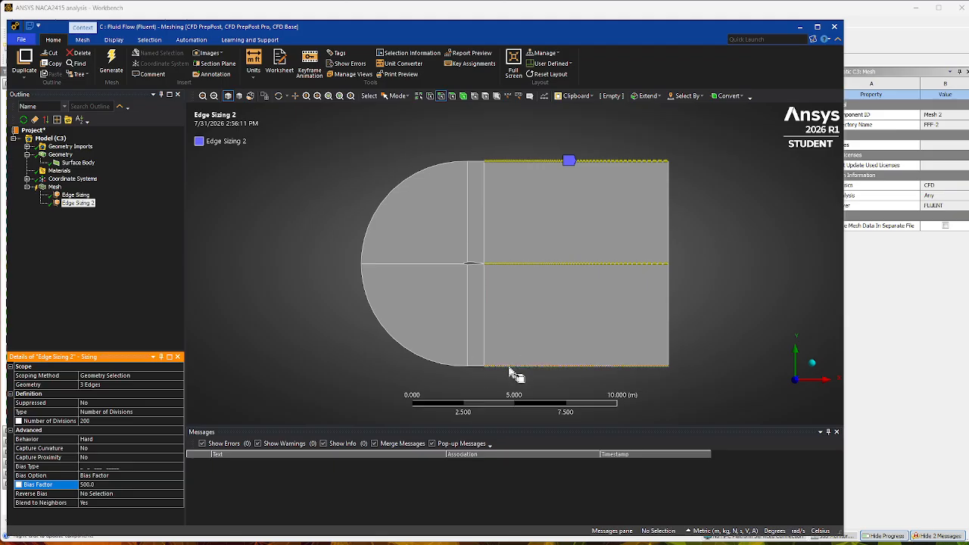
Reverse the bias on the lower horizontal boundary edge downstream of the airfoil.
{"action": "left_click", "coordinate": [130, 494]}
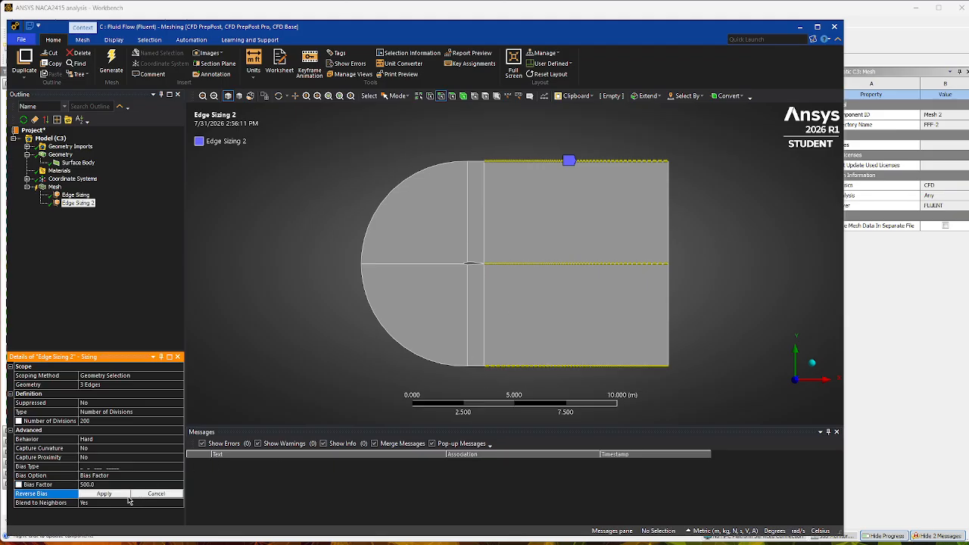
{"action": "left_click", "coordinate": [534, 367]}
{"action": "left_click", "coordinate": [105, 494]}
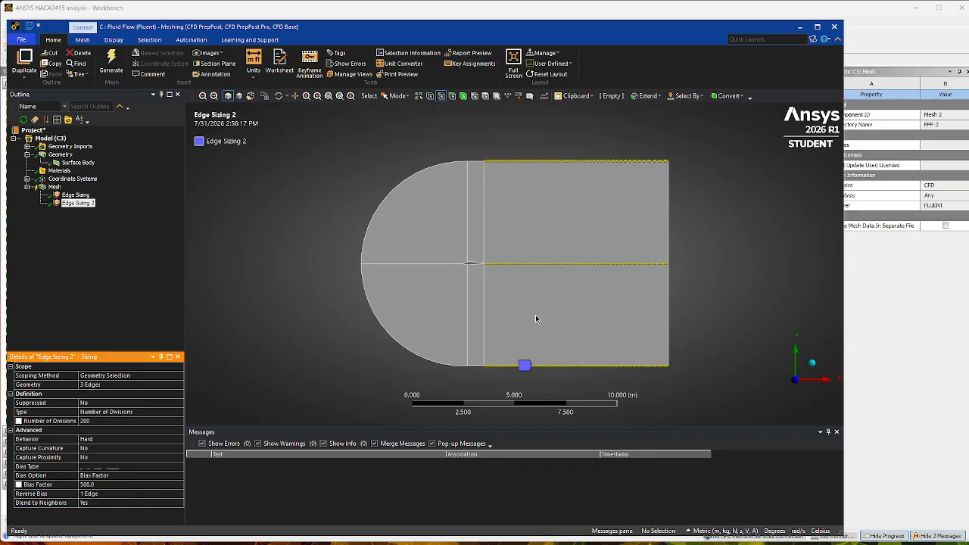
Add a mesh sizing for the short upper and lower boundary edges between the vertical lines and the airfoil's two rear surface edges.
{"action": "left_click", "coordinate": [55, 187]}
{"action": "right_click", "coordinate": [53, 188]}
{"action": "mouse_move", "coordinate": [82, 193]}
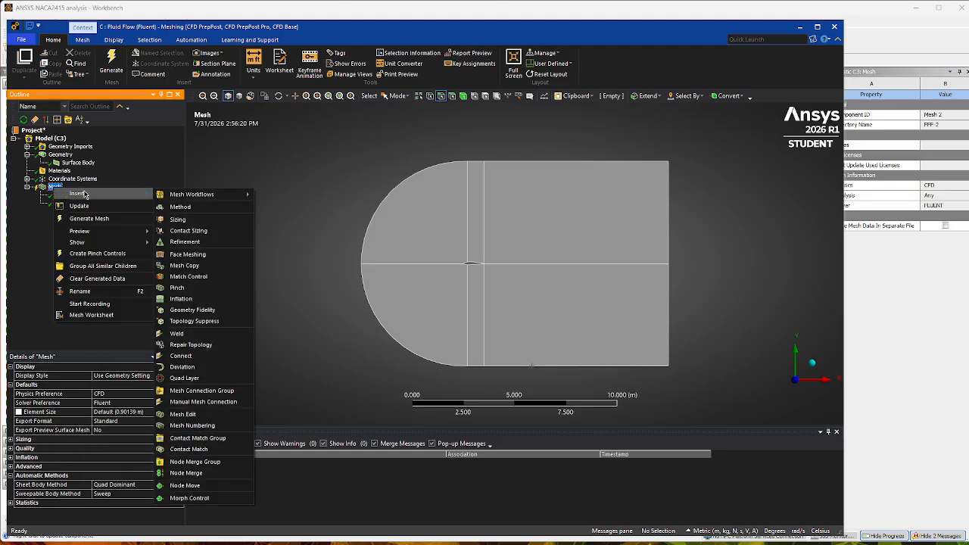
{"action": "left_click", "coordinate": [178, 219]}
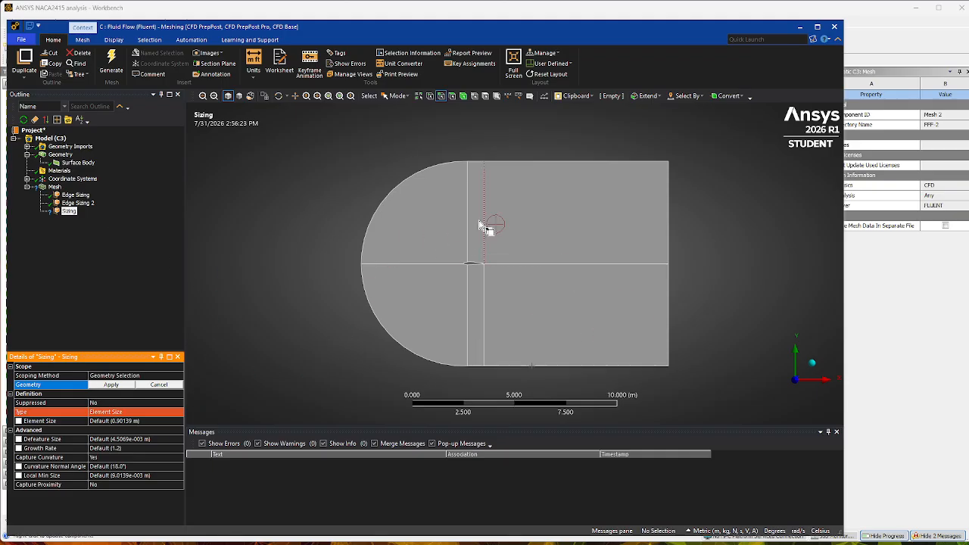
{"action": "left_click", "coordinate": [478, 162]}
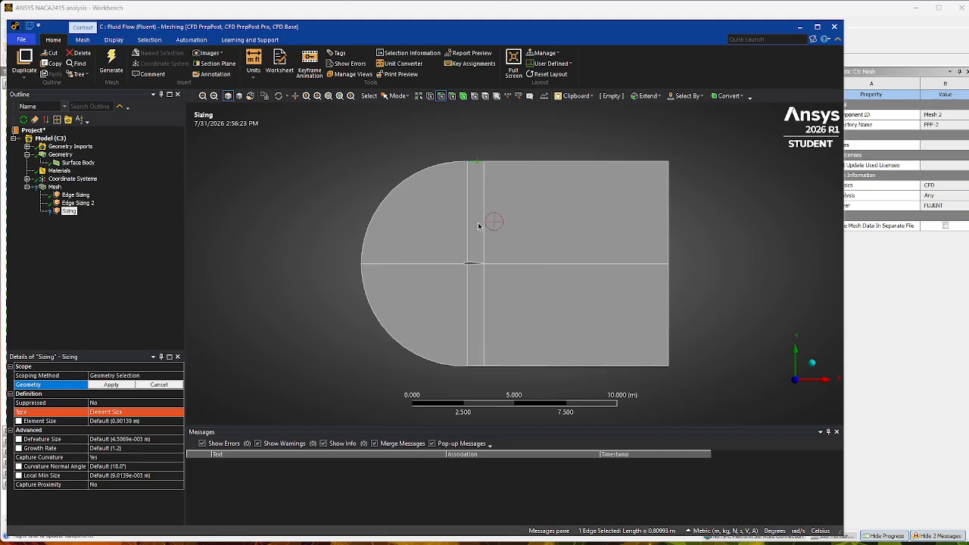
{"action": "left_click", "coordinate": [476, 262], "text": "ctrl"}
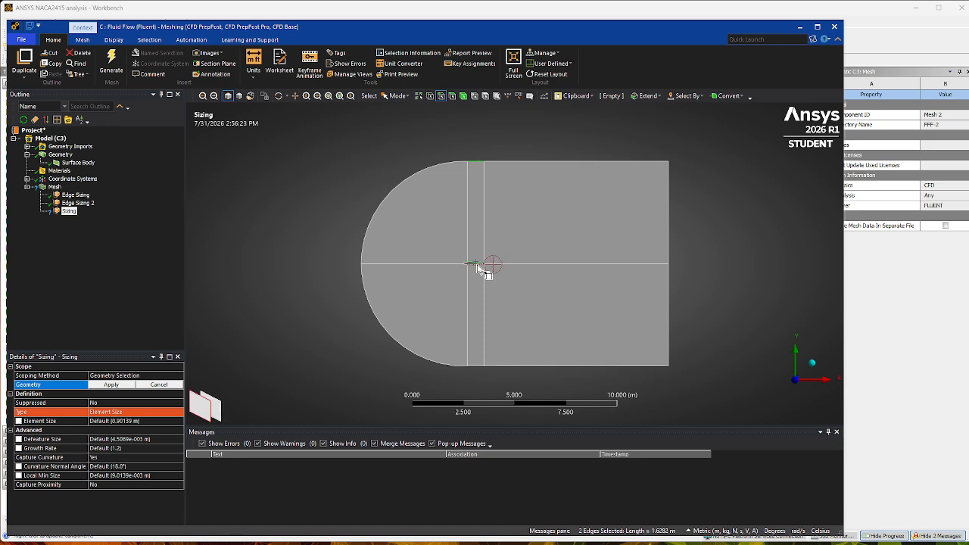
{"action": "left_click", "coordinate": [477, 264], "text": "ctrl"}
{"action": "left_click", "coordinate": [477, 366], "text": "ctrl"}
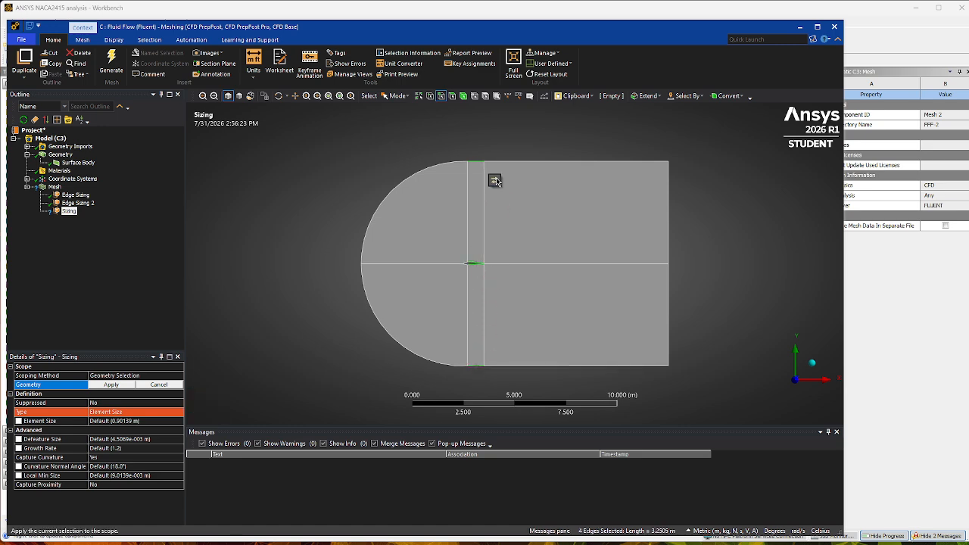
{"action": "left_click", "coordinate": [121, 387]}
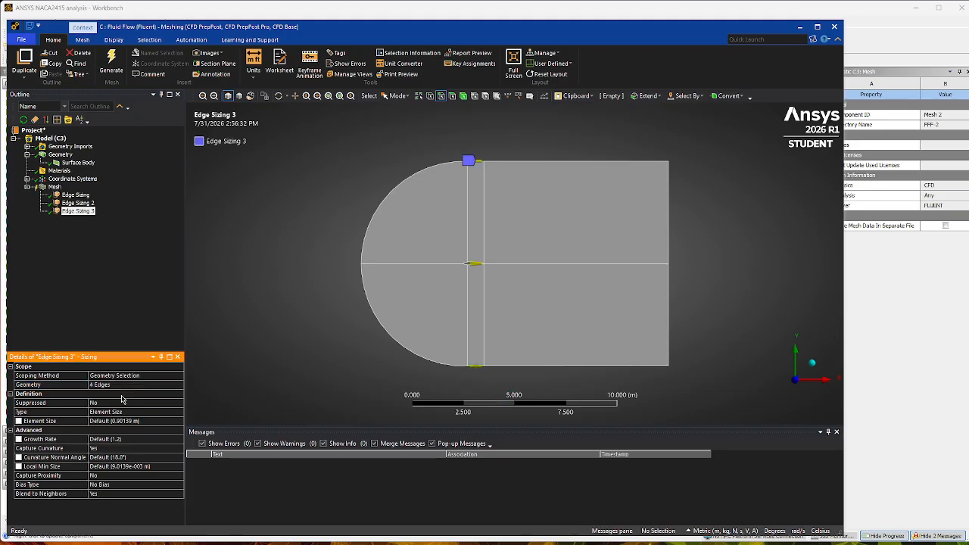
Define the sizing of the four edges between the vertical lines by Number of Divisions and set it to 150.
{"action": "left_click", "coordinate": [130, 413]}
{"action": "left_click", "coordinate": [179, 412]}
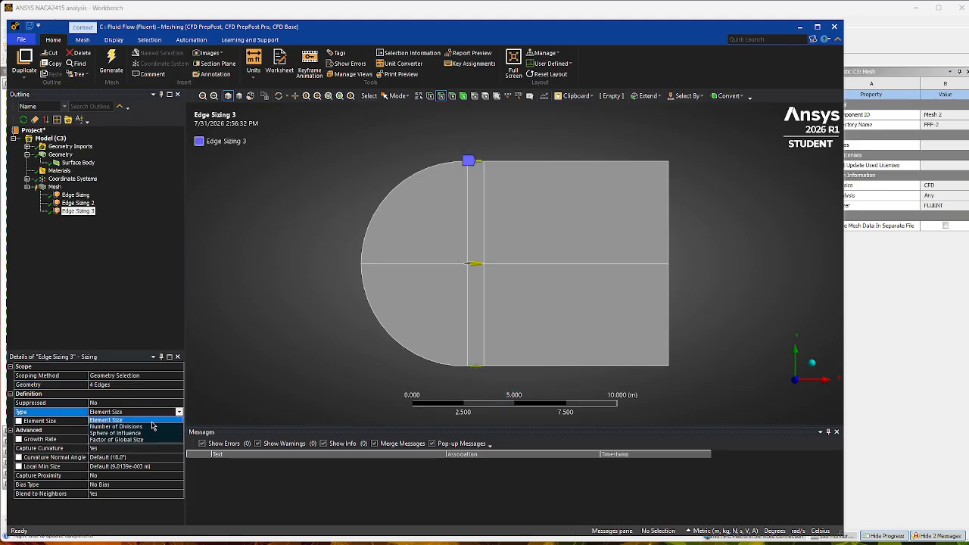
{"action": "left_click", "coordinate": [120, 422]}
{"action": "left_click", "coordinate": [114, 422]}
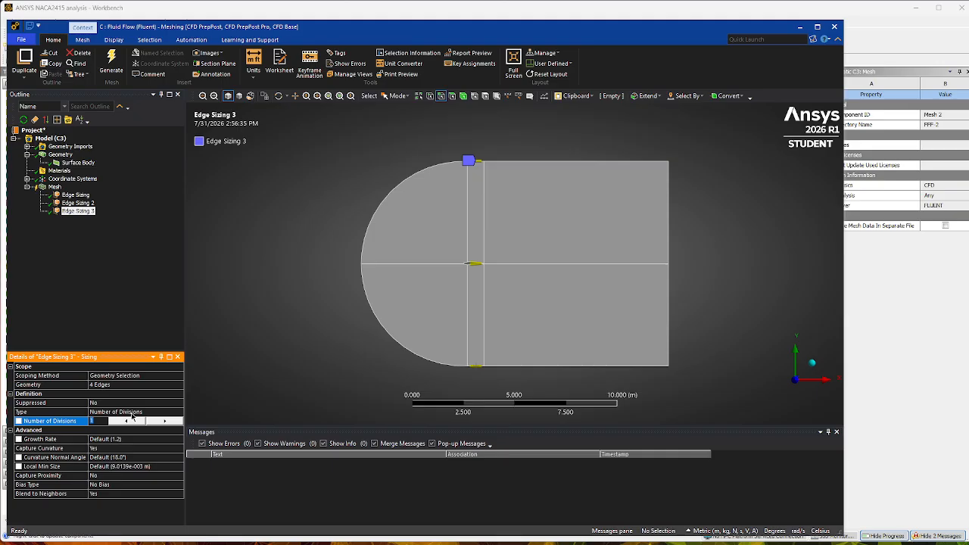
{"action": "key", "text": "BackSpace"}
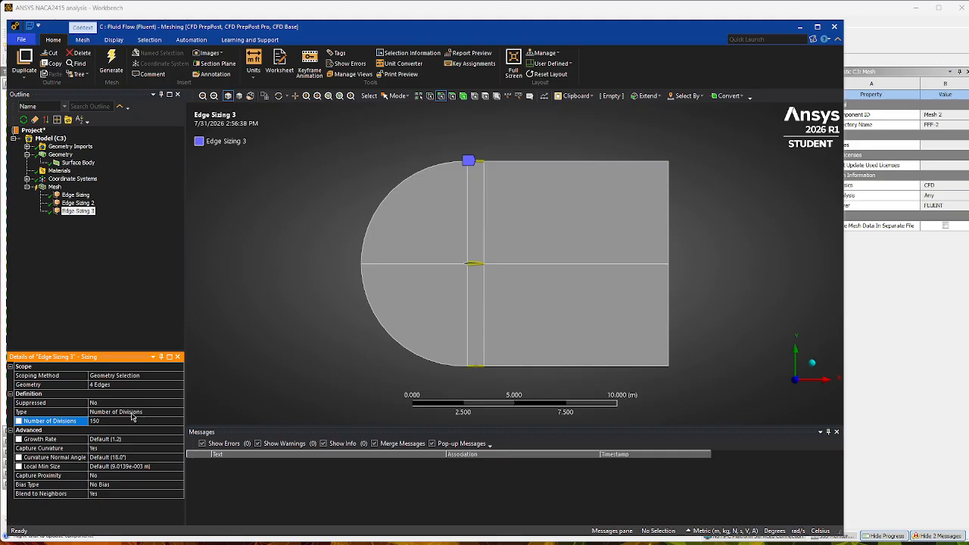
Turn off Capture Curvature for the sizing between the vertical lines and set its behavior to Hard.
{"action": "left_click", "coordinate": [101, 449]}
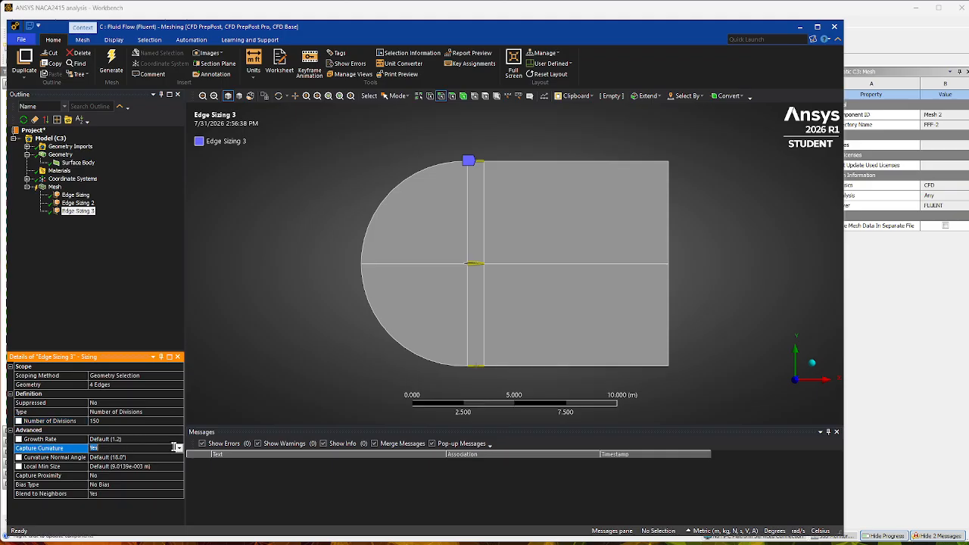
{"action": "left_click", "coordinate": [179, 450]}
{"action": "left_click", "coordinate": [113, 458]}
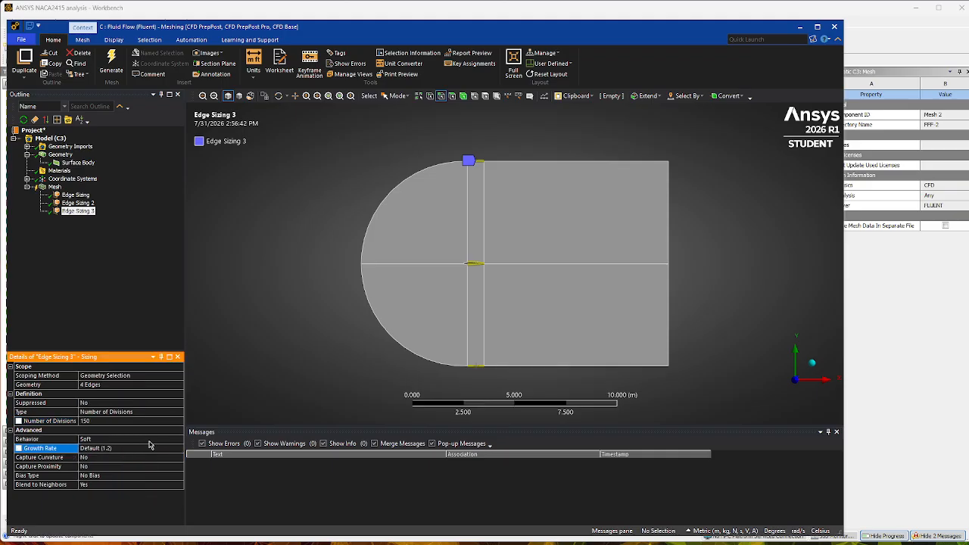
{"action": "left_click", "coordinate": [144, 439]}
{"action": "left_click", "coordinate": [179, 440]}
{"action": "left_click", "coordinate": [113, 458]}
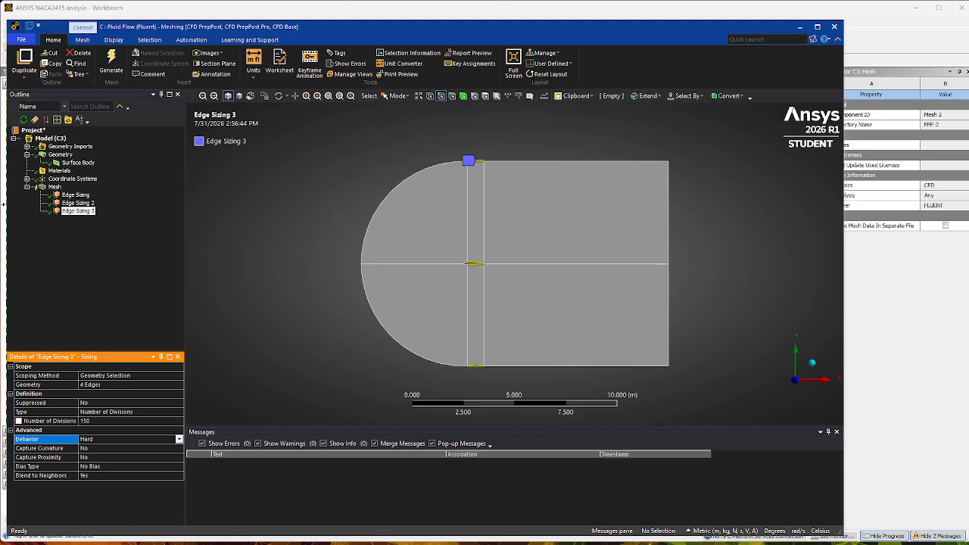
Add a mesh sizing scoped to the two inlet arcs and the upper and lower nose edges of the airfoil.
{"action": "left_click", "coordinate": [54, 186]}
{"action": "right_click", "coordinate": [56, 187]}
{"action": "mouse_move", "coordinate": [81, 194]}
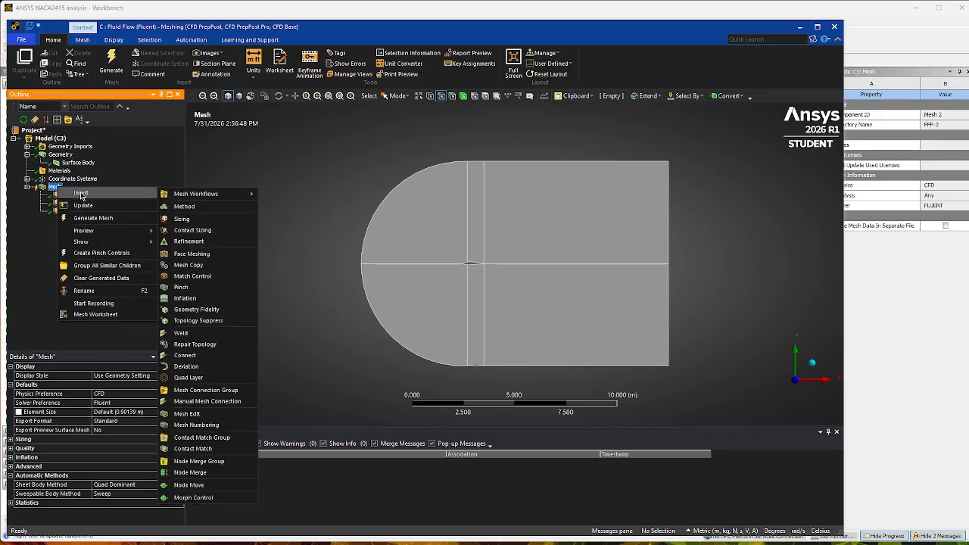
{"action": "left_click", "coordinate": [202, 221]}
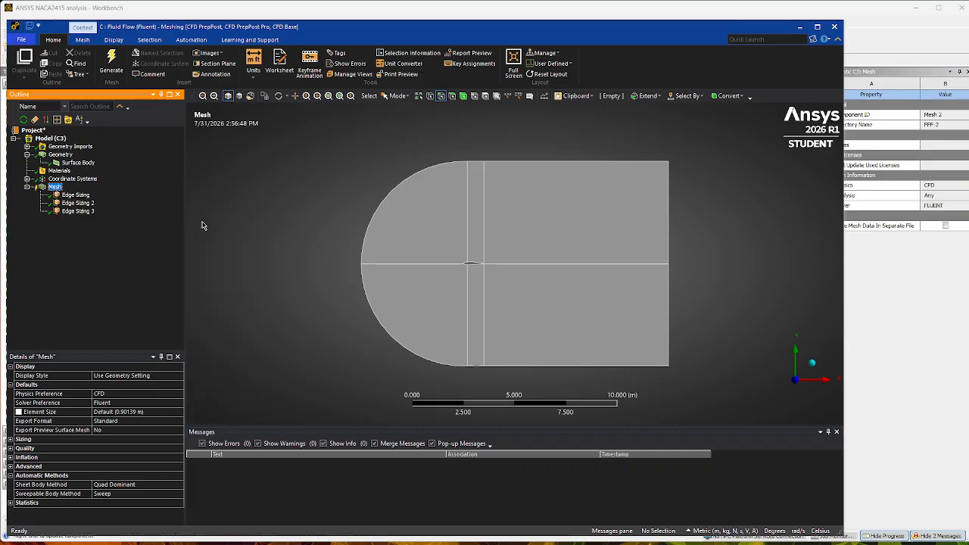
{"action": "left_click", "coordinate": [407, 184]}
{"action": "left_click", "coordinate": [393, 347], "text": "ctrl"}
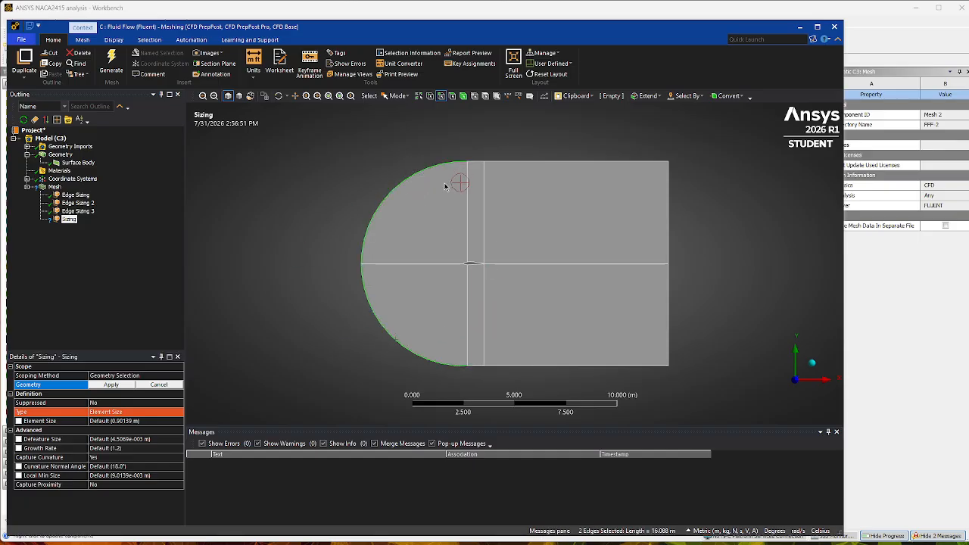
{"action": "scroll", "coordinate": [432, 263], "scroll_direction": "up", "scroll_amount": 2}
{"action": "scroll", "coordinate": [422, 263], "scroll_direction": "up", "scroll_amount": 5}
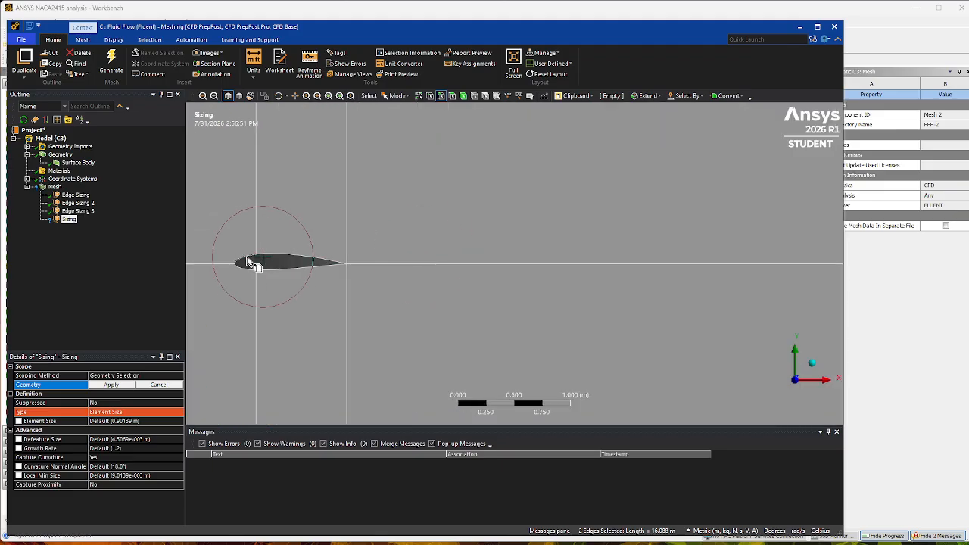
{"action": "left_click", "coordinate": [246, 255], "text": "ctrl"}
{"action": "left_click", "coordinate": [243, 267], "text": "ctrl"}
{"action": "left_click", "coordinate": [111, 384]}
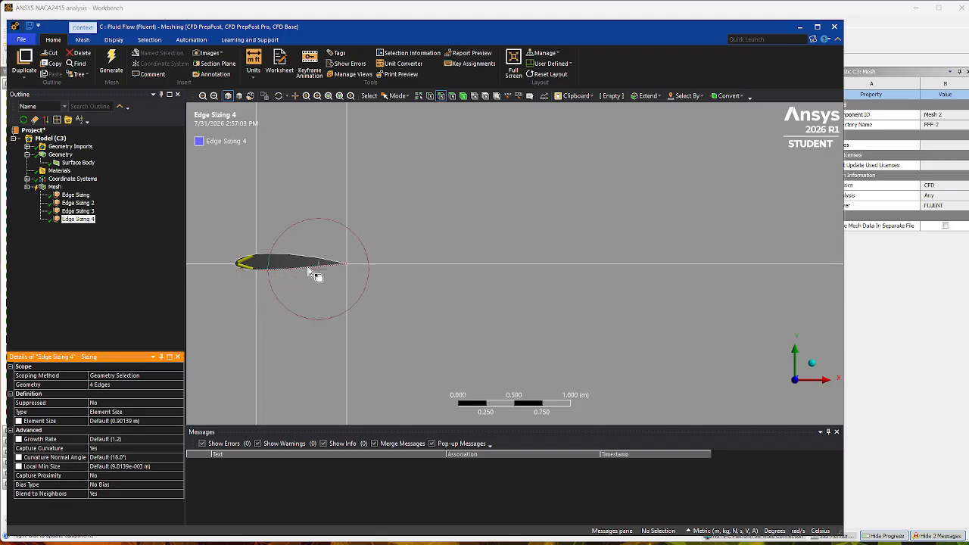
{"action": "scroll", "coordinate": [390, 267], "scroll_direction": "down", "scroll_amount": 10}
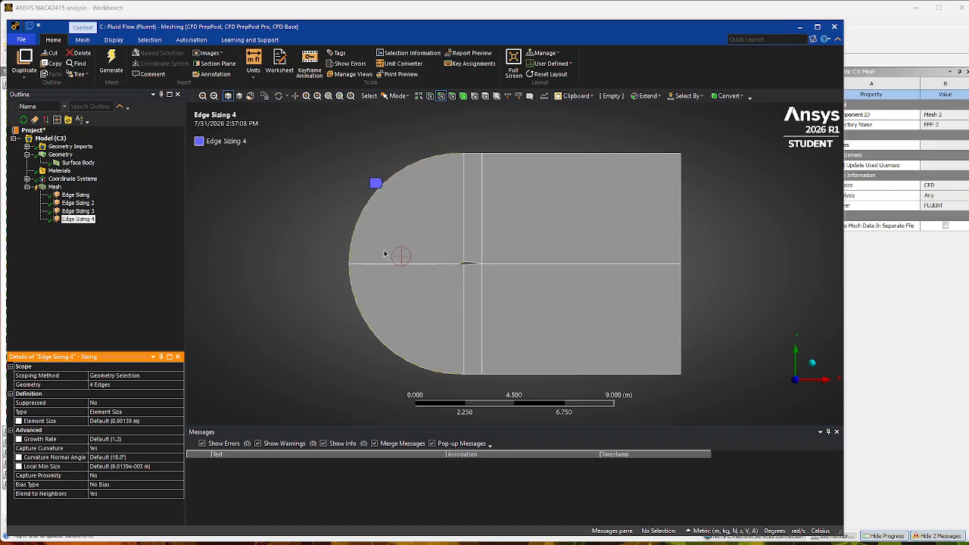
{"action": "scroll", "coordinate": [450, 269], "scroll_direction": "up", "scroll_amount": 2}
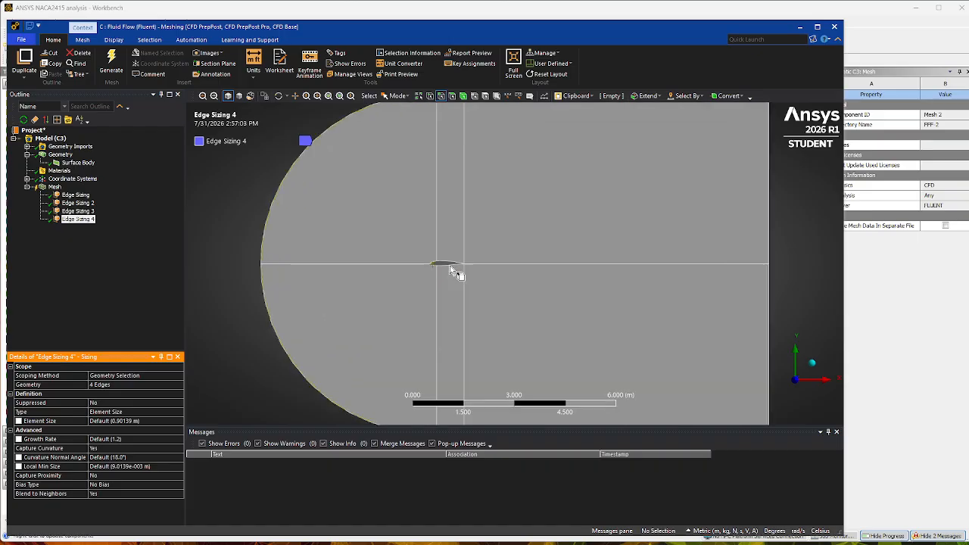
Define the sizing of the inlet arcs and airfoil nose edges by Number of Divisions and set it to 150.
{"action": "scroll", "coordinate": [450, 269], "scroll_direction": "up", "scroll_amount": 5}
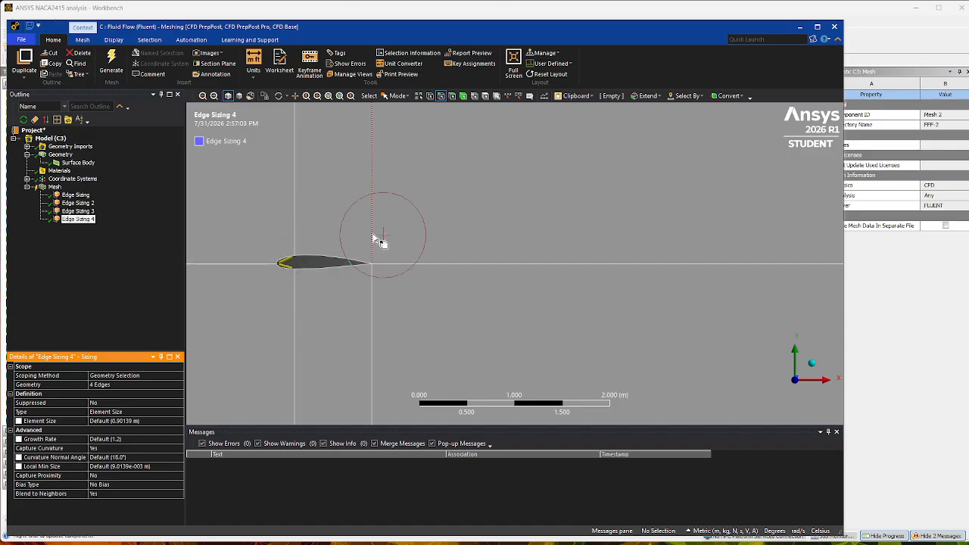
{"action": "scroll", "coordinate": [583, 275], "scroll_direction": "down", "scroll_amount": 6}
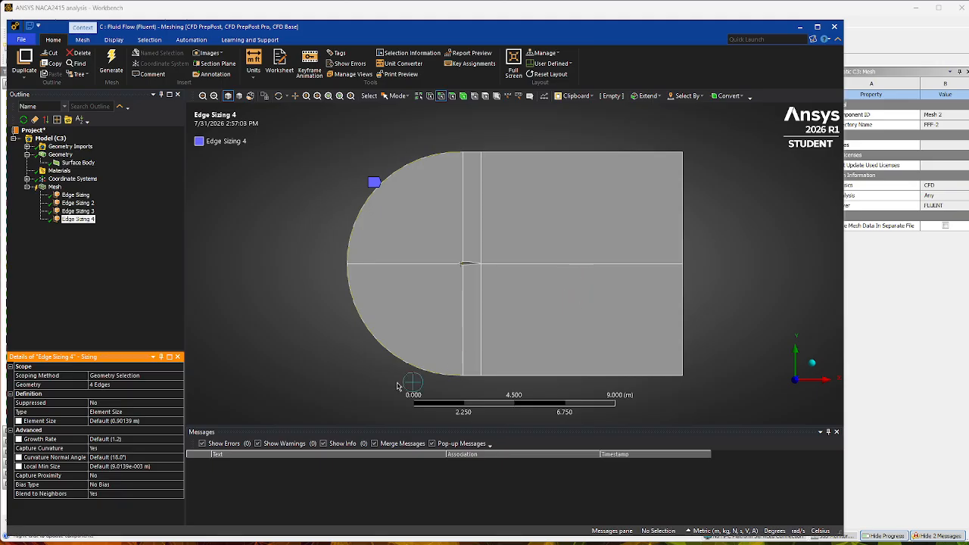
{"action": "left_click", "coordinate": [162, 412]}
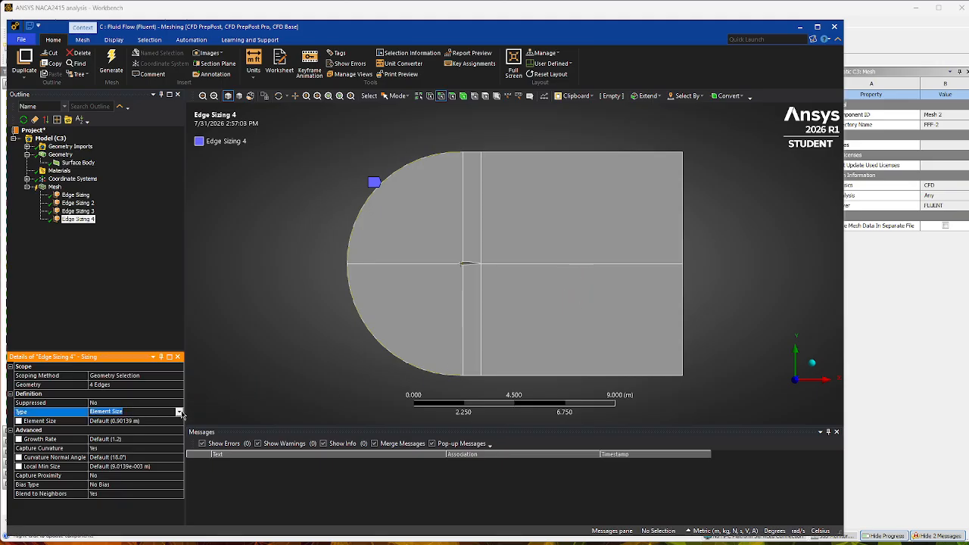
{"action": "left_click", "coordinate": [179, 411]}
{"action": "left_click", "coordinate": [142, 429]}
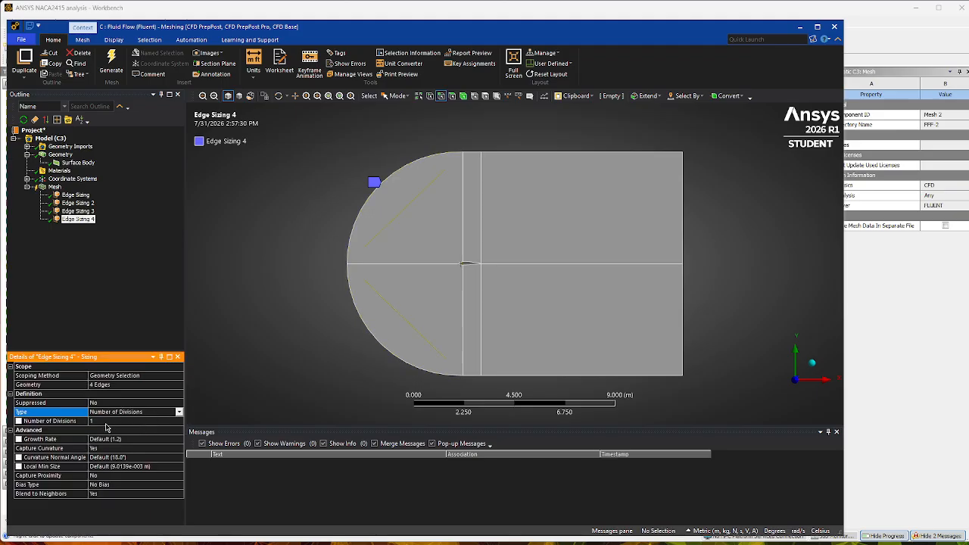
{"action": "left_click", "coordinate": [106, 421]}
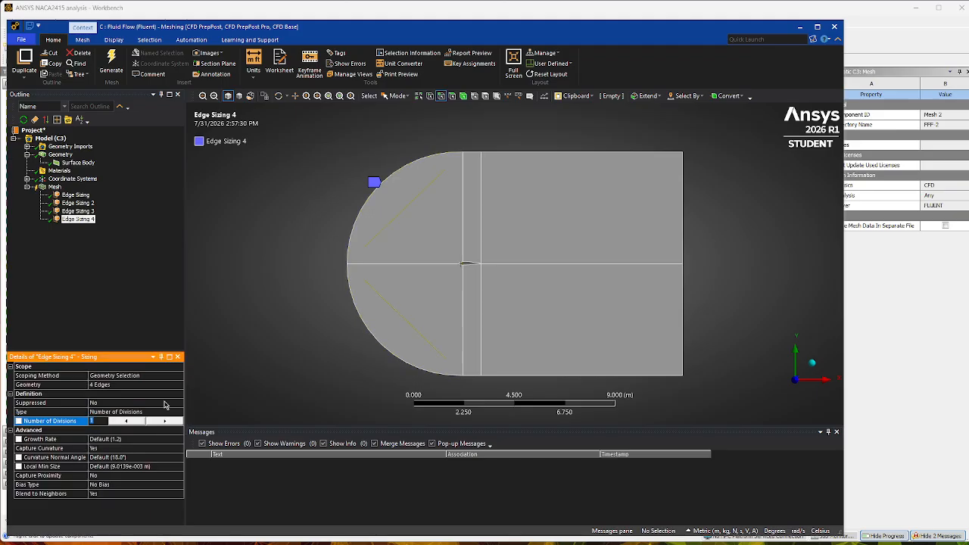
{"action": "type", "text": "15"}
{"action": "key", "text": "Return"}
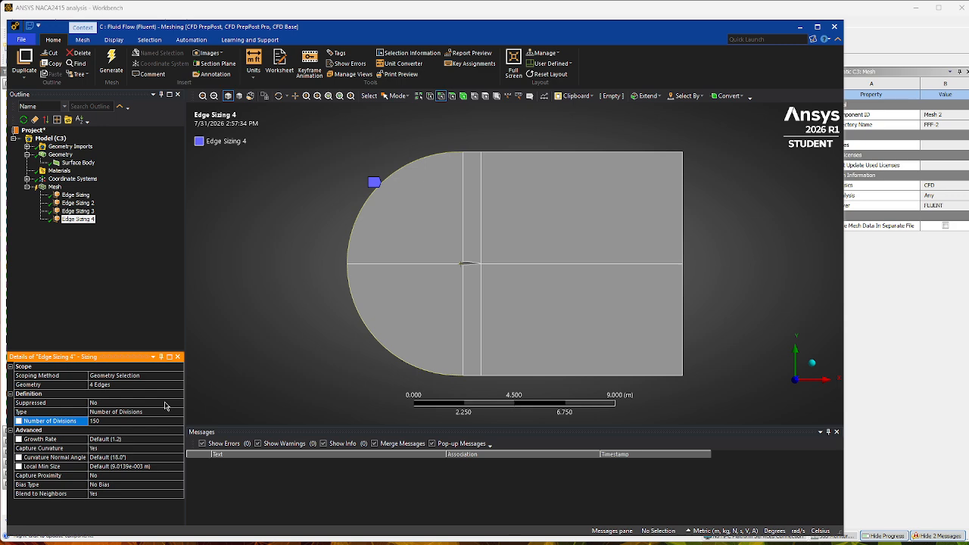
Turn off Capture Curvature for the inlet arc and nose edge sizing and set its behavior to Hard.
{"action": "left_click", "coordinate": [136, 448]}
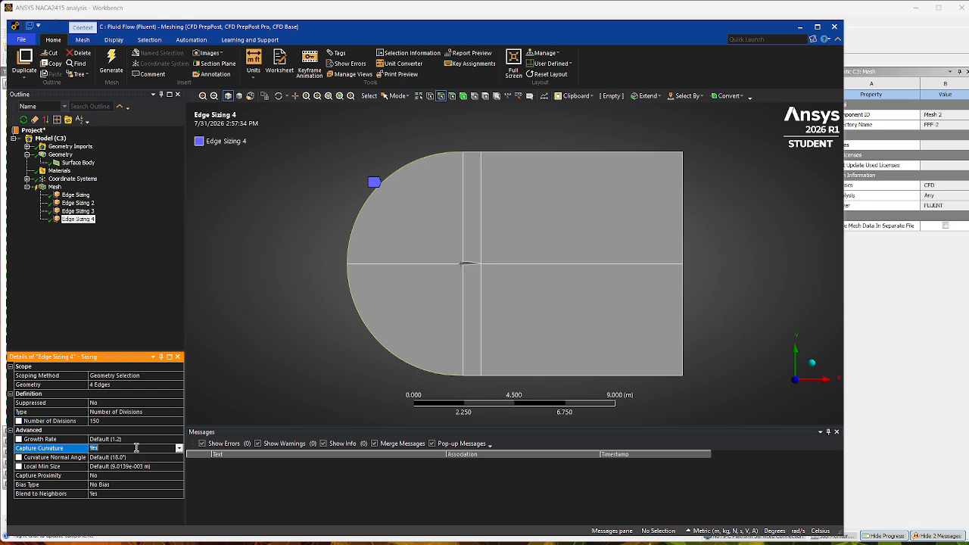
{"action": "left_click", "coordinate": [179, 451]}
{"action": "left_click", "coordinate": [137, 460]}
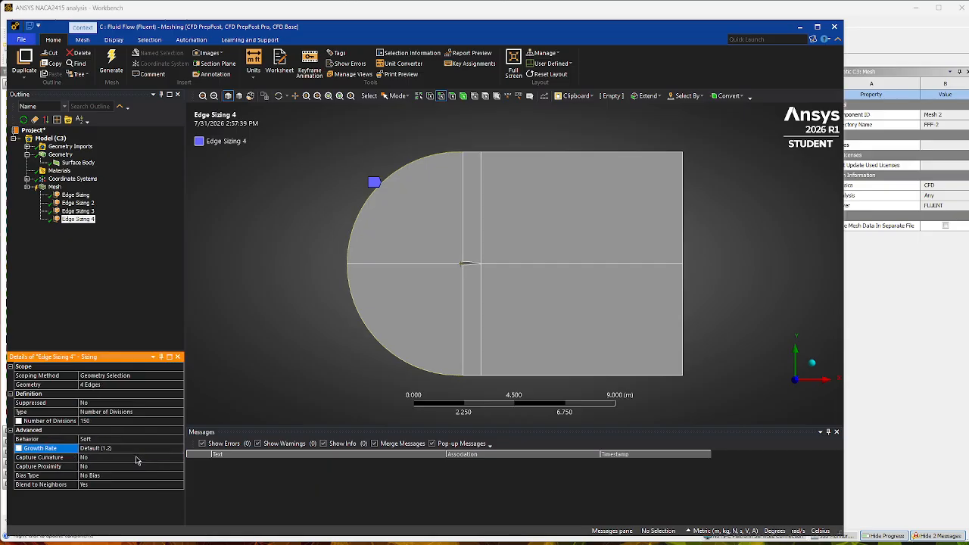
{"action": "left_click", "coordinate": [172, 439]}
{"action": "left_click", "coordinate": [179, 440]}
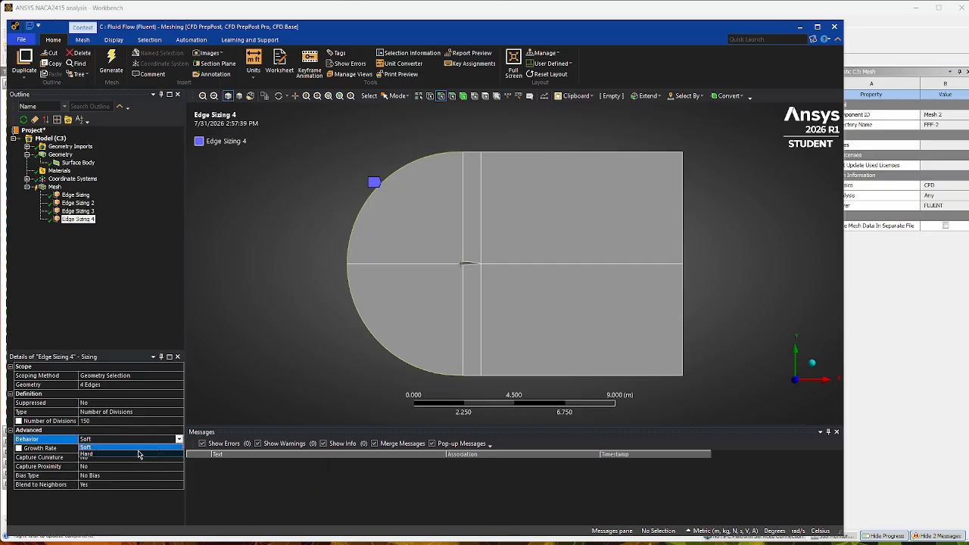
{"action": "left_click", "coordinate": [138, 454]}
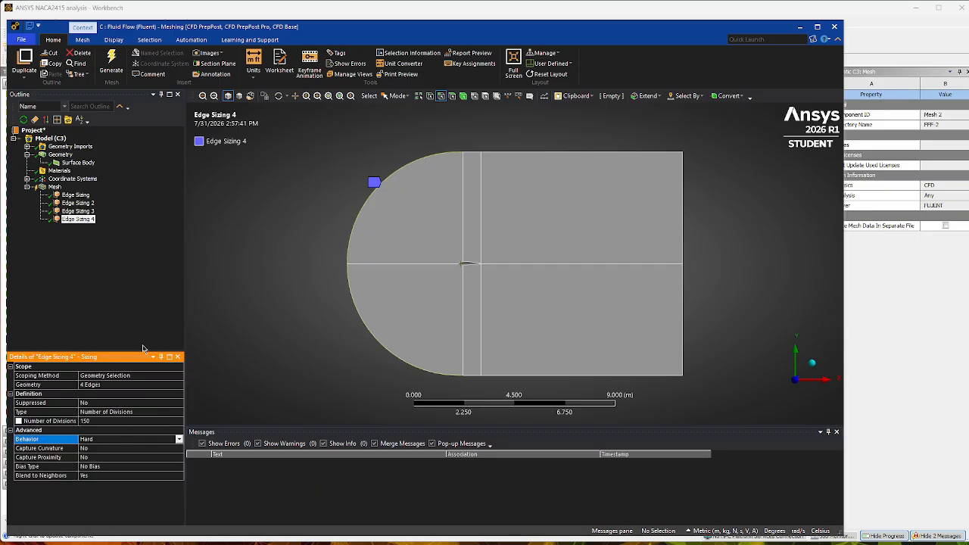
Insert a Face Meshing control scoped to all six faces of the flow domain and generate the mesh.
{"action": "left_click", "coordinate": [69, 259]}
{"action": "left_click", "coordinate": [55, 186]}
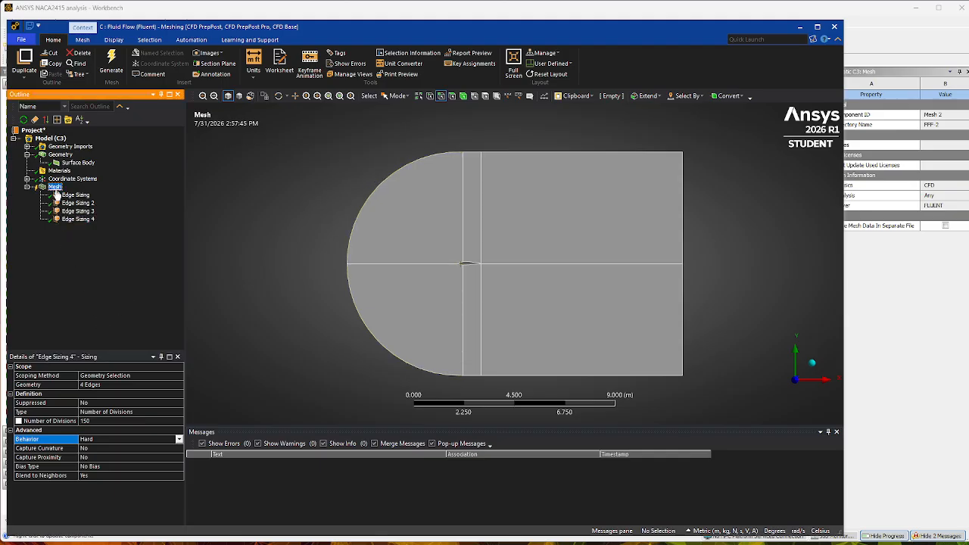
{"action": "right_click", "coordinate": [55, 187]}
{"action": "mouse_move", "coordinate": [85, 197]}
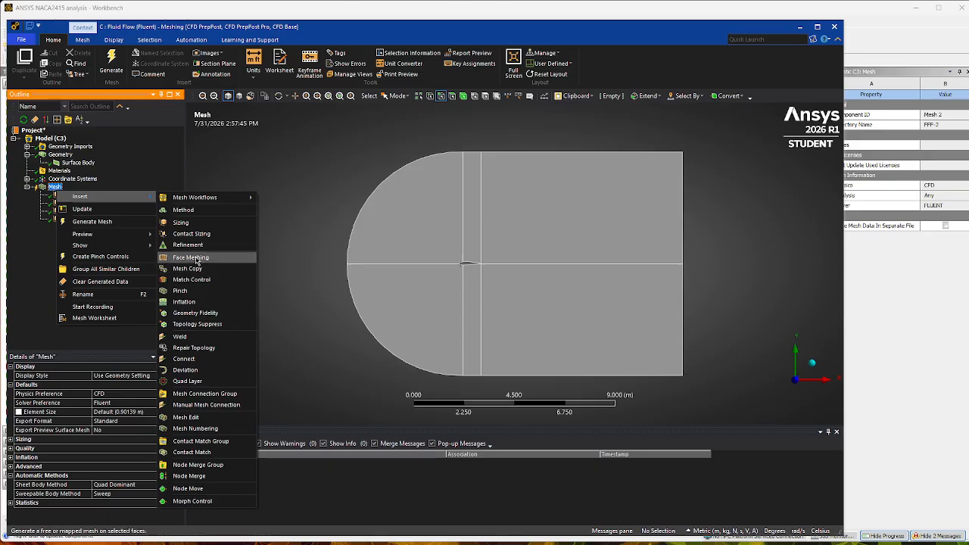
{"action": "left_click", "coordinate": [191, 258]}
{"action": "mouse_move", "coordinate": [600, 216]}
{"action": "left_mouse_down"}
{"action": "mouse_move", "coordinate": [418, 268]}
{"action": "mouse_move", "coordinate": [616, 305]}
{"action": "left_mouse_up"}
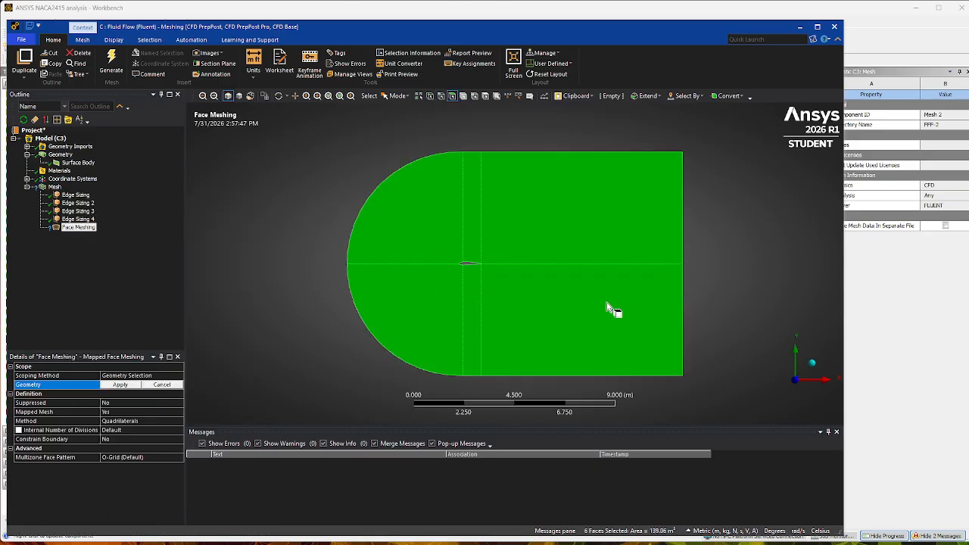
{"action": "left_click", "coordinate": [123, 386]}
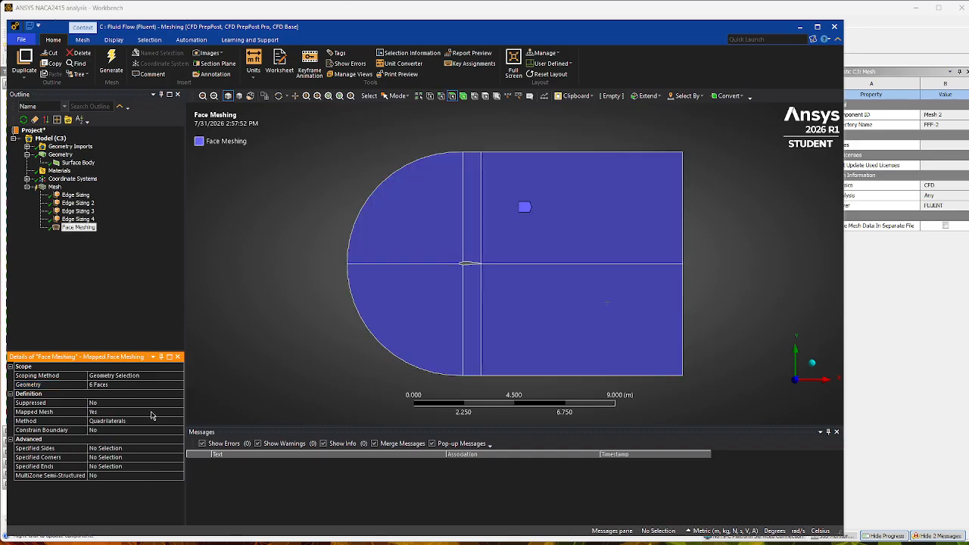
{"action": "left_click", "coordinate": [55, 186]}
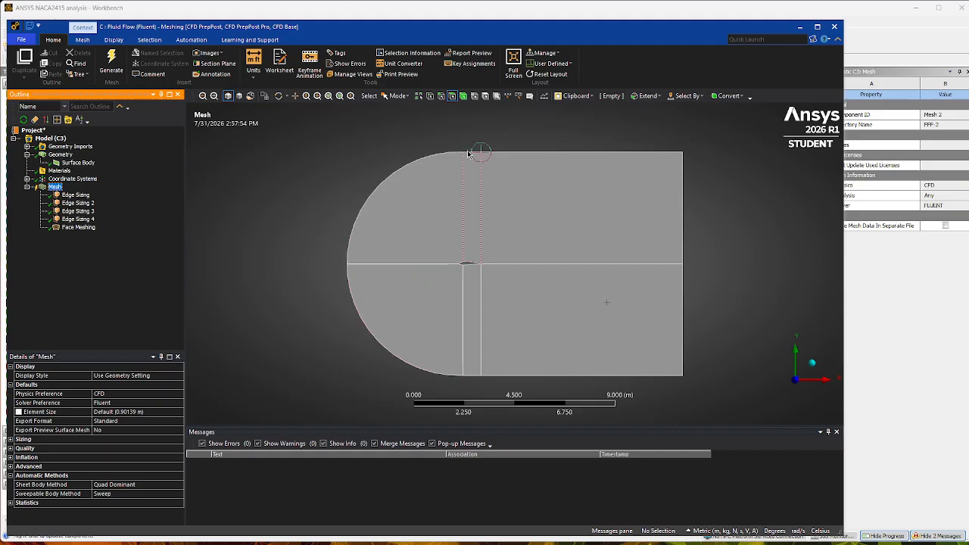
{"action": "left_click", "coordinate": [112, 63]}
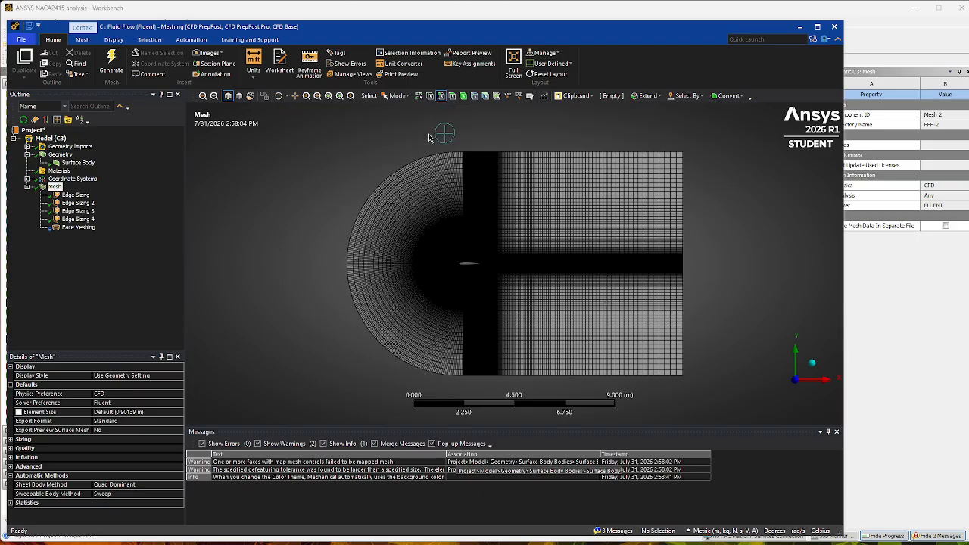
{"action": "left_click", "coordinate": [412, 162]}
{"action": "left_click", "coordinate": [380, 342], "text": "ctrl"}
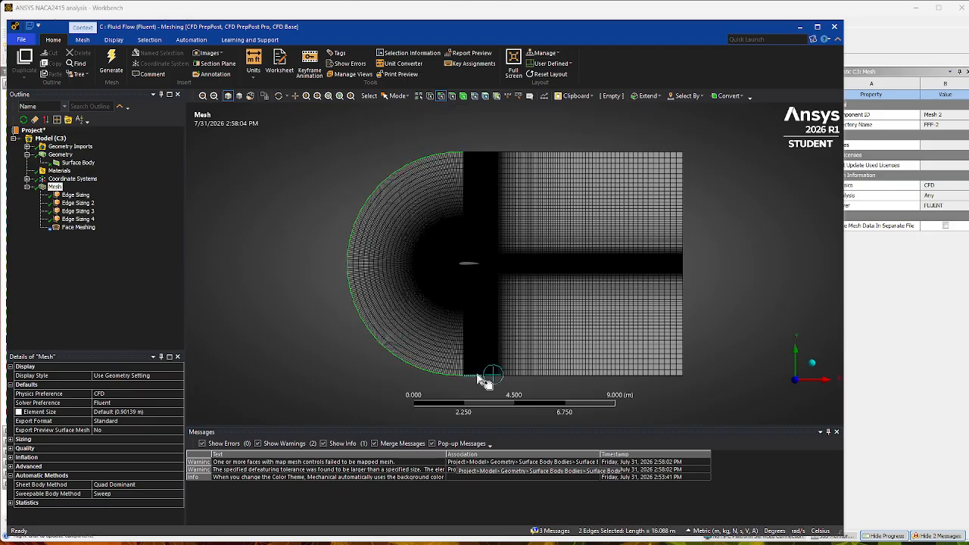
{"action": "left_click", "coordinate": [479, 374], "text": "ctrl"}
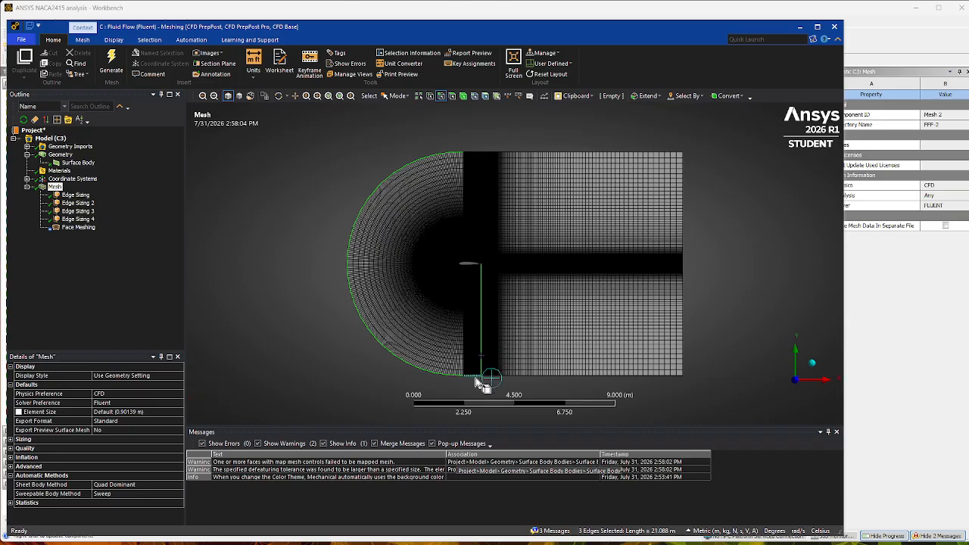
{"action": "left_click", "coordinate": [475, 381]}
Create a named selection called Inlet from the two curved arcs and the four straight upper and lower boundary edges.
{"action": "left_click", "coordinate": [474, 376]}
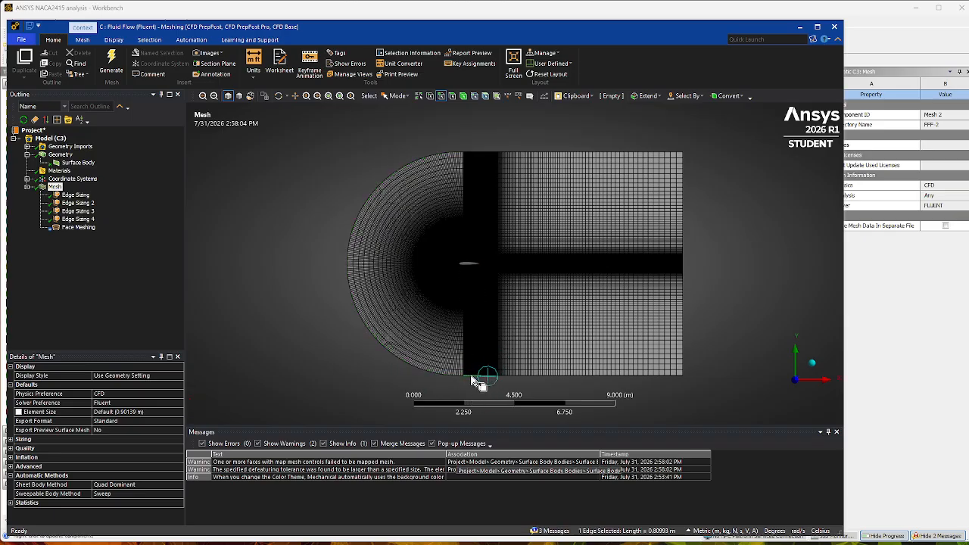
{"action": "left_click", "coordinate": [455, 378], "text": "ctrl"}
{"action": "left_click", "coordinate": [413, 175], "text": "ctrl"}
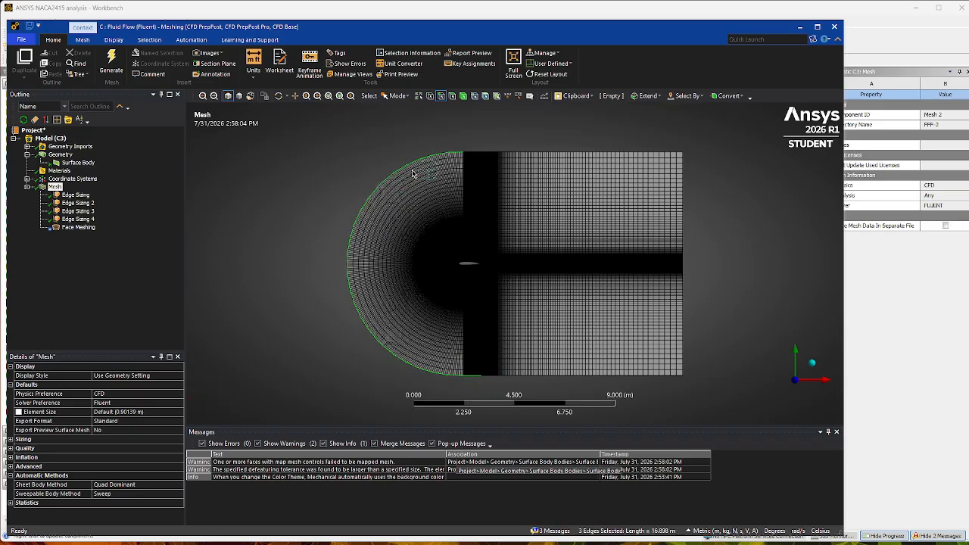
{"action": "left_click", "coordinate": [475, 152], "text": "ctrl"}
{"action": "left_click", "coordinate": [497, 152], "text": "ctrl"}
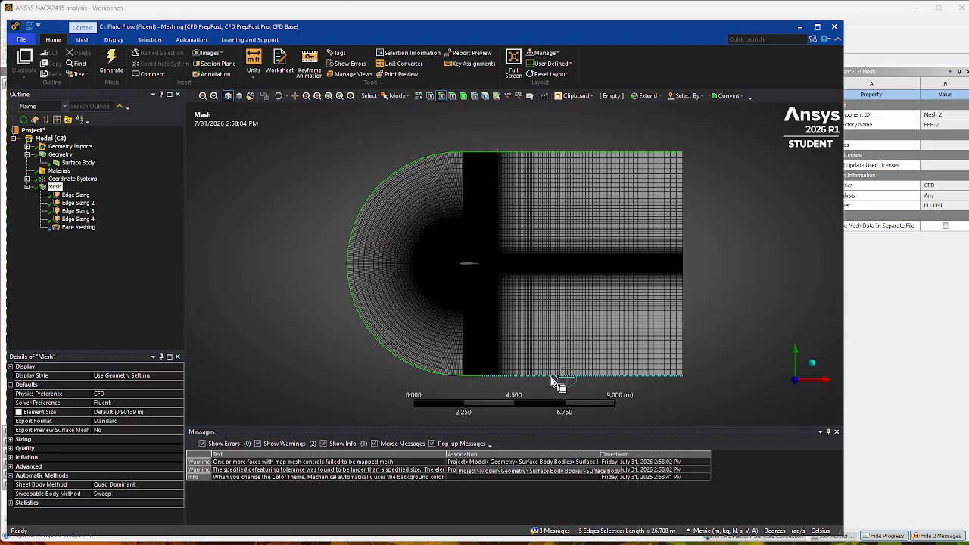
{"action": "left_click", "coordinate": [553, 378], "text": "ctrl"}
{"action": "key", "text": "n"}
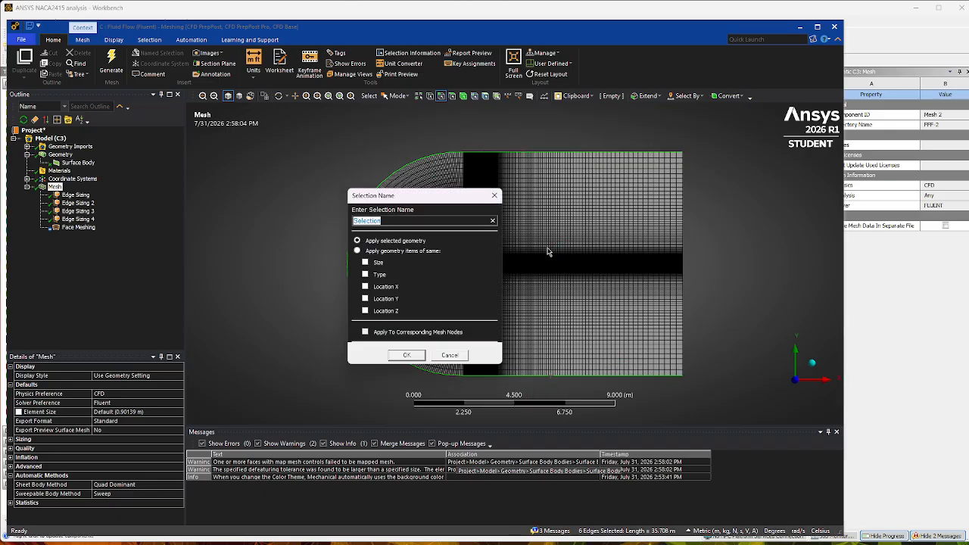
{"action": "key", "text": "BackSpace"}
{"action": "key", "text": "Return"}
Create a named selection called Outlet from the two vertical edges at the downstream end of the domain.
{"action": "left_click", "coordinate": [673, 216]}
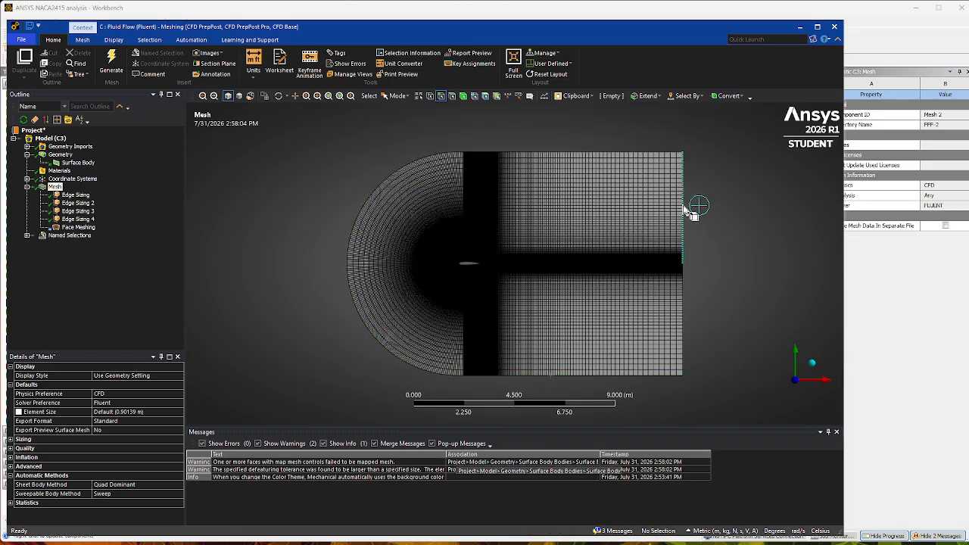
{"action": "left_click", "coordinate": [684, 211]}
{"action": "left_click", "coordinate": [684, 315], "text": "ctrl"}
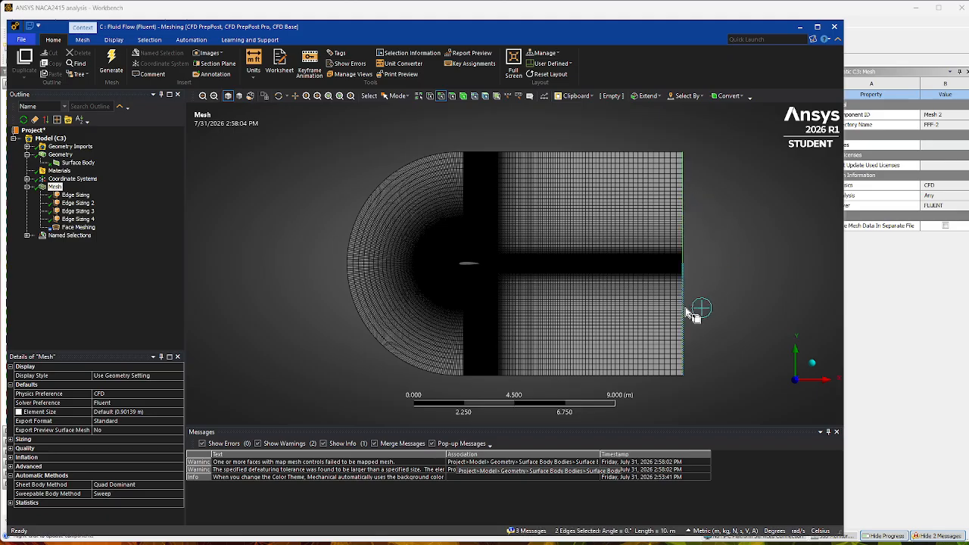
{"action": "type", "text": "n"}
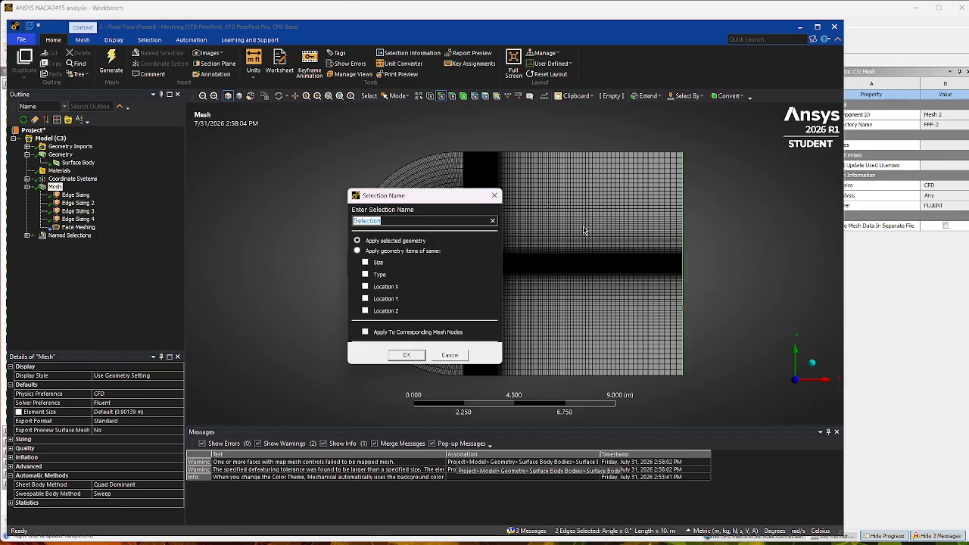
{"action": "type", "text": "Outlet"}
{"action": "key", "text": "Return"}
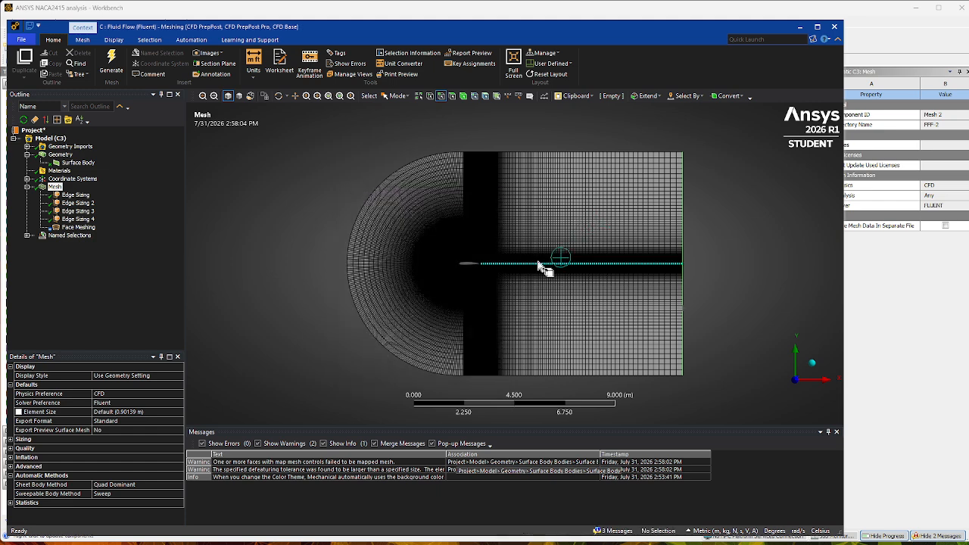
Create a named selection called Airfoil from the airfoil's four surface edges, including both nose edges.
{"action": "left_click", "coordinate": [472, 265]}
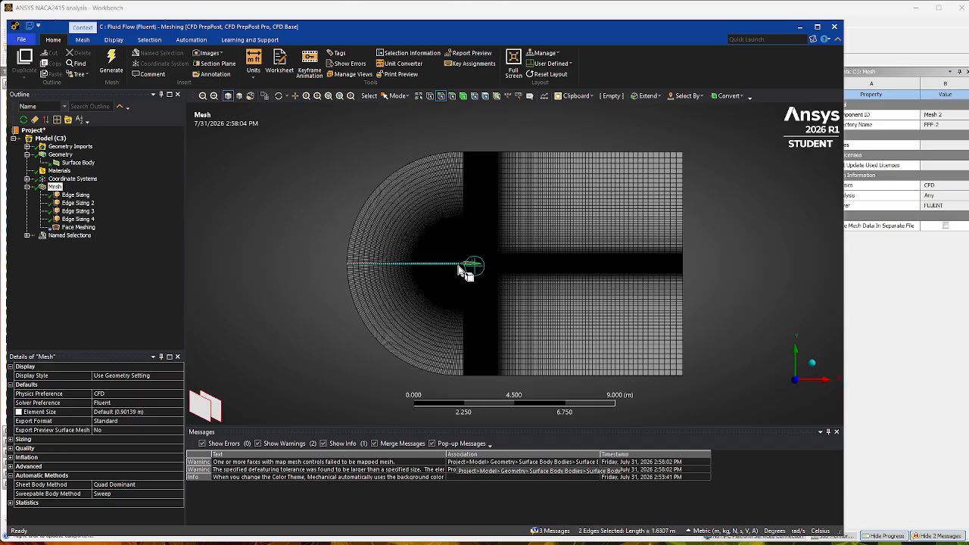
{"action": "left_click", "coordinate": [464, 274], "text": "ctrl"}
{"action": "scroll", "coordinate": [454, 278], "scroll_direction": "up", "scroll_amount": 5}
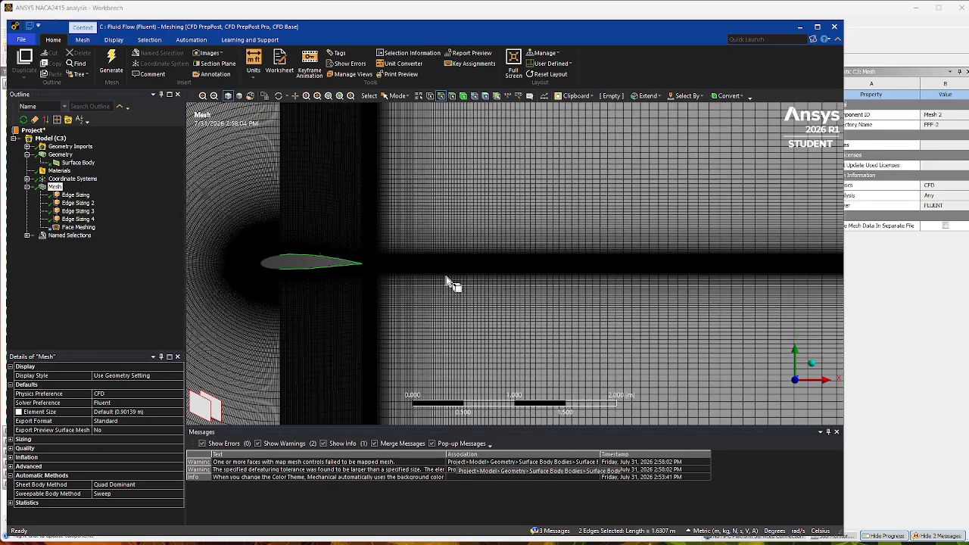
{"action": "left_click", "coordinate": [269, 258], "text": "ctrl"}
{"action": "left_click", "coordinate": [270, 269], "text": "ctrl"}
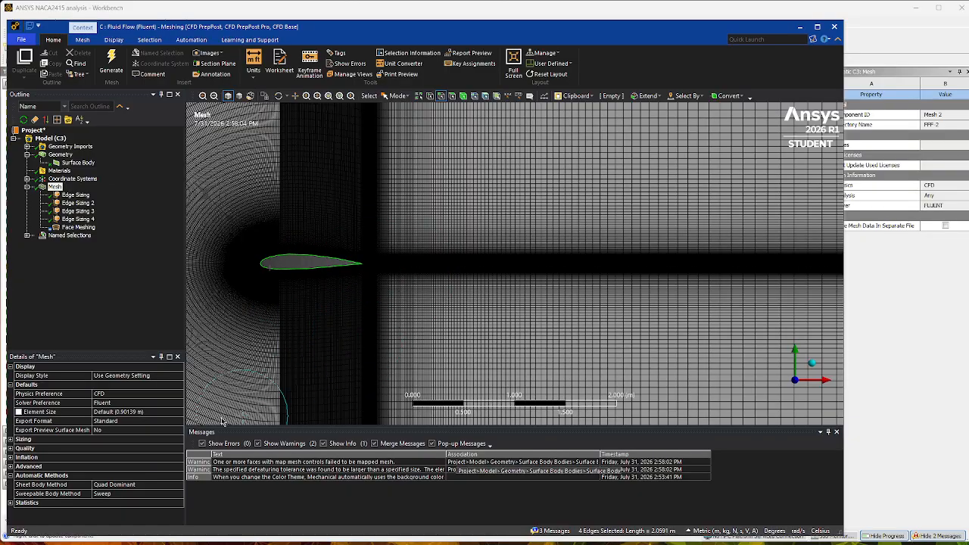
{"action": "type", "text": "n"}
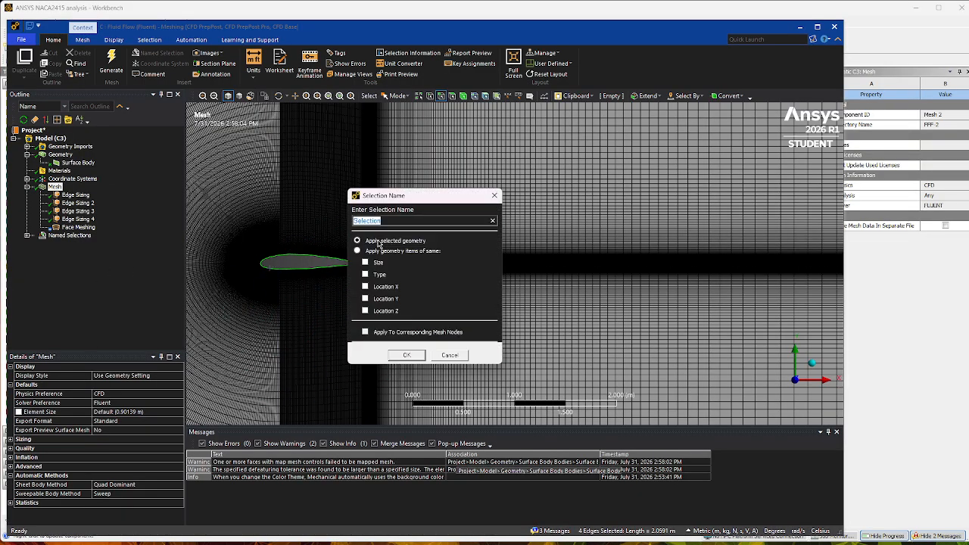
{"action": "type", "text": "Airfoil"}
{"action": "left_click", "coordinate": [406, 355]}
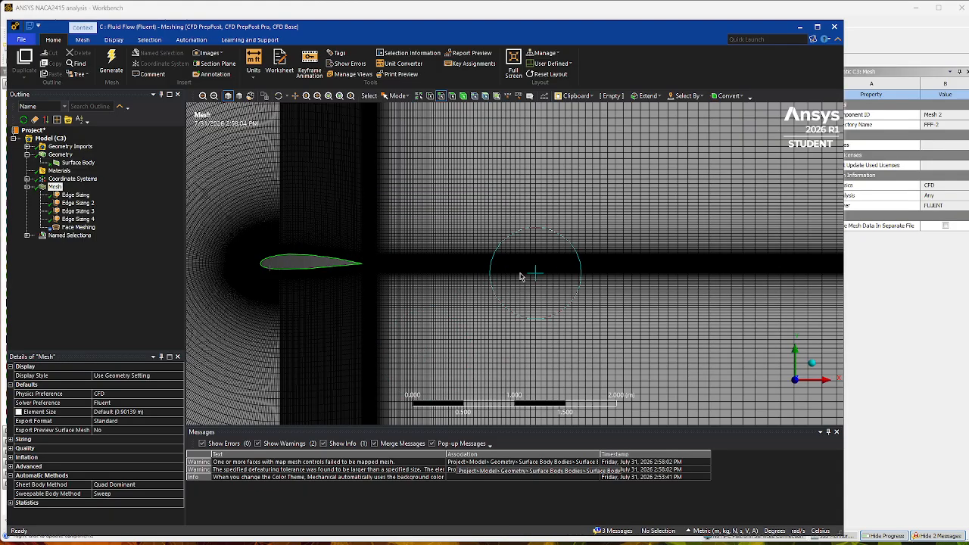
Check which edges are assigned to the Inlet, Outlet and Airfoil named selections.
{"action": "scroll", "coordinate": [530, 273], "scroll_direction": "down", "scroll_amount": 4}
{"action": "scroll", "coordinate": [517, 277], "scroll_direction": "down", "scroll_amount": 3}
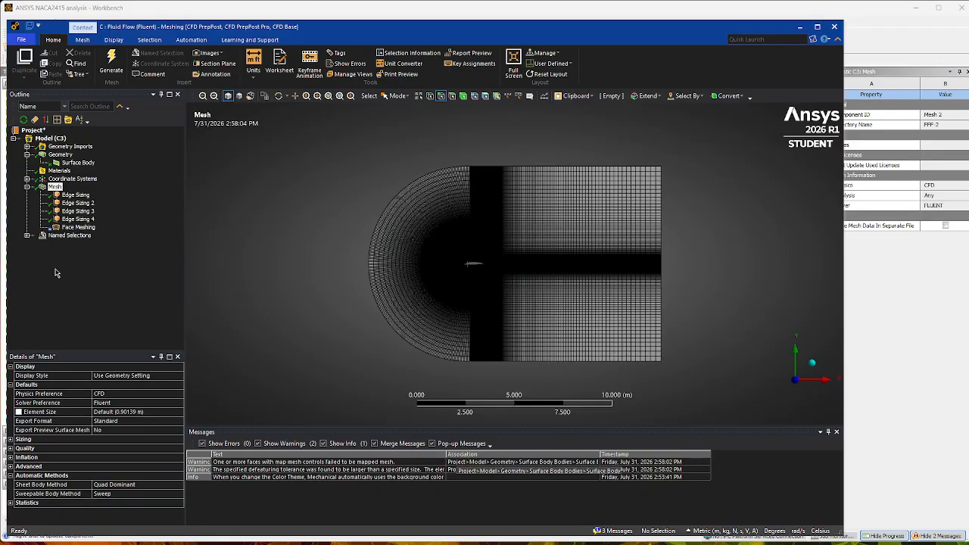
{"action": "left_click", "coordinate": [28, 235]}
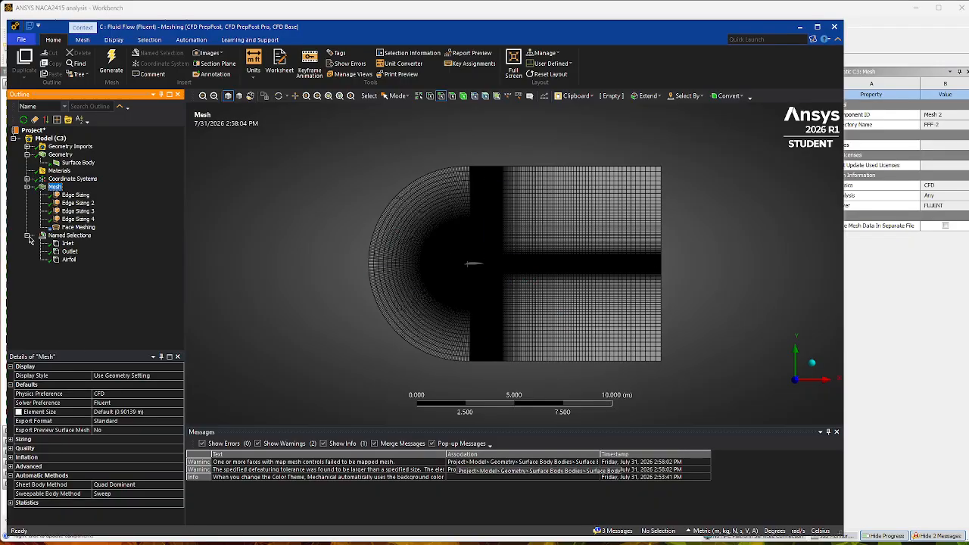
{"action": "left_click", "coordinate": [67, 245]}
{"action": "left_click", "coordinate": [71, 251]}
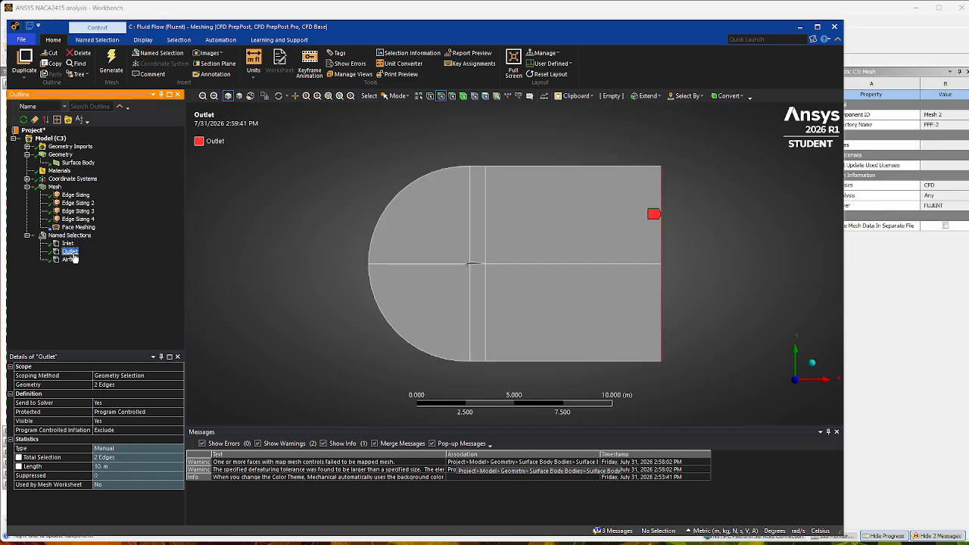
{"action": "left_click", "coordinate": [69, 259]}
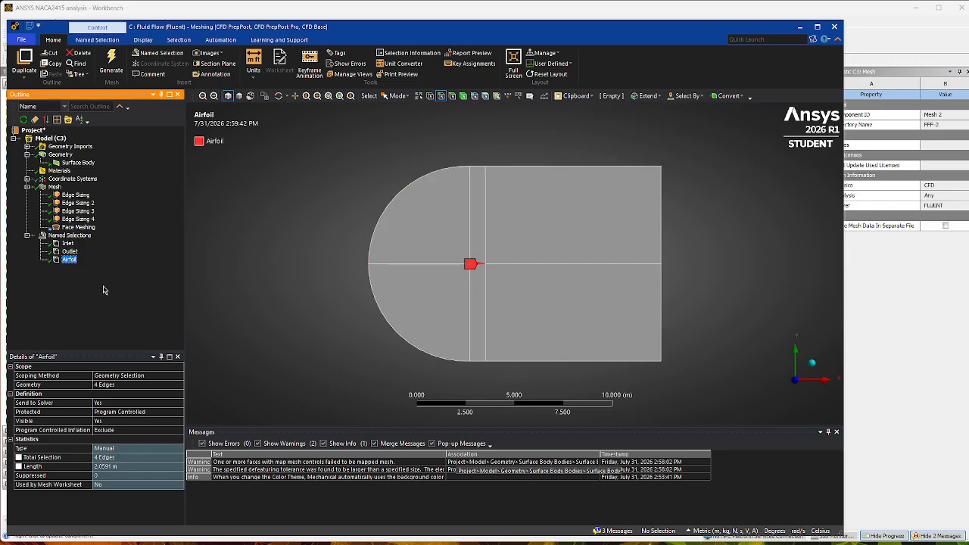
Display the finished mesh, switch to Workbench and update the Mesh component of Fluid Flow system C.
{"action": "left_click", "coordinate": [27, 236]}
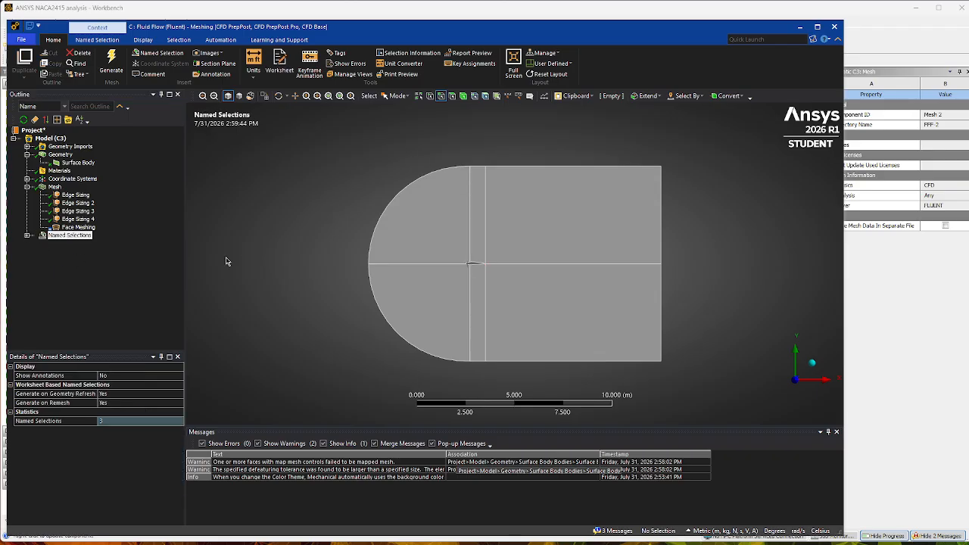
{"action": "left_click", "coordinate": [54, 187]}
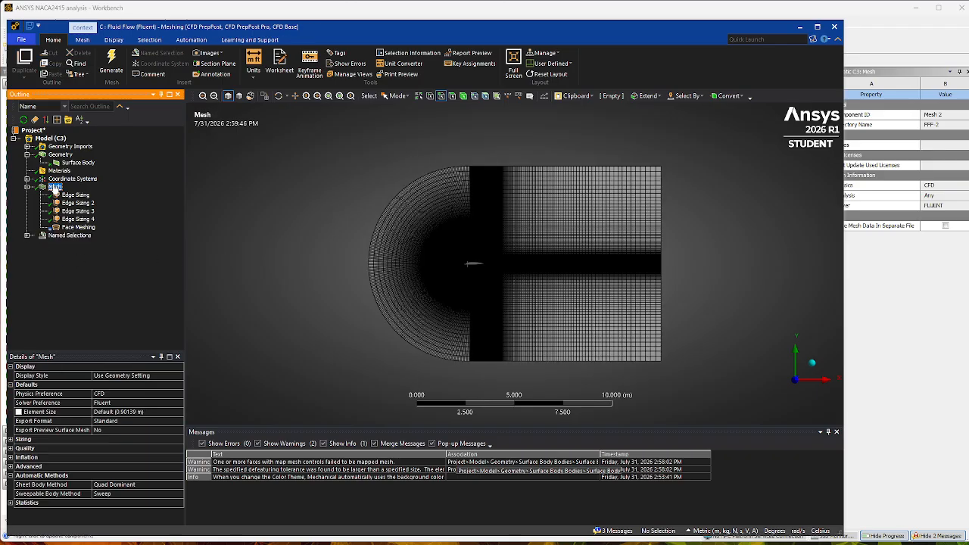
{"action": "left_click", "coordinate": [802, 28]}
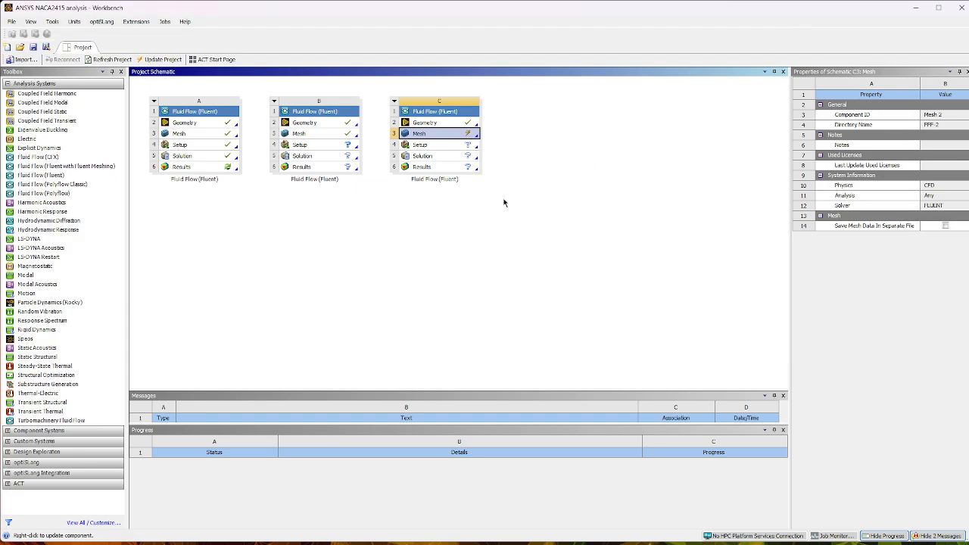
{"action": "right_click", "coordinate": [440, 137]}
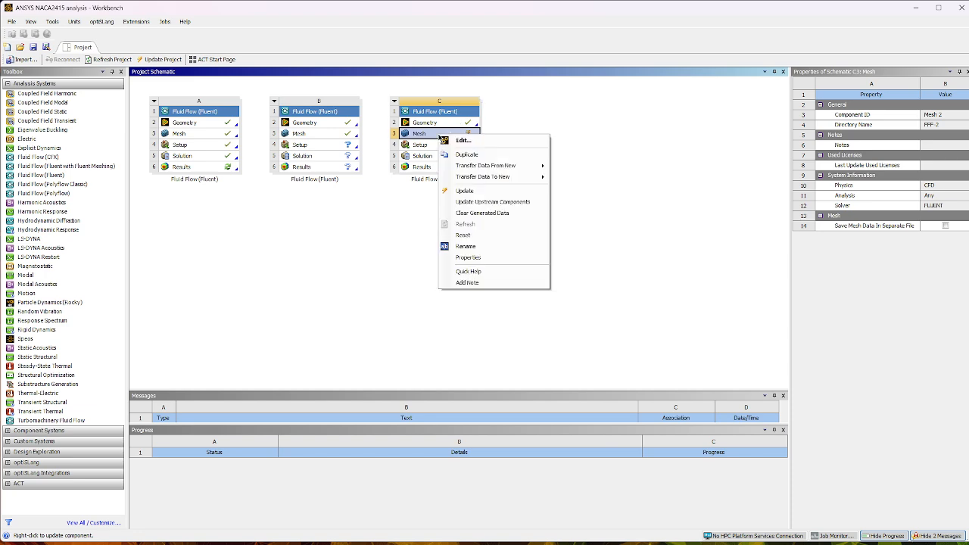
{"action": "left_click", "coordinate": [468, 191]}
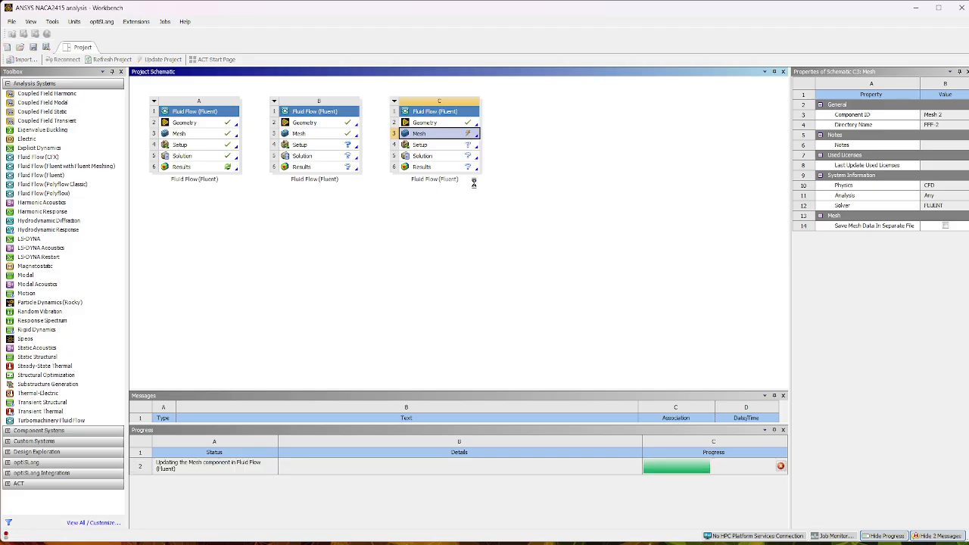
Launch Fluent from the Setup component of system C in double precision and dismiss the Key Behavioral Changes notice.
{"action": "left_click", "coordinate": [432, 145]}
{"action": "right_click", "coordinate": [433, 144]}
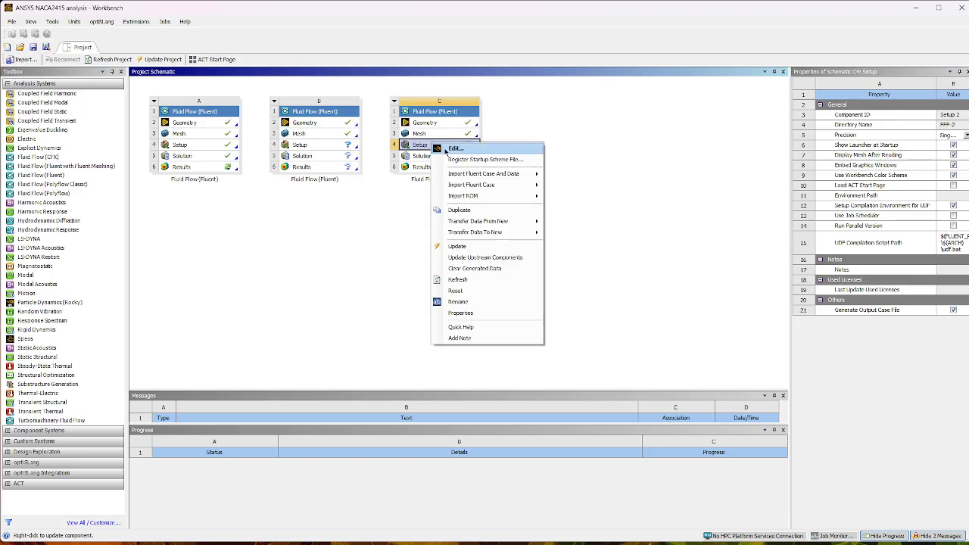
{"action": "left_click", "coordinate": [452, 149]}
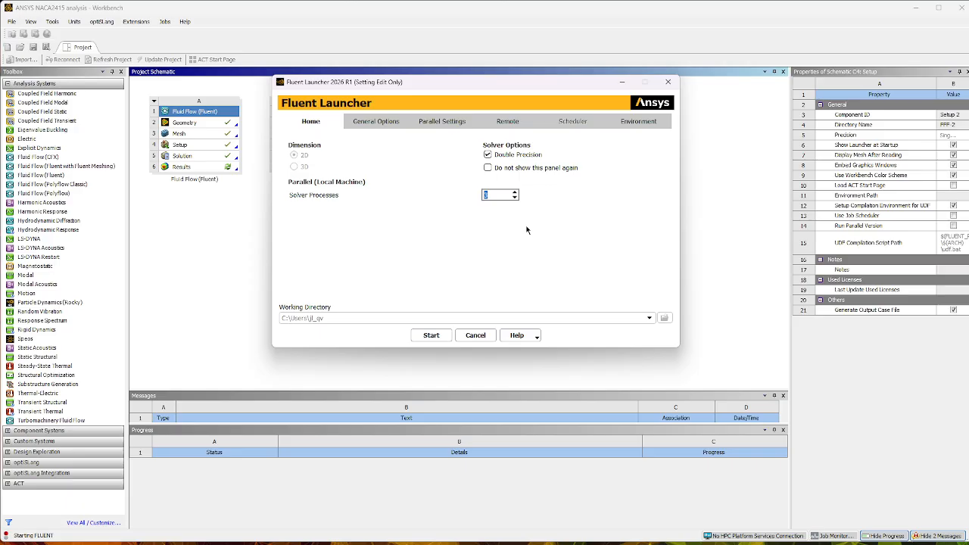
{"action": "left_click", "coordinate": [430, 339]}
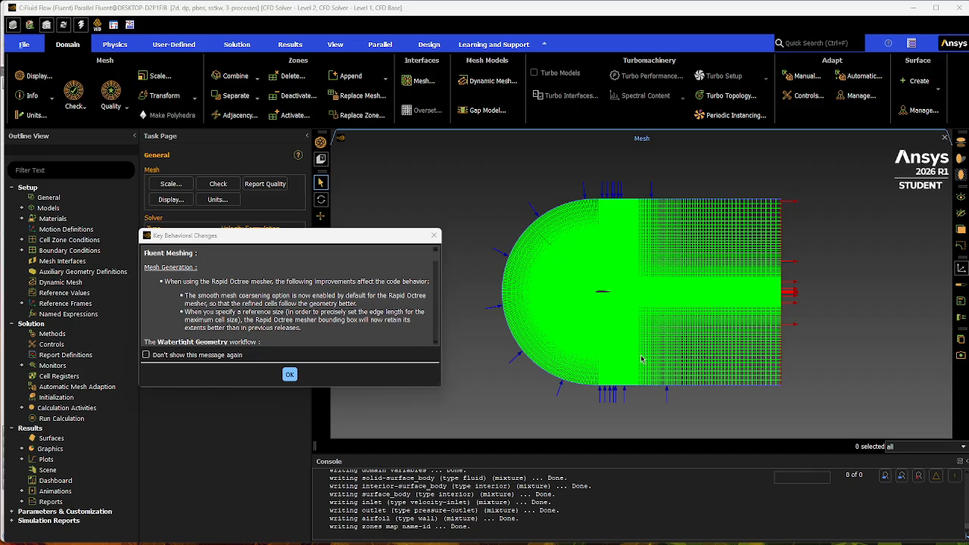
{"action": "left_click", "coordinate": [290, 375]}
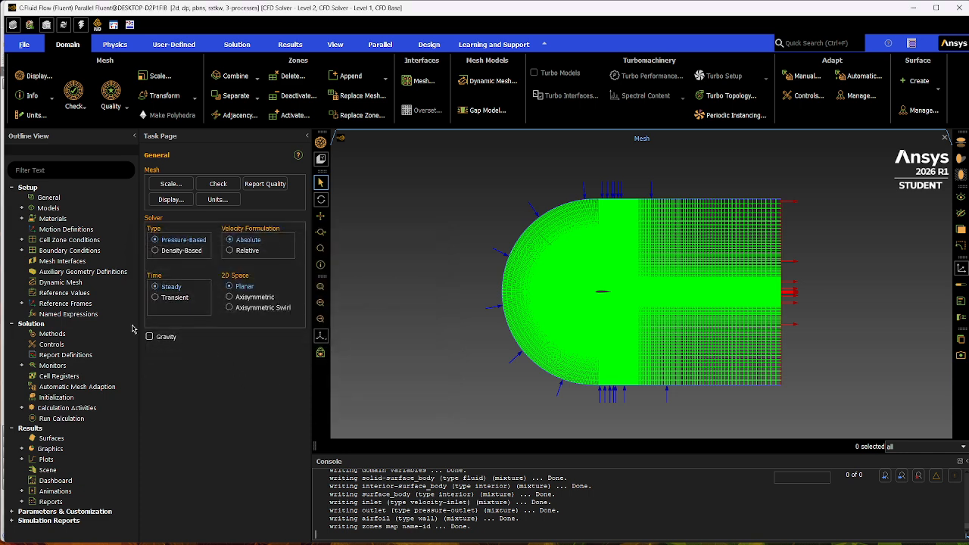
Set the fluid material air to a constant density of 1.2 kg/m³ and viscosity of 1.8e-05 kg/(m s).
{"action": "left_click", "coordinate": [22, 218]}
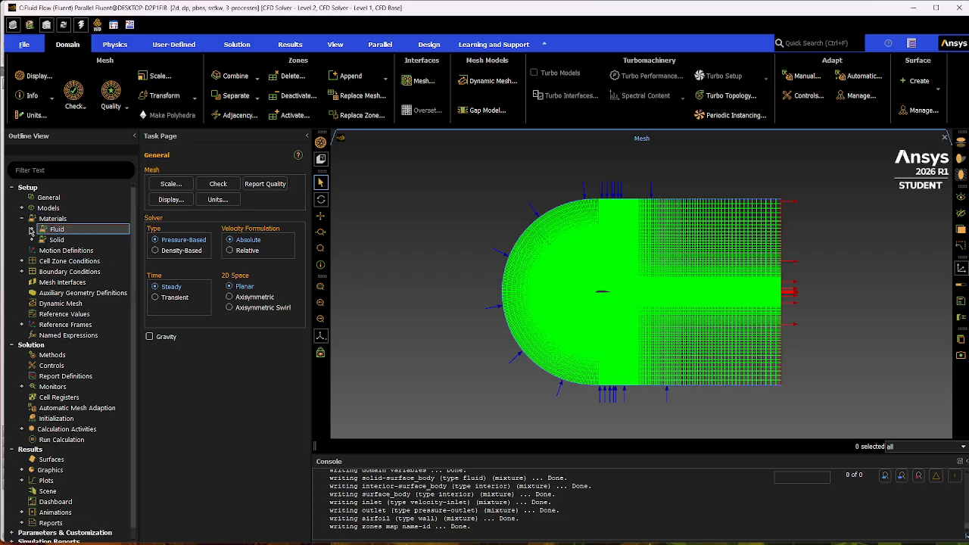
{"action": "left_click", "coordinate": [31, 230]}
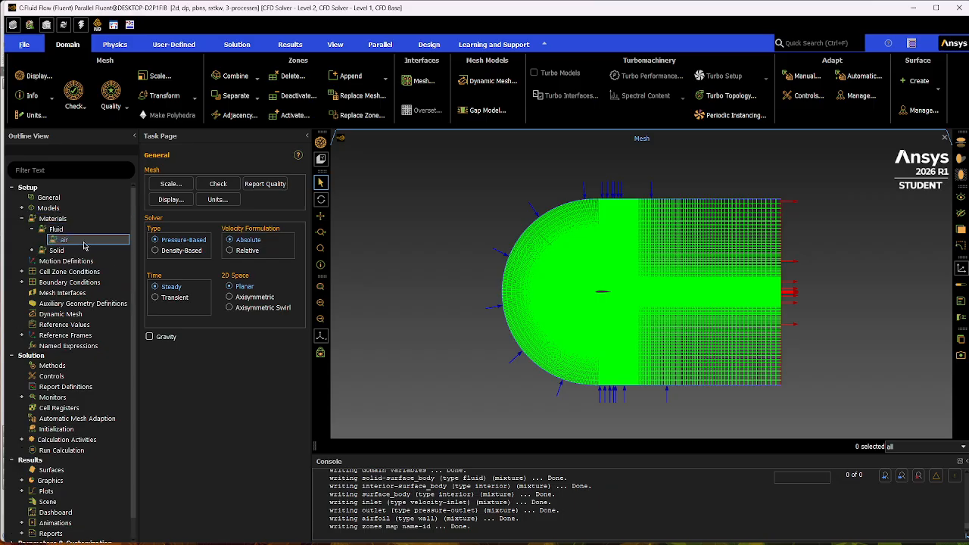
{"action": "double_click", "coordinate": [84, 244]}
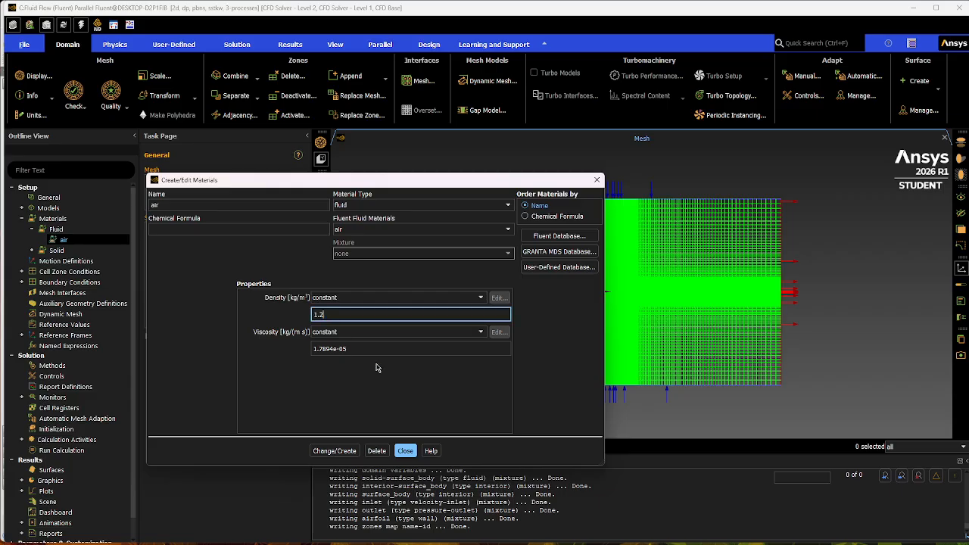
{"action": "left_click_drag", "start_coordinate": [334, 349], "coordinate": [318, 351]}
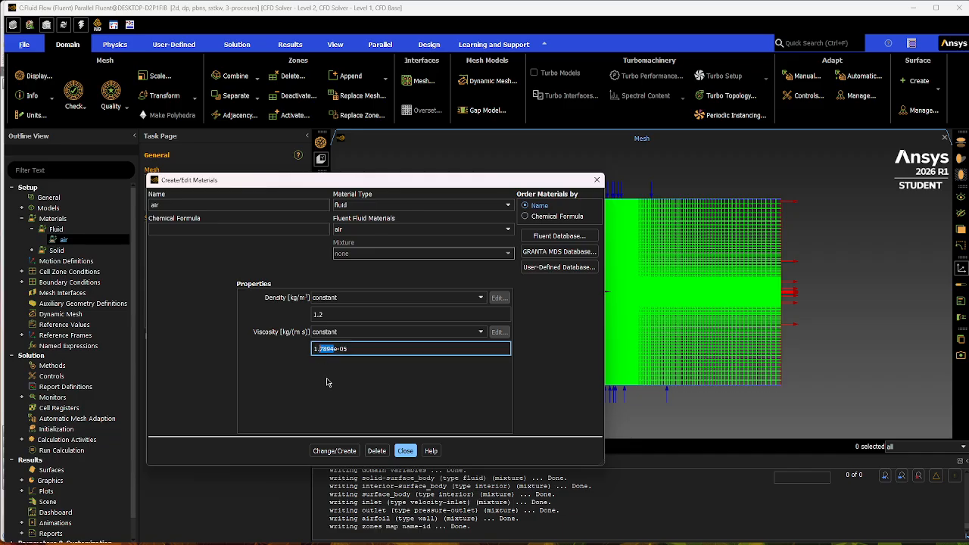
{"action": "type", "text": "8"}
{"action": "left_click", "coordinate": [328, 382]}
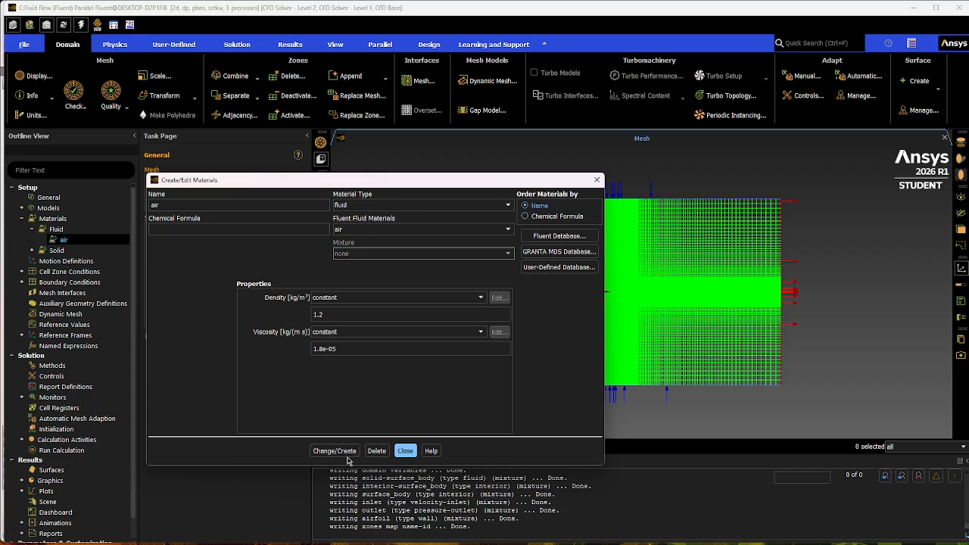
{"action": "left_click", "coordinate": [337, 452]}
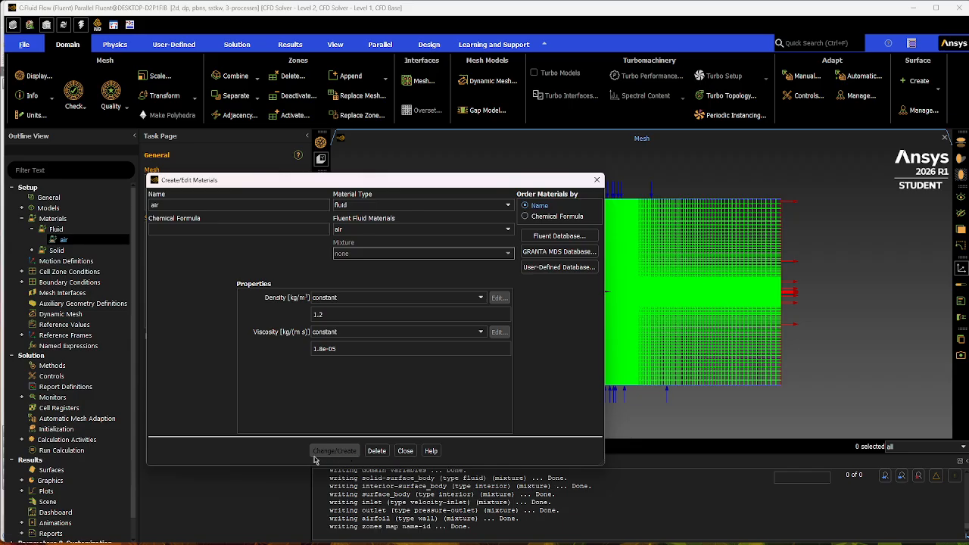
{"action": "left_click", "coordinate": [406, 451]}
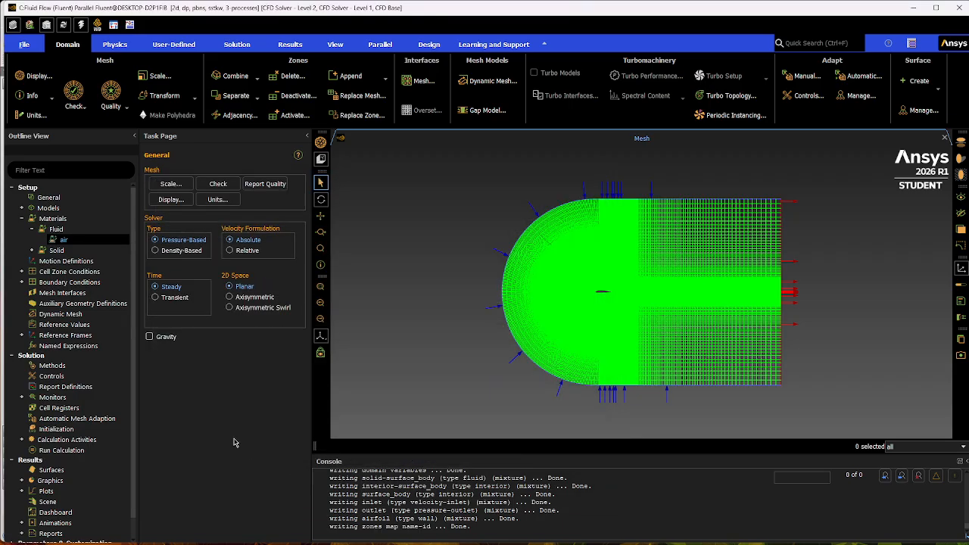
{"action": "left_click", "coordinate": [21, 219]}
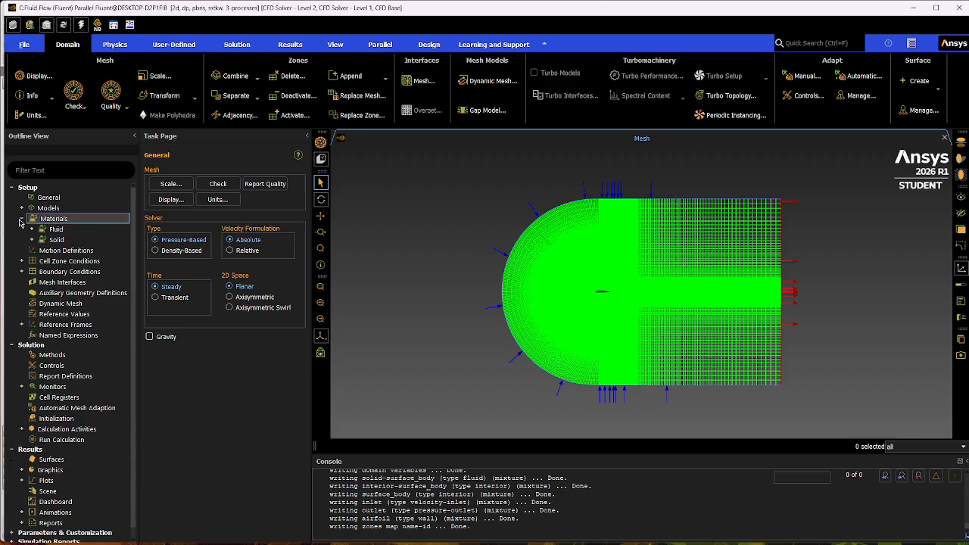
Open the inlet's velocity boundary condition and set its velocity specification method to Components.
{"action": "left_click", "coordinate": [30, 251]}
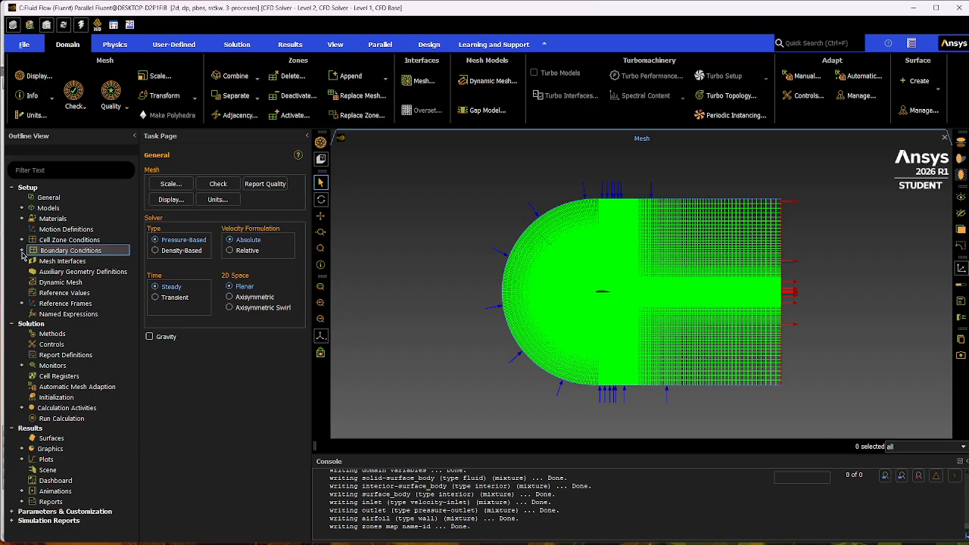
{"action": "left_click", "coordinate": [22, 251]}
{"action": "left_click", "coordinate": [57, 262]}
{"action": "double_click", "coordinate": [75, 264]}
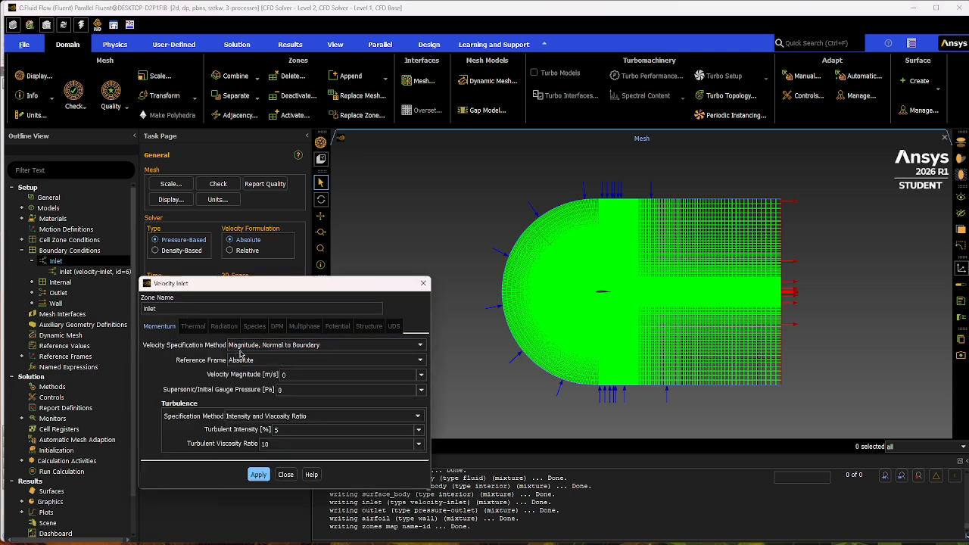
{"action": "left_click", "coordinate": [371, 345]}
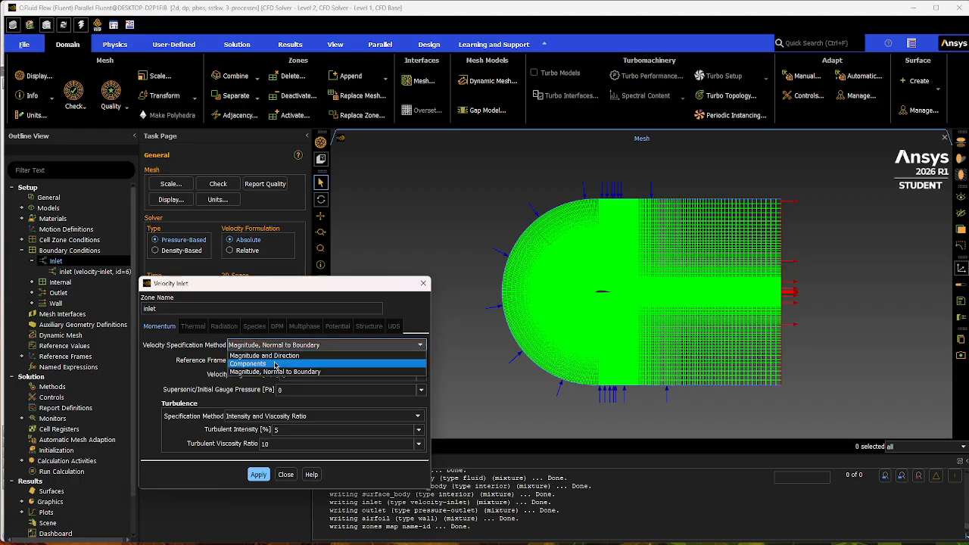
{"action": "left_click", "coordinate": [274, 365]}
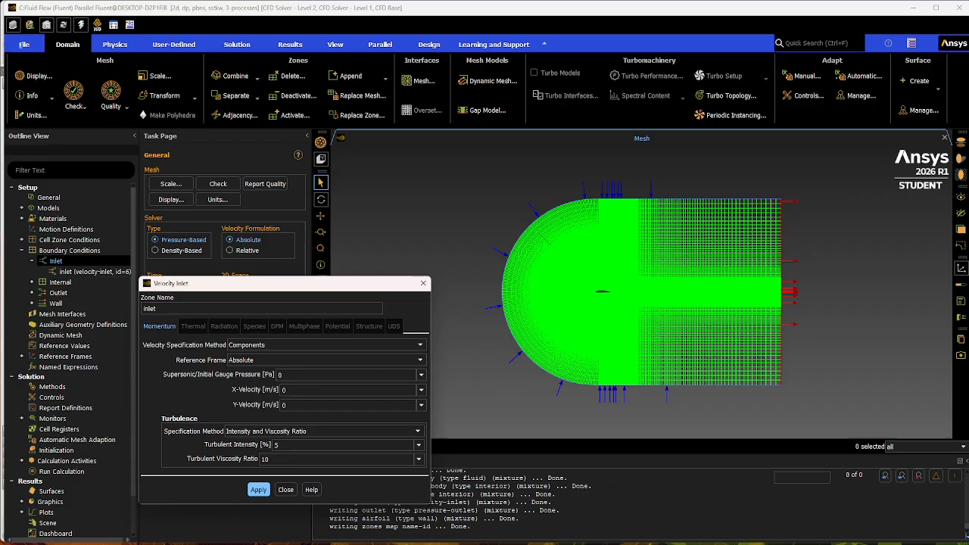
Switch to the browser, read the required air density and dynamic viscosity in BONUS SIMULATION.pdf, and return to Fluent.
{"action": "key", "text": "alt+Tab"}
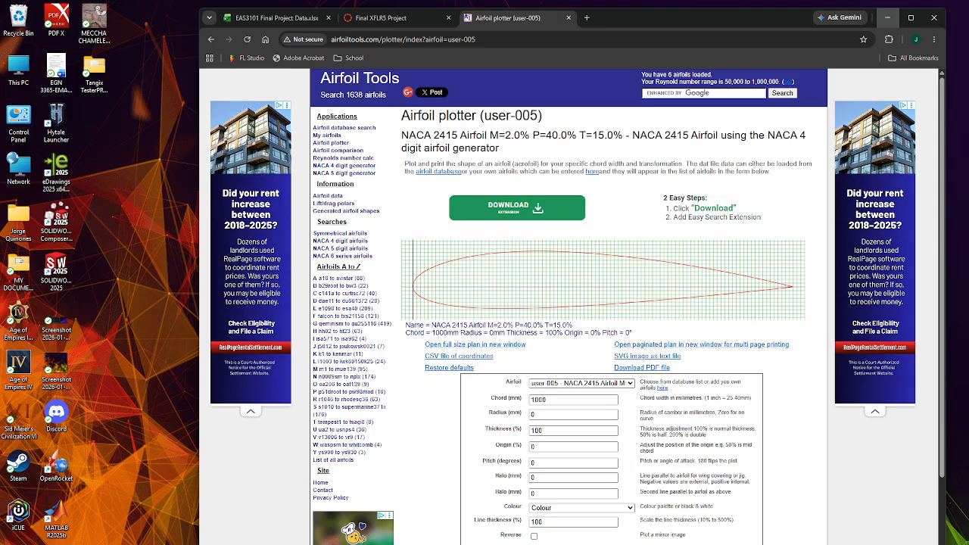
{"action": "left_click", "coordinate": [371, 21]}
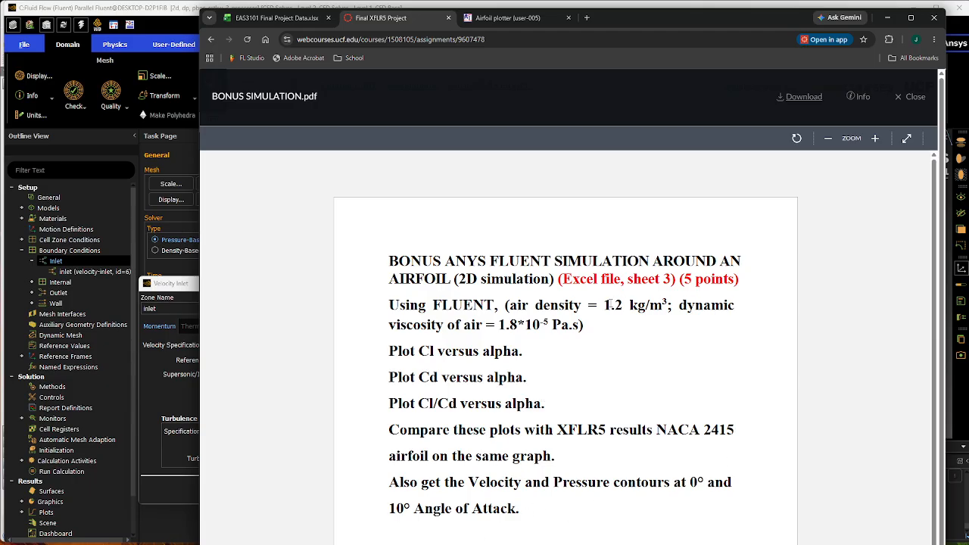
{"action": "left_click_drag", "start_coordinate": [598, 305], "coordinate": [626, 306]}
{"action": "left_click_drag", "start_coordinate": [498, 324], "coordinate": [562, 325]}
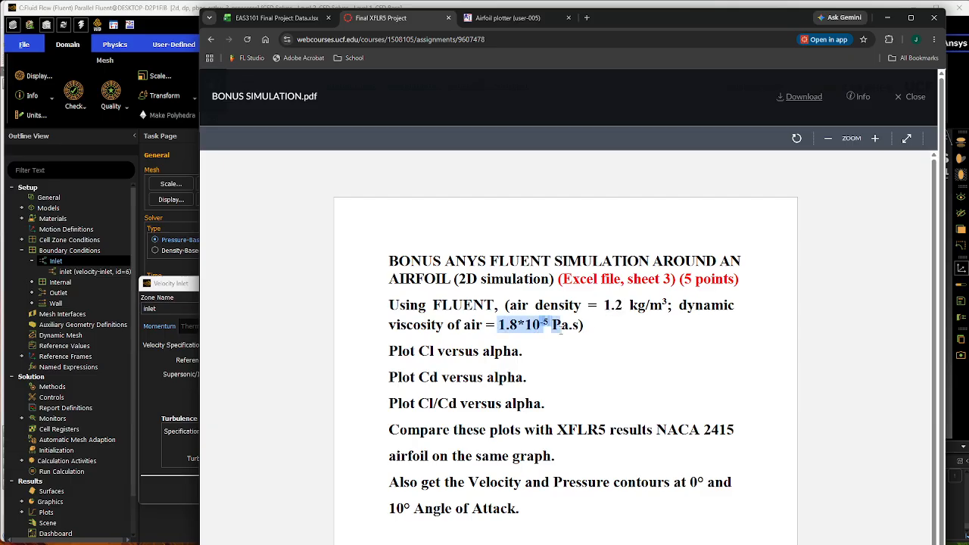
{"action": "left_click", "coordinate": [722, 385]}
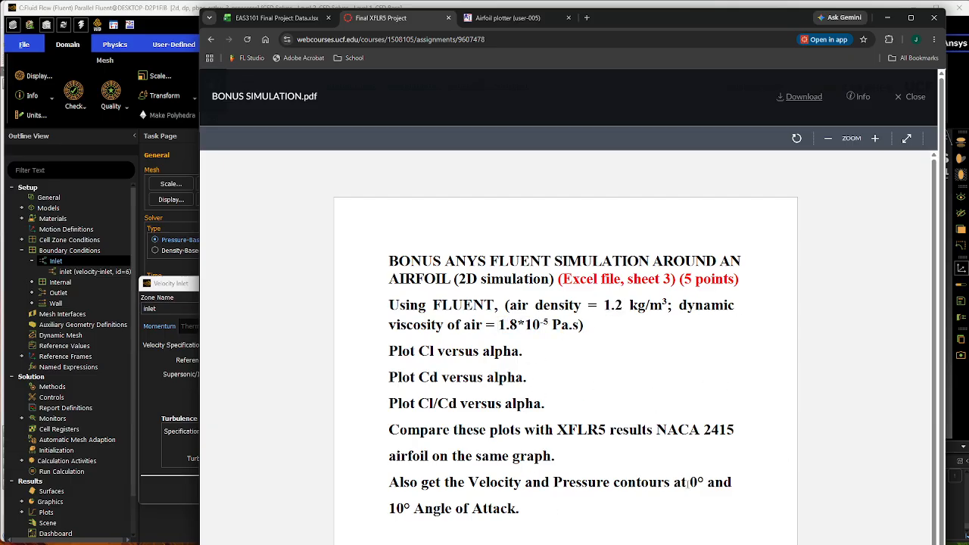
{"action": "left_click", "coordinate": [887, 17]}
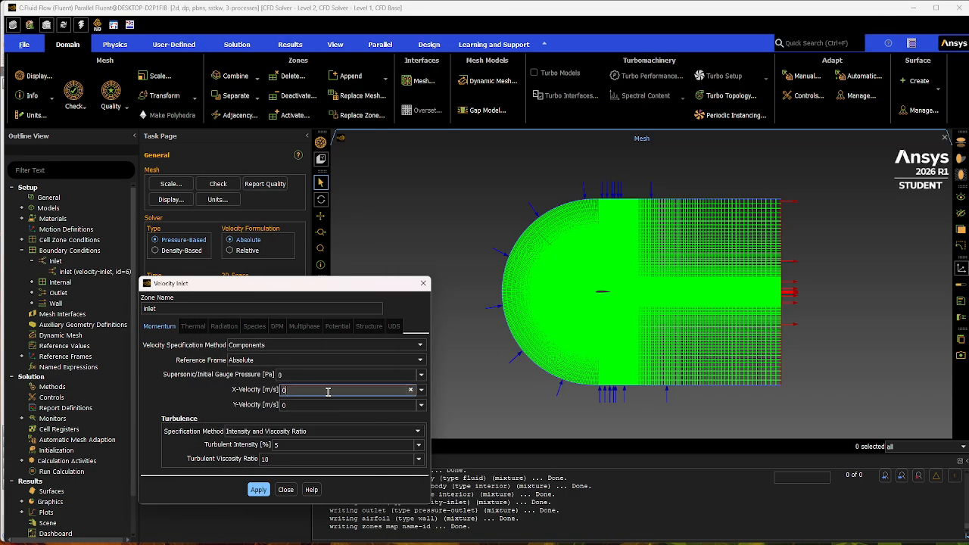
Set the inlet's X-velocity to 15 m/s and apply the boundary condition.
{"action": "key", "text": "BackSpace"}
{"action": "type", "text": "15"}
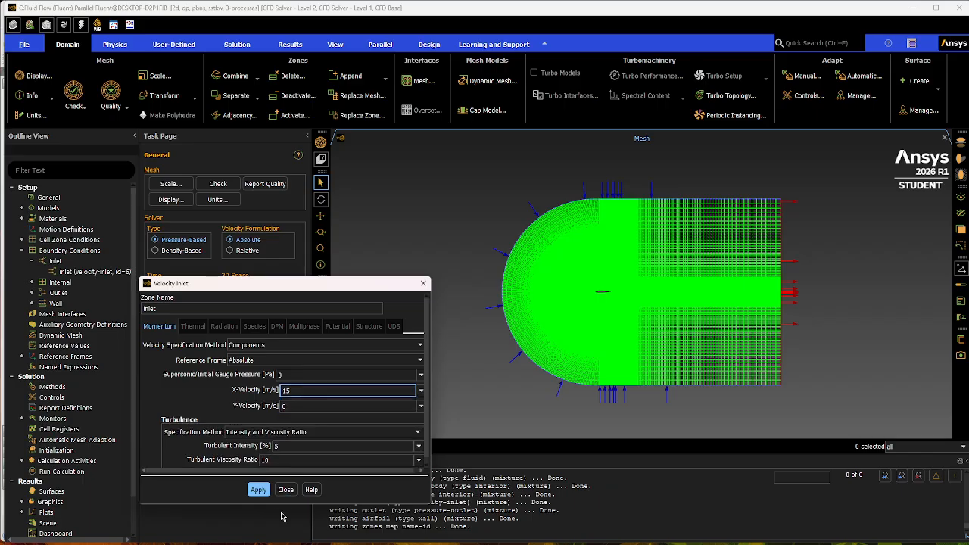
{"action": "left_click", "coordinate": [259, 492]}
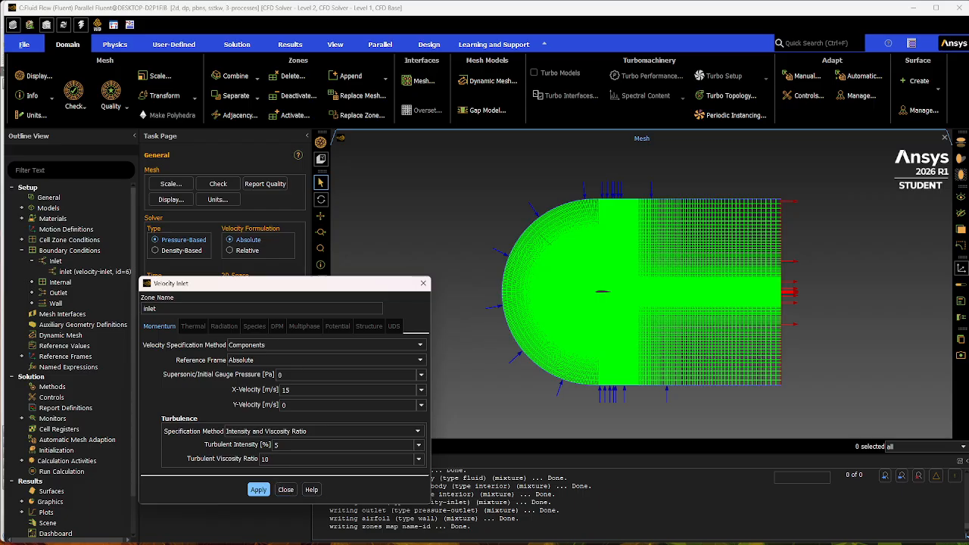
Switch to the EAS3101 Final Project Data workbook in the browser and examine the velocities in the V column.
{"action": "key", "text": "alt+Tab"}
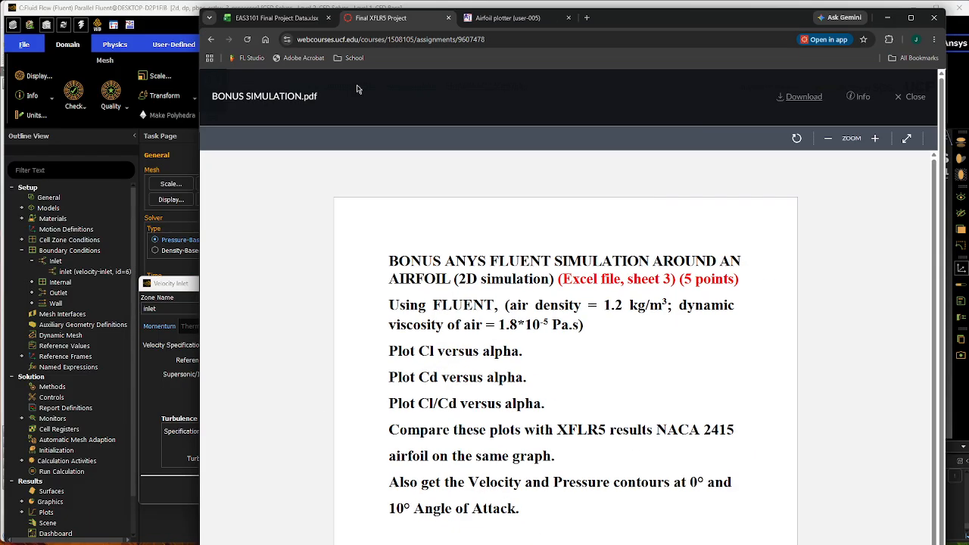
{"action": "left_click", "coordinate": [272, 18]}
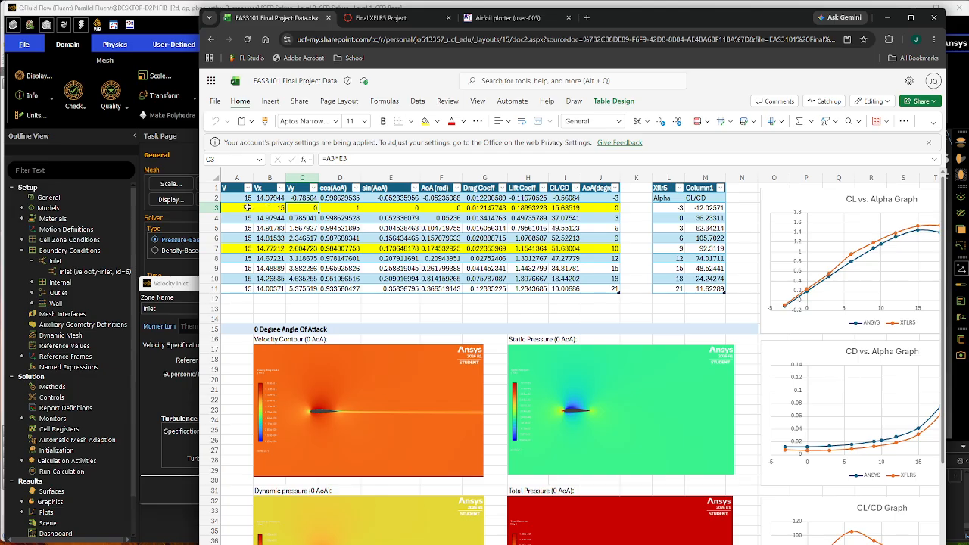
{"action": "left_click_drag", "start_coordinate": [241, 198], "coordinate": [244, 288]}
{"action": "left_click", "coordinate": [244, 306]}
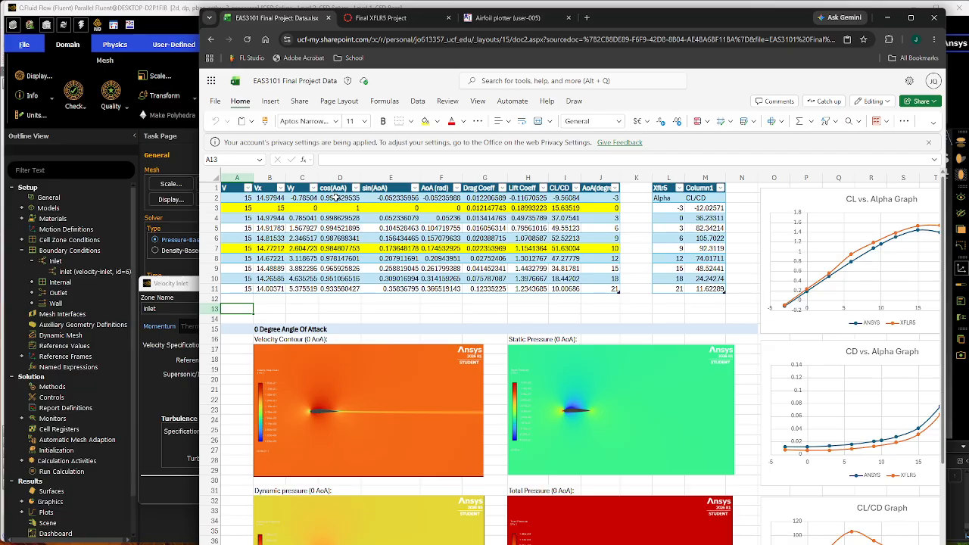
Compare the cos(AoA) and sin(AoA) formulas in the first data row of the velocity component table.
{"action": "left_click", "coordinate": [335, 197]}
{"action": "left_click", "coordinate": [383, 198]}
{"action": "left_click", "coordinate": [348, 199]}
{"action": "left_click", "coordinate": [387, 199]}
{"action": "left_click", "coordinate": [332, 200]}
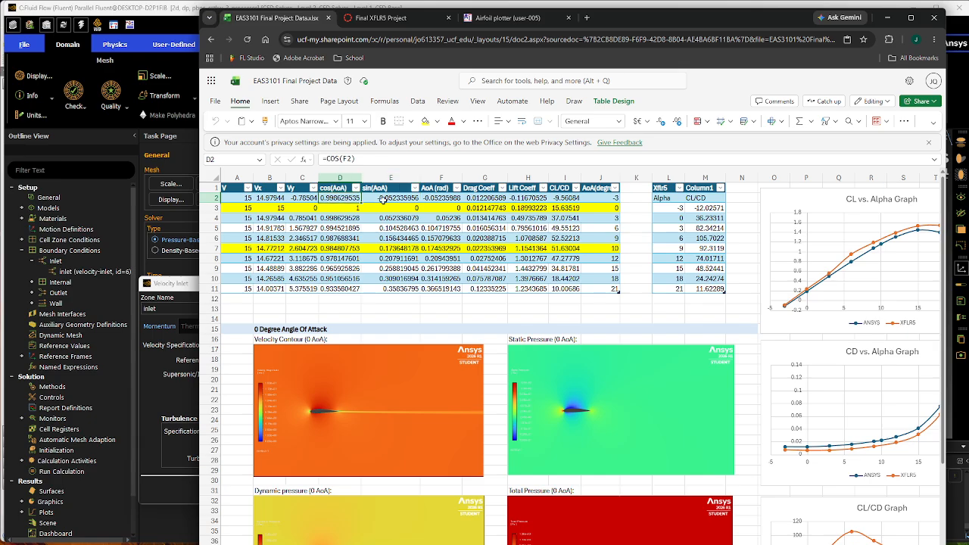
{"action": "left_click", "coordinate": [378, 199]}
{"action": "left_click", "coordinate": [343, 200]}
{"action": "left_click", "coordinate": [376, 197]}
{"action": "left_click", "coordinate": [333, 198]}
{"action": "left_click", "coordinate": [384, 198]}
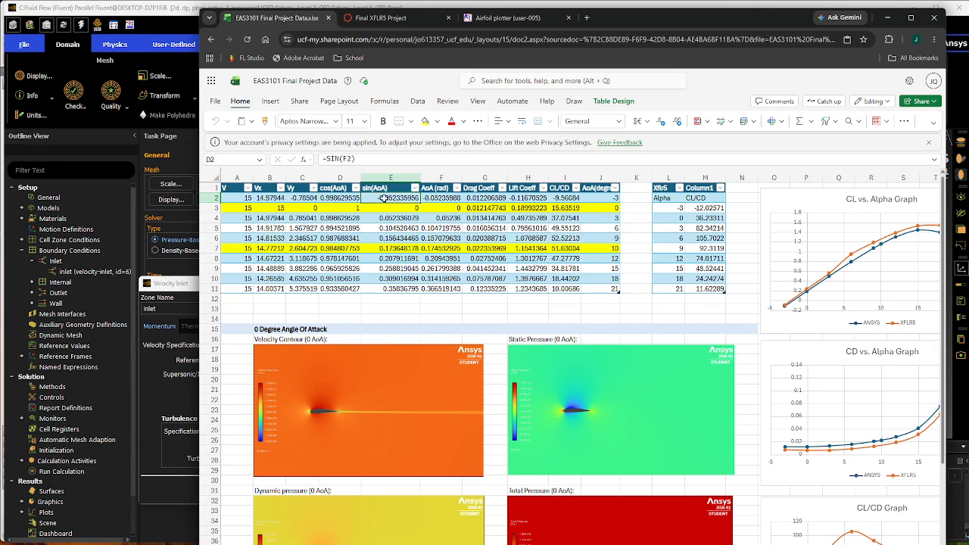
{"action": "left_click", "coordinate": [334, 198]}
{"action": "left_click", "coordinate": [382, 199]}
{"action": "left_click", "coordinate": [337, 199]}
{"action": "left_click", "coordinate": [386, 198]}
{"action": "left_click", "coordinate": [355, 198]}
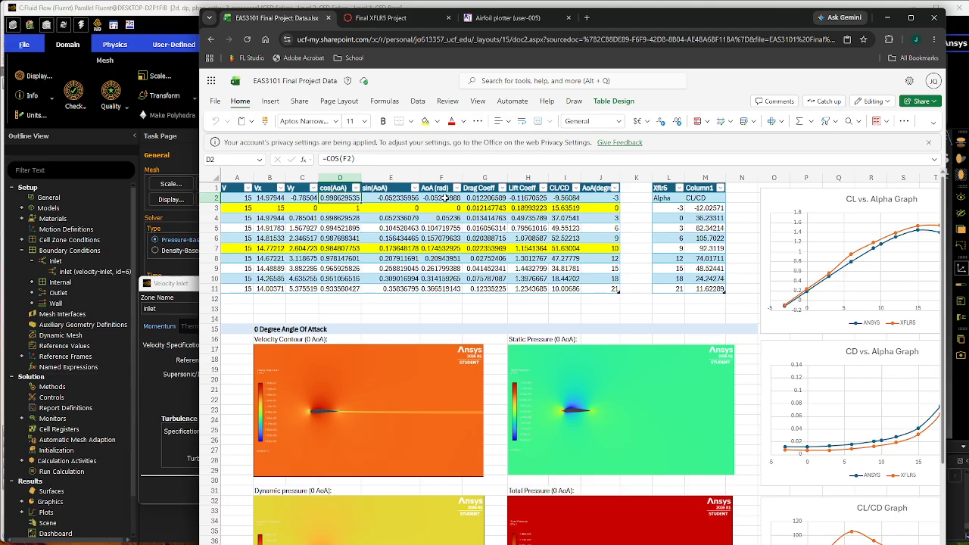
{"action": "left_click_drag", "start_coordinate": [349, 201], "coordinate": [392, 200]}
{"action": "left_click", "coordinate": [358, 210]}
{"action": "left_click", "coordinate": [379, 197]}
{"action": "left_click", "coordinate": [342, 199]}
{"action": "left_click", "coordinate": [388, 201]}
{"action": "left_click", "coordinate": [336, 200]}
Examine the angle-of-attack values in the AoA (rad) column.
{"action": "left_click", "coordinate": [438, 199]}
{"action": "left_click_drag", "start_coordinate": [446, 198], "coordinate": [442, 294]}
{"action": "left_click", "coordinate": [438, 300]}
{"action": "left_click_drag", "start_coordinate": [435, 198], "coordinate": [443, 291]}
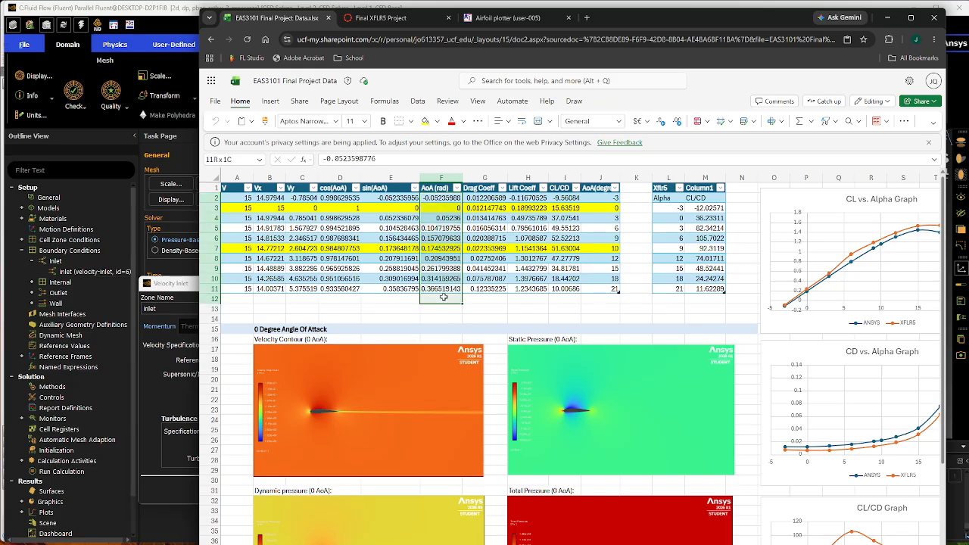
Examine the cos(AoA), sin(AoA), radian and degree angle columns, plus the yellow-highlighted rows for 0 and 10 degrees.
{"action": "left_click", "coordinate": [395, 301]}
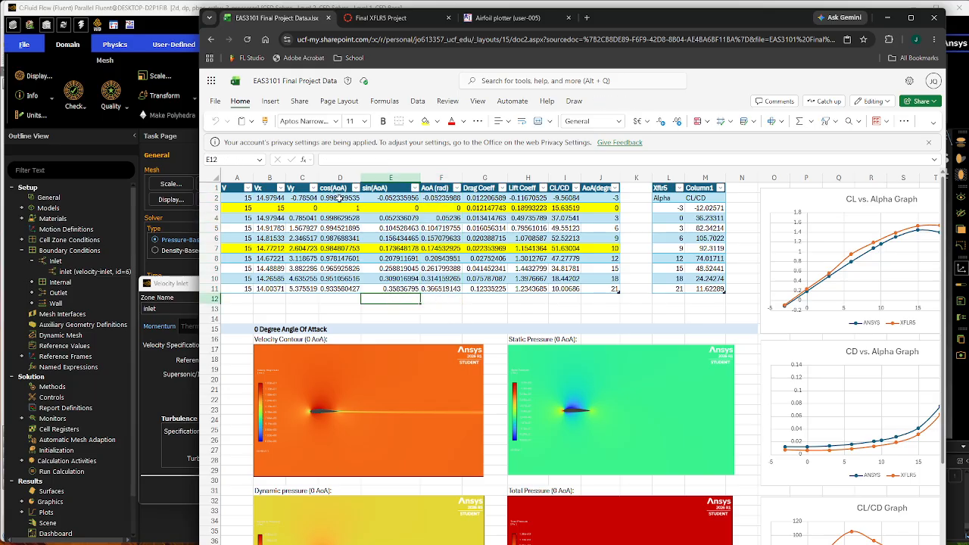
{"action": "left_click_drag", "start_coordinate": [338, 198], "coordinate": [351, 288]}
{"action": "left_click_drag", "start_coordinate": [390, 198], "coordinate": [388, 294]}
{"action": "left_click", "coordinate": [379, 309]}
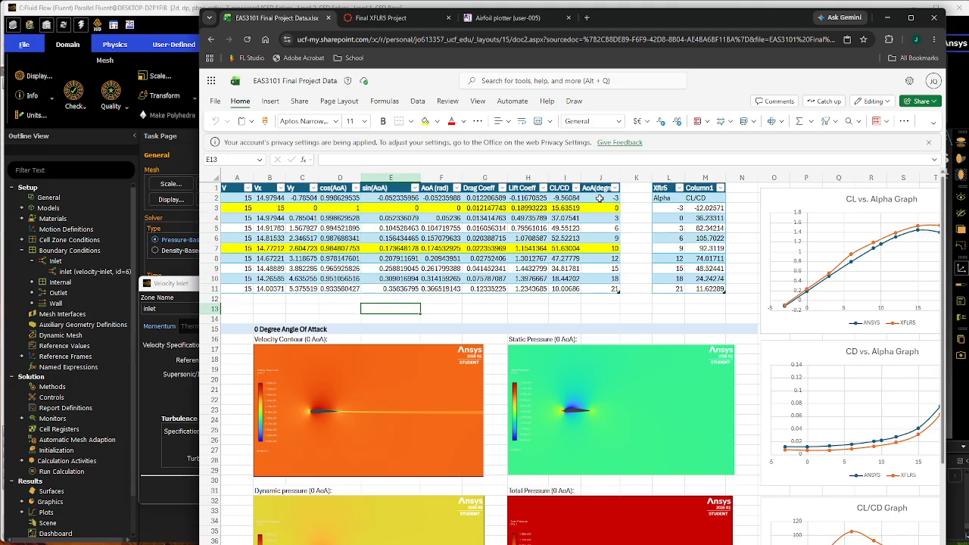
{"action": "left_click_drag", "start_coordinate": [598, 199], "coordinate": [603, 289]}
{"action": "left_click", "coordinate": [564, 308]}
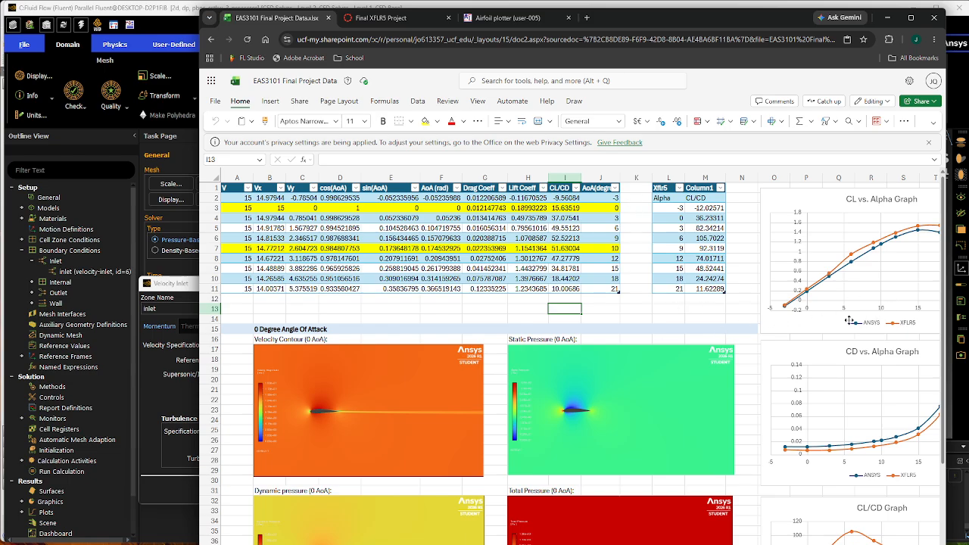
{"action": "left_click_drag", "start_coordinate": [444, 195], "coordinate": [438, 269]}
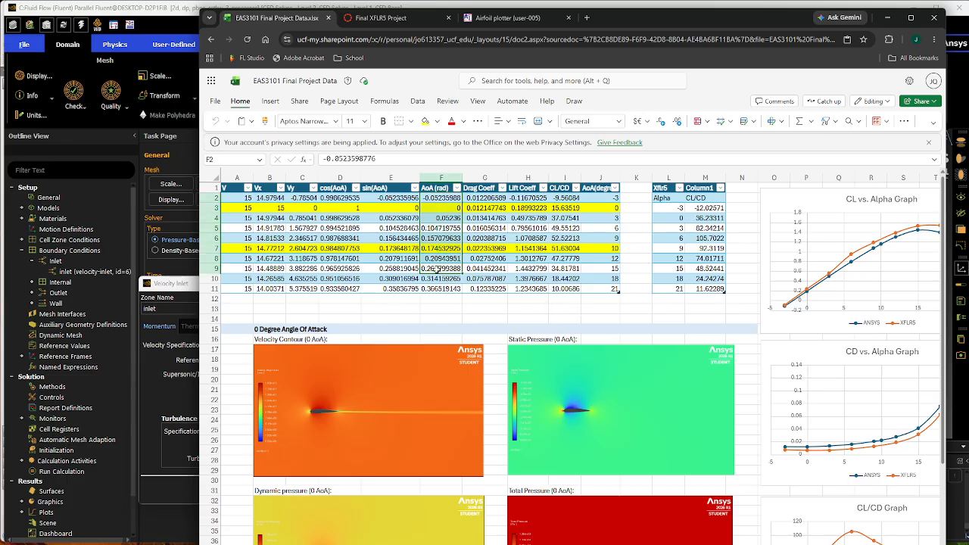
{"action": "left_click", "coordinate": [437, 306]}
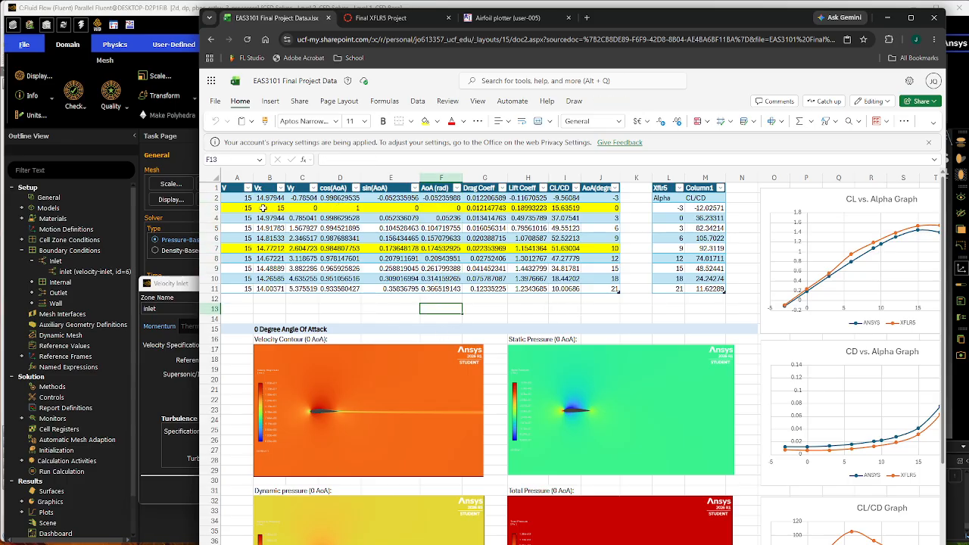
{"action": "left_click_drag", "start_coordinate": [247, 208], "coordinate": [604, 209]}
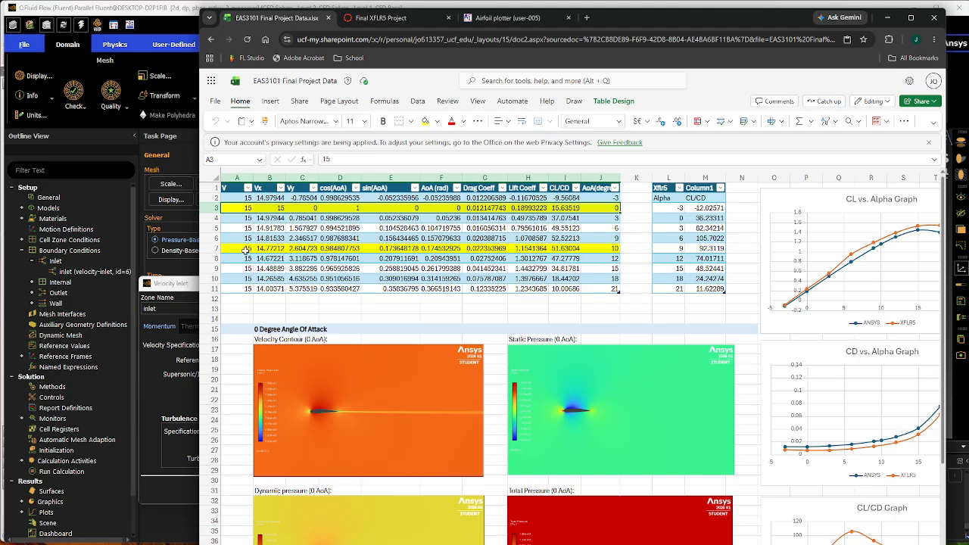
{"action": "left_click_drag", "start_coordinate": [245, 251], "coordinate": [614, 252]}
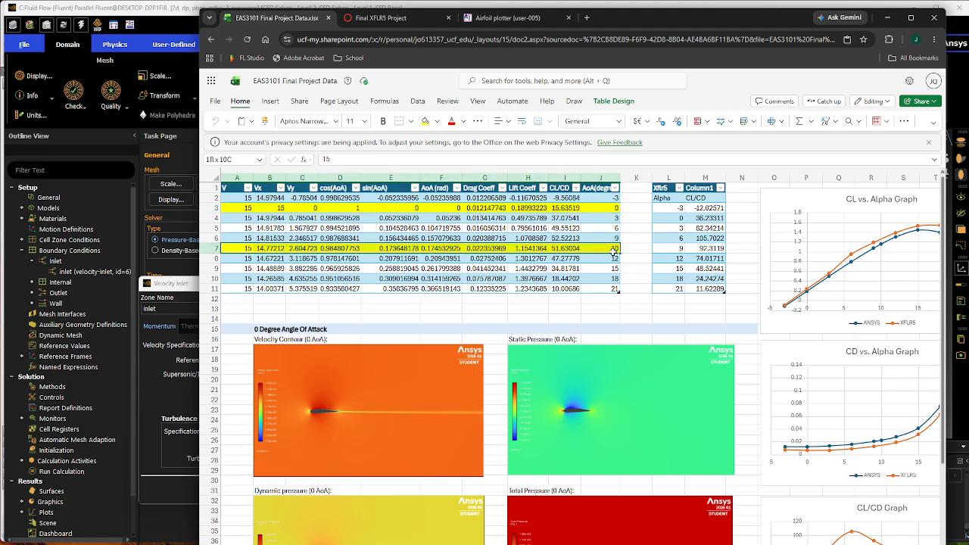
{"action": "left_click", "coordinate": [411, 310]}
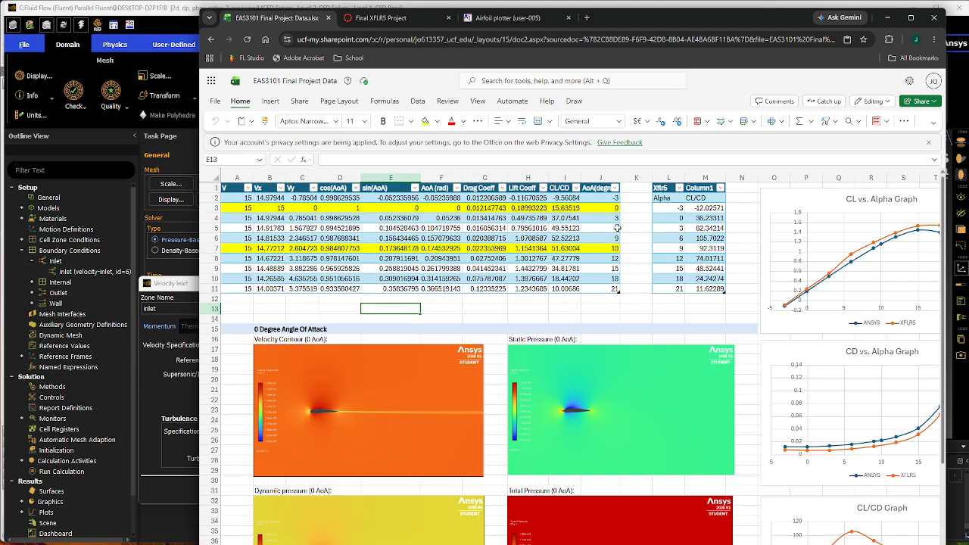
Return to Fluent, apply and close the Velocity Inlet settings, and collapse the boundary conditions branch.
{"action": "left_click", "coordinate": [888, 16]}
{"action": "left_click", "coordinate": [258, 490]}
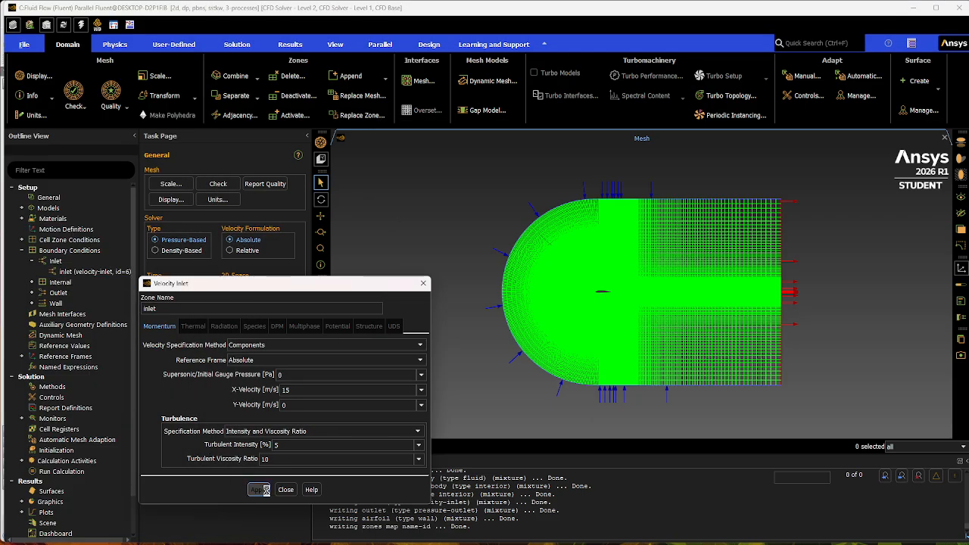
{"action": "left_click", "coordinate": [286, 490]}
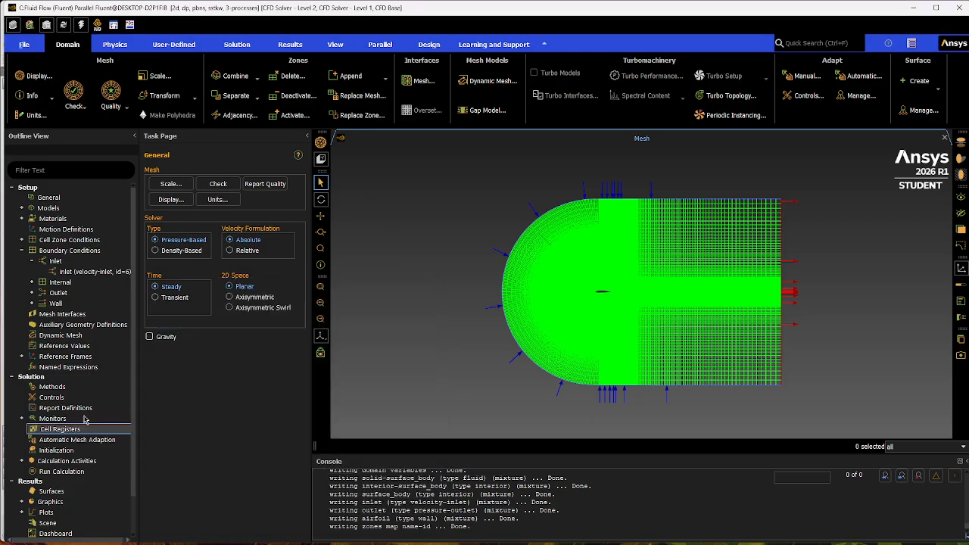
{"action": "left_click", "coordinate": [31, 261]}
{"action": "left_click", "coordinate": [22, 250]}
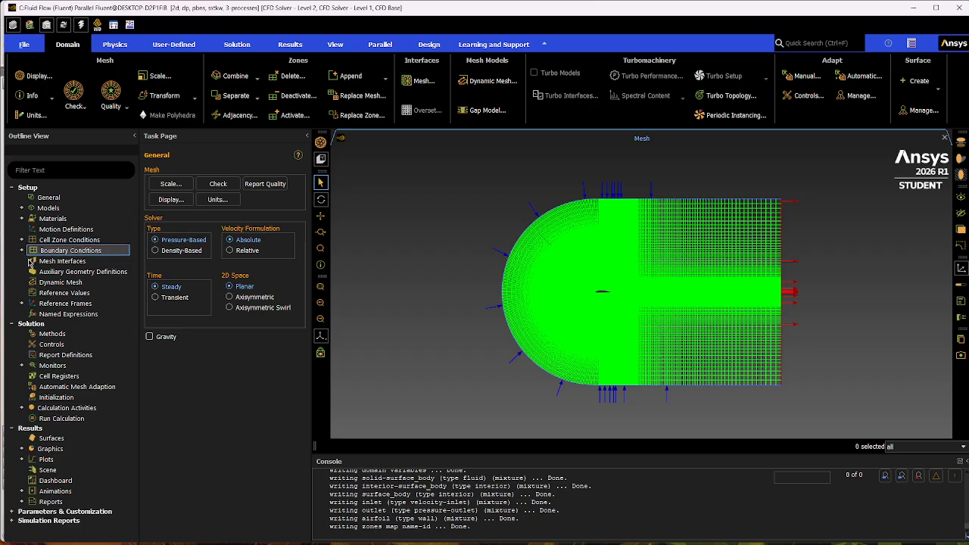
Define a new drag force report named drag-coeff that outputs the drag coefficient for the airfoil zone.
{"action": "right_click", "coordinate": [75, 357]}
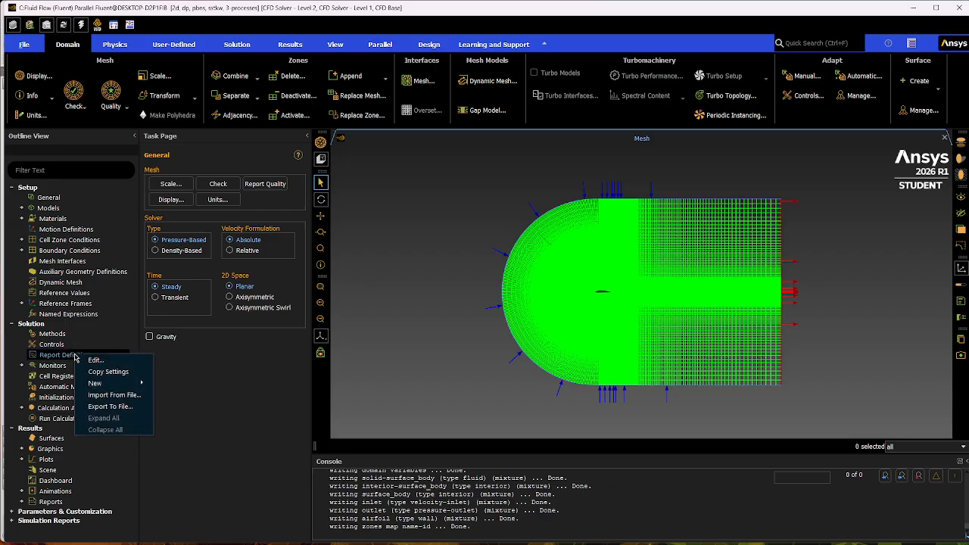
{"action": "mouse_move", "coordinate": [99, 389]}
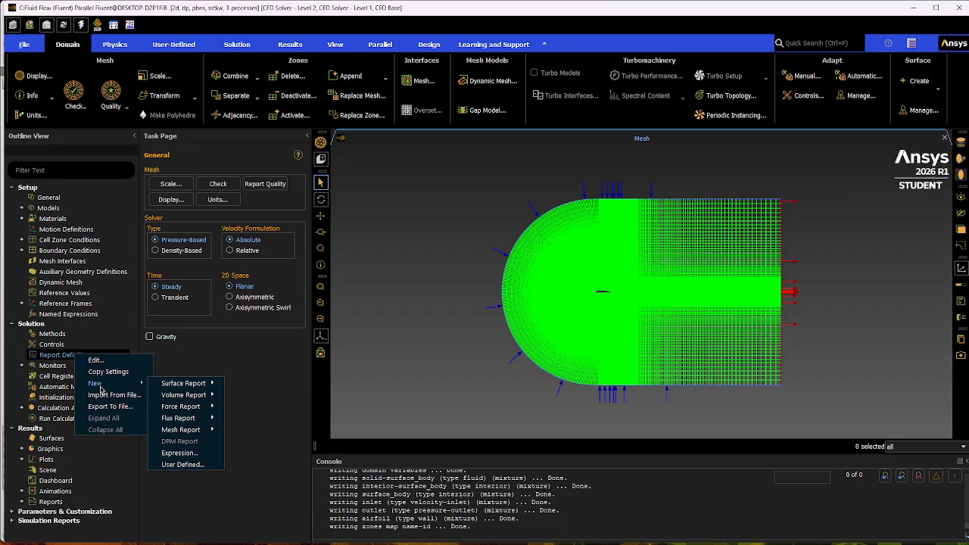
{"action": "mouse_move", "coordinate": [186, 407]}
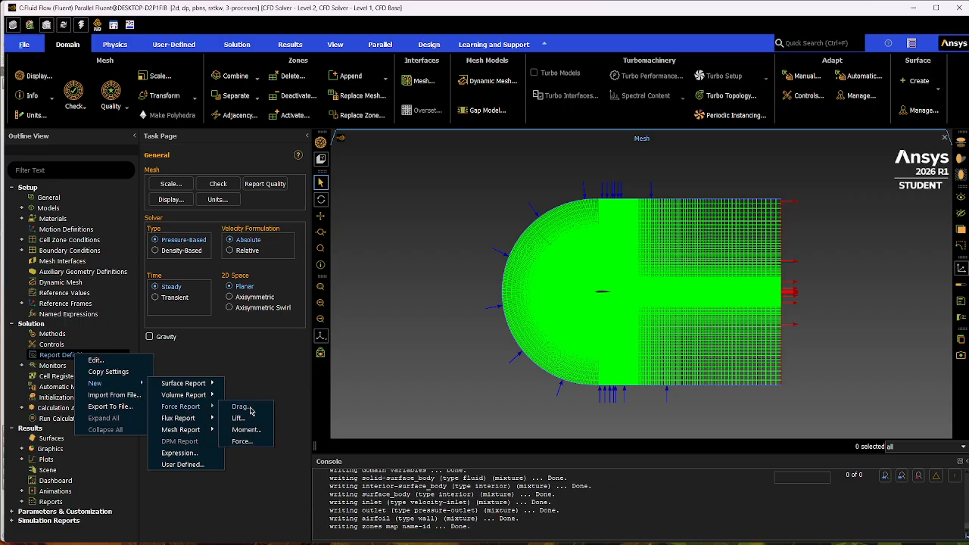
{"action": "left_click", "coordinate": [244, 409]}
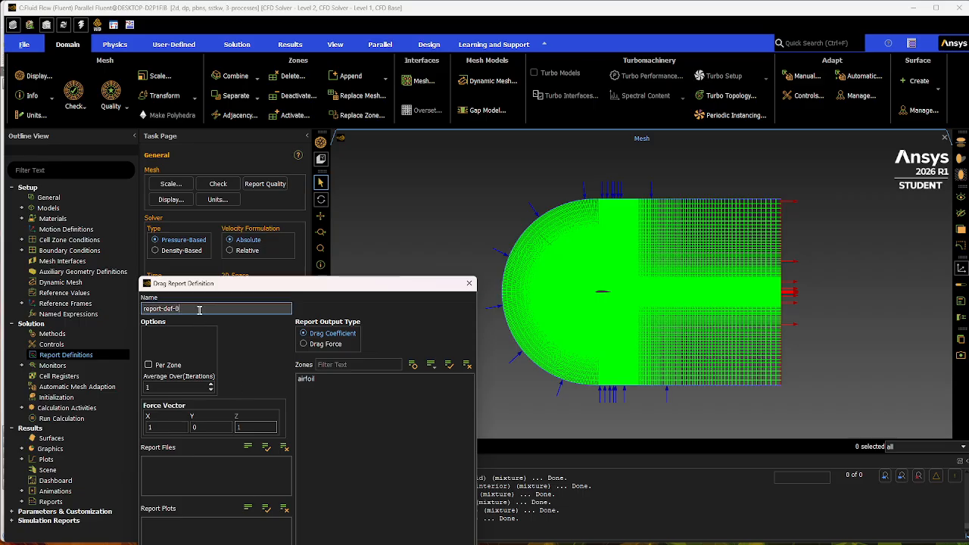
{"action": "type", "text": "drag-coeff"}
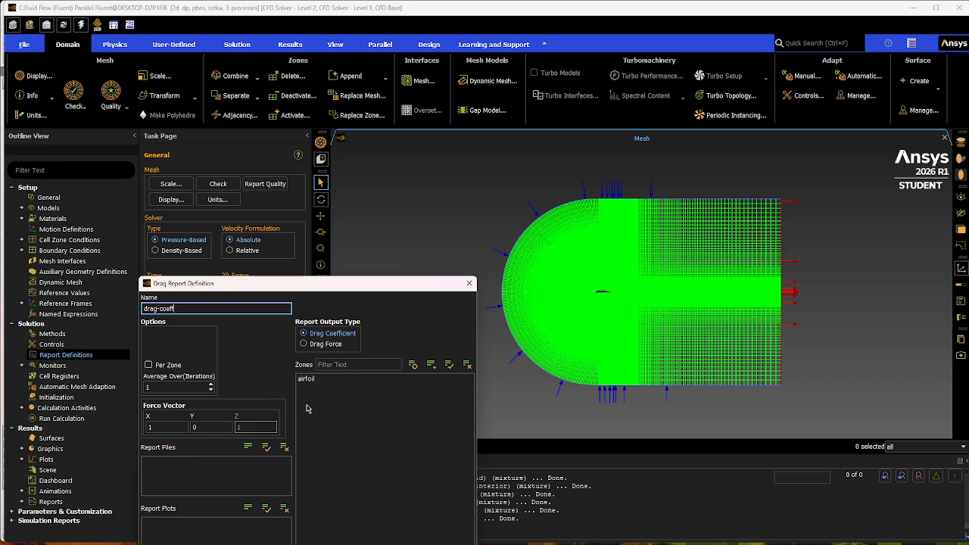
{"action": "left_click", "coordinate": [324, 381]}
{"action": "left_click", "coordinate": [325, 380]}
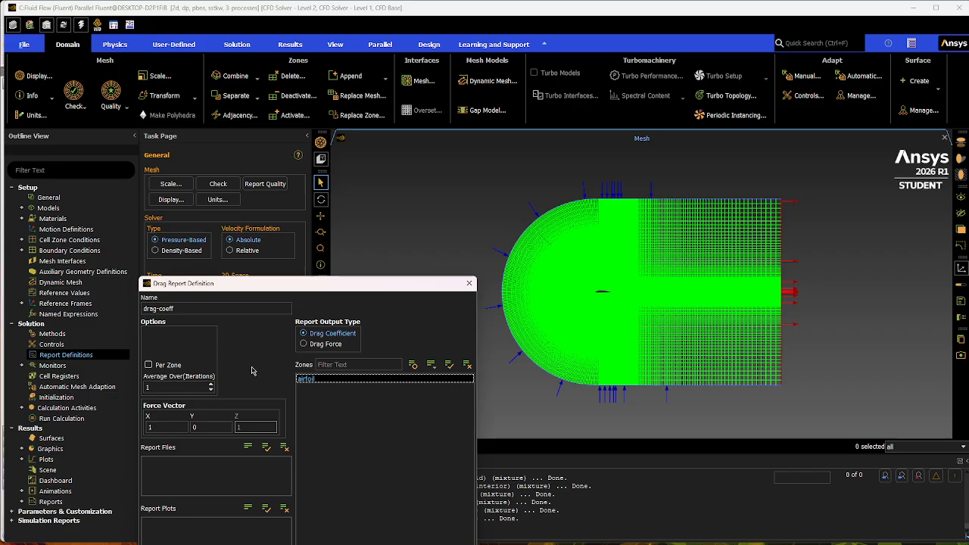
Check the X and Y force vector components of the drag report and confirm the definition.
{"action": "left_click", "coordinate": [204, 426]}
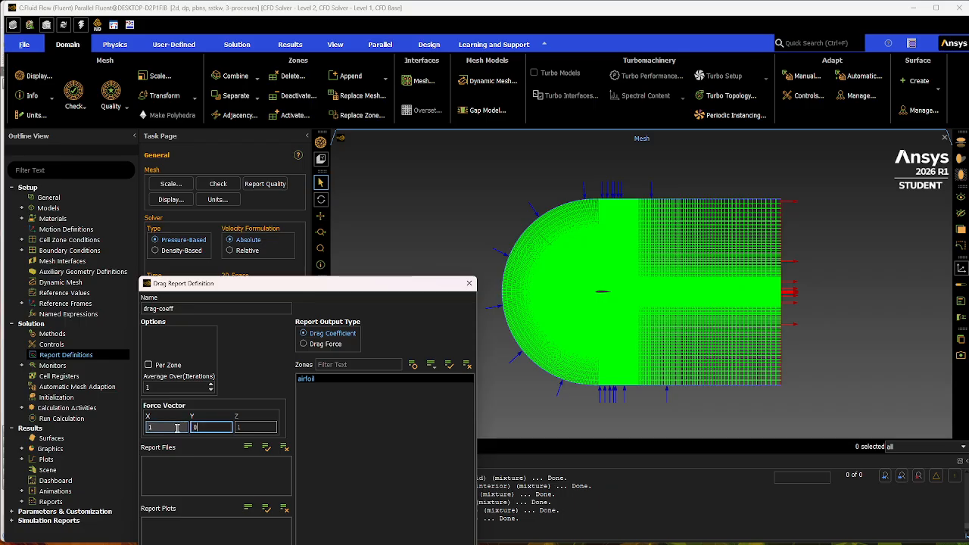
{"action": "double_click", "coordinate": [177, 428]}
{"action": "left_click", "coordinate": [207, 428]}
{"action": "left_click", "coordinate": [163, 428]}
{"action": "left_click", "coordinate": [212, 428]}
{"action": "left_click", "coordinate": [176, 428]}
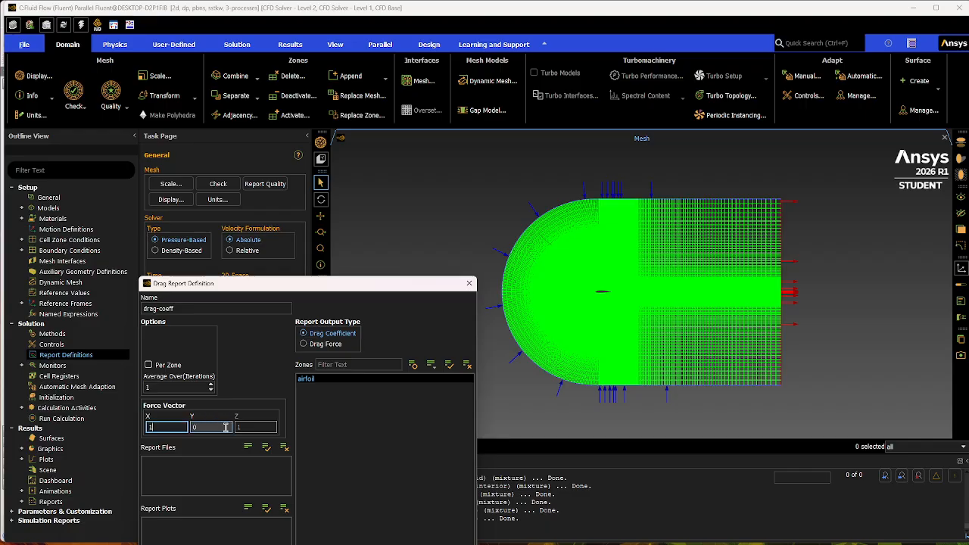
{"action": "left_click", "coordinate": [214, 427]}
{"action": "left_click", "coordinate": [179, 427]}
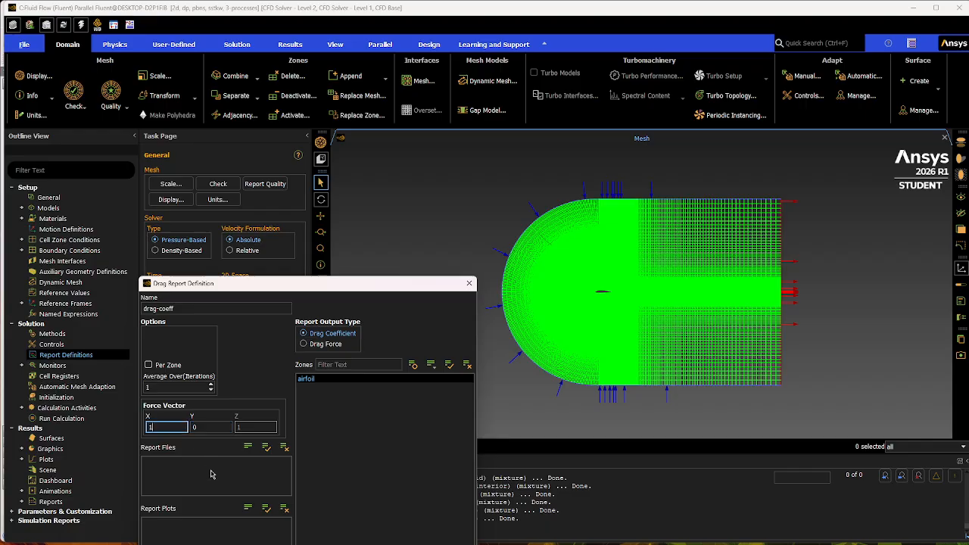
{"action": "left_click", "coordinate": [261, 389]}
{"action": "key", "text": "Return"}
Create a lift force report named lift-coeff that outputs the lift coefficient for the airfoil zone.
{"action": "left_click", "coordinate": [21, 354]}
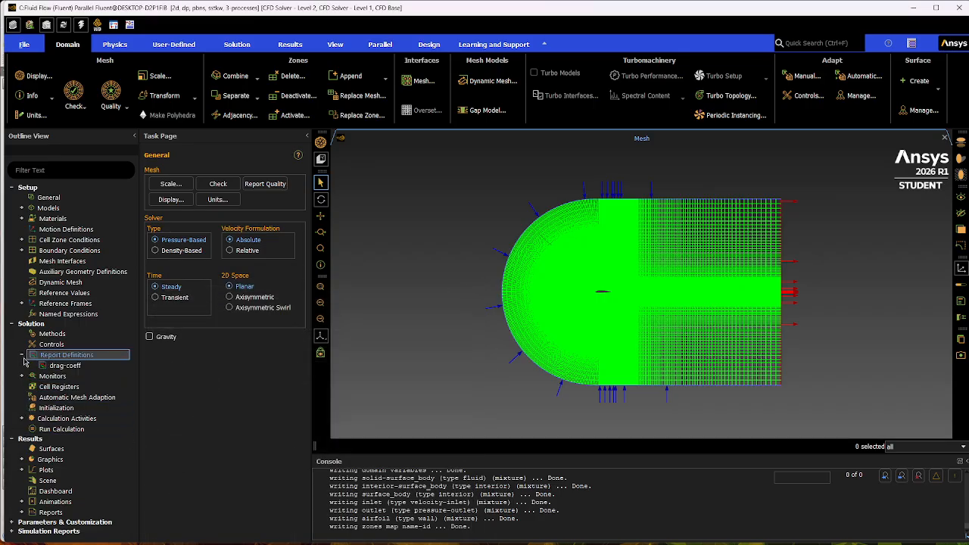
{"action": "left_click", "coordinate": [52, 358]}
{"action": "right_click", "coordinate": [68, 359]}
{"action": "mouse_move", "coordinate": [106, 386]}
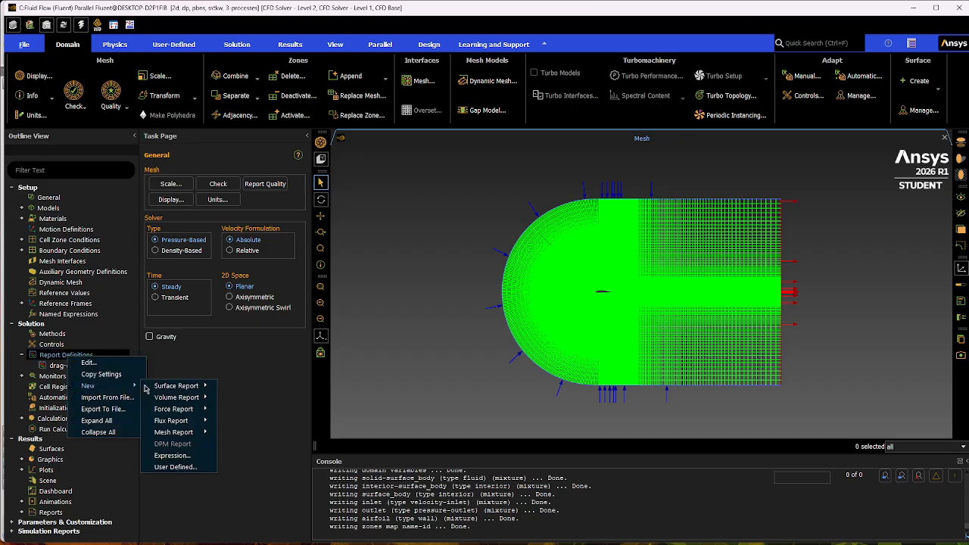
{"action": "mouse_move", "coordinate": [186, 413]}
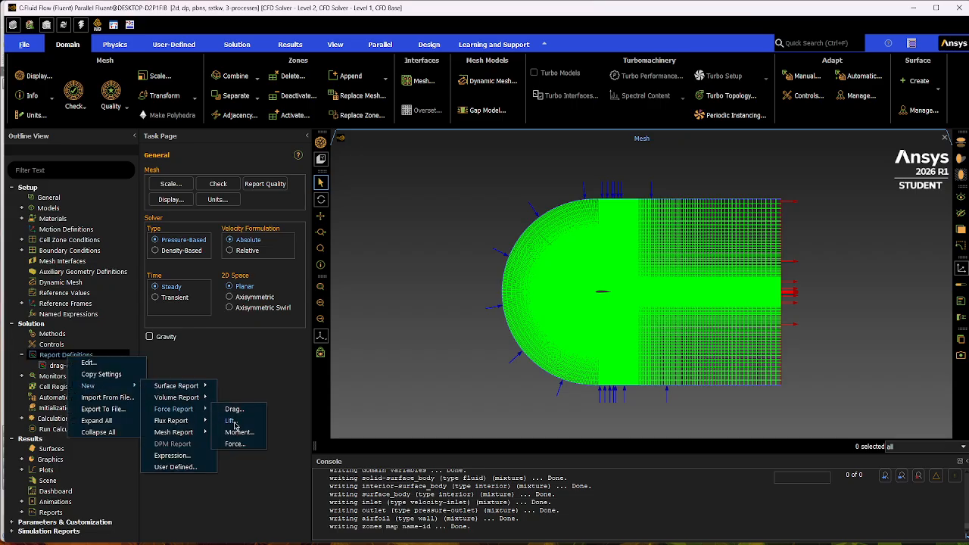
{"action": "left_click", "coordinate": [232, 421]}
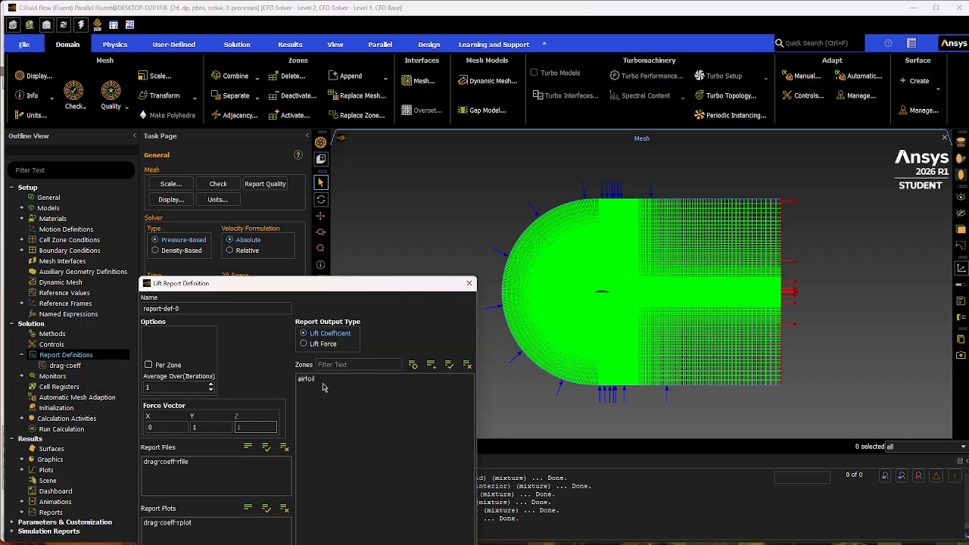
{"action": "left_click", "coordinate": [321, 380]}
{"action": "triple_click", "coordinate": [142, 309]}
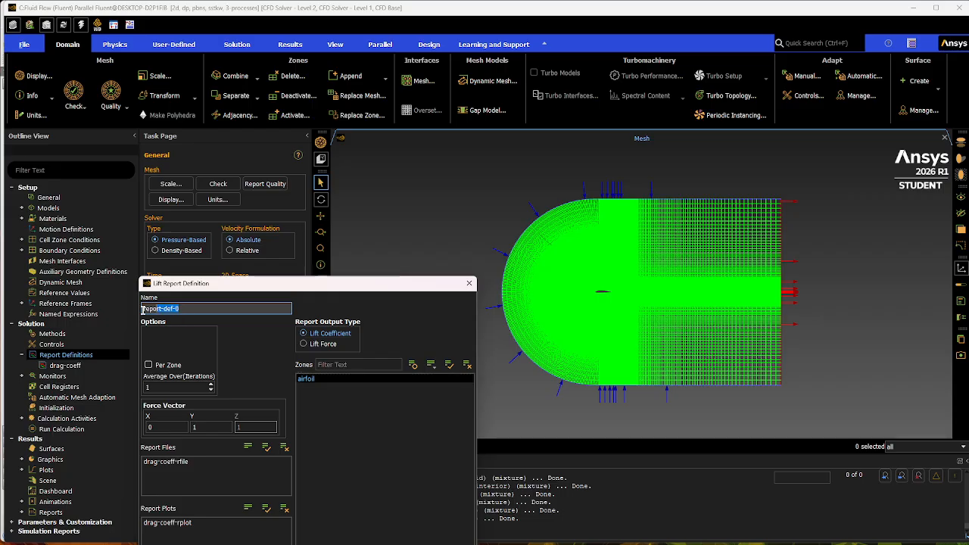
{"action": "key", "text": "BackSpace"}
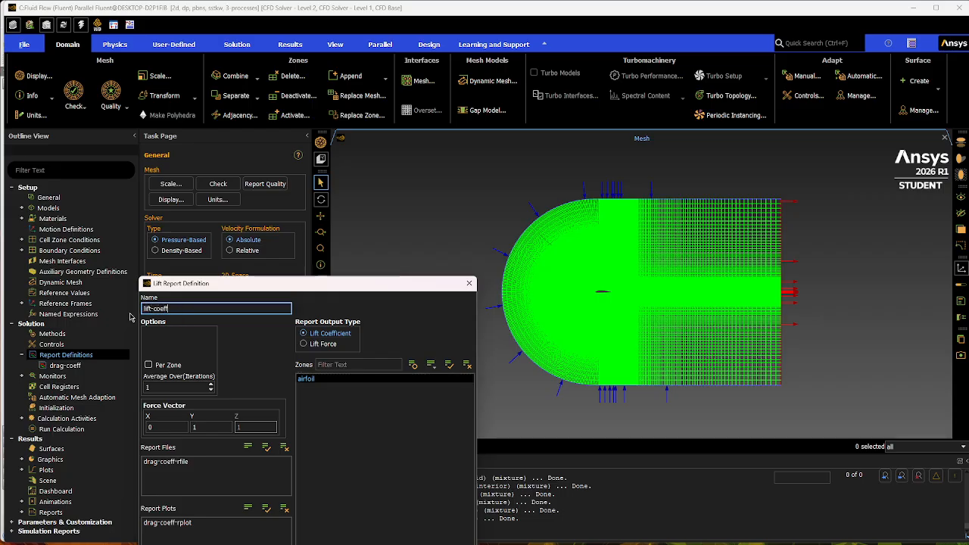
{"action": "left_click", "coordinate": [257, 360]}
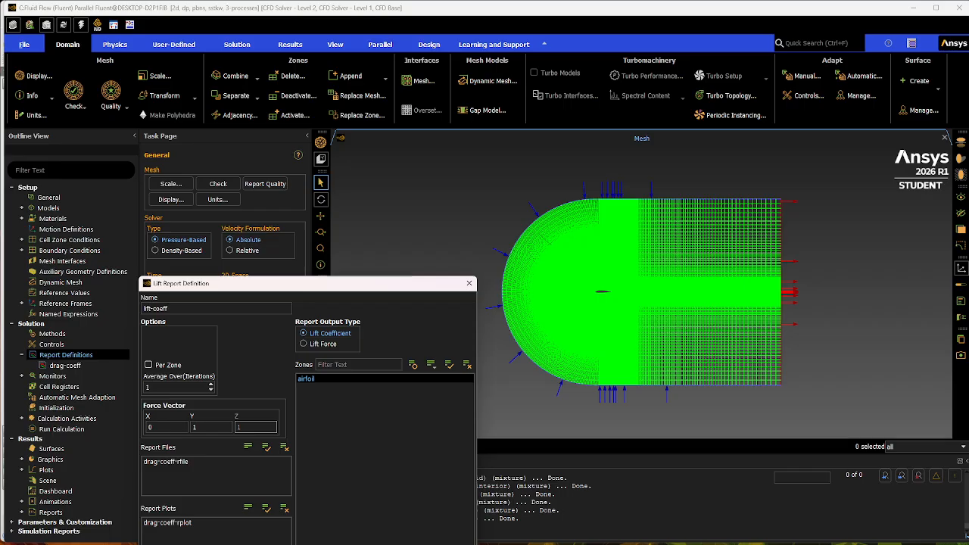
{"action": "key", "text": "Return"}
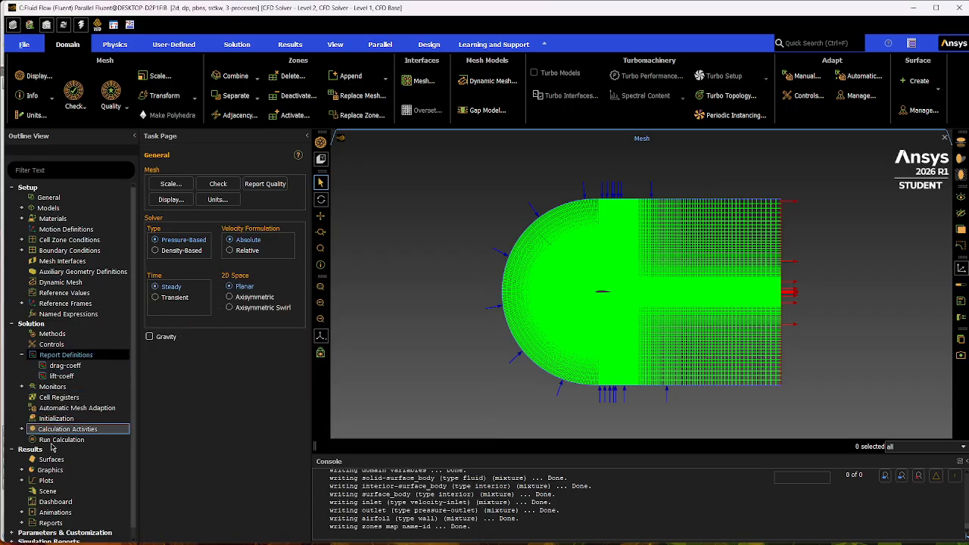
Set the number of iterations for hybrid initialization to 40 and apply the setting.
{"action": "left_click", "coordinate": [98, 420]}
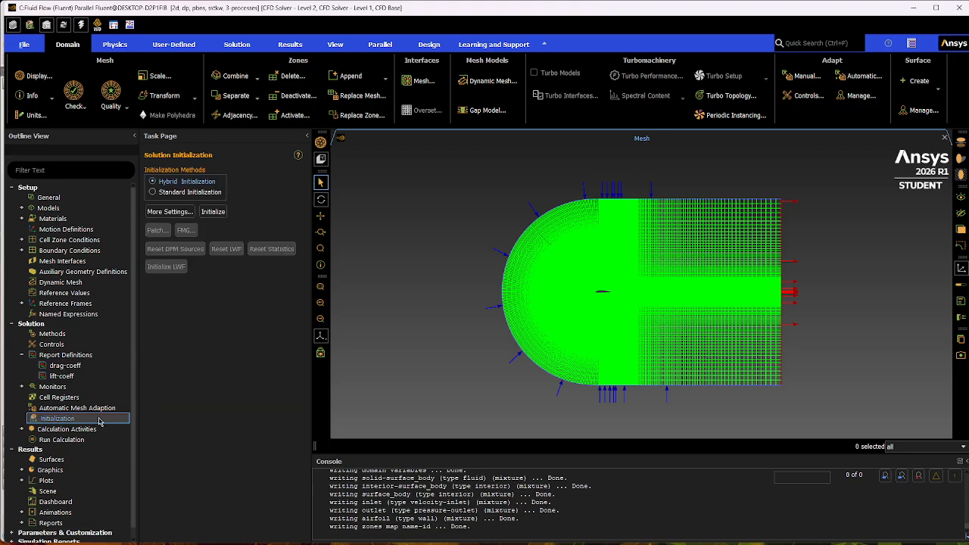
{"action": "left_click", "coordinate": [169, 212]}
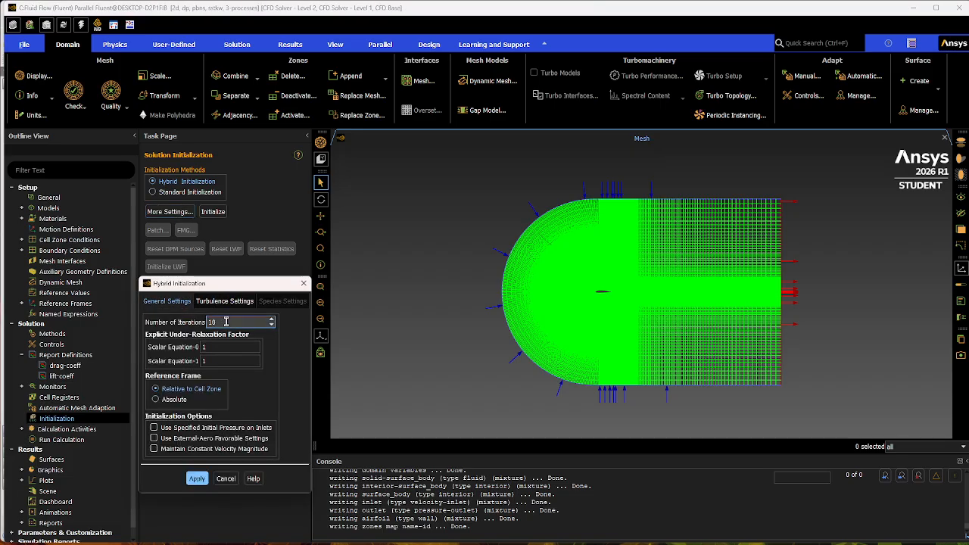
{"action": "left_click_drag", "start_coordinate": [228, 323], "coordinate": [207, 325]}
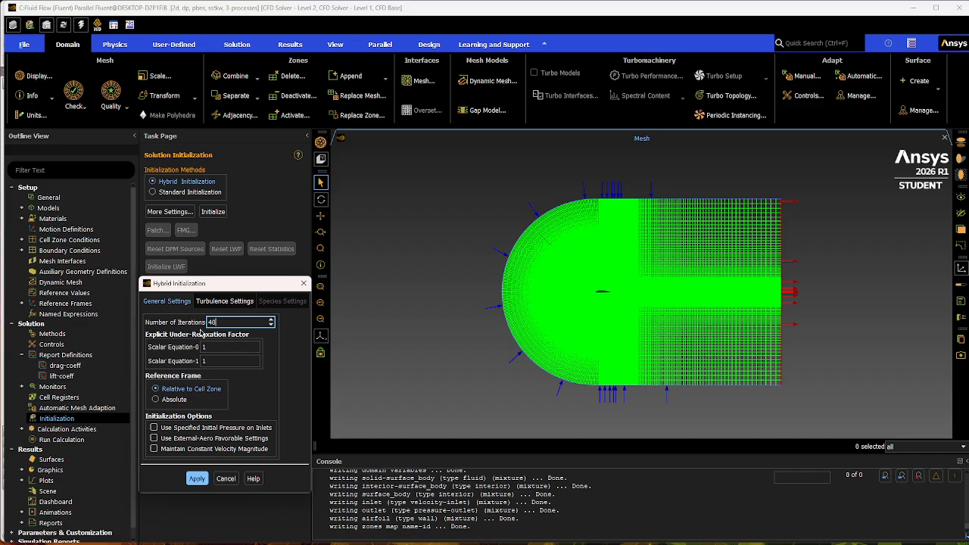
{"action": "left_click", "coordinate": [198, 479]}
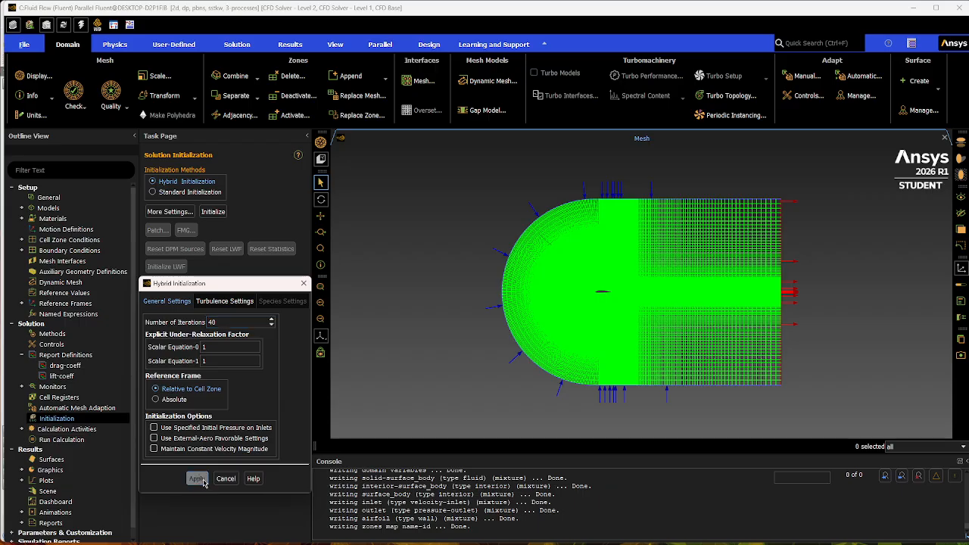
{"action": "left_click", "coordinate": [229, 480]}
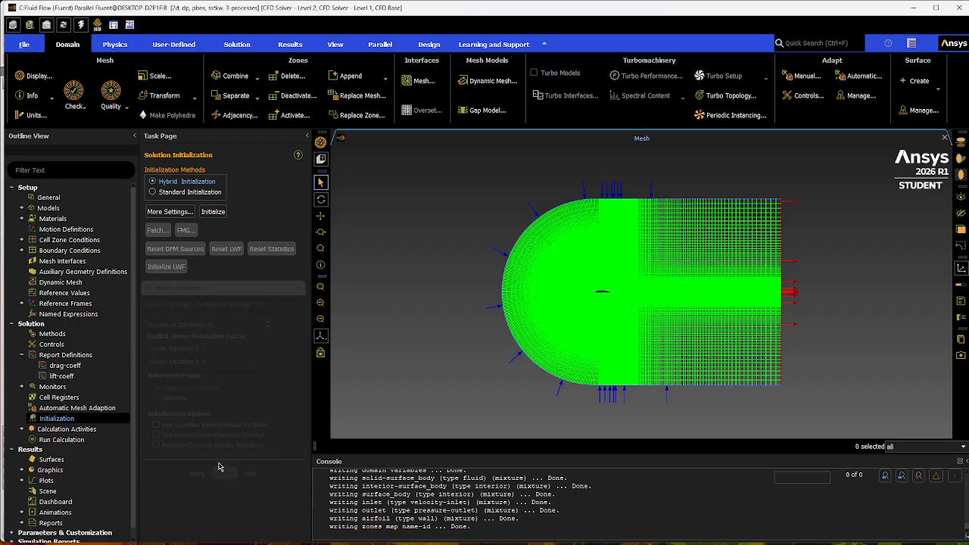
Initialize the solution with the hybrid method and open the Run Calculation settings.
{"action": "left_click", "coordinate": [214, 213]}
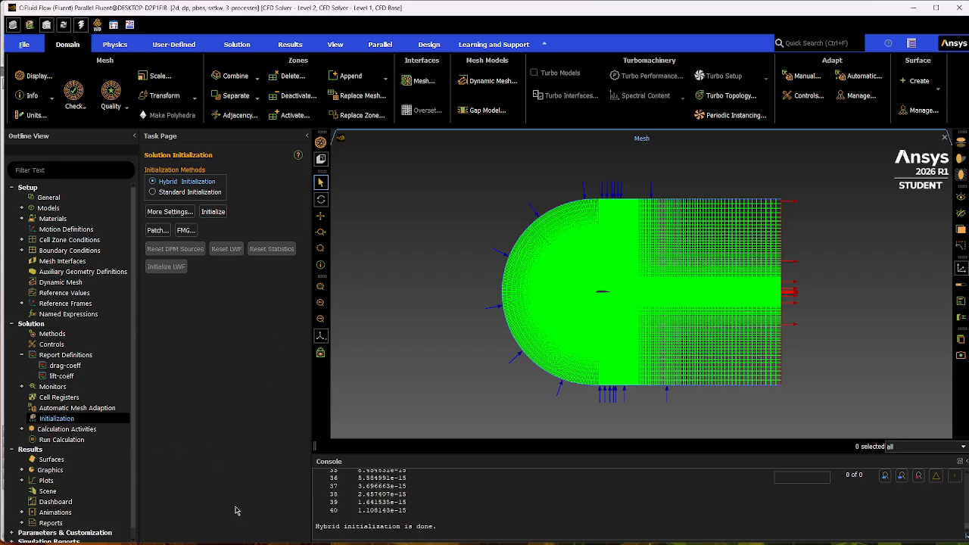
{"action": "left_click", "coordinate": [97, 440]}
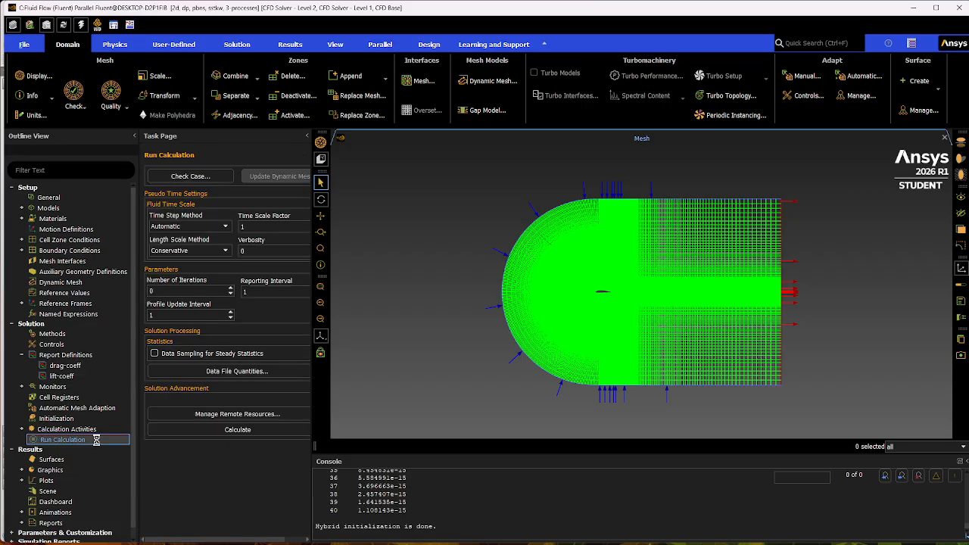
Set the number of iterations to 1000 and start the calculation.
{"action": "left_click", "coordinate": [176, 291]}
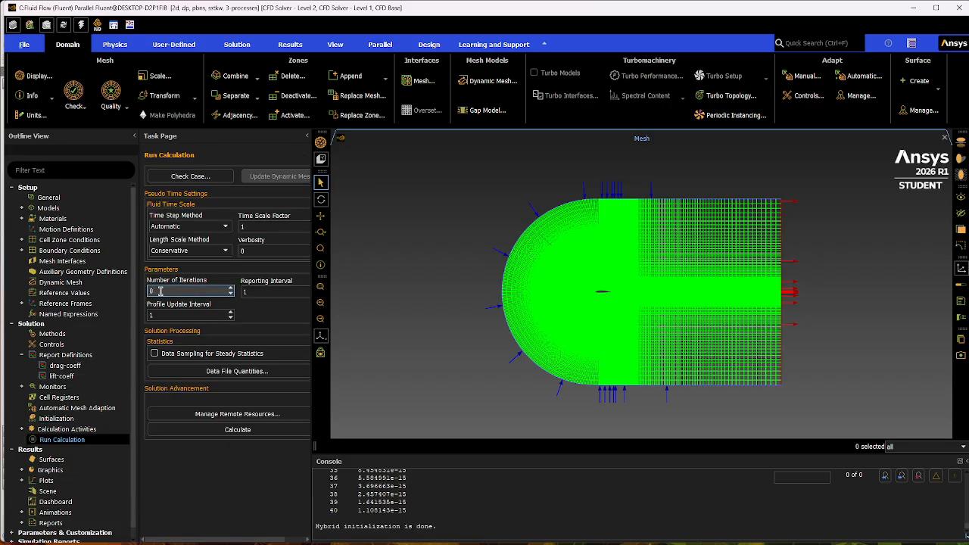
{"action": "left_click_drag", "start_coordinate": [161, 291], "coordinate": [146, 296]}
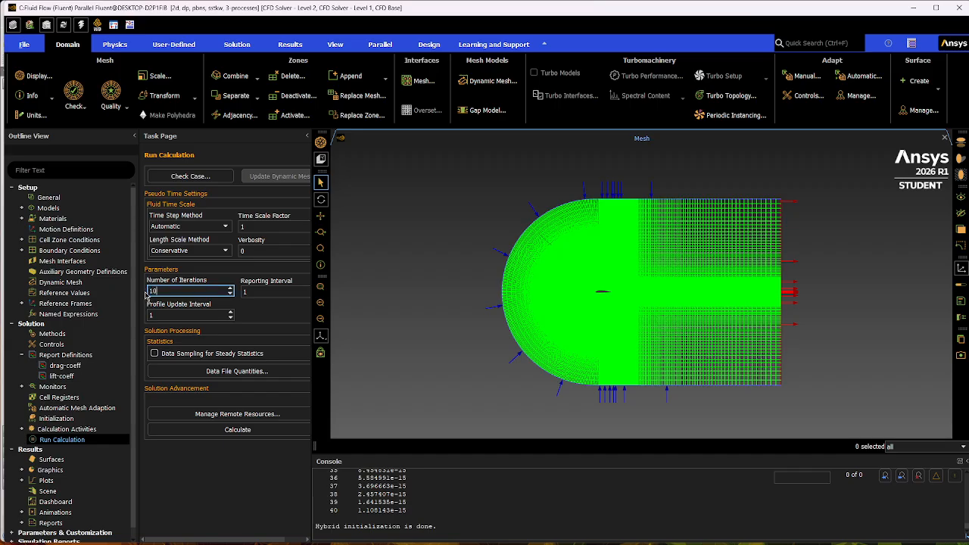
{"action": "left_click", "coordinate": [229, 490]}
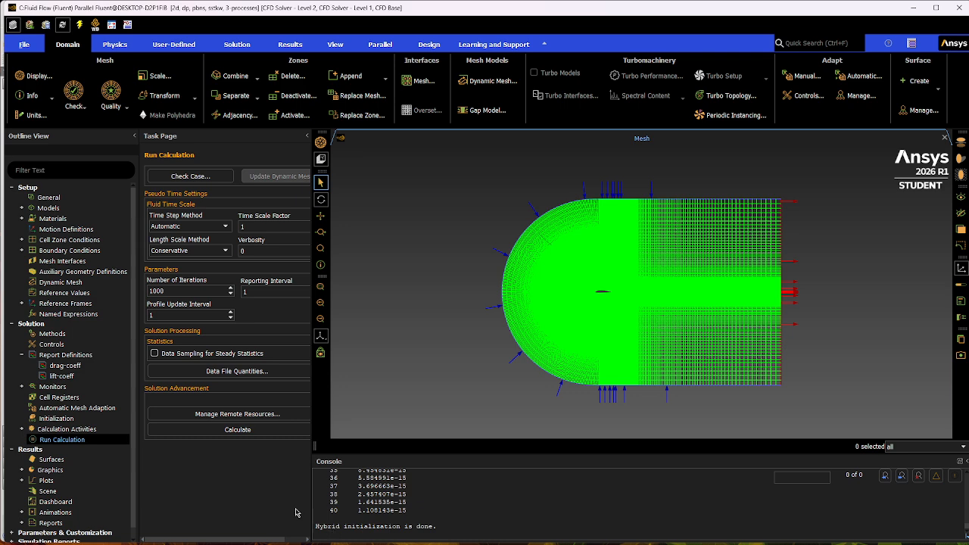
{"action": "left_click", "coordinate": [234, 430]}
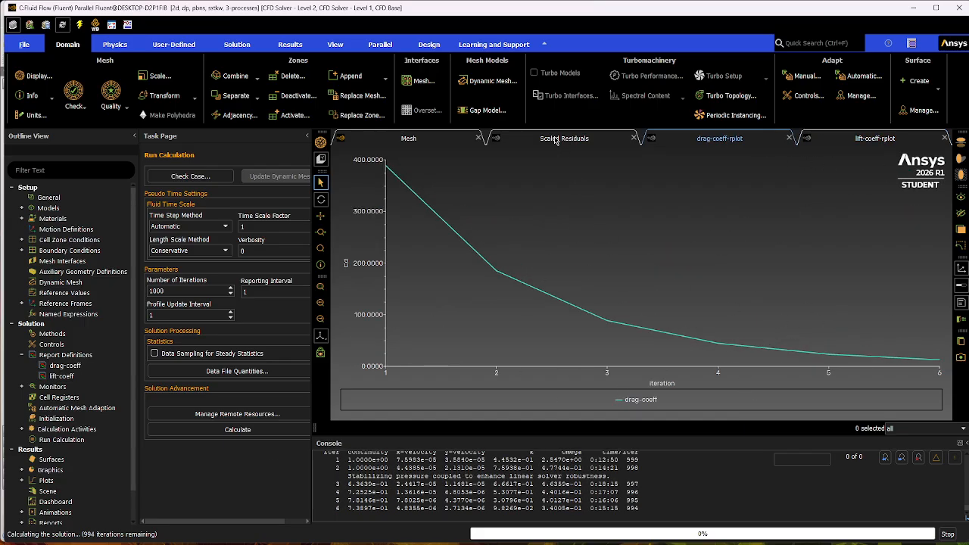
Check the scaled residuals, drag coefficient and lift coefficient plots while the solution is being calculated.
{"action": "left_click", "coordinate": [856, 140]}
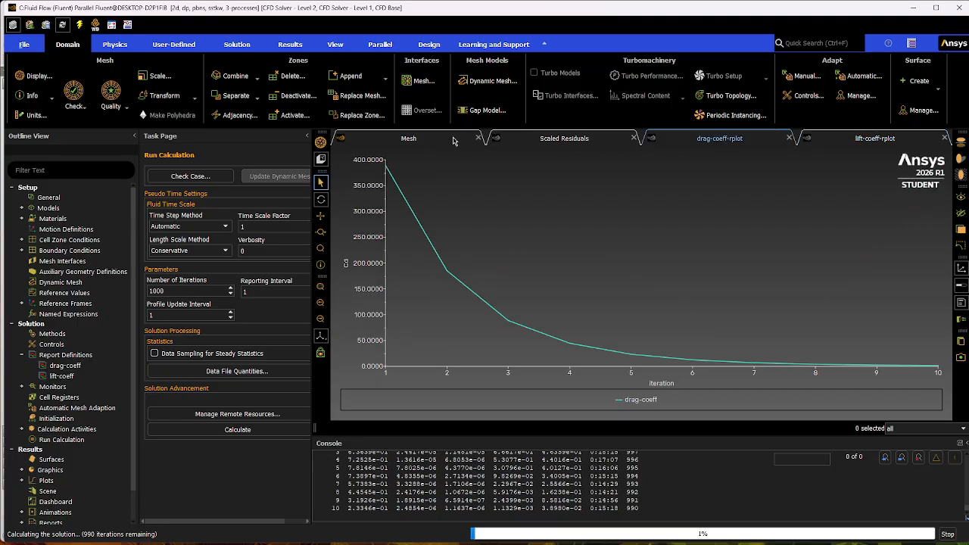
{"action": "left_click", "coordinate": [555, 141]}
{"action": "left_click", "coordinate": [712, 140]}
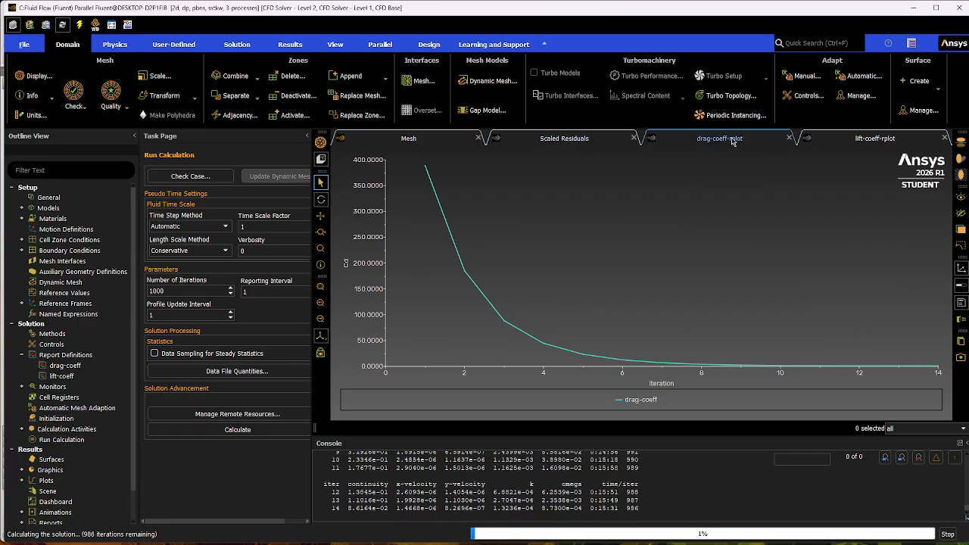
{"action": "left_click", "coordinate": [840, 141]}
{"action": "left_click", "coordinate": [580, 144]}
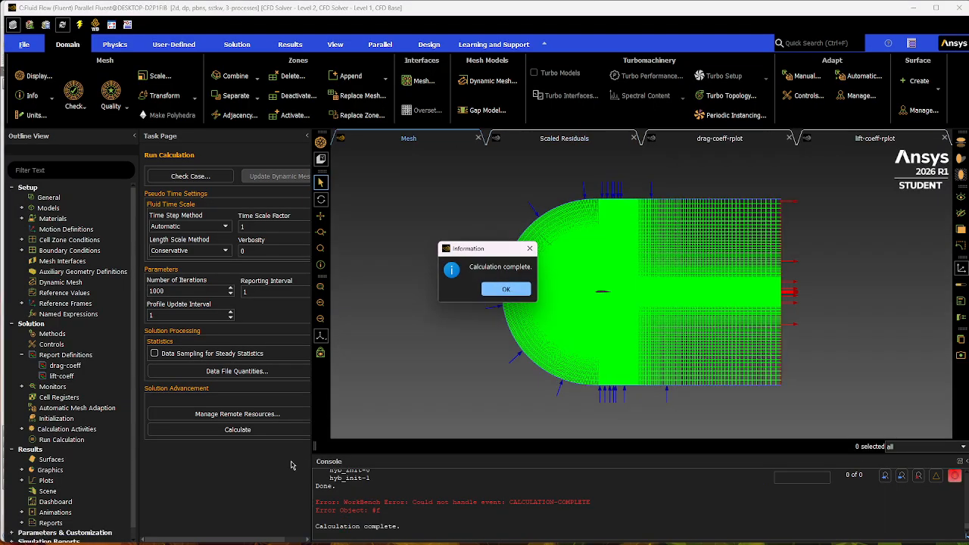
Dismiss the calculation message and review the console output for the solution's convergence.
{"action": "left_click", "coordinate": [500, 291]}
{"action": "scroll", "coordinate": [401, 516], "scroll_direction": "up", "scroll_amount": 1}
{"action": "scroll", "coordinate": [401, 516], "scroll_direction": "up", "scroll_amount": 5}
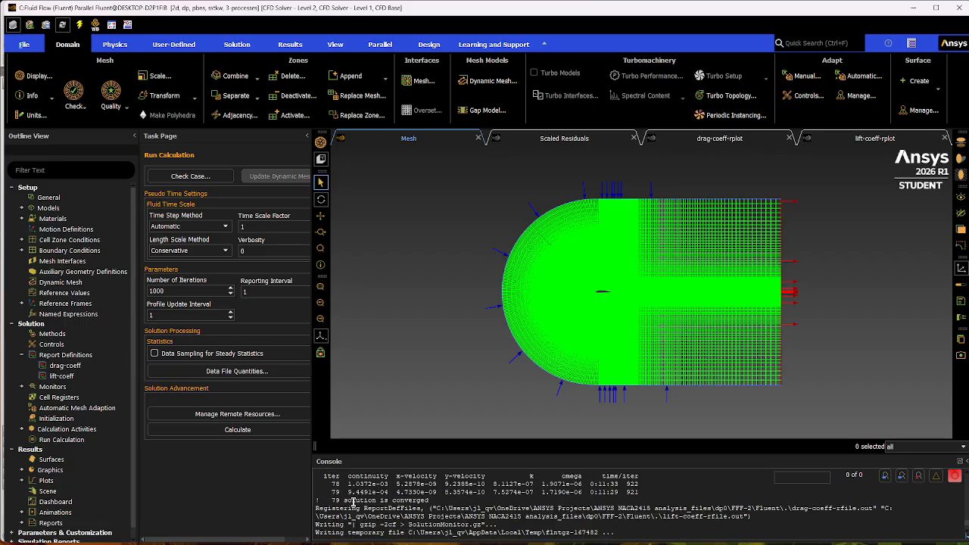
{"action": "left_click_drag", "start_coordinate": [330, 501], "coordinate": [459, 501]}
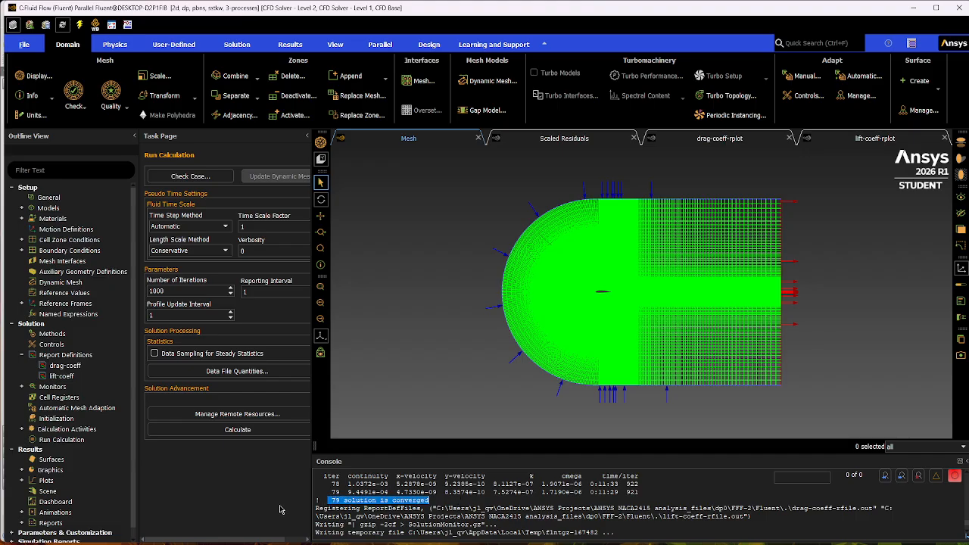
{"action": "left_click", "coordinate": [497, 501]}
{"action": "scroll", "coordinate": [452, 505], "scroll_direction": "down", "scroll_amount": 5}
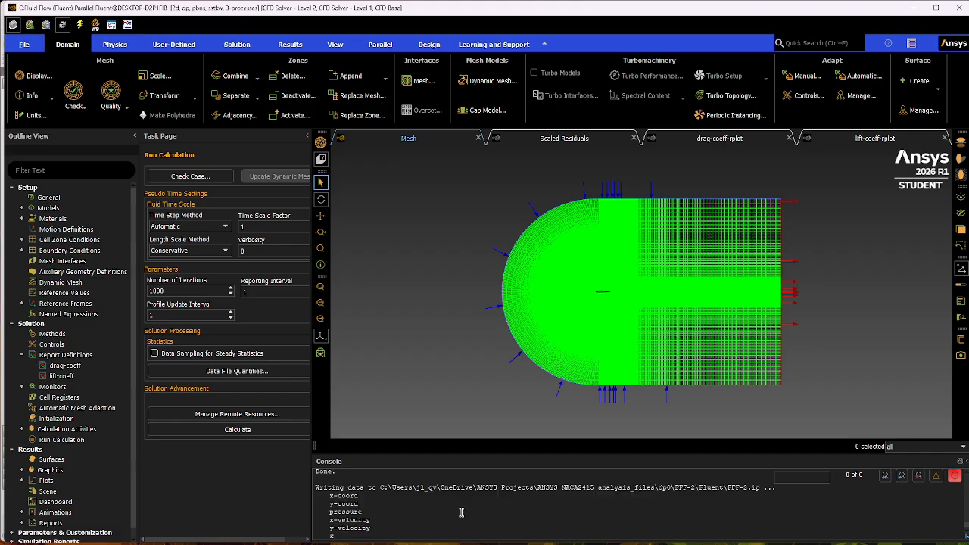
{"action": "scroll", "coordinate": [460, 513], "scroll_direction": "down", "scroll_amount": 3}
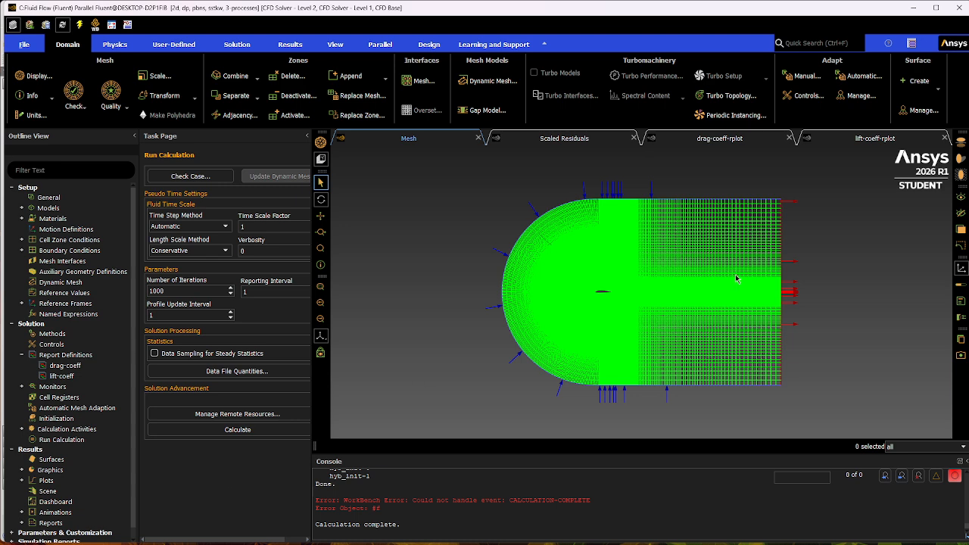
Examine the drag and lift coefficient plots over the iterations, and return to the mesh view.
{"action": "left_click", "coordinate": [737, 138]}
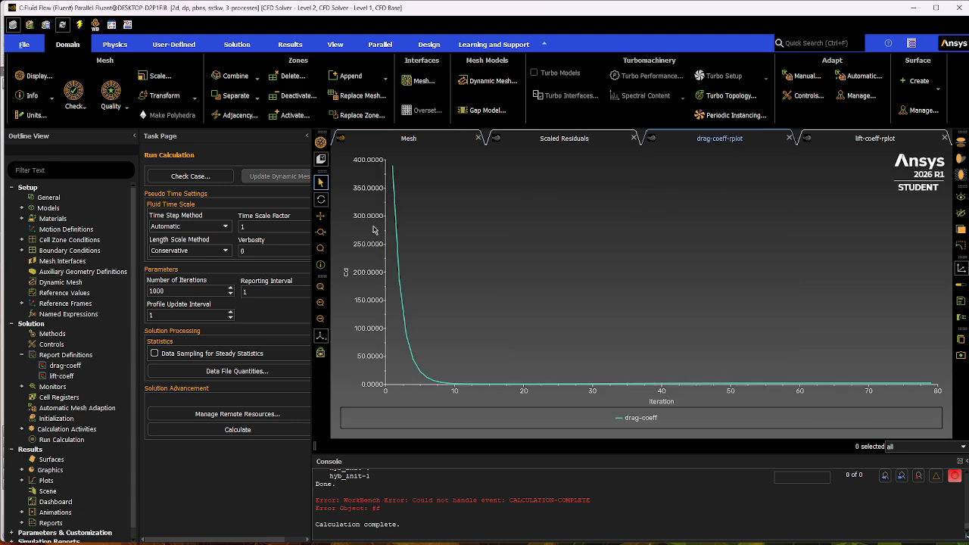
{"action": "left_click", "coordinate": [878, 139]}
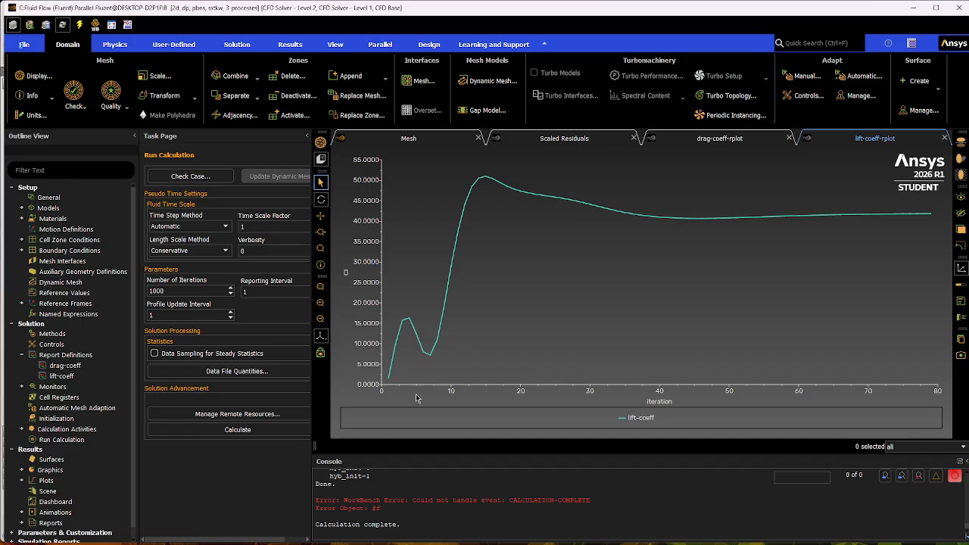
{"action": "left_click", "coordinate": [710, 142]}
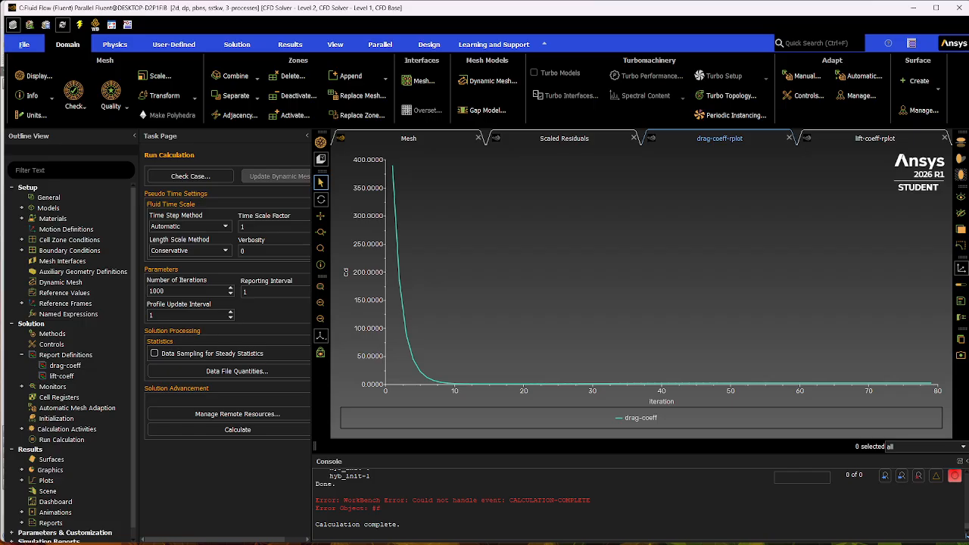
{"action": "left_click", "coordinate": [407, 141]}
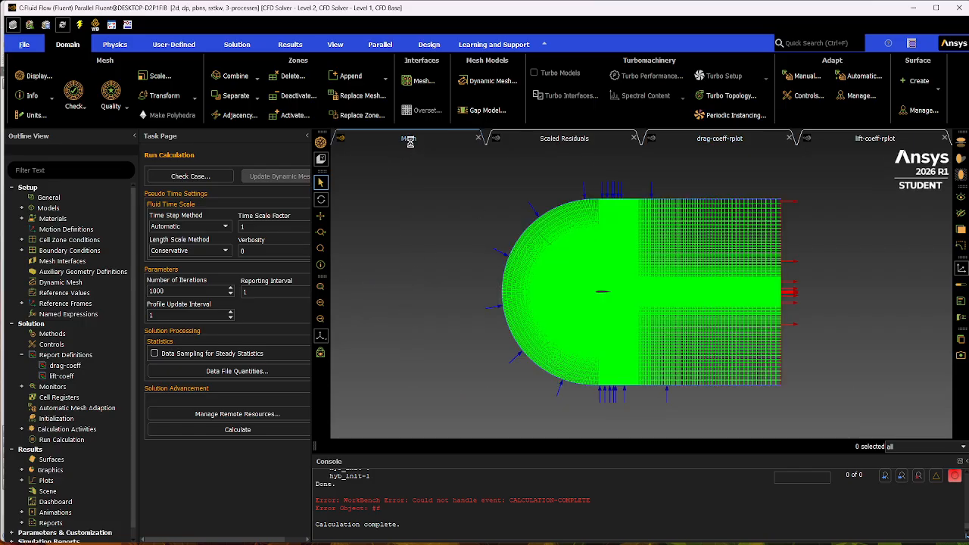
Create and display a filled contour named contour-1 showing Velocity Magnitude.
{"action": "left_click", "coordinate": [23, 470]}
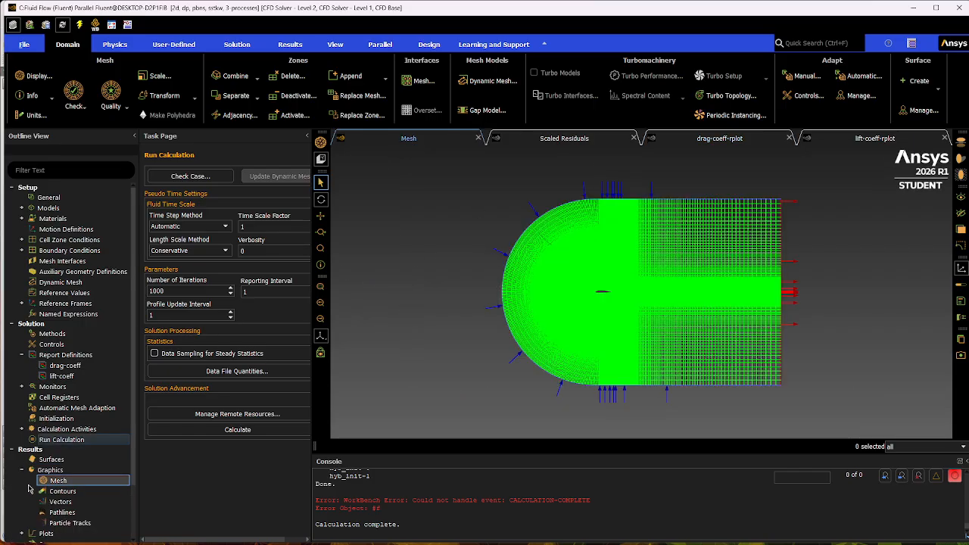
{"action": "double_click", "coordinate": [80, 491]}
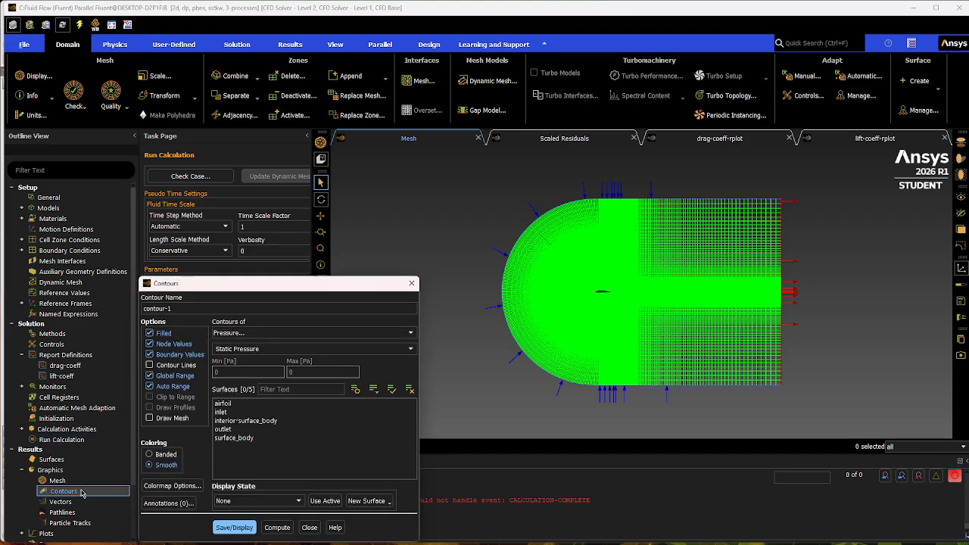
{"action": "left_click", "coordinate": [369, 334]}
{"action": "left_click", "coordinate": [277, 360]}
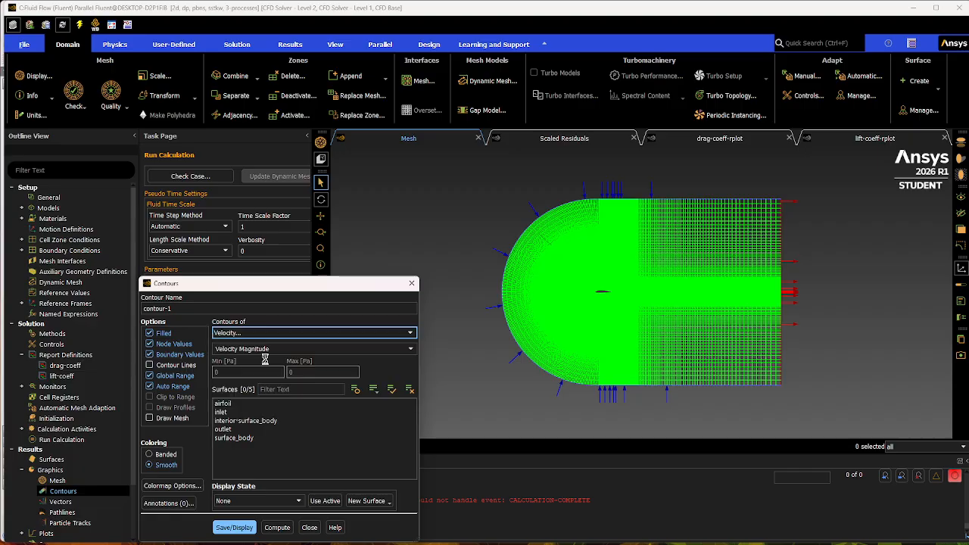
{"action": "left_click", "coordinate": [237, 529]}
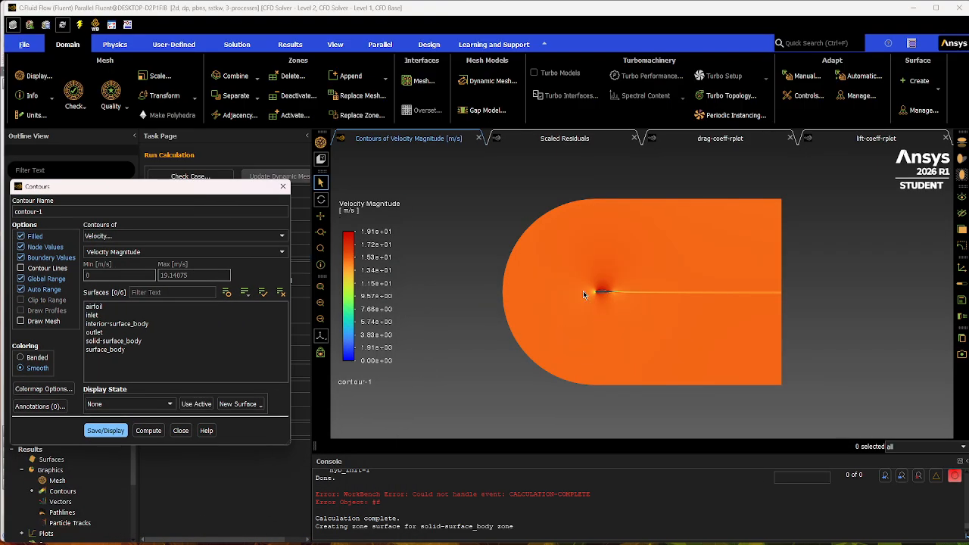
Examine the velocity distribution around the airfoil and its trailing-edge wake, and close the contour settings.
{"action": "scroll", "coordinate": [583, 291], "scroll_direction": "up", "scroll_amount": 10}
{"action": "scroll", "coordinate": [528, 288], "scroll_direction": "up", "scroll_amount": 2}
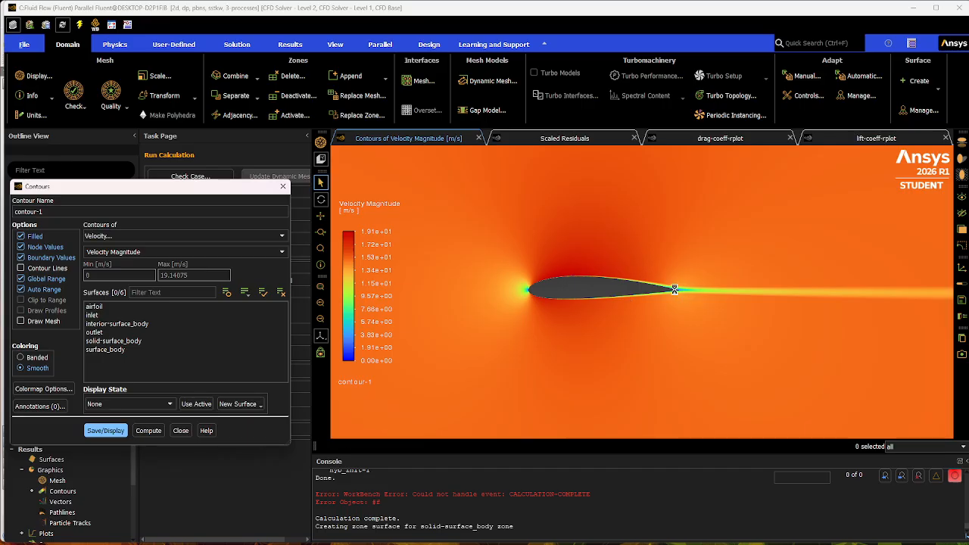
{"action": "scroll", "coordinate": [685, 291], "scroll_direction": "up", "scroll_amount": 3}
{"action": "scroll", "coordinate": [703, 298], "scroll_direction": "up", "scroll_amount": 2}
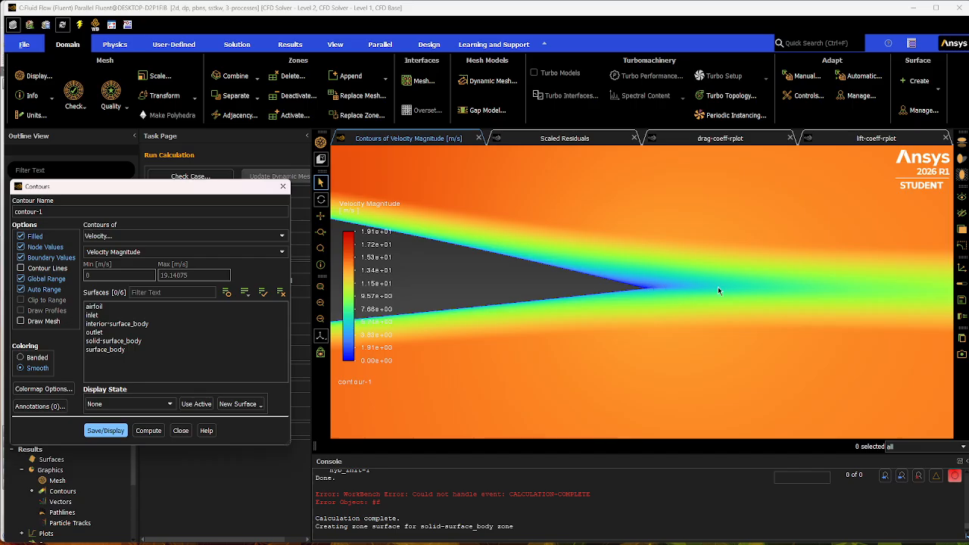
{"action": "scroll", "coordinate": [719, 292], "scroll_direction": "down", "scroll_amount": 5}
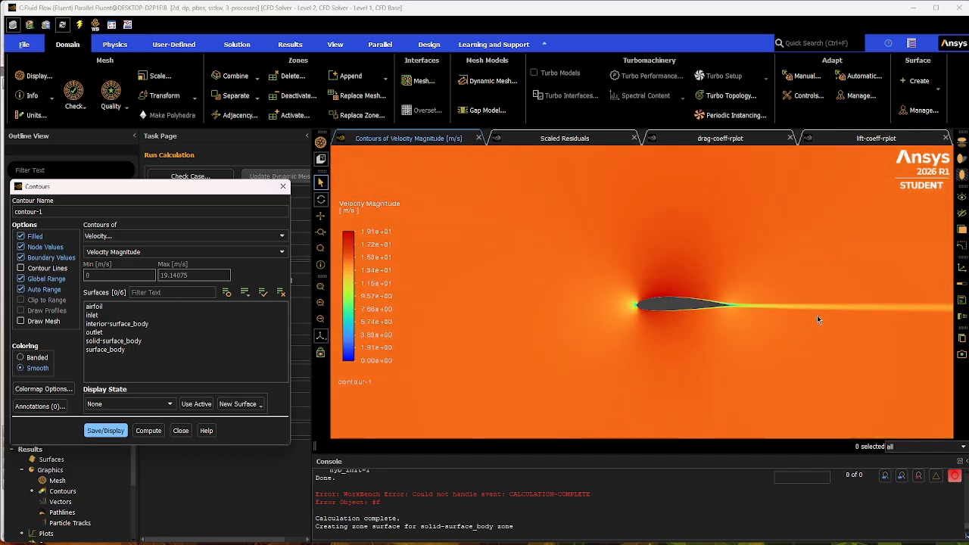
{"action": "scroll", "coordinate": [817, 317], "scroll_direction": "down", "scroll_amount": 4}
{"action": "scroll", "coordinate": [885, 321], "scroll_direction": "up", "scroll_amount": 5}
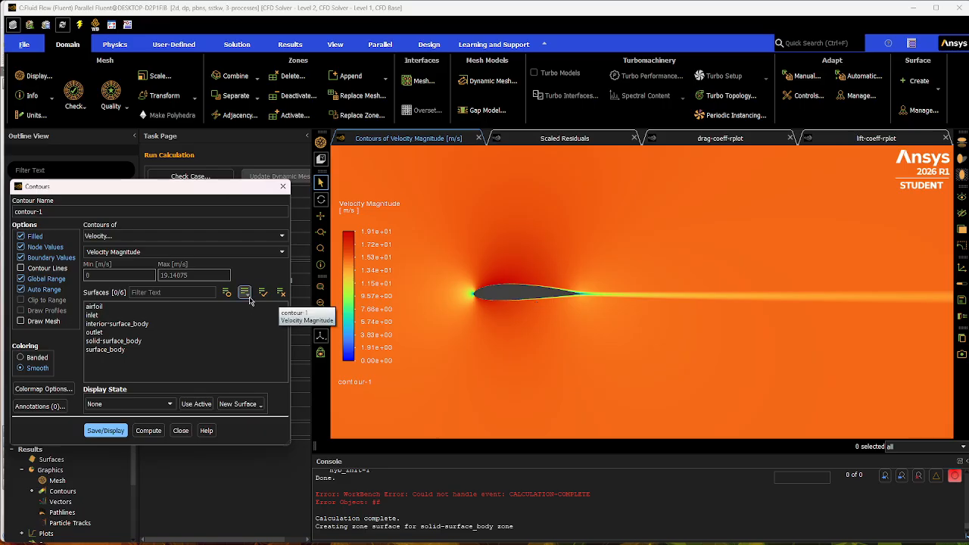
{"action": "left_click", "coordinate": [180, 430]}
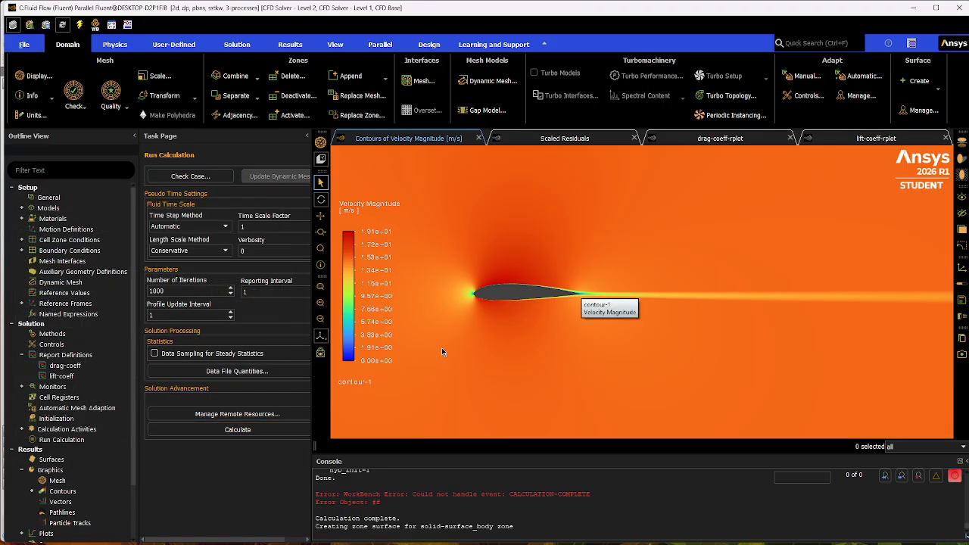
Reopen contour-1 and change it to display Static Pressure on solid-surface_body.
{"action": "left_click", "coordinate": [53, 492]}
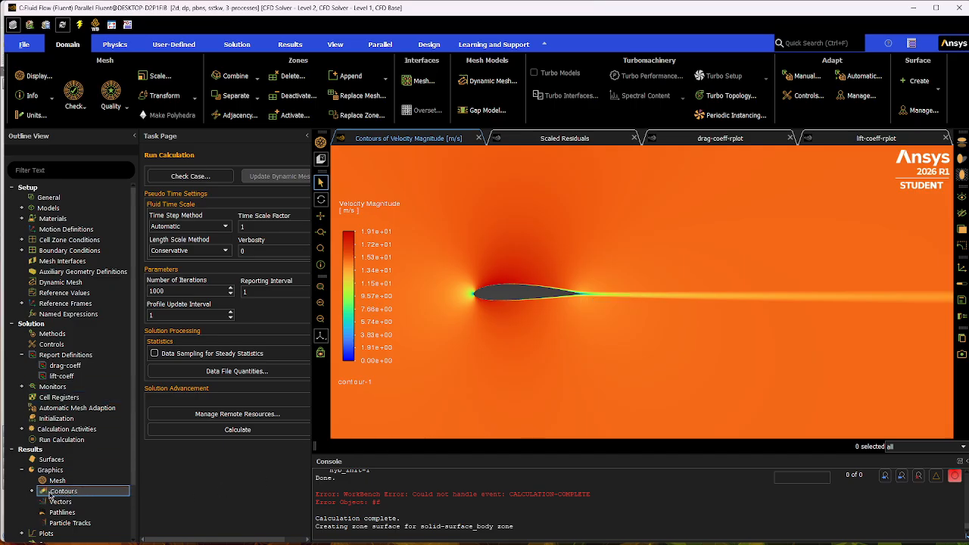
{"action": "left_click", "coordinate": [31, 492]}
{"action": "double_click", "coordinate": [113, 503]}
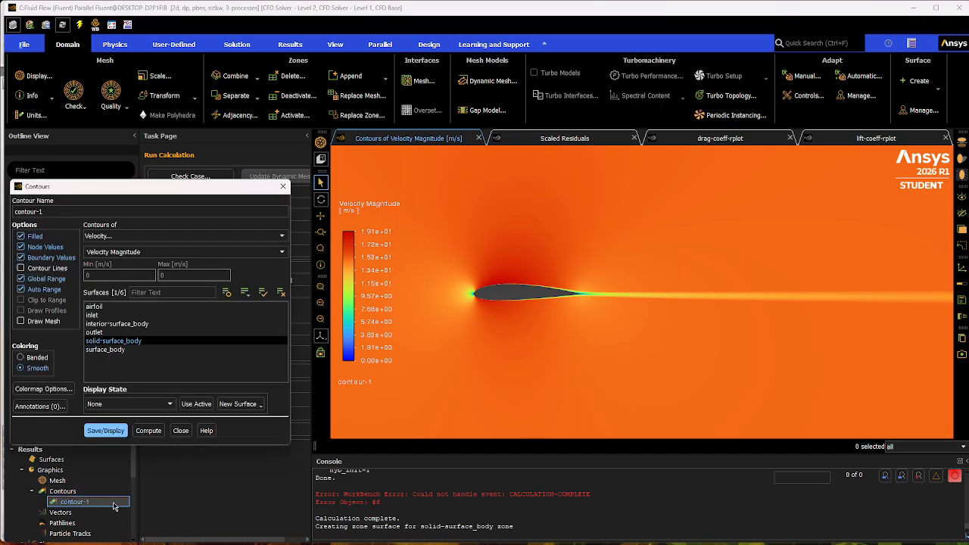
{"action": "left_click", "coordinate": [251, 237]}
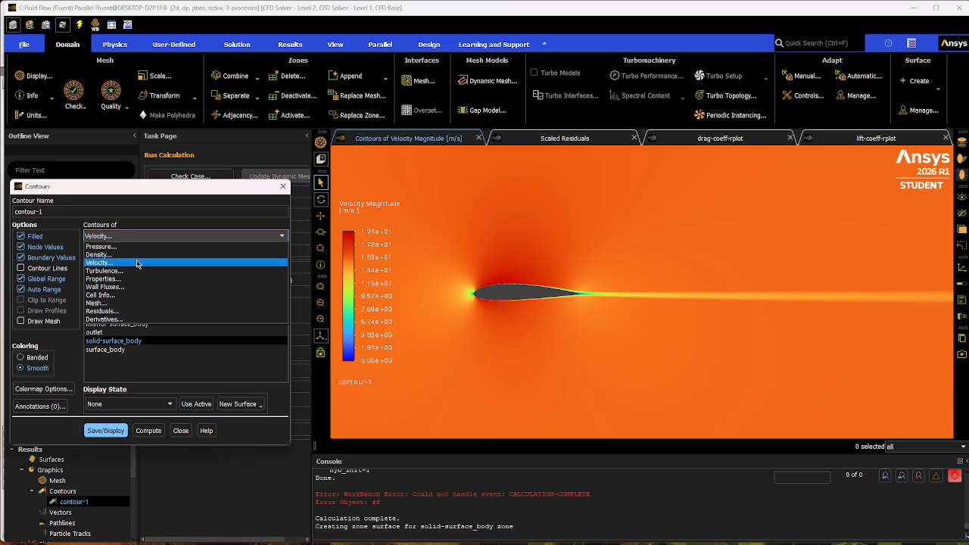
{"action": "left_click", "coordinate": [133, 247]}
{"action": "left_click", "coordinate": [116, 433]}
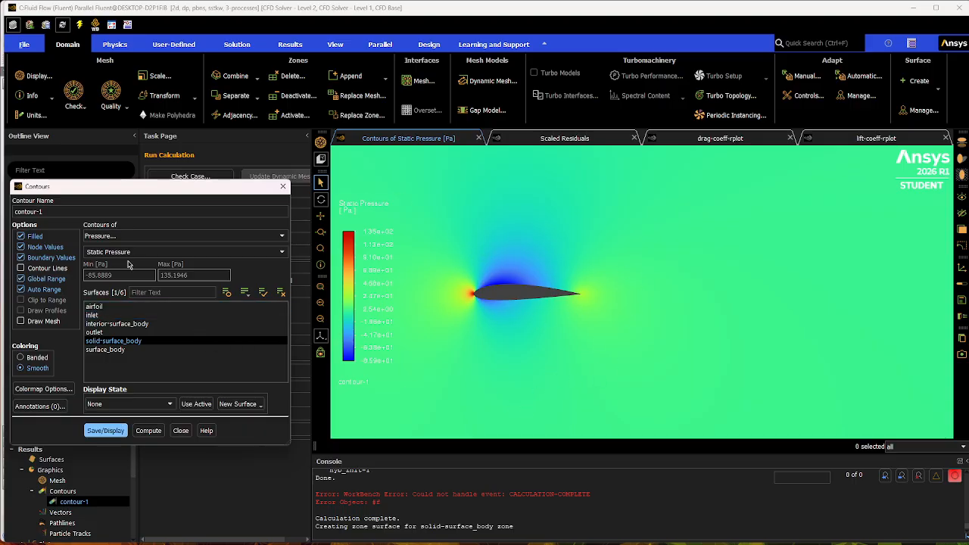
Switch contour-1 to Dynamic Pressure and display it around the airfoil.
{"action": "left_click", "coordinate": [265, 253]}
{"action": "left_click", "coordinate": [278, 254]}
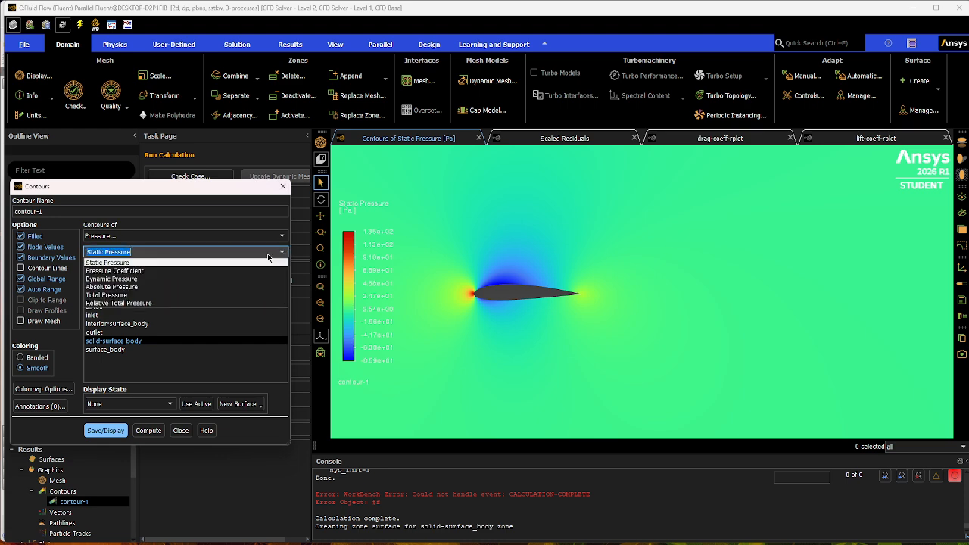
{"action": "left_click", "coordinate": [144, 279]}
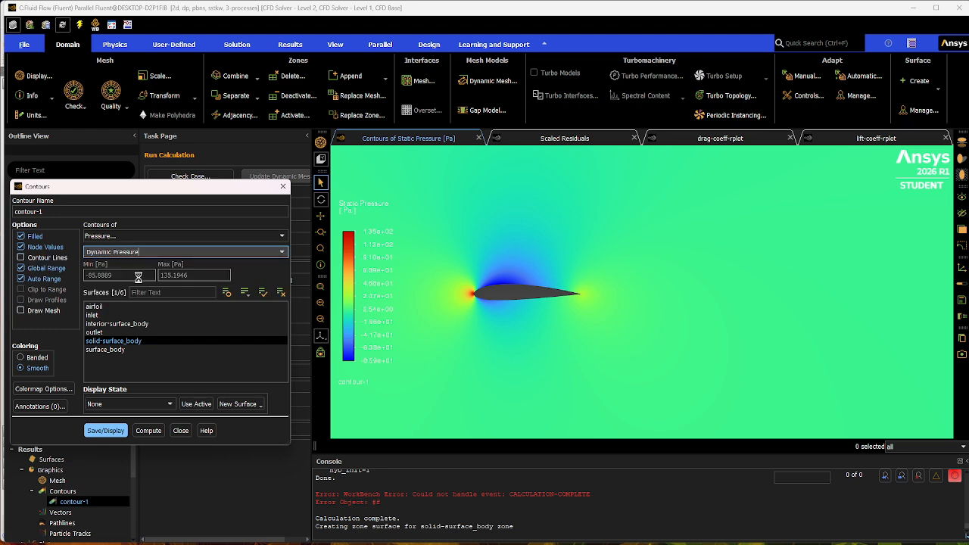
{"action": "left_click", "coordinate": [103, 421]}
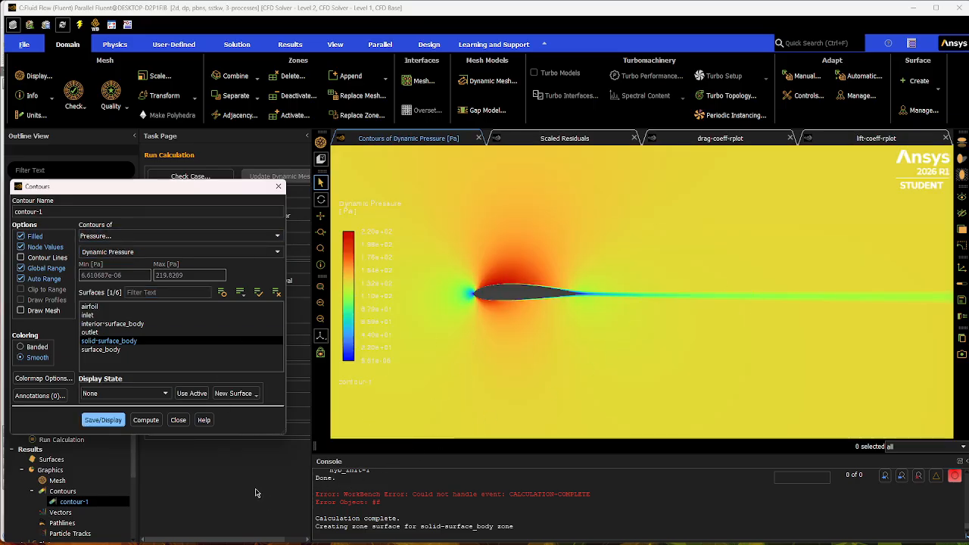
Change contour-1 to Total Pressure, save and display it, and close the contour settings.
{"action": "left_click", "coordinate": [260, 252]}
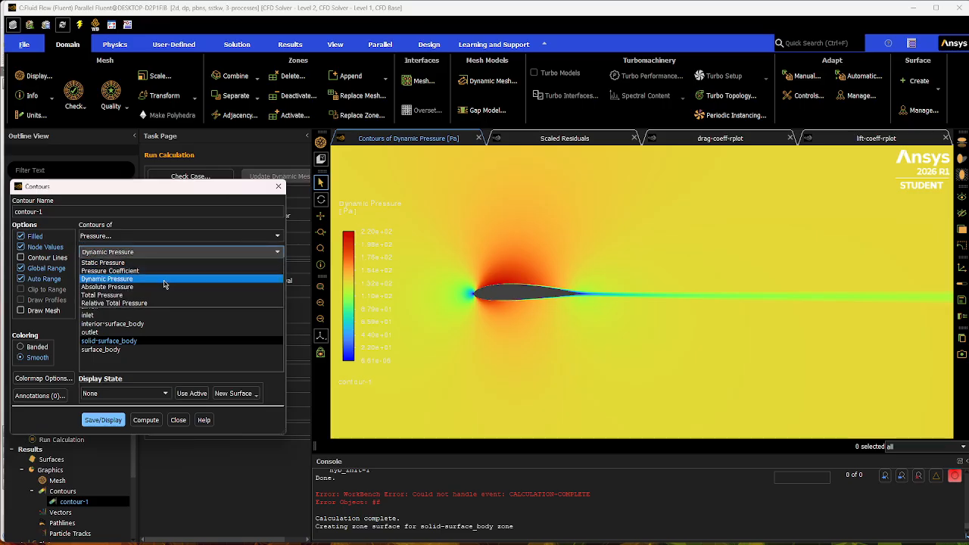
{"action": "left_click", "coordinate": [124, 295]}
{"action": "left_click", "coordinate": [105, 431]}
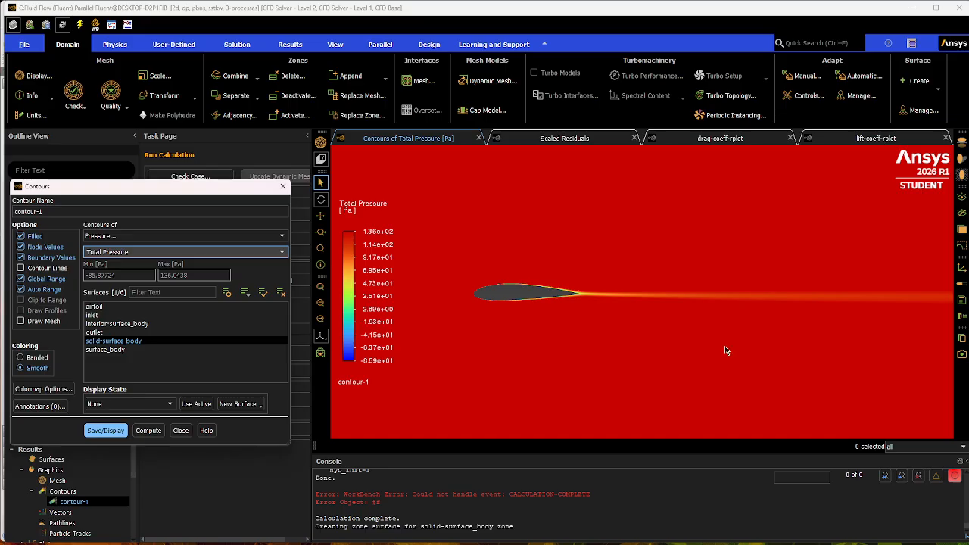
{"action": "left_click", "coordinate": [103, 428]}
{"action": "left_click", "coordinate": [180, 431]}
{"action": "left_click", "coordinate": [34, 492]}
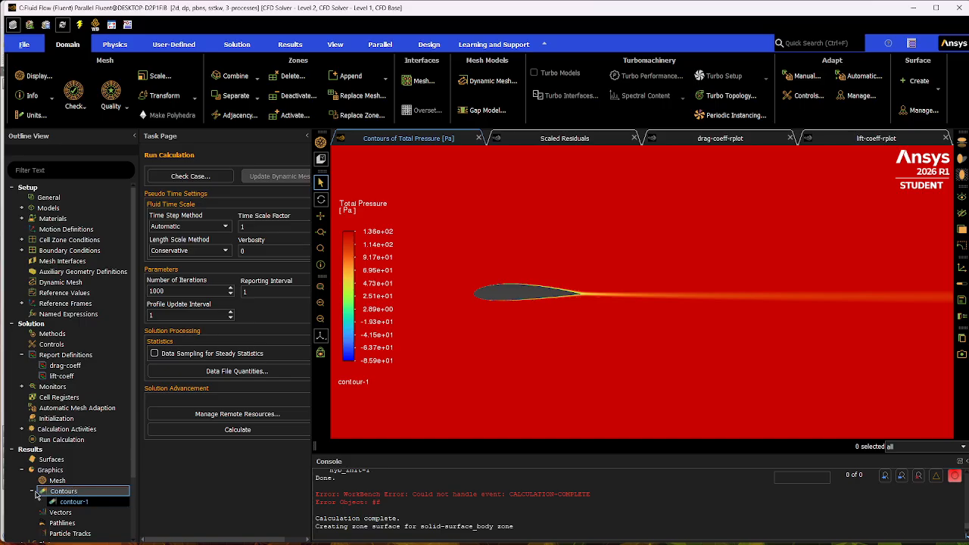
Open the drag-coeff report definition and compute the drag coefficient on the airfoil zone.
{"action": "left_click", "coordinate": [33, 492]}
{"action": "left_click", "coordinate": [24, 470]}
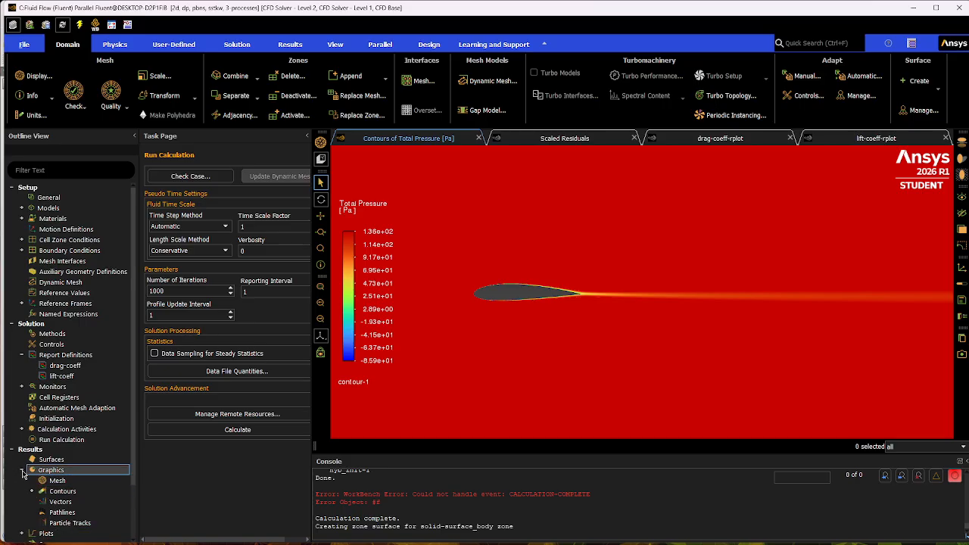
{"action": "double_click", "coordinate": [91, 366]}
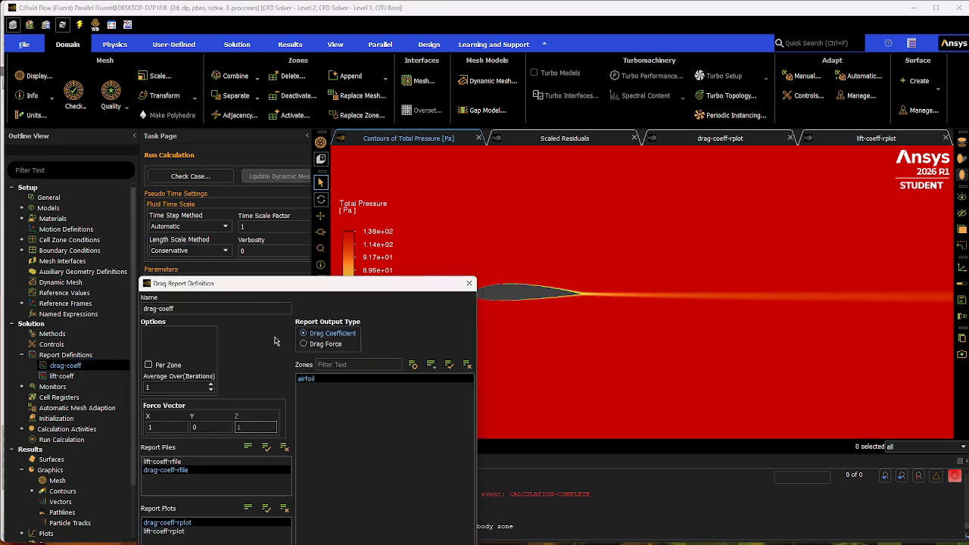
{"action": "left_click_drag", "start_coordinate": [315, 332], "coordinate": [214, 103]}
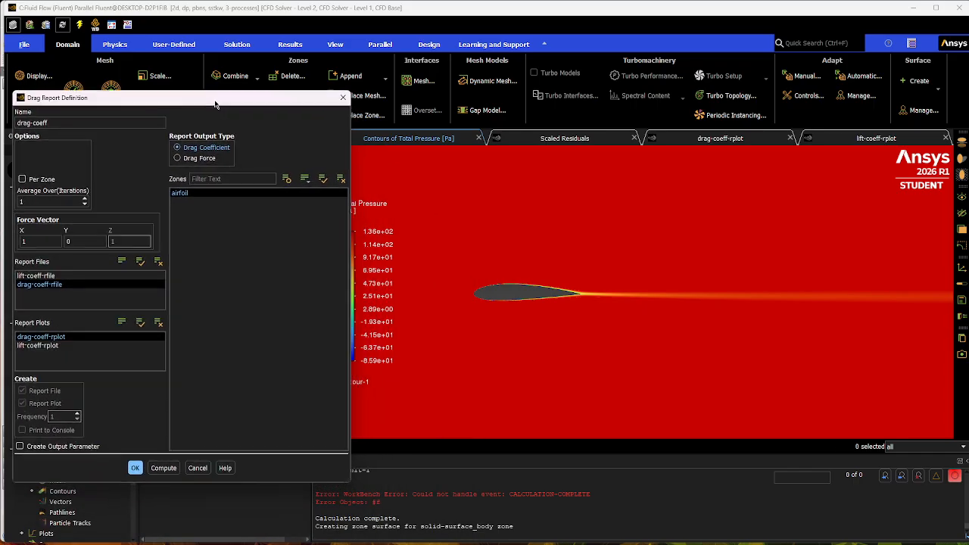
{"action": "left_click", "coordinate": [162, 469]}
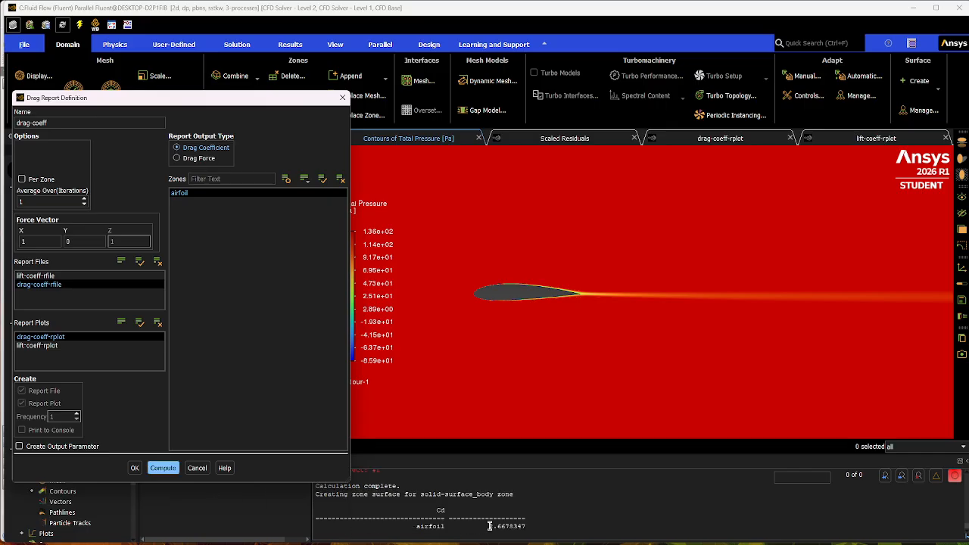
{"action": "double_click", "coordinate": [488, 525]}
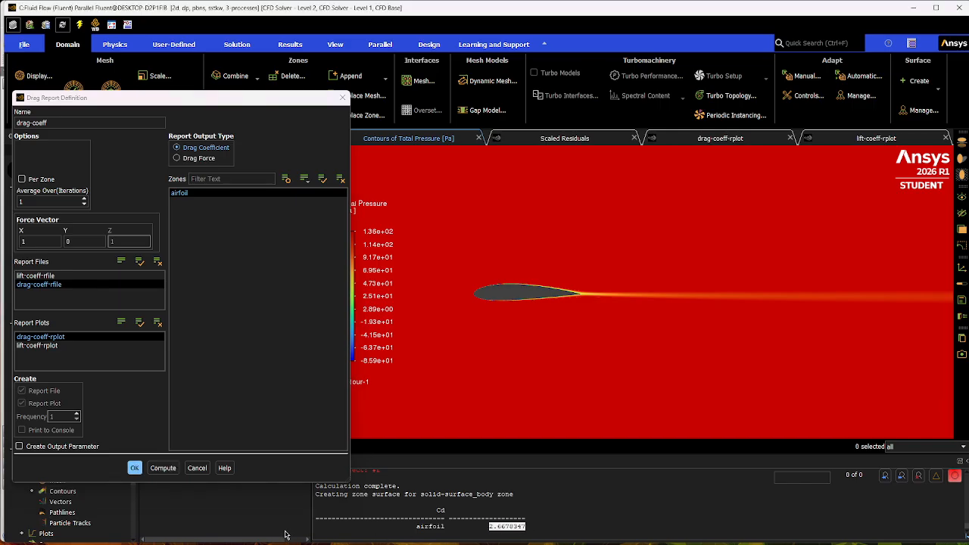
Check the X and Y force vector components of drag-coeff against the results table in the Excel project spreadsheet.
{"action": "left_click", "coordinate": [39, 235]}
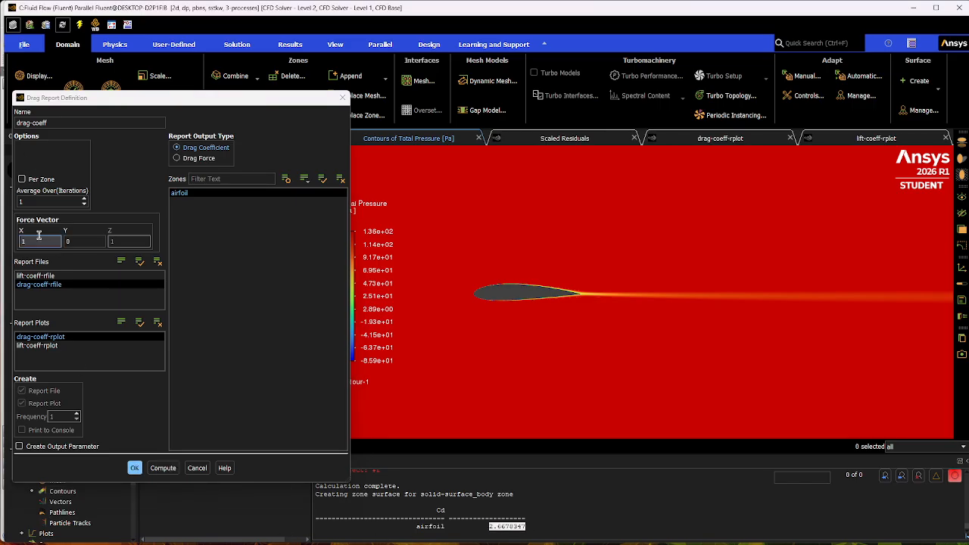
{"action": "key", "text": "Tab"}
{"action": "key", "text": "Tab"}
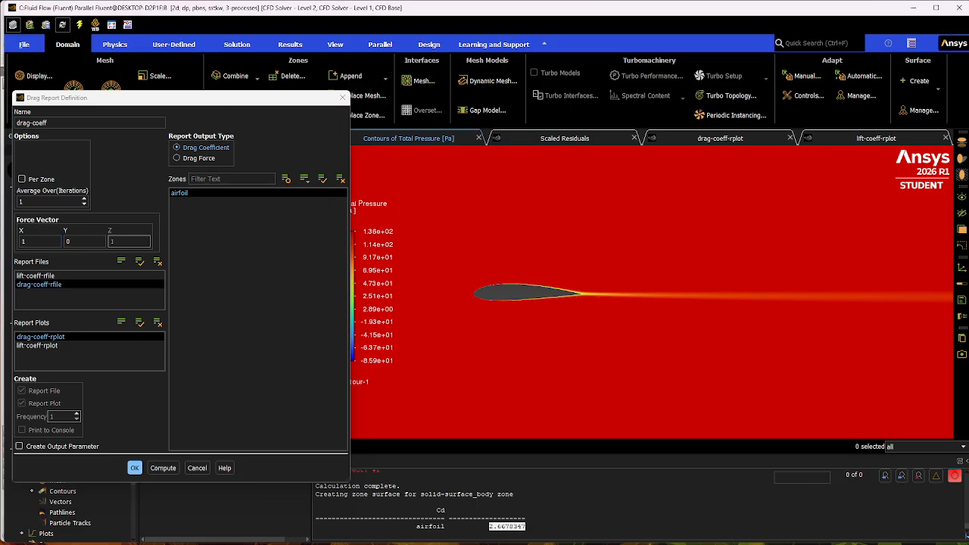
{"action": "key", "text": "alt+Tab"}
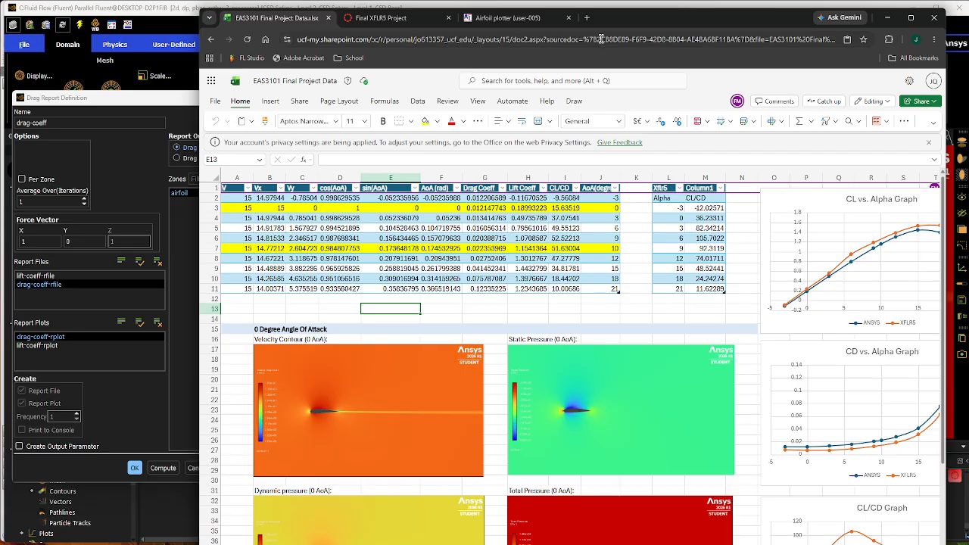
{"action": "left_click_drag", "start_coordinate": [798, 11], "coordinate": [968, 85]}
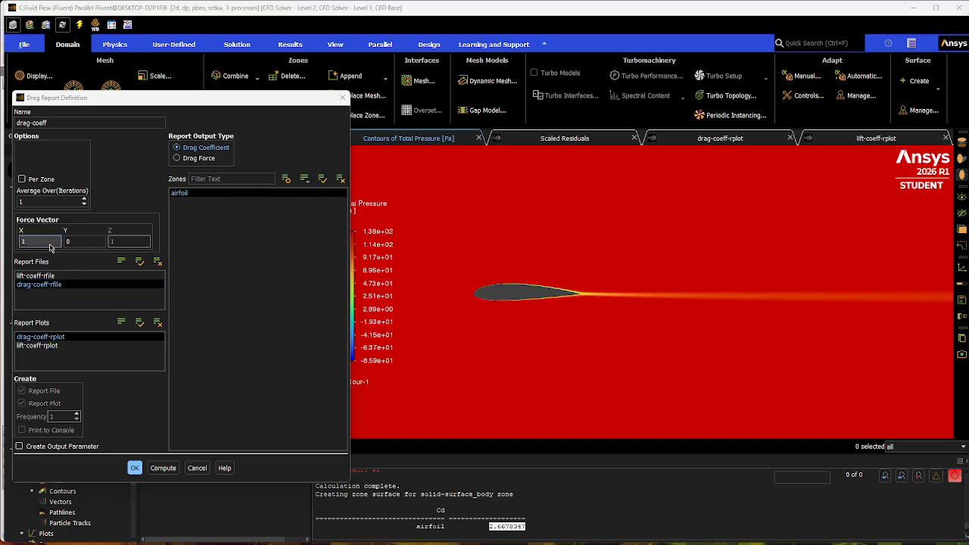
Recompute the airfoil's drag coefficient with the same force vector and close the drag report definition without changes.
{"action": "left_click", "coordinate": [96, 242]}
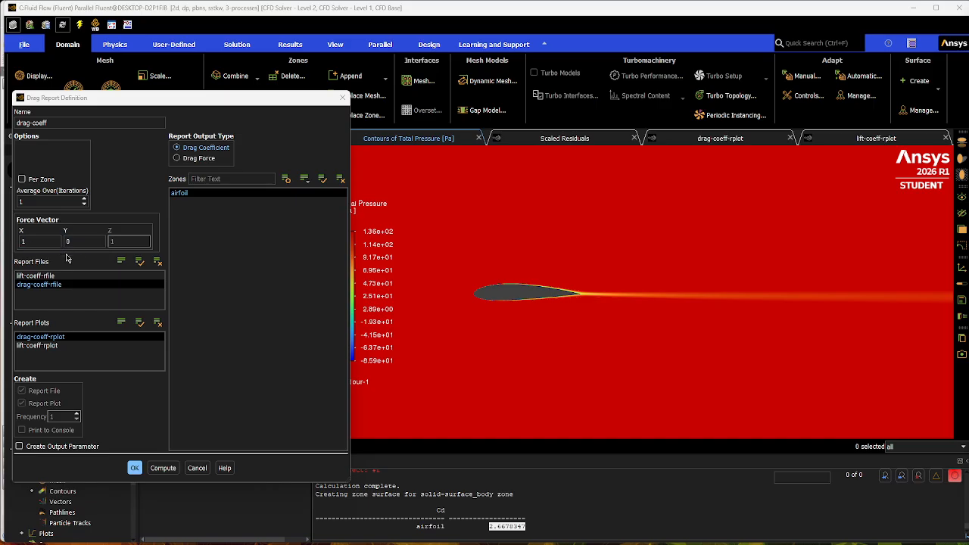
{"action": "left_click", "coordinate": [162, 467]}
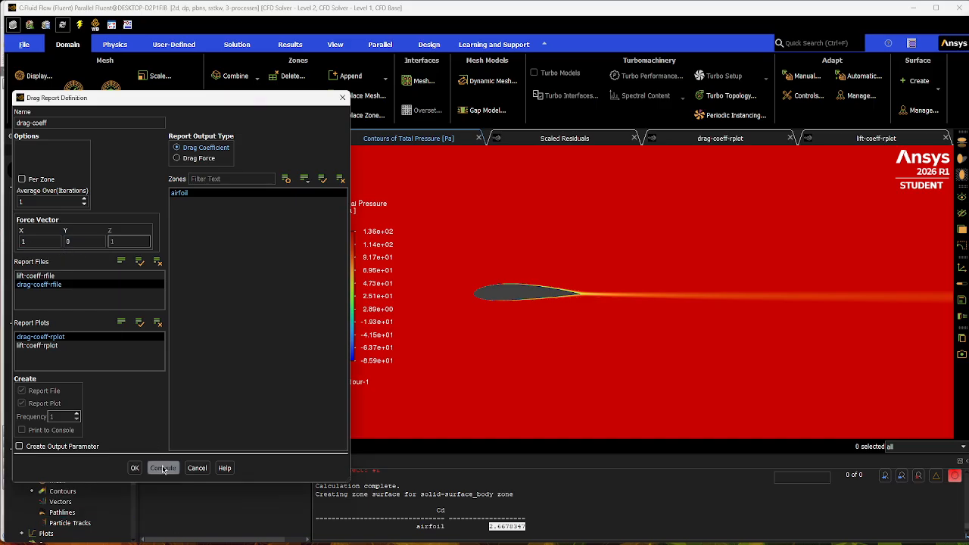
{"action": "left_click", "coordinate": [163, 468]}
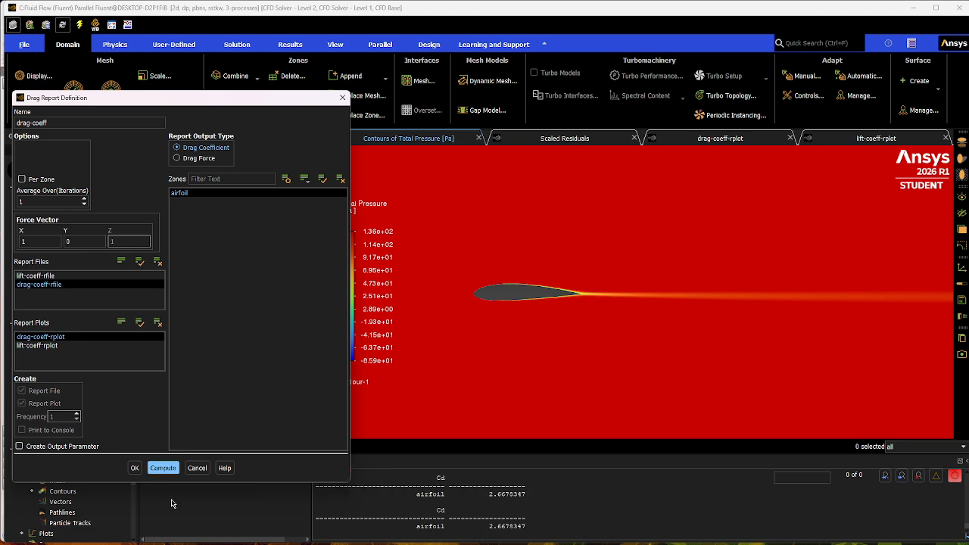
{"action": "left_click", "coordinate": [197, 468]}
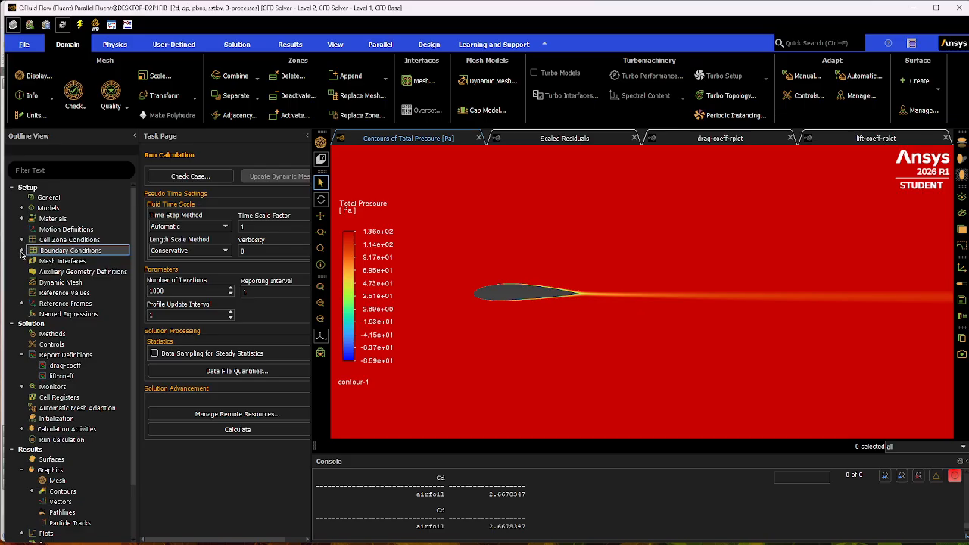
Compute the reference values from the inlet and return to the Run Calculation settings.
{"action": "left_click", "coordinate": [117, 297]}
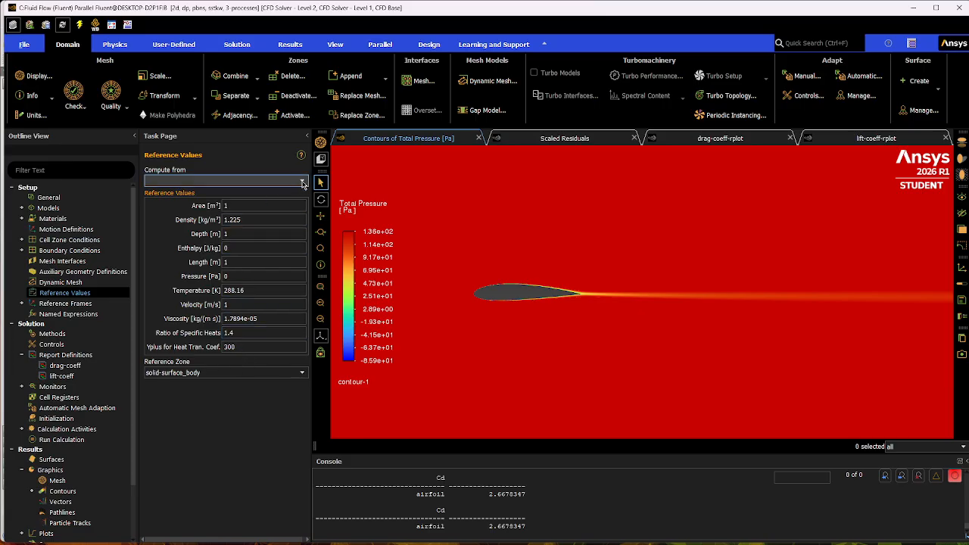
{"action": "left_click", "coordinate": [302, 182]}
{"action": "left_click", "coordinate": [174, 209]}
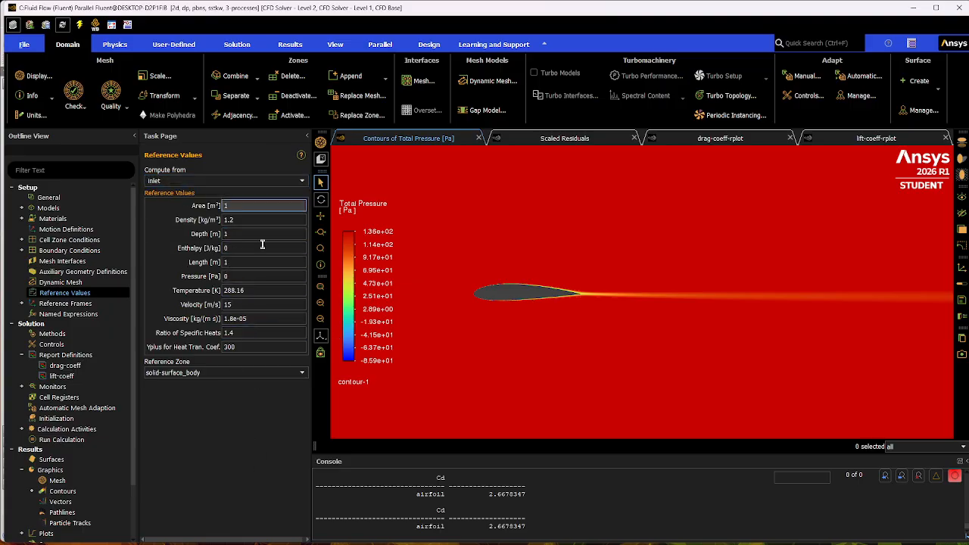
{"action": "left_click", "coordinate": [76, 441]}
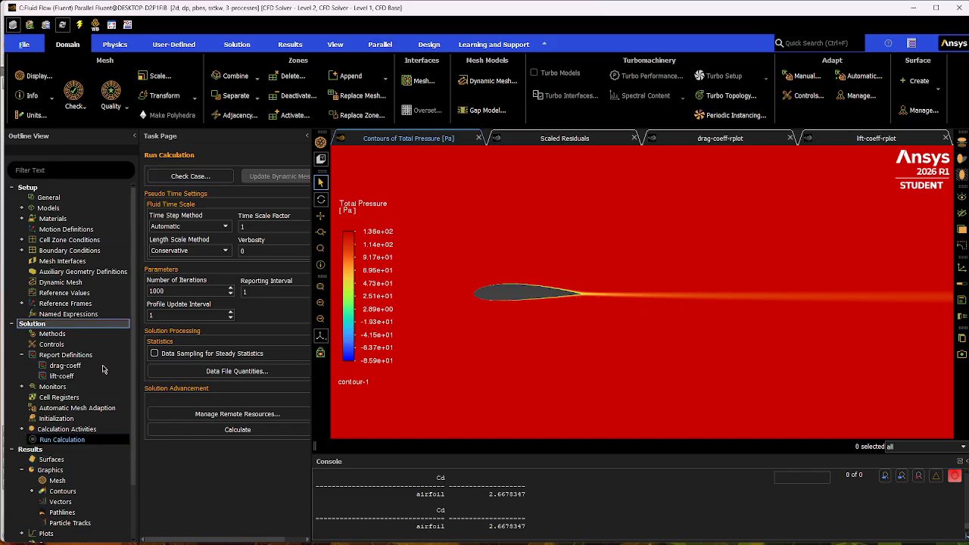
Open the lift-coeff report definition and compute the lift coefficient on the airfoil zone.
{"action": "left_click", "coordinate": [32, 491]}
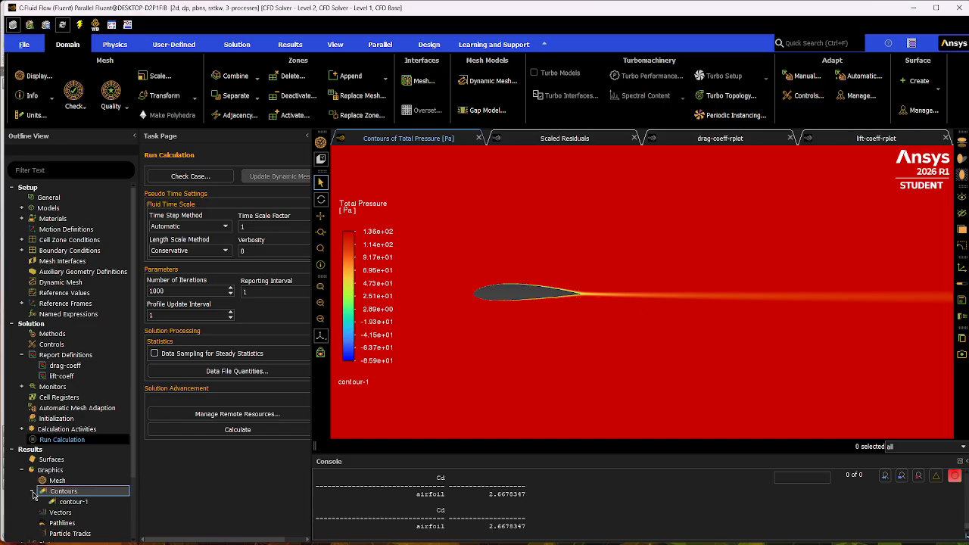
{"action": "double_click", "coordinate": [95, 378]}
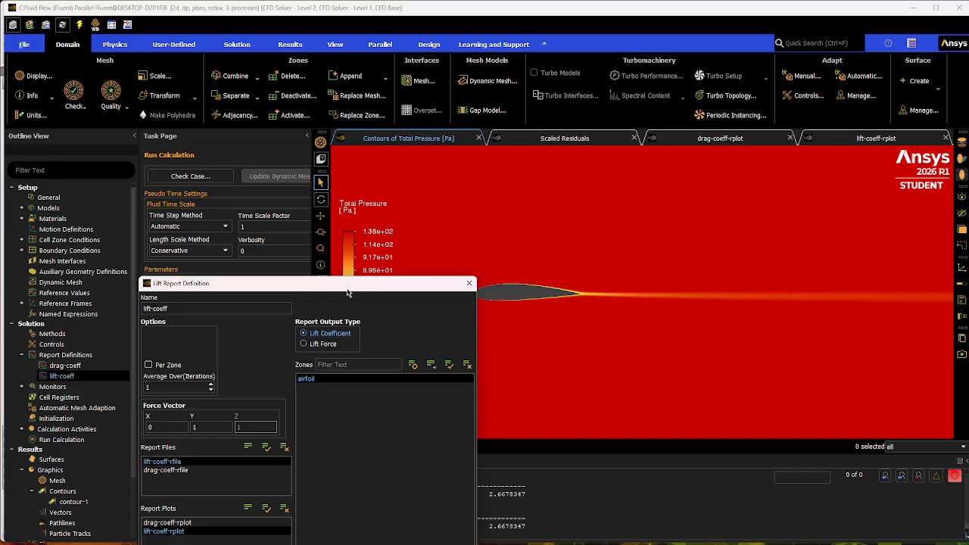
{"action": "left_click_drag", "start_coordinate": [348, 292], "coordinate": [223, 69]}
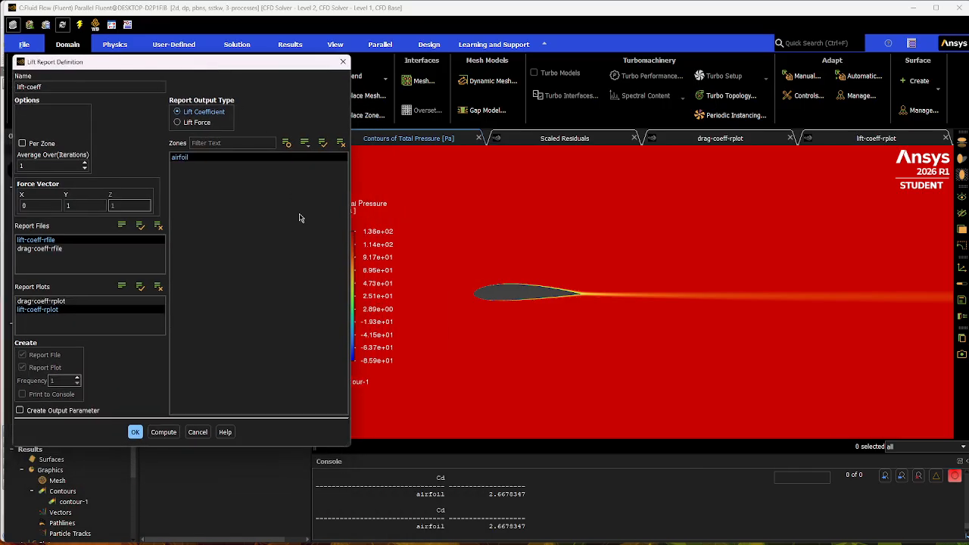
{"action": "left_click", "coordinate": [164, 432]}
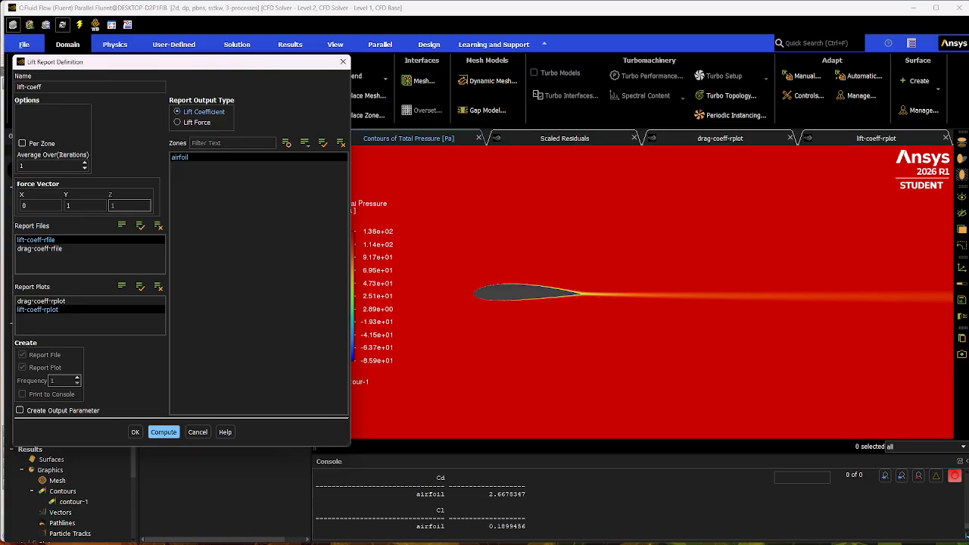
Compare the 0-degree drag and lift coefficients in the Excel project spreadsheet with Fluent's results, and close the lift report definition.
{"action": "left_click_drag", "start_coordinate": [968, 166], "coordinate": [590, 28]}
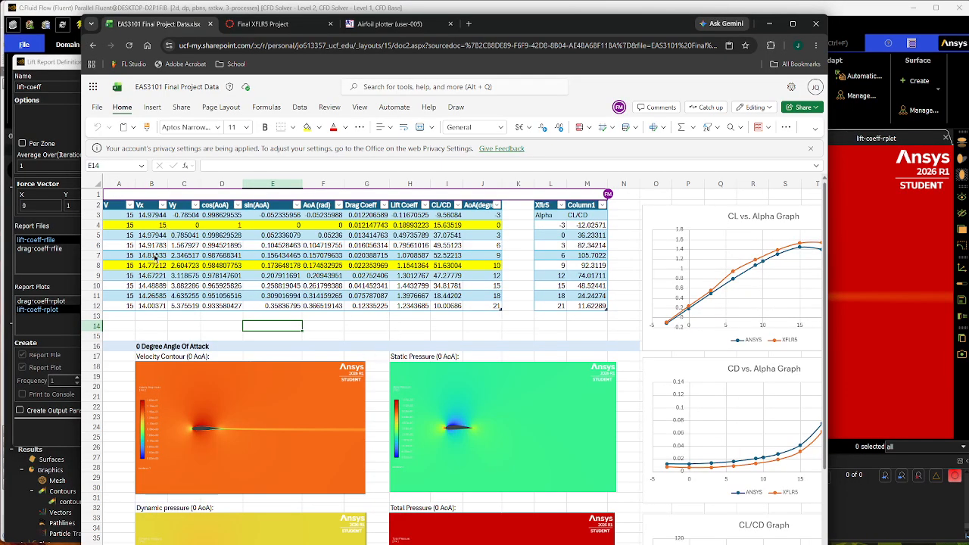
{"action": "left_click", "coordinate": [356, 225]}
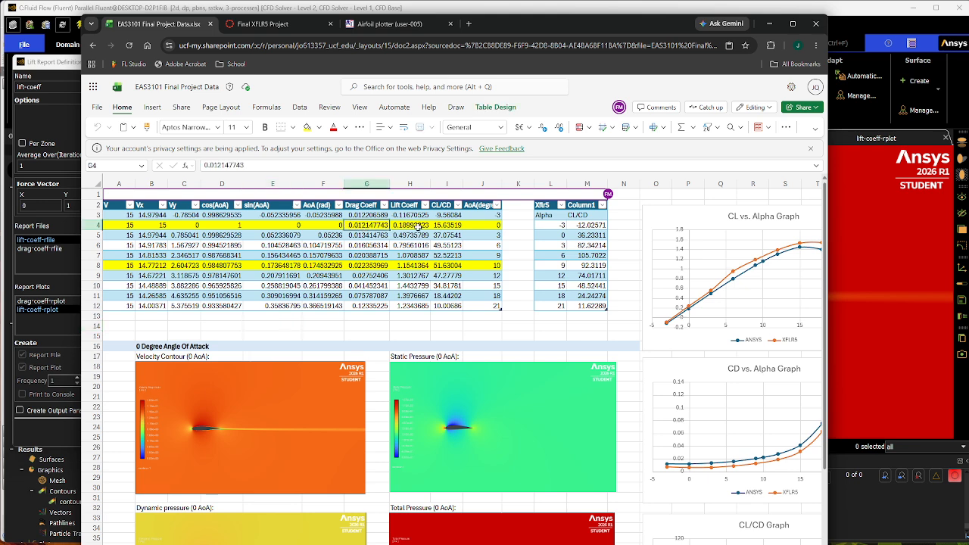
{"action": "left_click", "coordinate": [414, 227]}
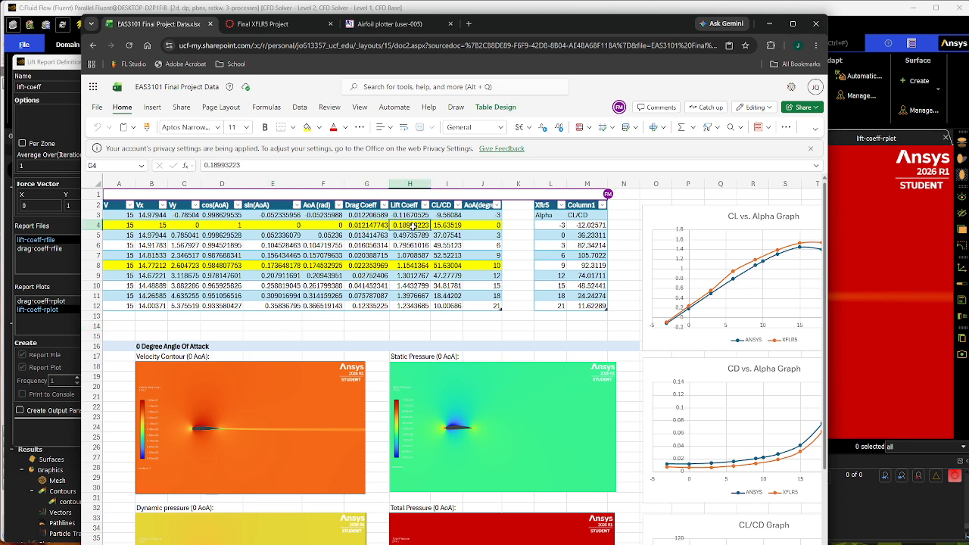
{"action": "left_click", "coordinate": [771, 25]}
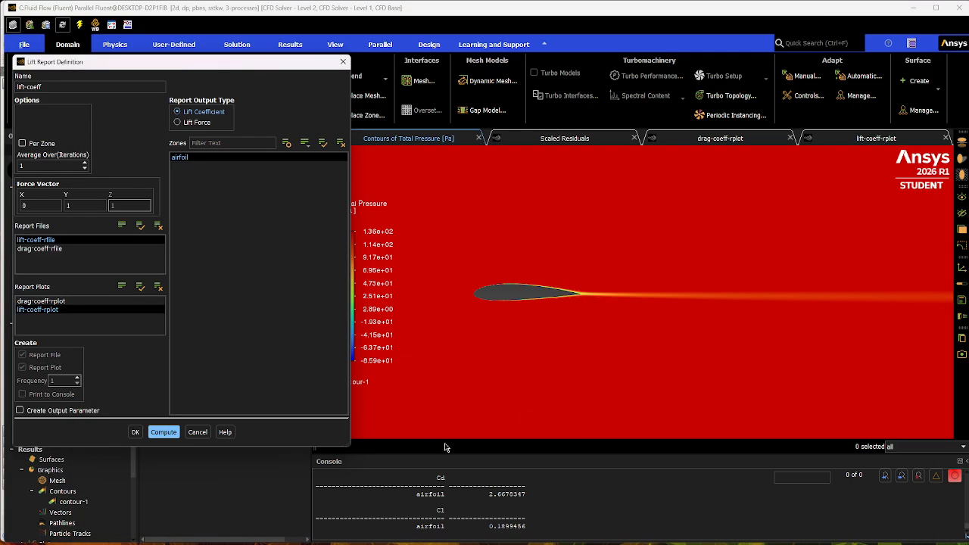
{"action": "left_click", "coordinate": [197, 433]}
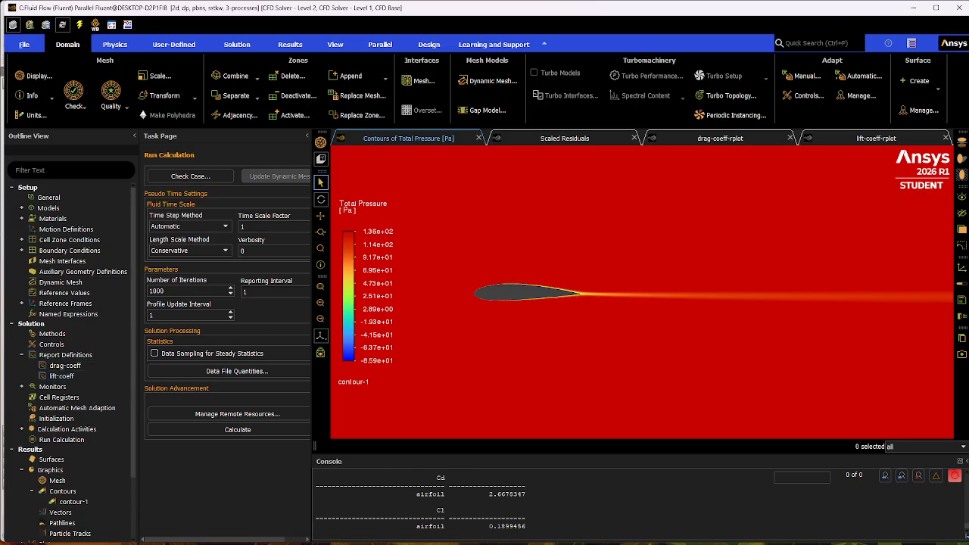
Copy Vx for the 10-degree angle of attack from the Excel spreadsheet and set Fluent's inlet X-Velocity to 14.7721163 m/s.
{"action": "key", "text": "alt+Tab"}
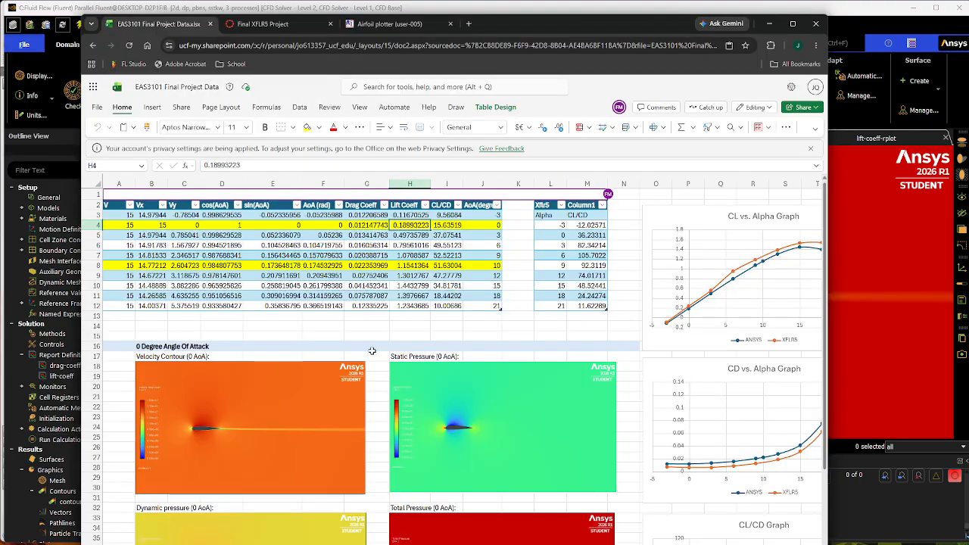
{"action": "mouse_move", "coordinate": [156, 266]}
{"action": "left_mouse_down"}
{"action": "mouse_move", "coordinate": [190, 266]}
{"action": "mouse_move", "coordinate": [148, 268]}
{"action": "mouse_move", "coordinate": [191, 268]}
{"action": "mouse_move", "coordinate": [161, 269]}
{"action": "mouse_move", "coordinate": [174, 269]}
{"action": "left_mouse_up"}
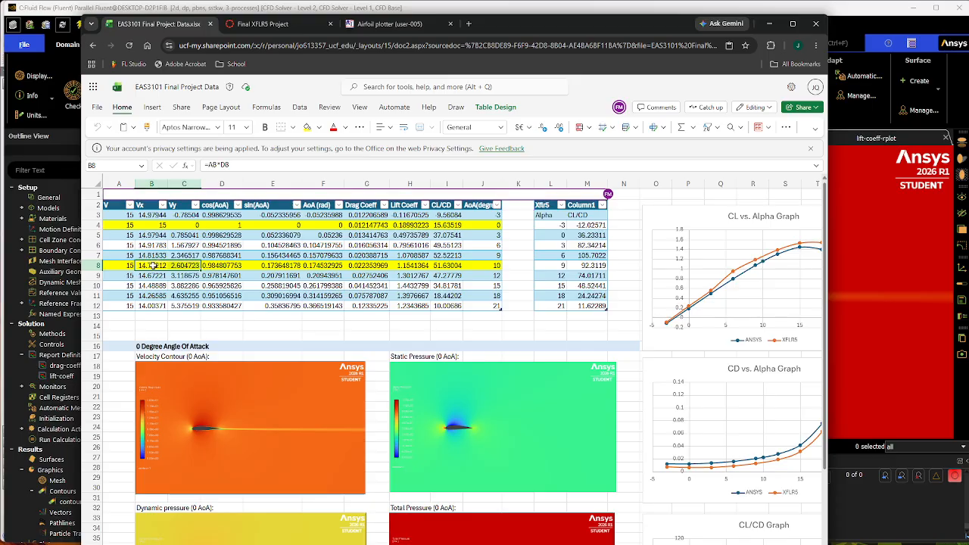
{"action": "left_click", "coordinate": [156, 266]}
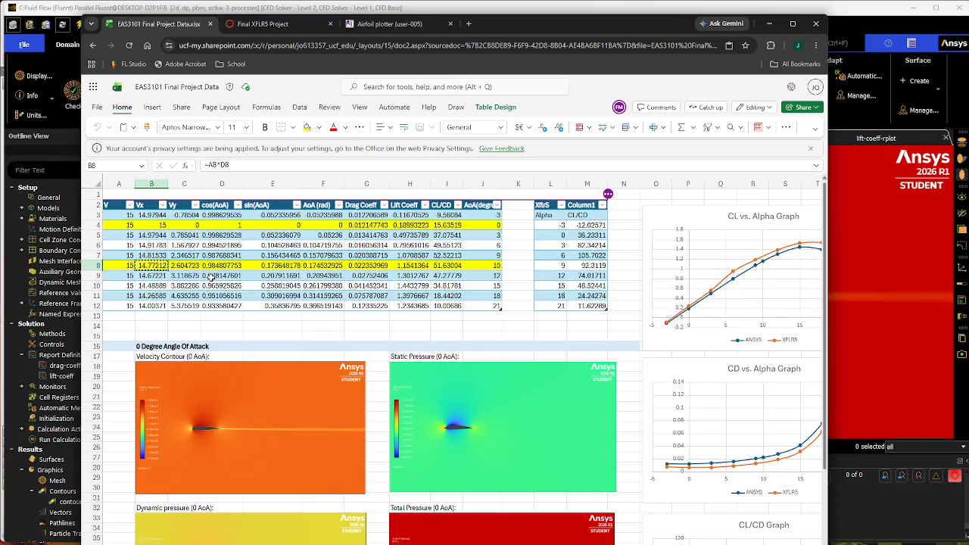
{"action": "left_click", "coordinate": [769, 24]}
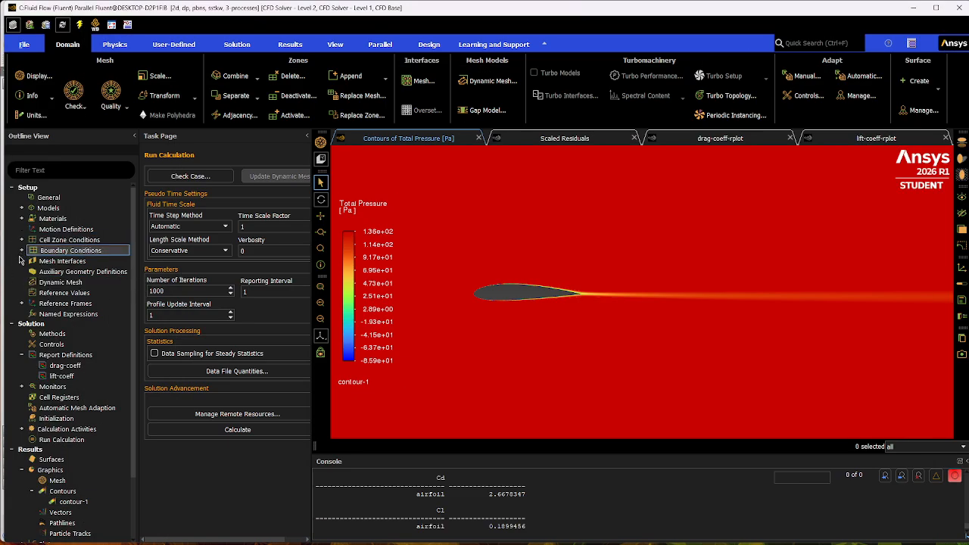
{"action": "double_click", "coordinate": [113, 252]}
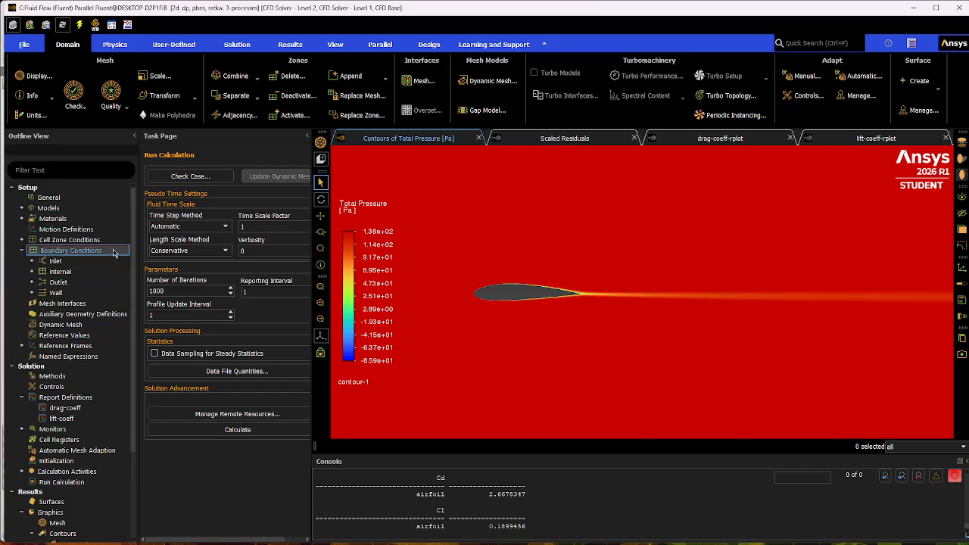
{"action": "double_click", "coordinate": [75, 262]}
{"action": "double_click", "coordinate": [79, 271]}
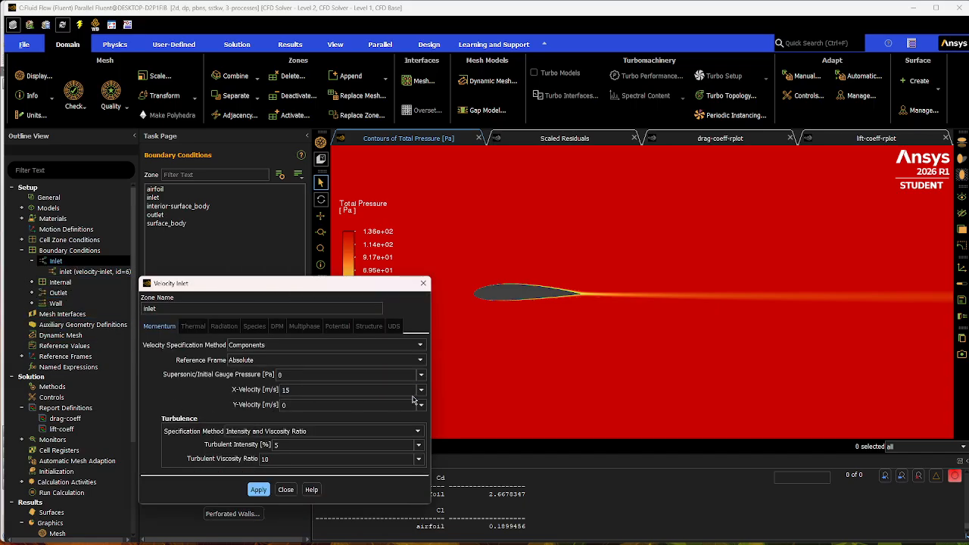
{"action": "left_click", "coordinate": [411, 392]}
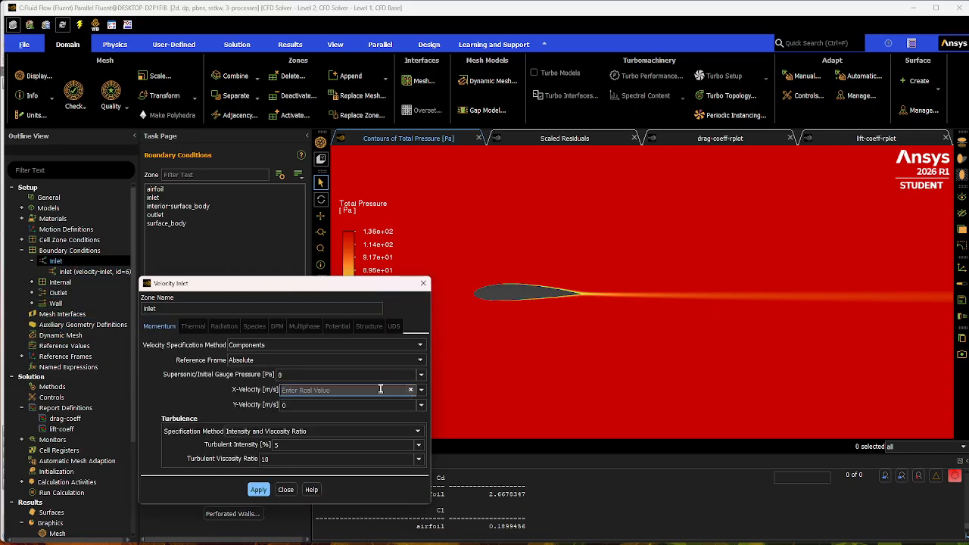
{"action": "type", "text": "14.7721163"}
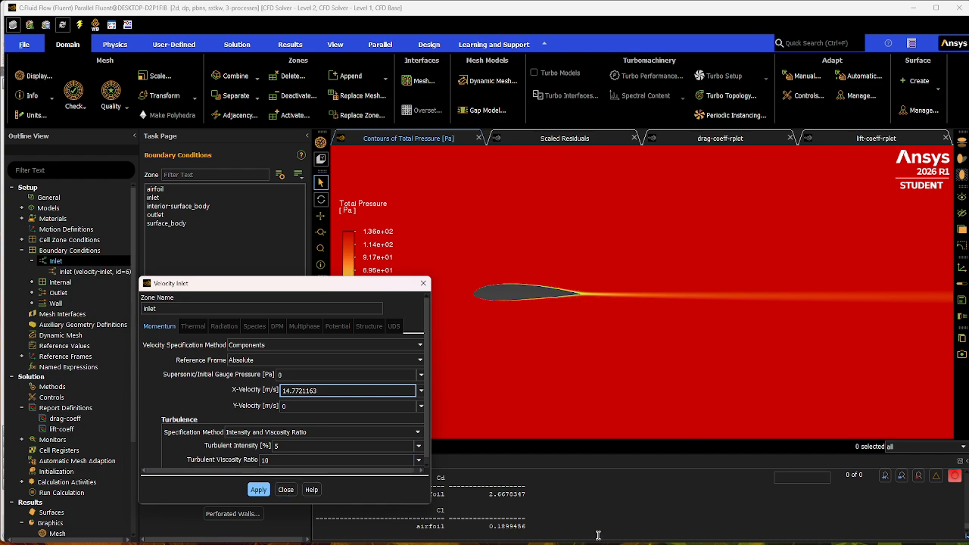
Copy Vy for the 10-degree angle of attack from the Excel spreadsheet and set Fluent's inlet Y-Velocity to 2.604722665 m/s.
{"action": "key", "text": "alt+Tab"}
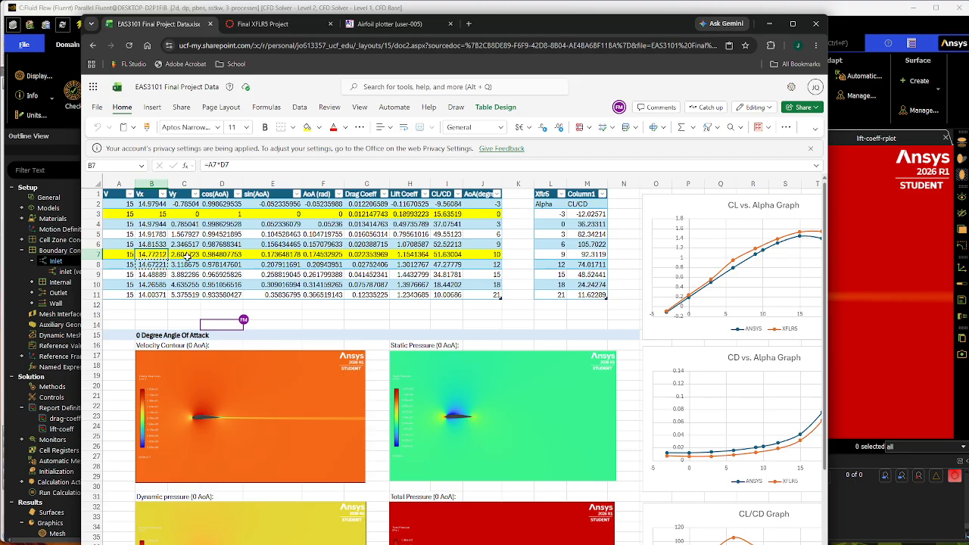
{"action": "left_click", "coordinate": [185, 256]}
{"action": "key", "text": "ctrl+c"}
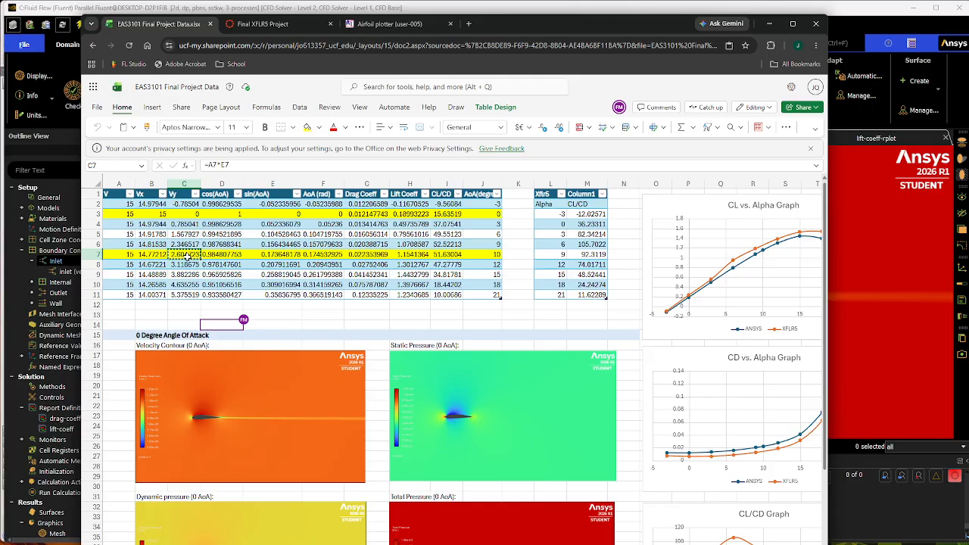
{"action": "left_click", "coordinate": [771, 28]}
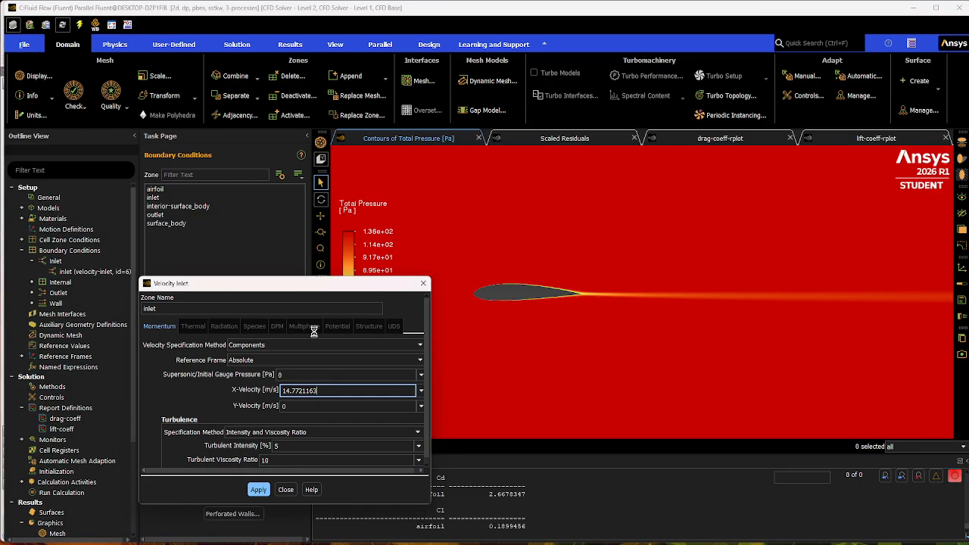
{"action": "left_click", "coordinate": [411, 407]}
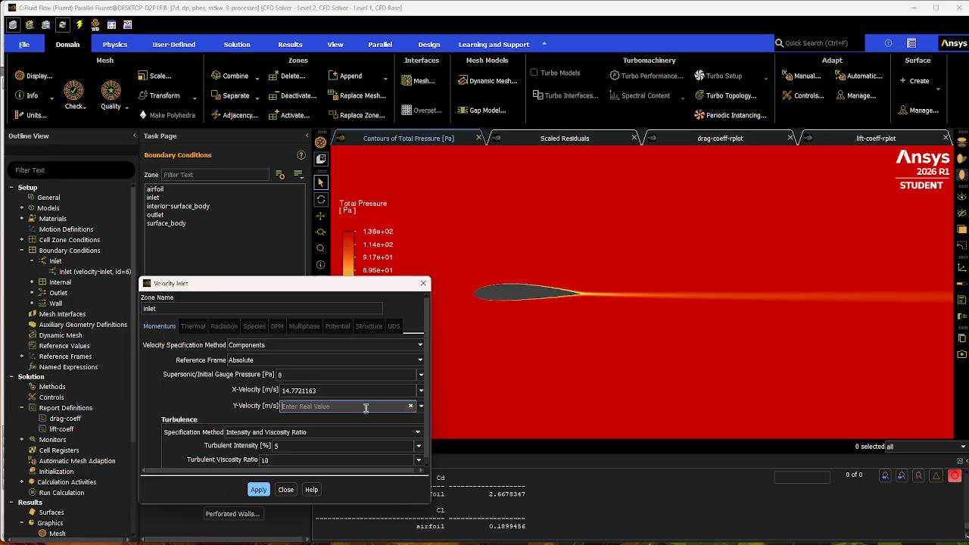
{"action": "key", "text": "ctrl+v"}
Re-enter the inlet X-Velocity as 14.7721163 m/s from the spreadsheet's 10-degree Vx cell, then apply and close the velocity inlet settings.
{"action": "left_click", "coordinate": [355, 390]}
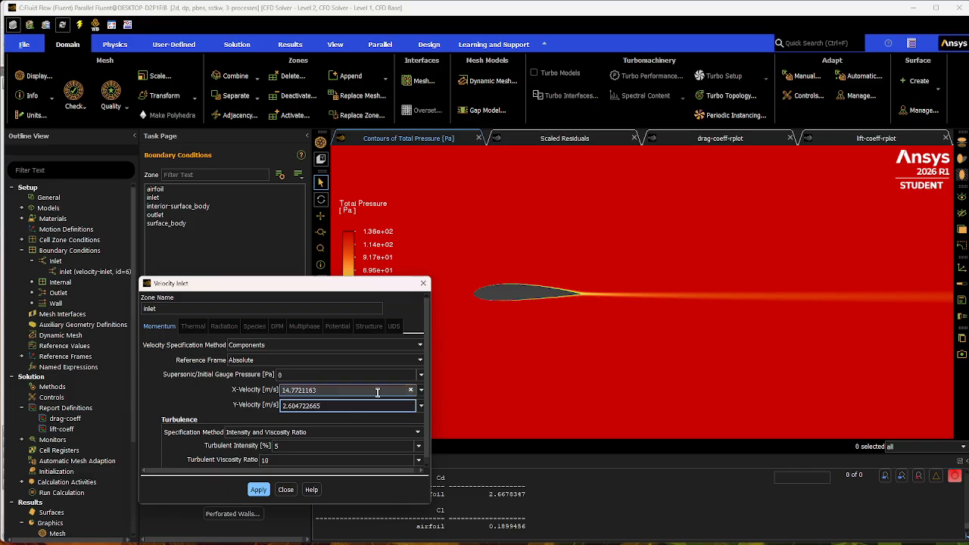
{"action": "key", "text": "BackSpace"}
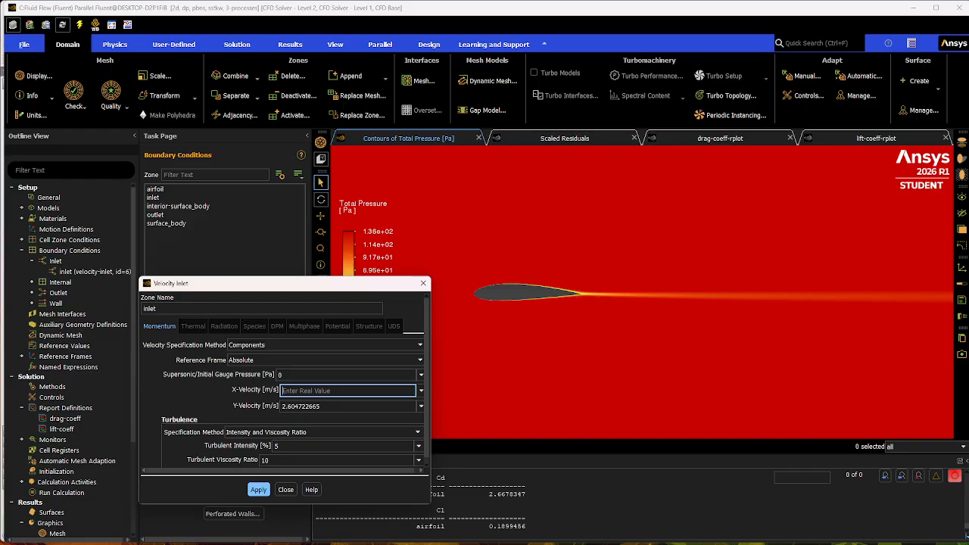
{"action": "key", "text": "alt+Tab"}
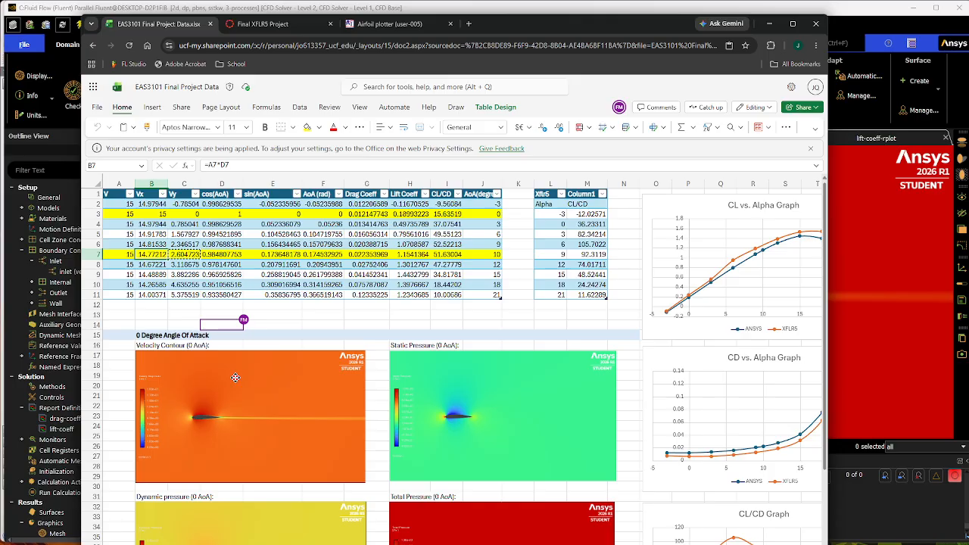
{"action": "key", "text": "ctrl+c"}
{"action": "key", "text": "alt+Tab"}
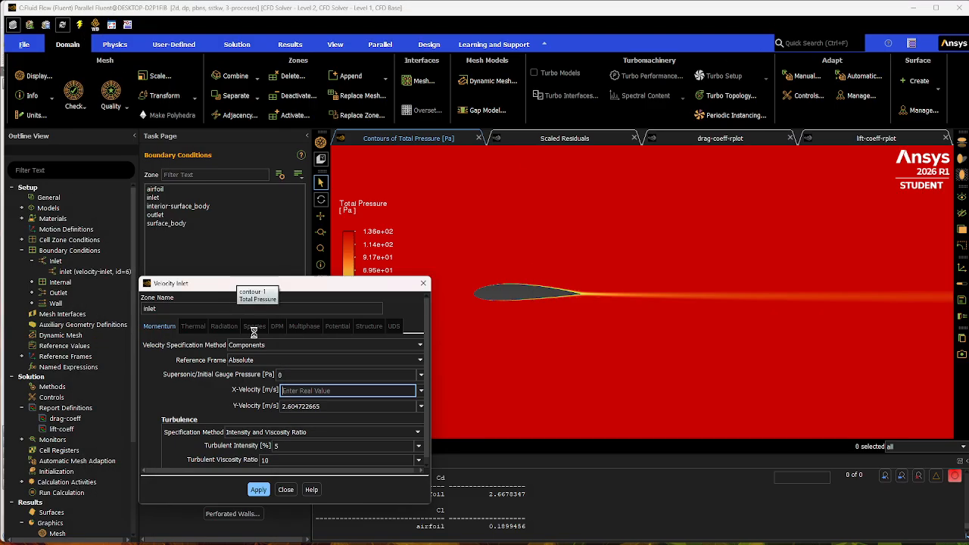
{"action": "key", "text": "ctrl+v"}
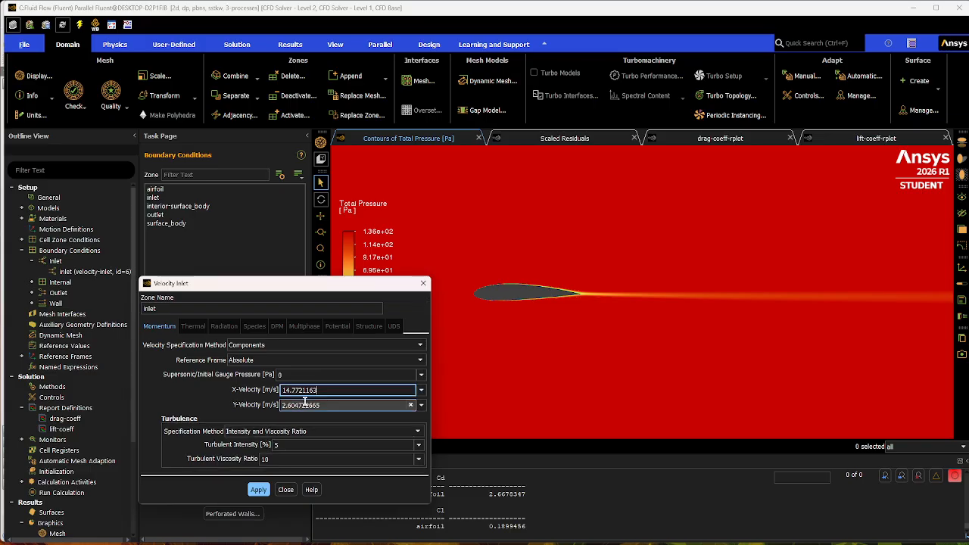
{"action": "left_click", "coordinate": [258, 490]}
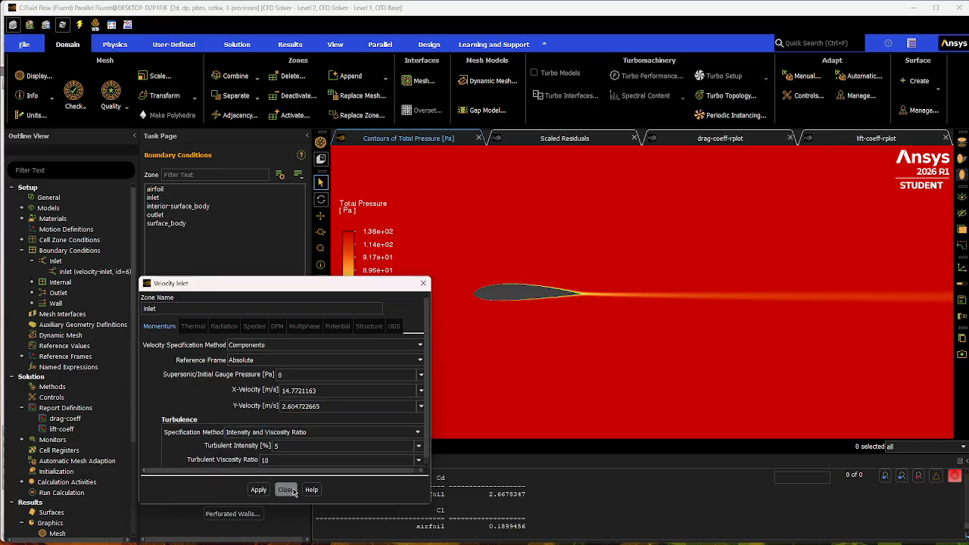
{"action": "left_click", "coordinate": [285, 490]}
Open the drag-coeff report definition and arrange it side by side with the Excel project spreadsheet.
{"action": "scroll", "coordinate": [90, 424], "scroll_direction": "down", "scroll_amount": 2}
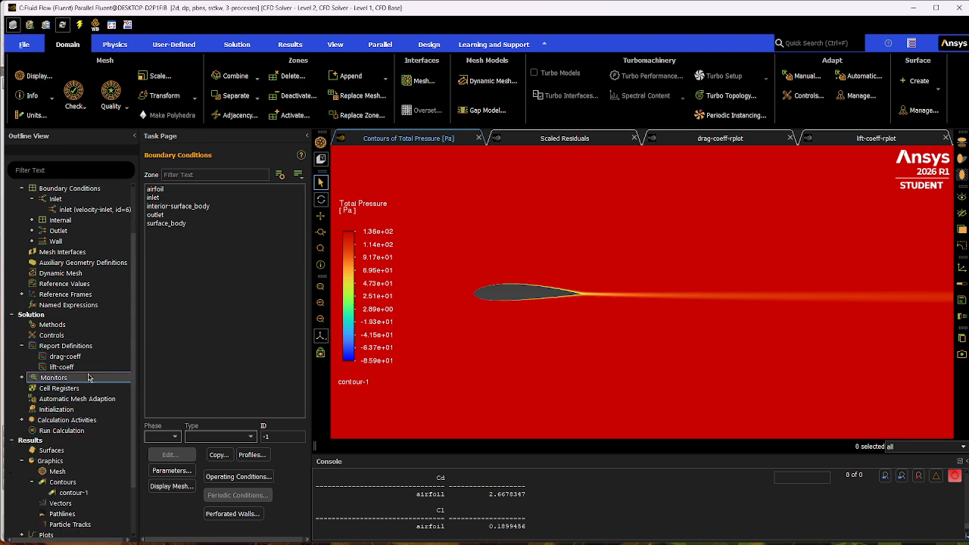
{"action": "double_click", "coordinate": [97, 357]}
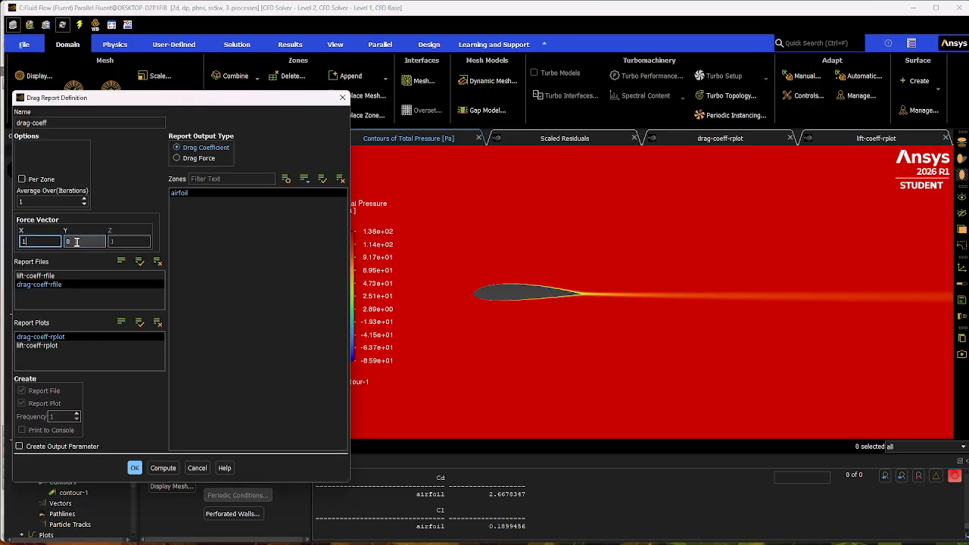
{"action": "left_click", "coordinate": [75, 241]}
{"action": "left_click", "coordinate": [46, 243]}
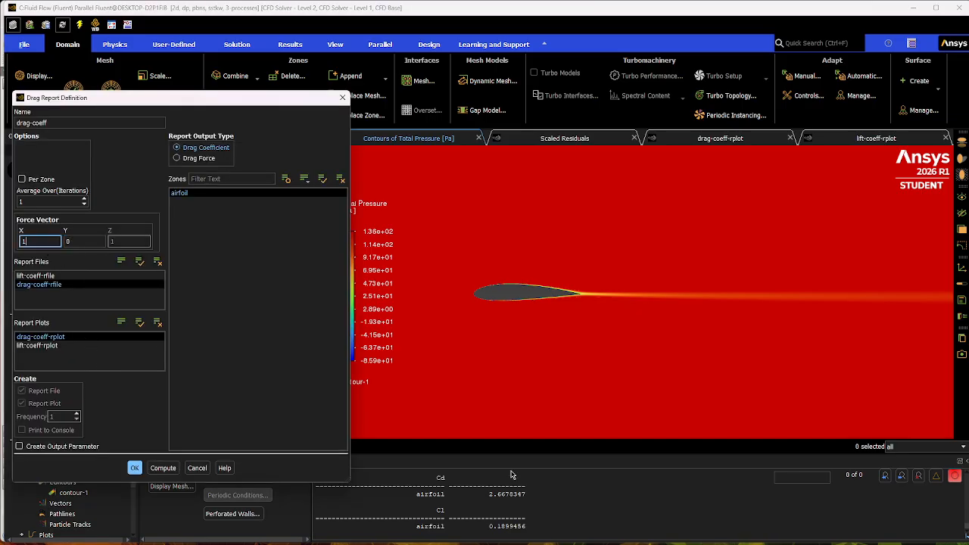
{"action": "key", "text": "alt+Tab"}
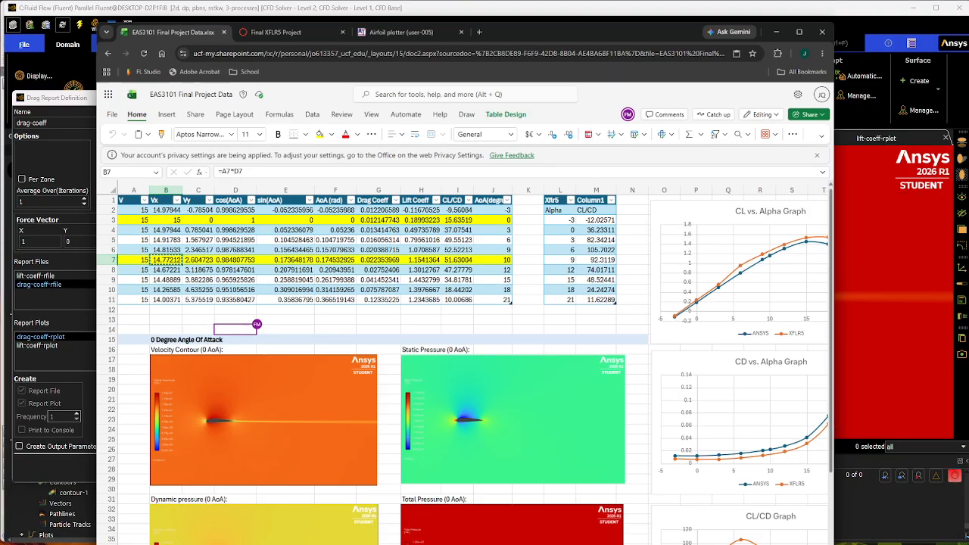
{"action": "left_click_drag", "start_coordinate": [532, 26], "coordinate": [808, 34]}
{"action": "left_click_drag", "start_coordinate": [263, 93], "coordinate": [391, 92]}
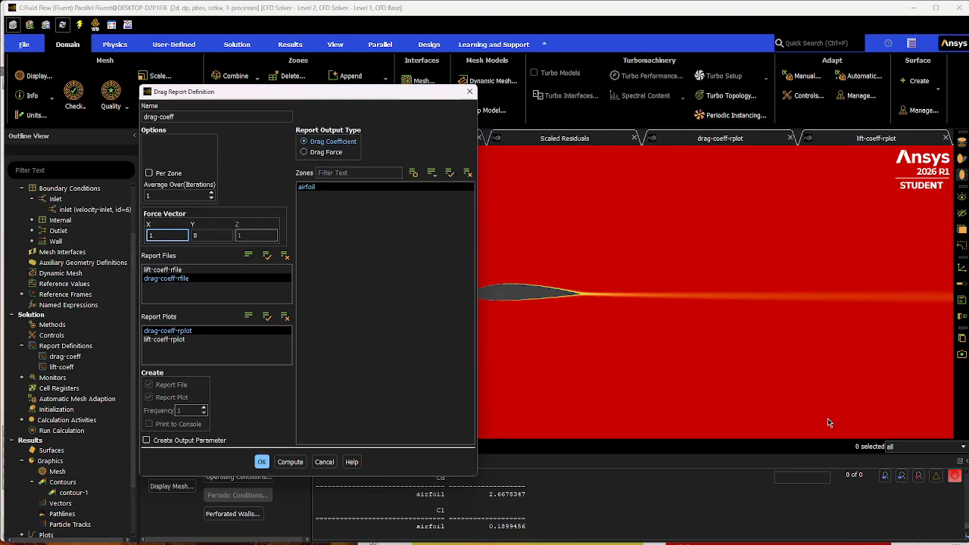
{"action": "left_click", "coordinate": [816, 542]}
{"action": "left_click", "coordinate": [724, 328]}
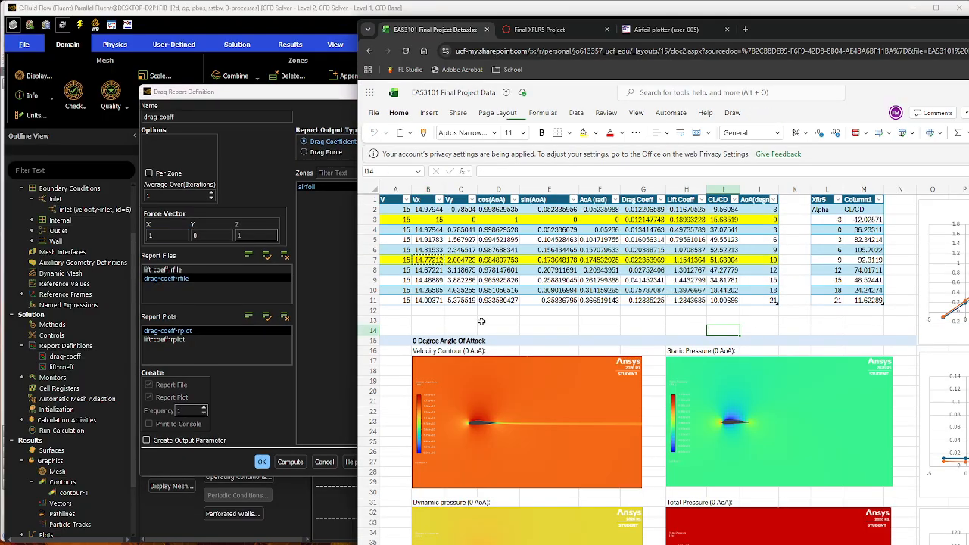
Examine the cos(AoA) and sin(AoA) columns in the spreadsheet's angle-of-attack table.
{"action": "left_click", "coordinate": [500, 319]}
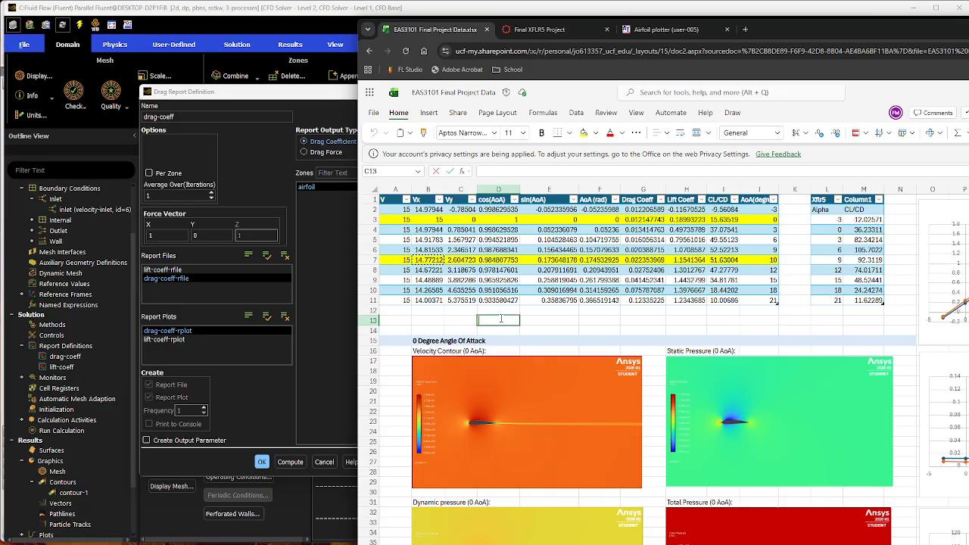
{"action": "left_click", "coordinate": [453, 321]}
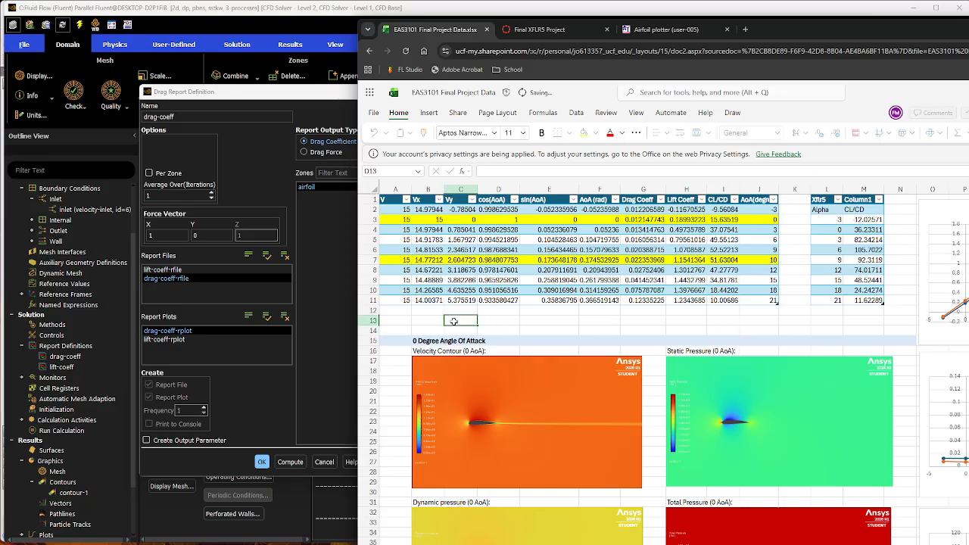
{"action": "left_click", "coordinate": [498, 209]}
{"action": "key", "text": "shift+Down"}
{"action": "key", "text": "shift+Down"}
{"action": "key", "text": "shift+Down"}
{"action": "key", "text": "shift+Down"}
{"action": "key", "text": "shift+Down"}
{"action": "key", "text": "shift+Down"}
{"action": "key", "text": "shift+Down"}
{"action": "key", "text": "shift+Down"}
{"action": "key", "text": "shift+Down"}
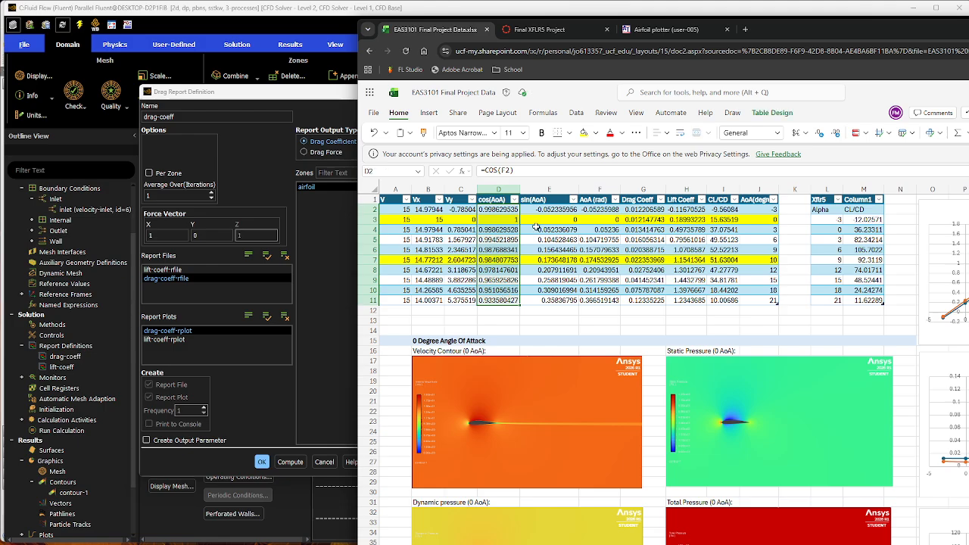
{"action": "left_click_drag", "start_coordinate": [545, 206], "coordinate": [545, 301]}
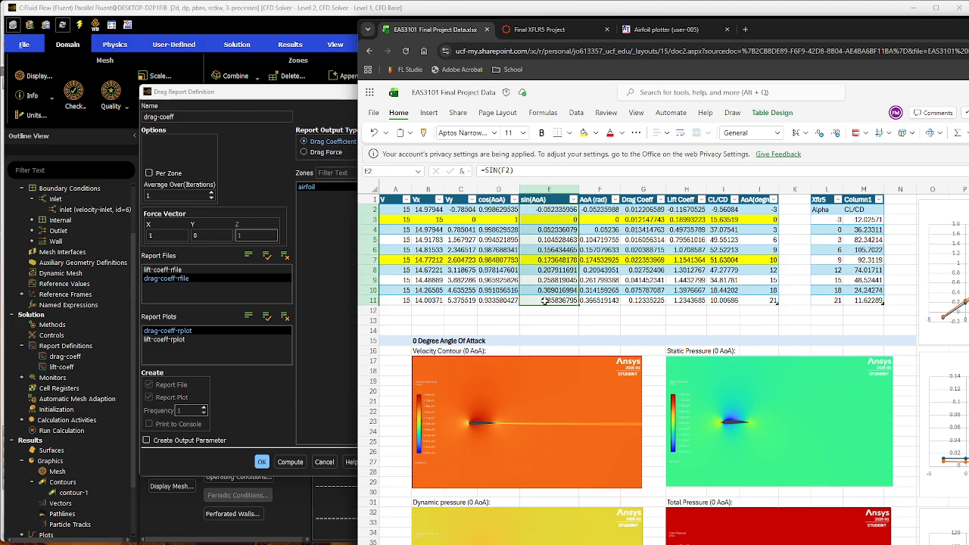
Copy cos(AoA) for 10 degrees from the spreadsheet and set the drag force vector's X component to 0.98481 in Fluent.
{"action": "left_click", "coordinate": [492, 259]}
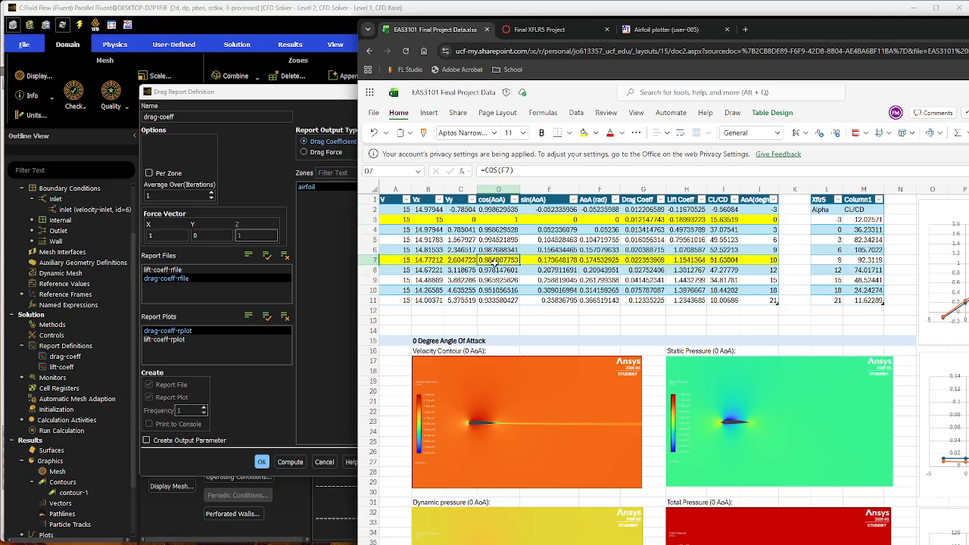
{"action": "left_click", "coordinate": [173, 234]}
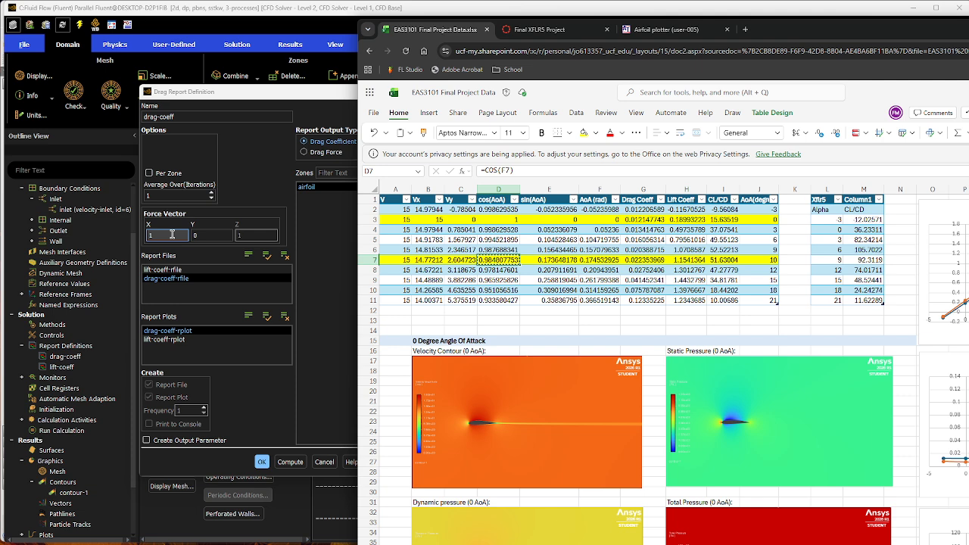
{"action": "left_click_drag", "start_coordinate": [172, 234], "coordinate": [144, 244]}
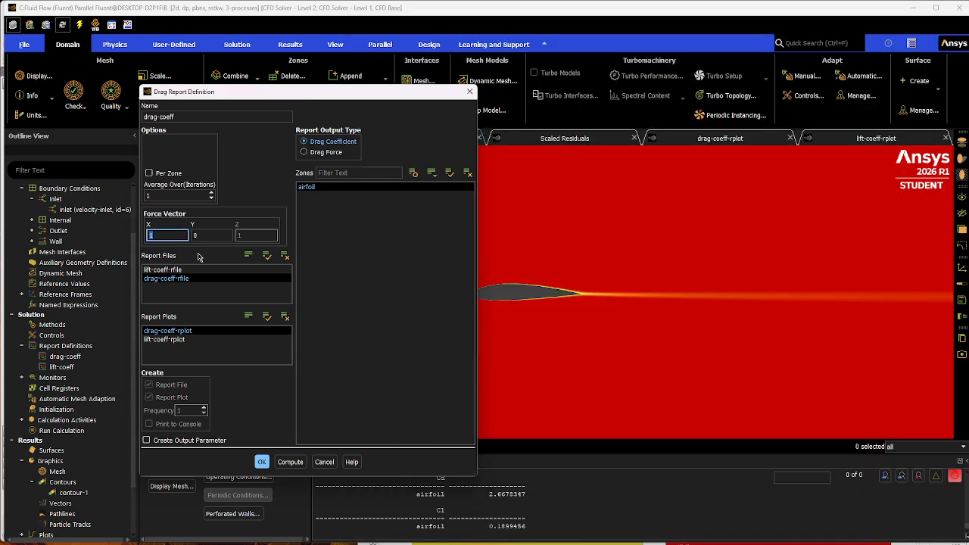
{"action": "type", "text": "0.984807753"}
Copy sin(AoA) for 10 degrees from Excel, set the drag force vector's Y component to 0.17365 in Fluent, and accept the report definition.
{"action": "key", "text": "alt+Tab"}
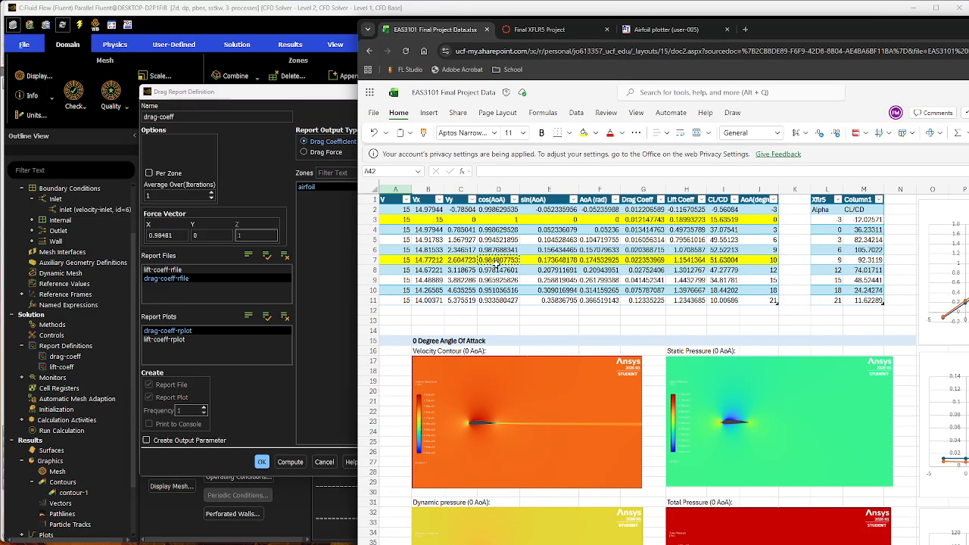
{"action": "left_click", "coordinate": [550, 265]}
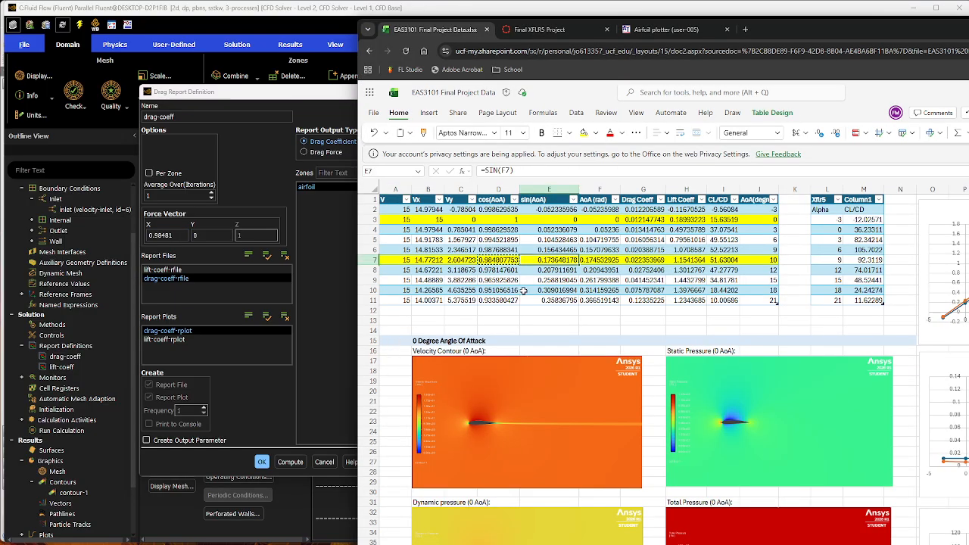
{"action": "key", "text": "ctrl+c"}
{"action": "double_click", "coordinate": [218, 235]}
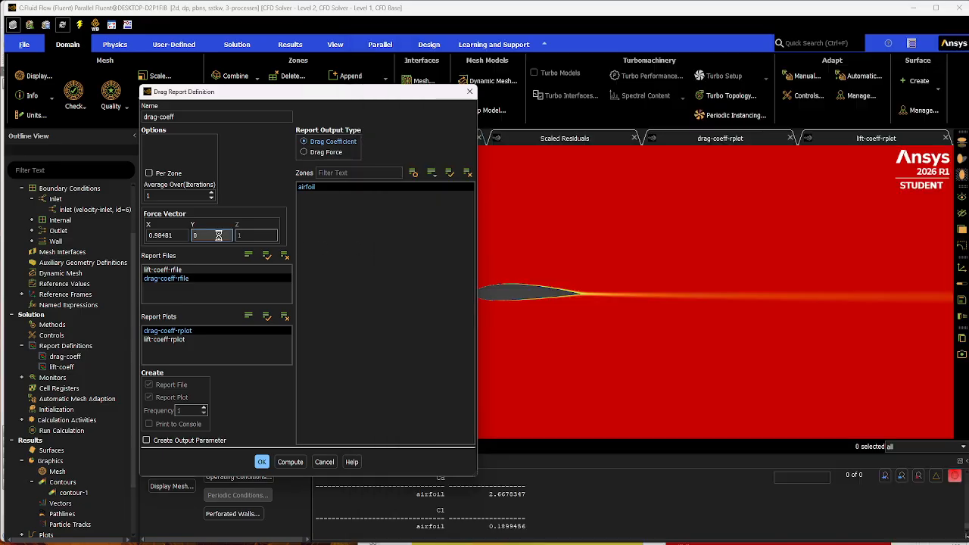
{"action": "left_click_drag", "start_coordinate": [202, 236], "coordinate": [193, 236]}
{"action": "key", "text": "ctrl+v"}
{"action": "key", "text": "Tab"}
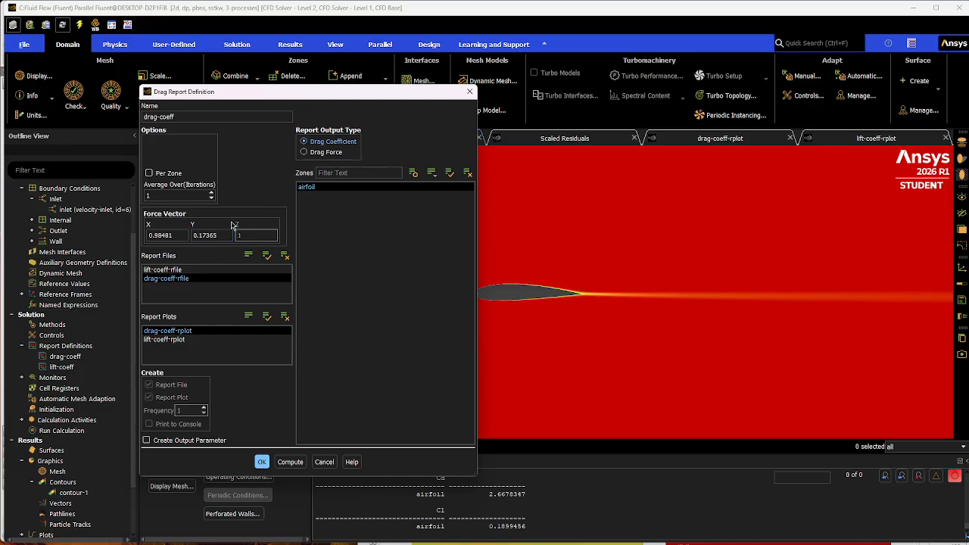
{"action": "left_click", "coordinate": [261, 462]}
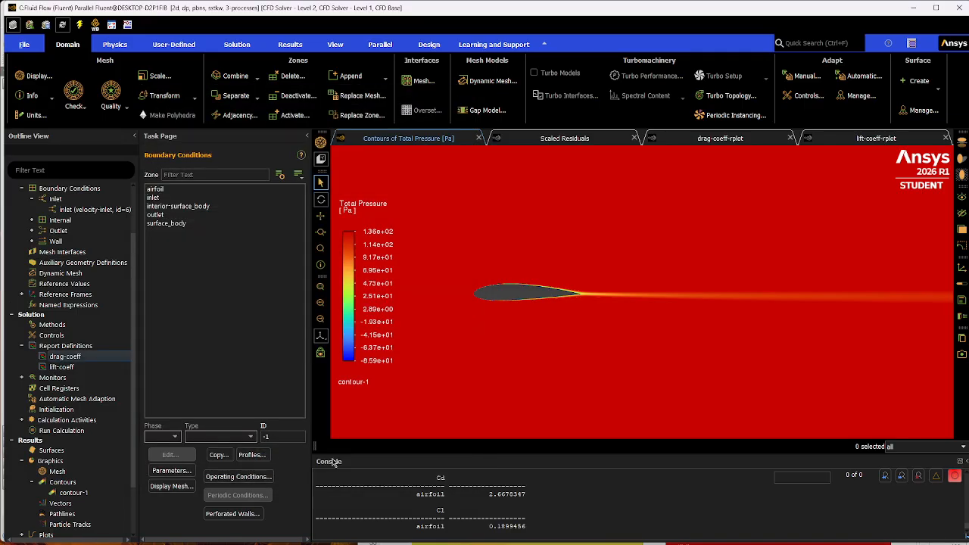
Reopen the drag-coeff report definition, compute the drag coefficient on the airfoil, highlight the console value, and close the definition.
{"action": "double_click", "coordinate": [107, 357]}
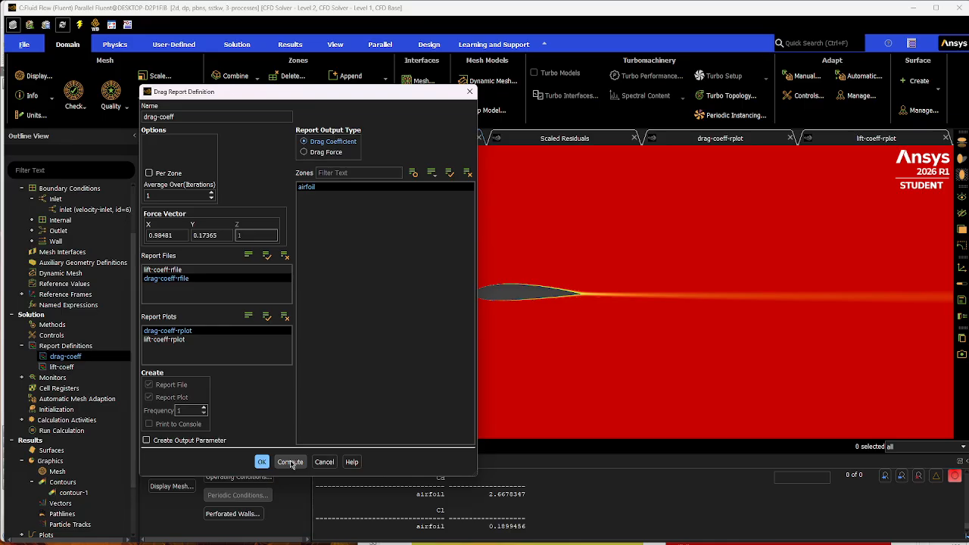
{"action": "left_click", "coordinate": [291, 463]}
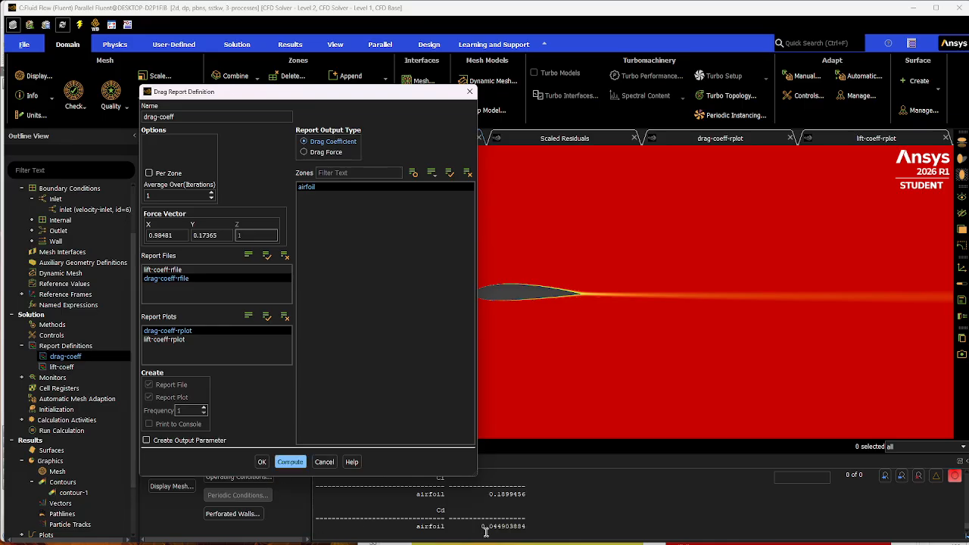
{"action": "left_click_drag", "start_coordinate": [480, 526], "coordinate": [544, 528]}
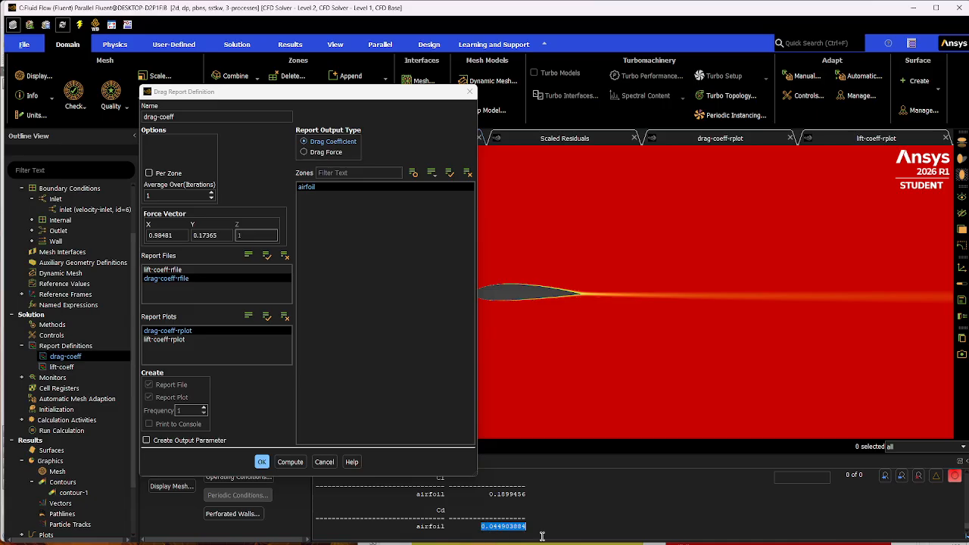
{"action": "left_click", "coordinate": [324, 461]}
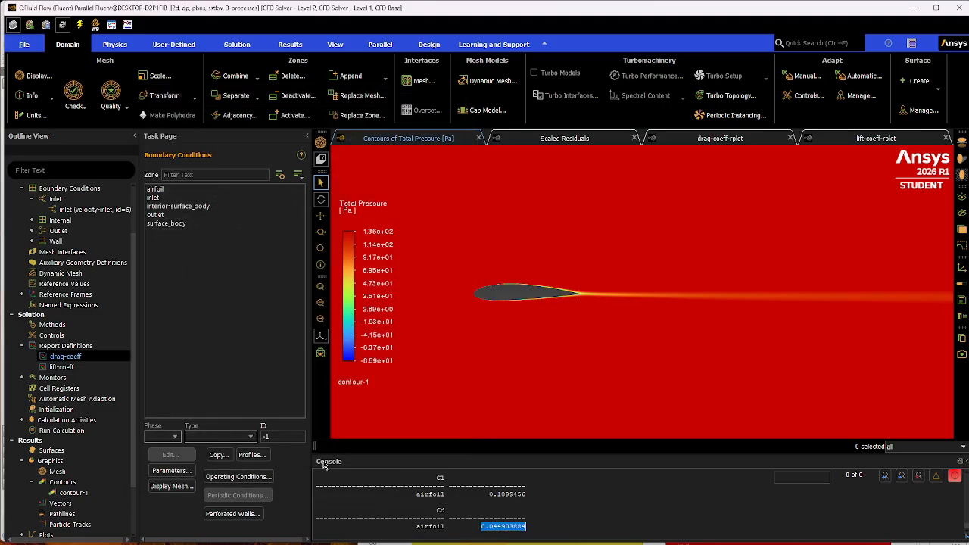
Open the lift-coeff report definition and set its force vector's X component to -0.1736, the negative of the spreadsheet's sin(AoA) for 10 degrees.
{"action": "double_click", "coordinate": [99, 367]}
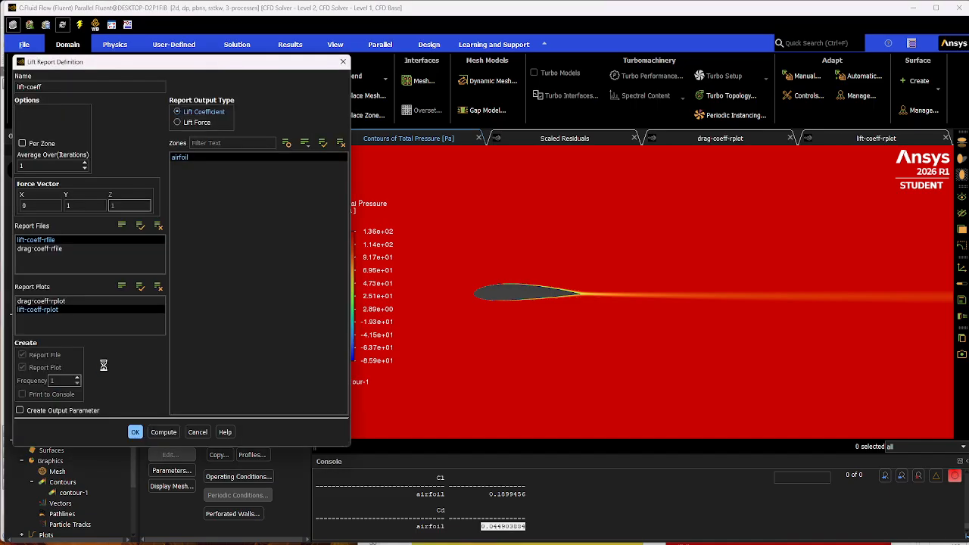
{"action": "left_click", "coordinate": [78, 205]}
{"action": "double_click", "coordinate": [78, 206]}
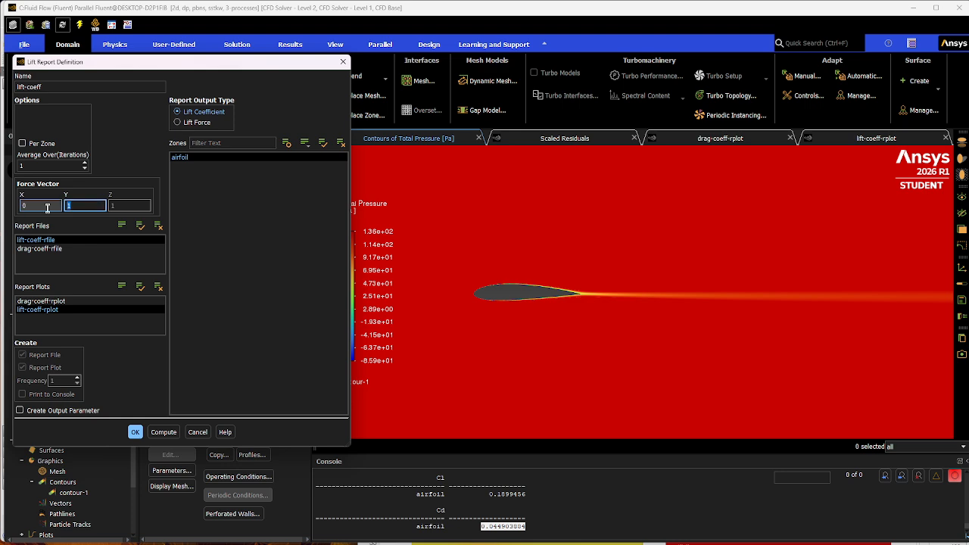
{"action": "key", "text": "alt+Tab"}
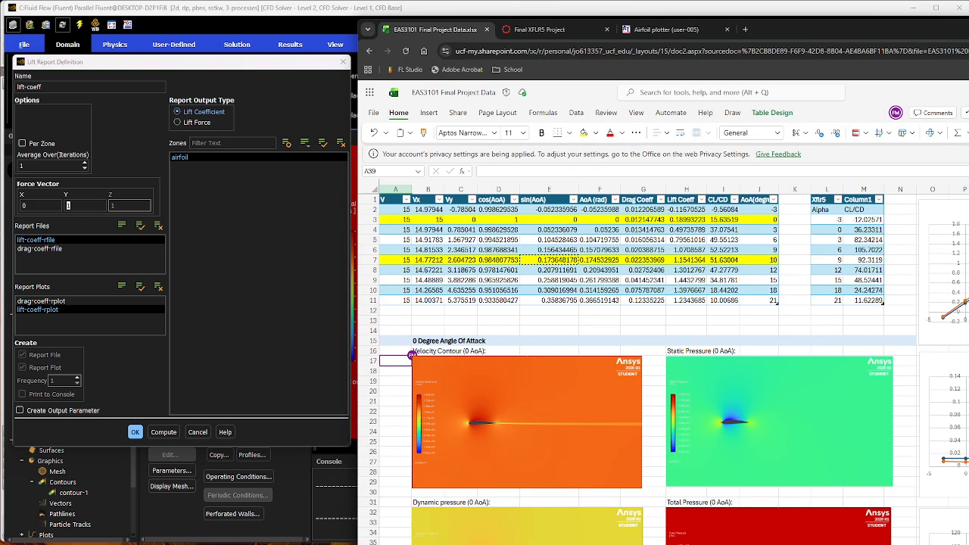
{"action": "left_click", "coordinate": [547, 259]}
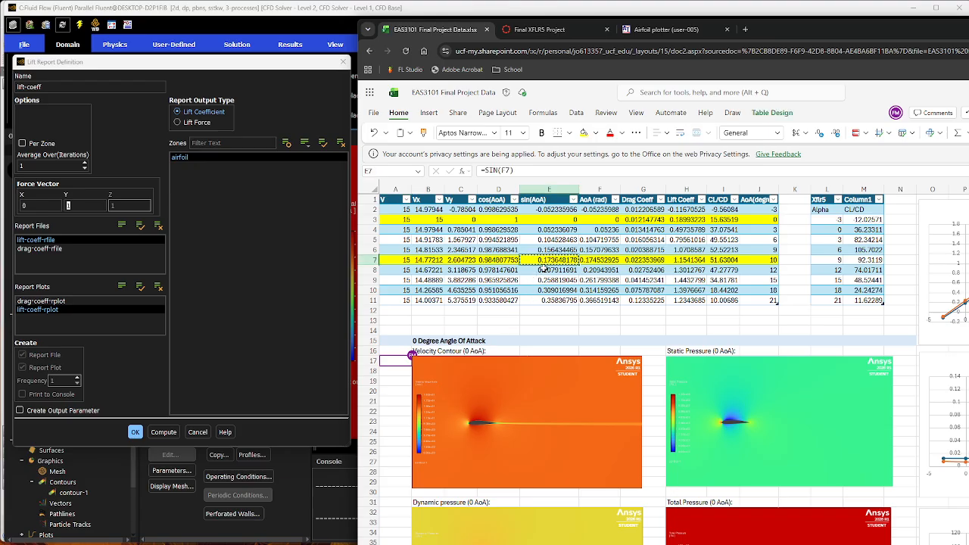
{"action": "left_click", "coordinate": [46, 208]}
{"action": "left_click_drag", "start_coordinate": [36, 206], "coordinate": [14, 208]}
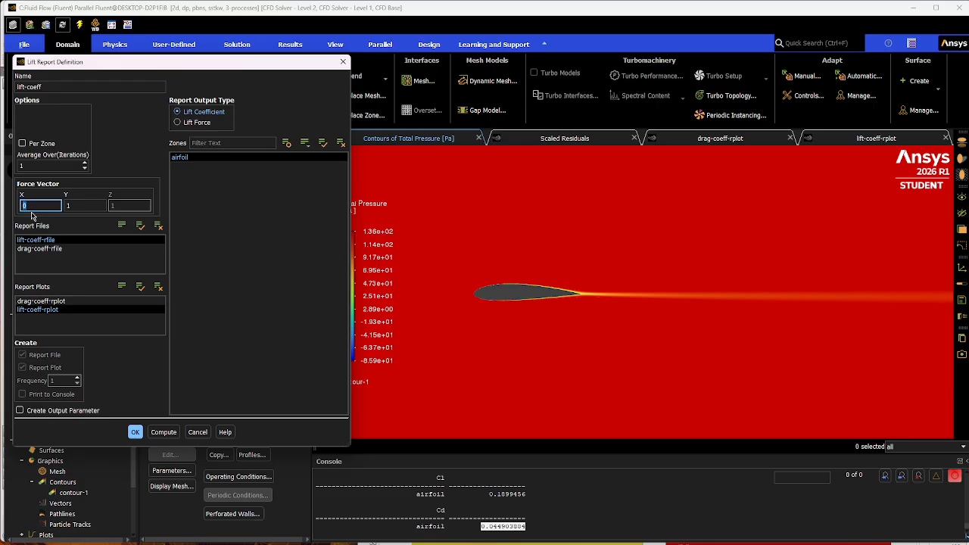
{"action": "type", "text": "-"}
{"action": "key", "text": "ctrl+v"}
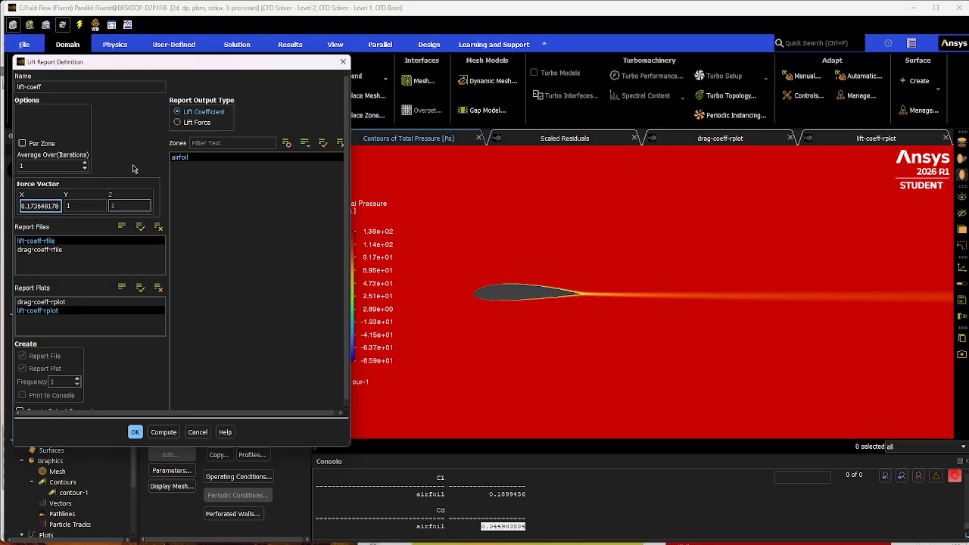
{"action": "key", "text": "Tab"}
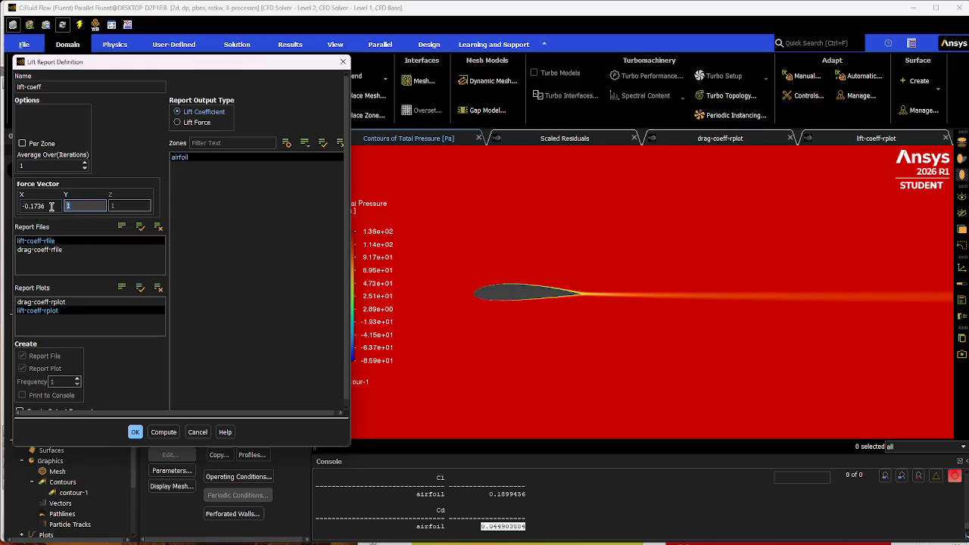
Copy cos(AoA) for 10 degrees from the spreadsheet and set the lift force vector's Y component to 0.98481 in Fluent.
{"action": "key", "text": "BackSpace"}
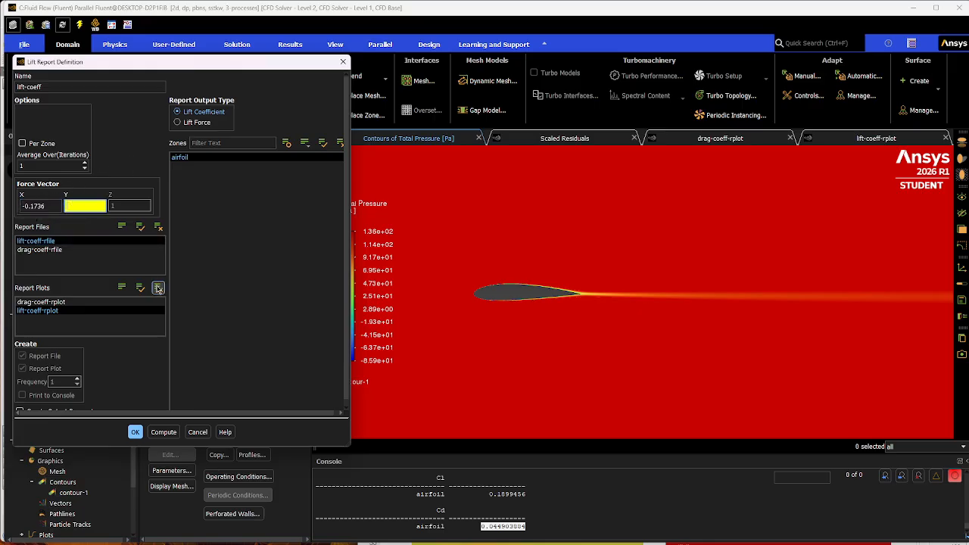
{"action": "left_click", "coordinate": [905, 11]}
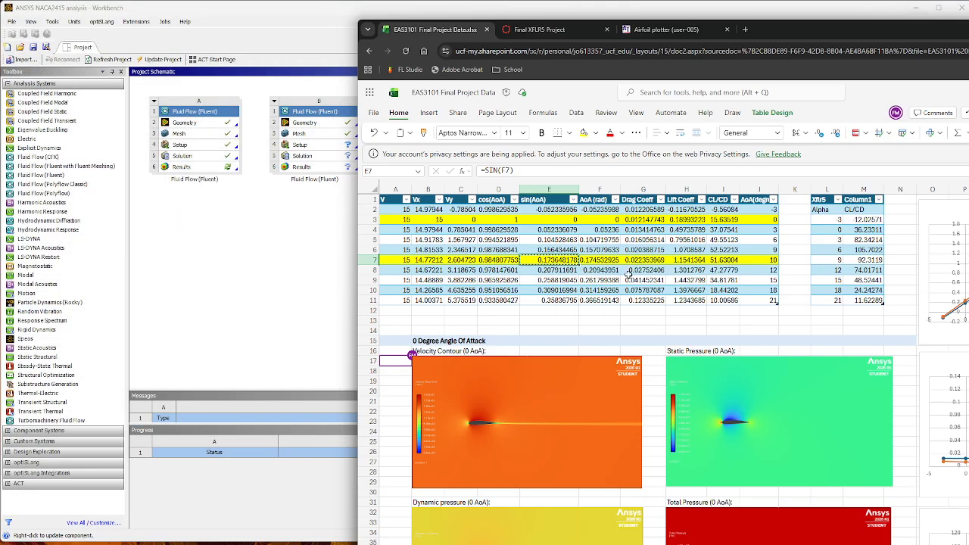
{"action": "left_click", "coordinate": [501, 261]}
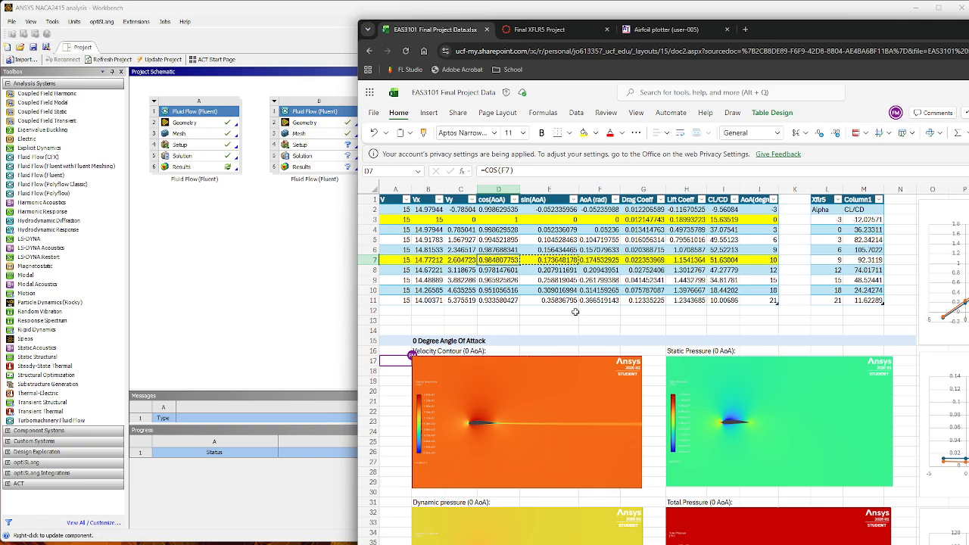
{"action": "key", "text": "ctrl+c"}
{"action": "key", "text": "alt+Tab"}
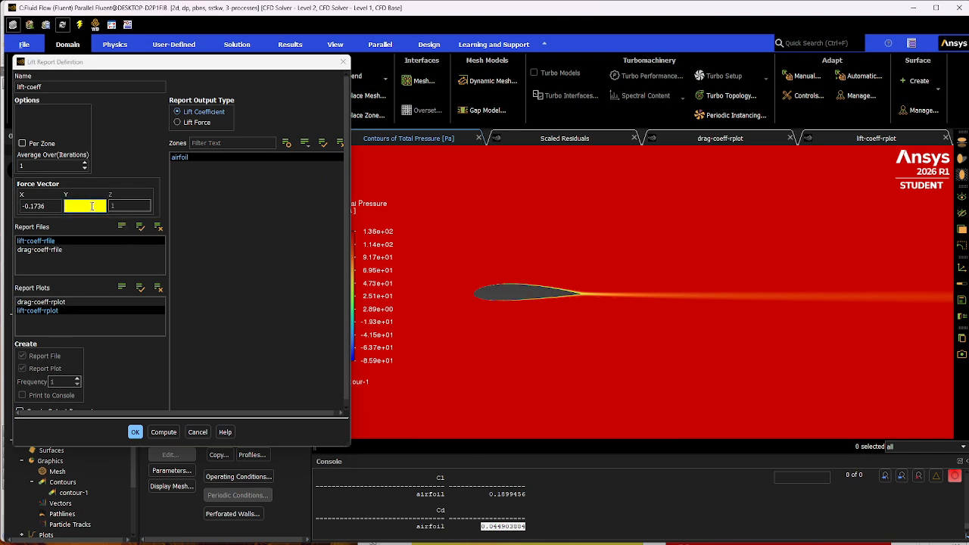
{"action": "key", "text": "ctrl+v"}
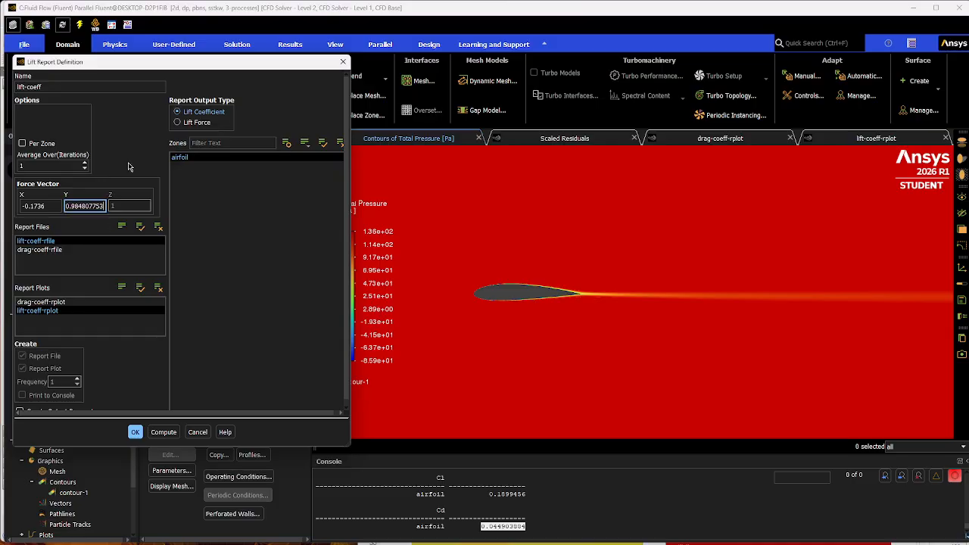
Compute the lift coefficient on the airfoil, highlight its value in the console, and close the lift report definition.
{"action": "left_click", "coordinate": [134, 433]}
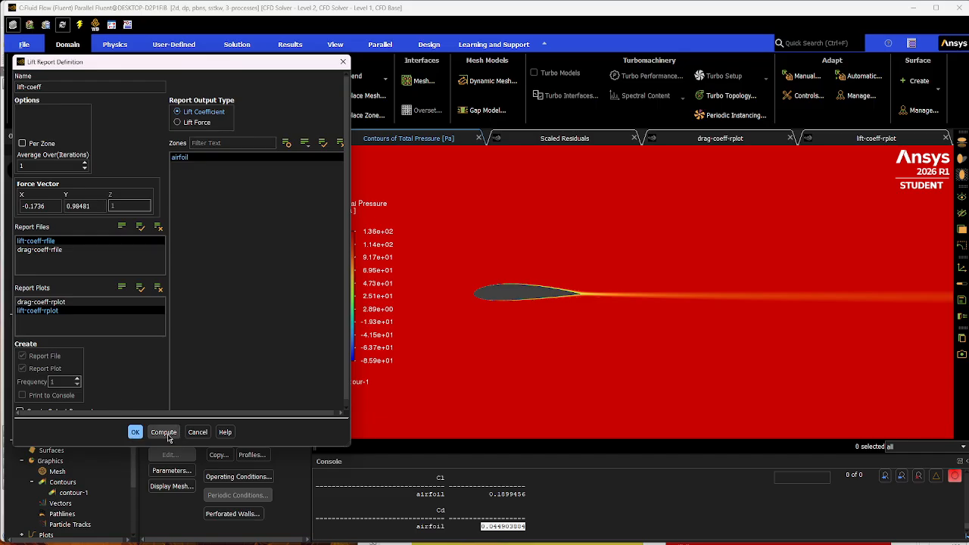
{"action": "left_click", "coordinate": [169, 437]}
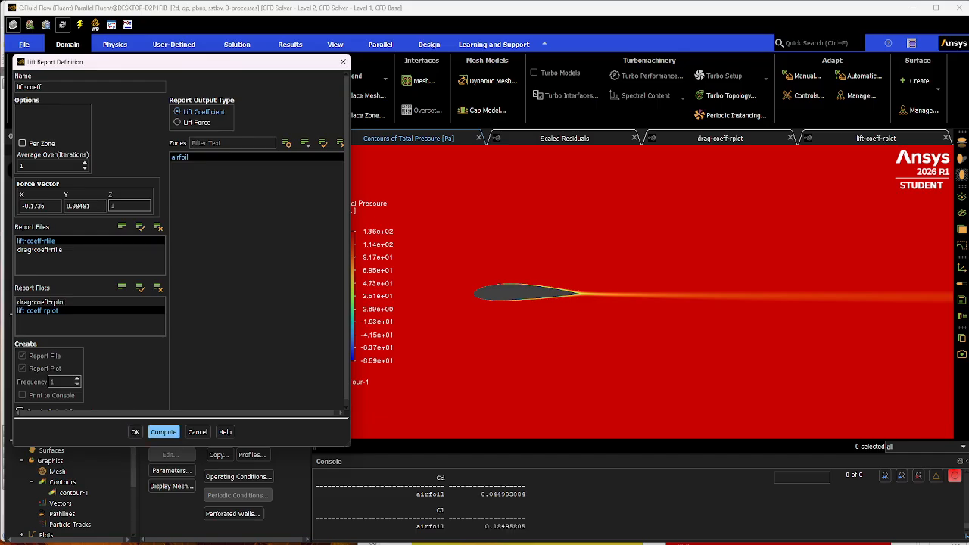
{"action": "left_click_drag", "start_coordinate": [484, 528], "coordinate": [534, 526]}
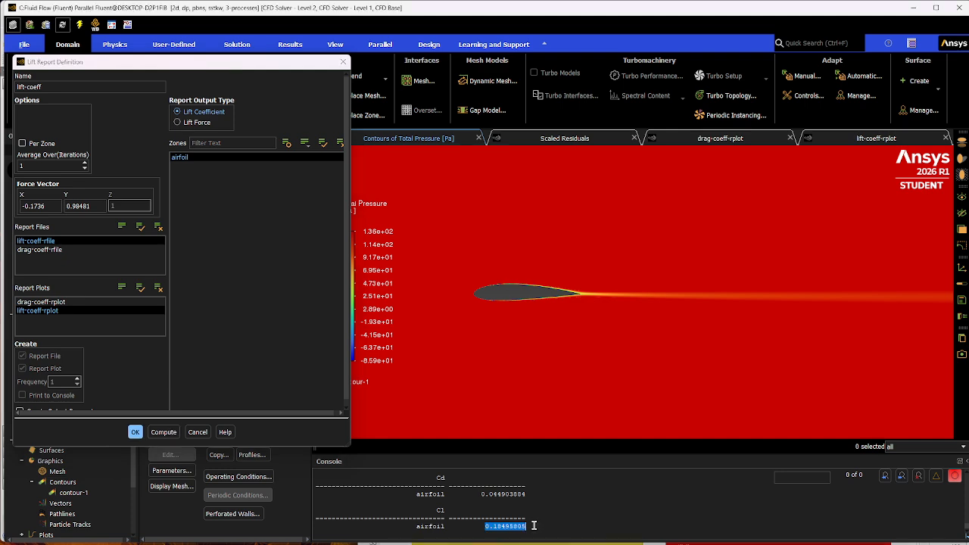
{"action": "left_click", "coordinate": [546, 527]}
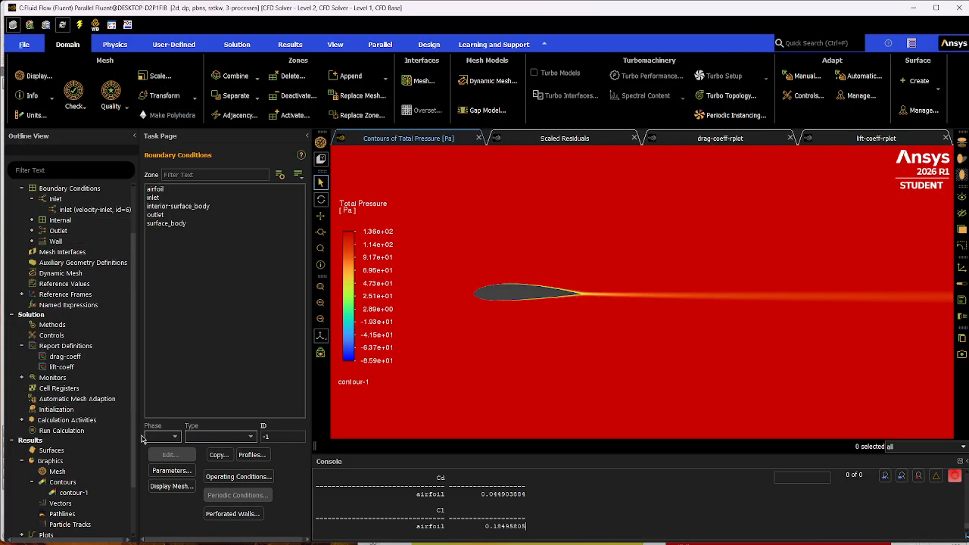
{"action": "left_click", "coordinate": [197, 434]}
Reinitialize the solution with Hybrid Initialization and start the calculation with 1000 iterations.
{"action": "left_click", "coordinate": [88, 409]}
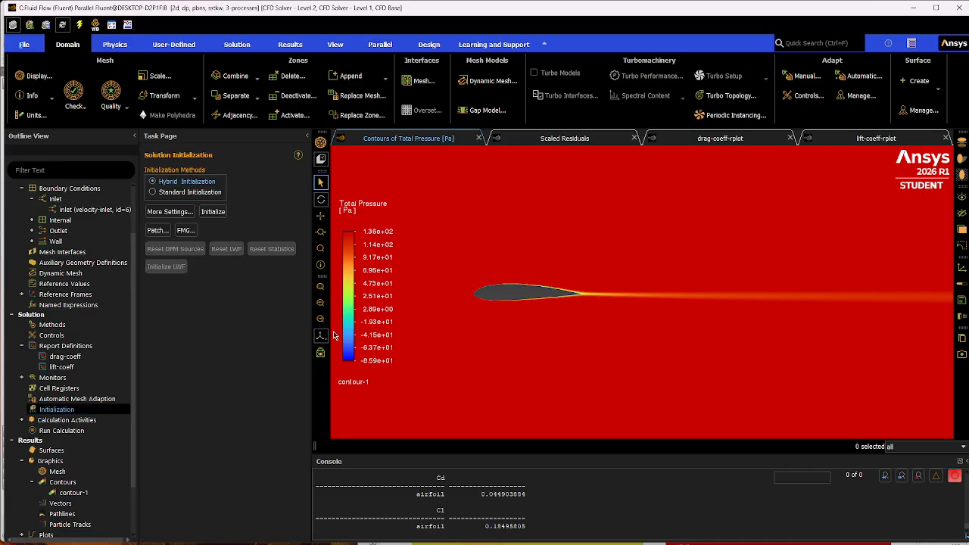
{"action": "left_click", "coordinate": [213, 212]}
{"action": "left_click", "coordinate": [528, 296]}
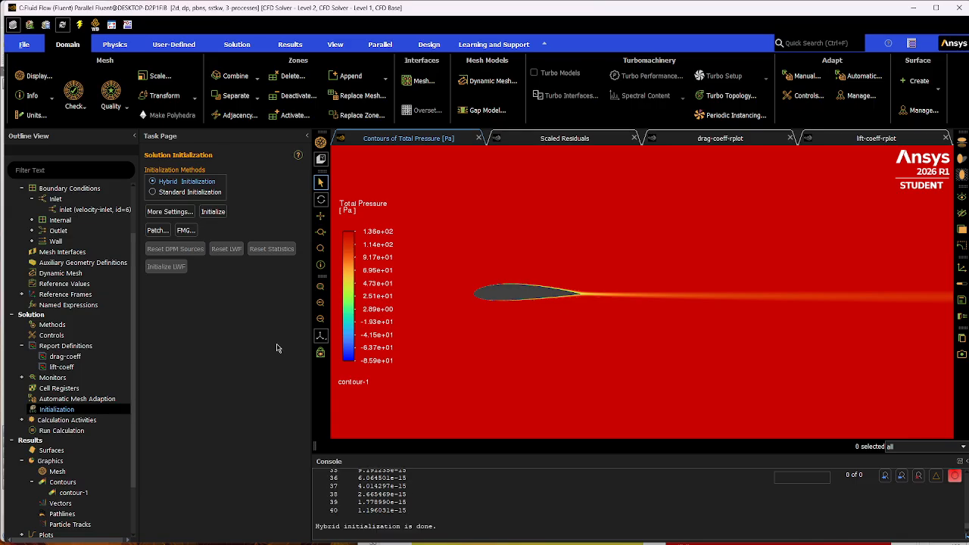
{"action": "left_click", "coordinate": [107, 431]}
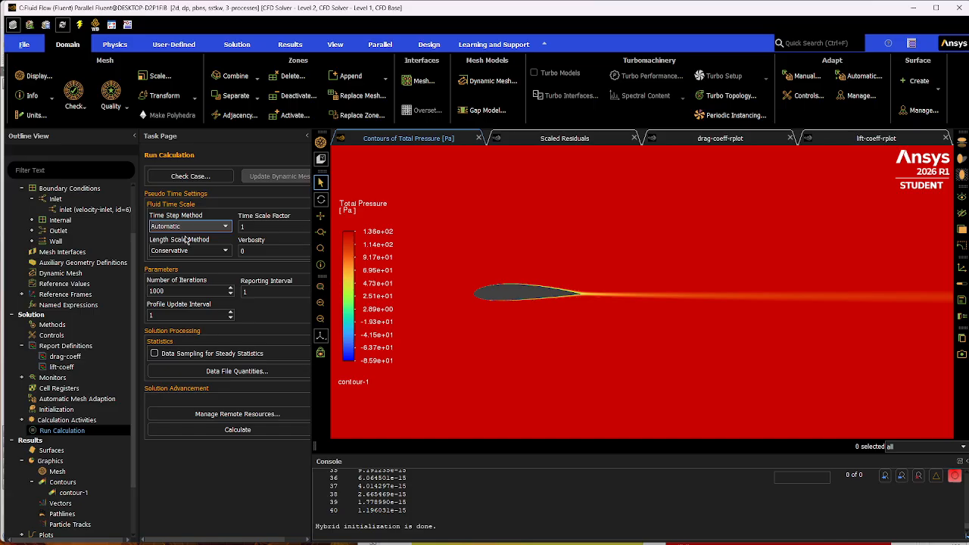
{"action": "left_click", "coordinate": [260, 429]}
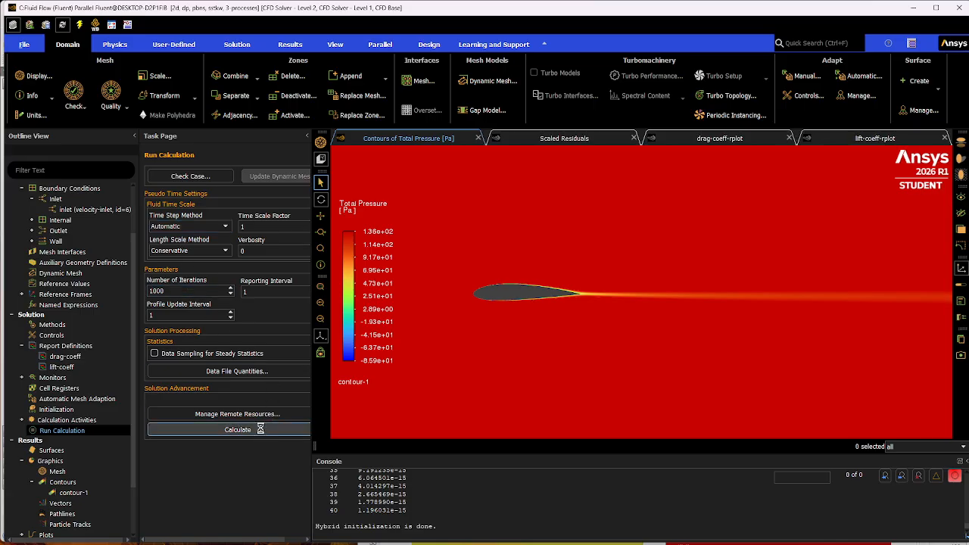
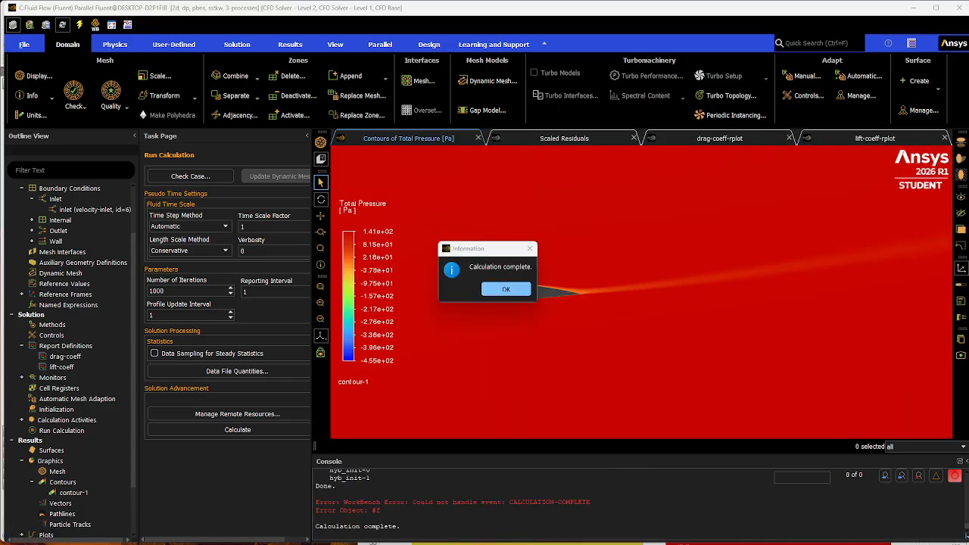
Dismiss the calculation-complete notice and display contour-1 as velocity magnitude around the airfoil.
{"action": "left_click", "coordinate": [507, 289]}
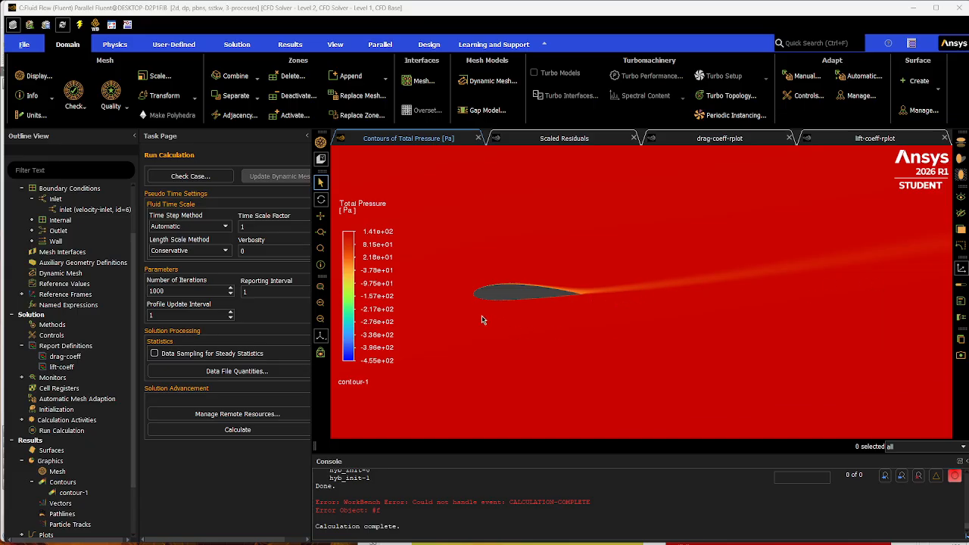
{"action": "double_click", "coordinate": [100, 493]}
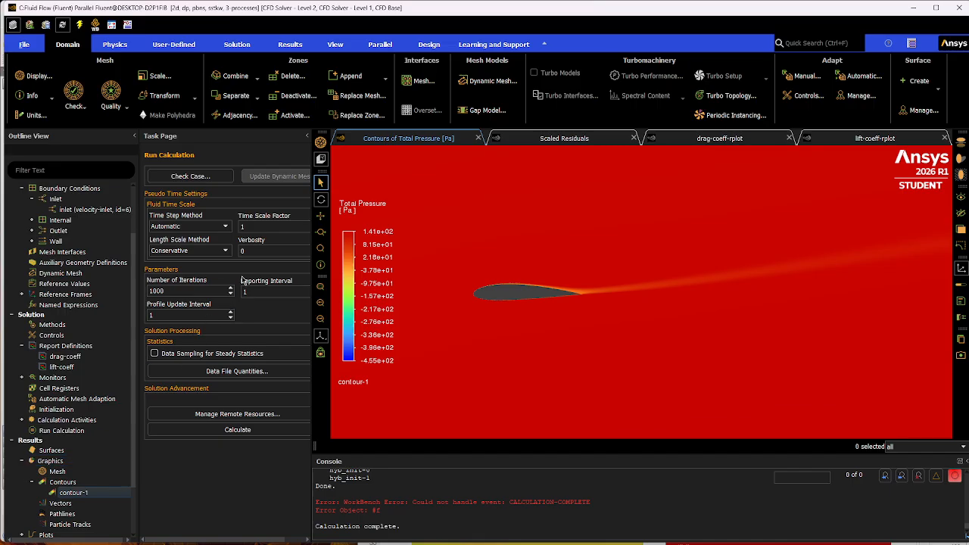
{"action": "double_click", "coordinate": [124, 494]}
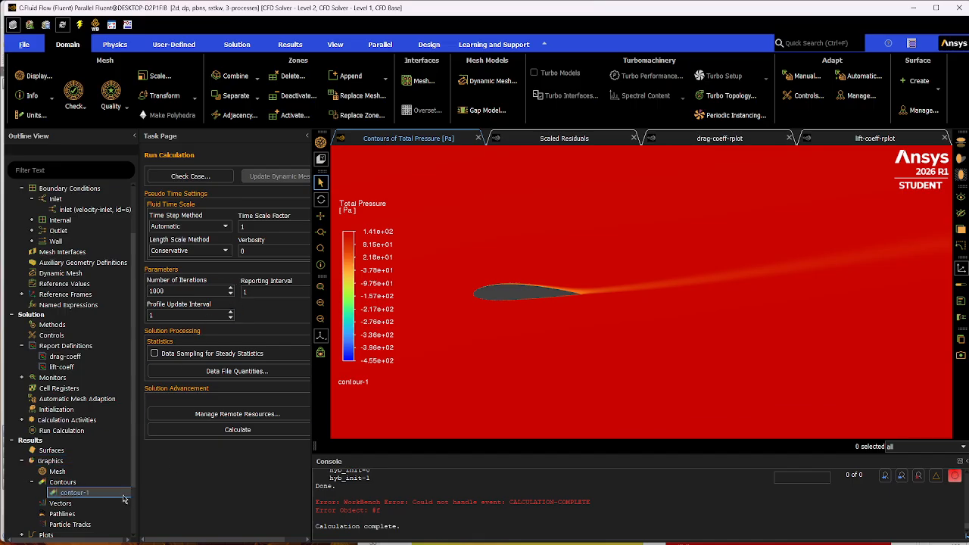
{"action": "left_click", "coordinate": [207, 235]}
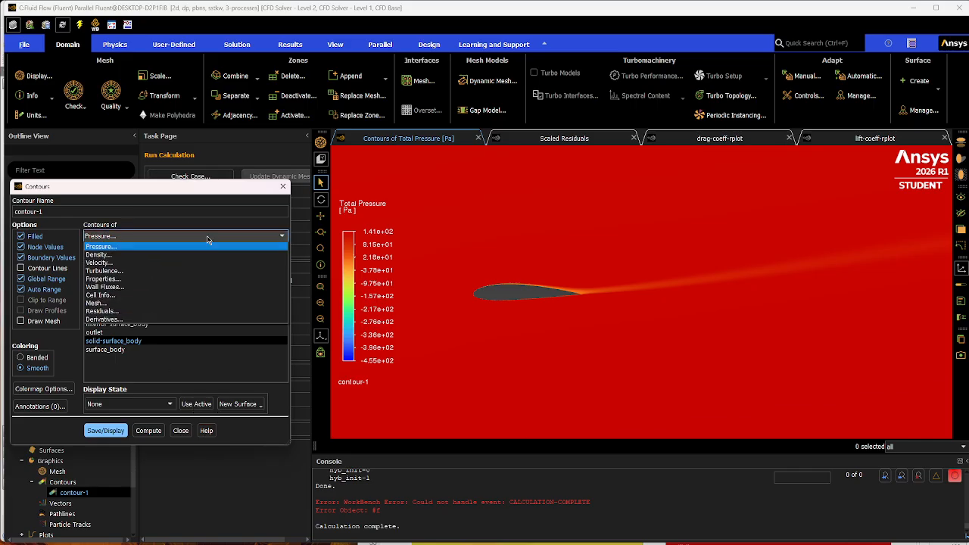
{"action": "left_click", "coordinate": [146, 262]}
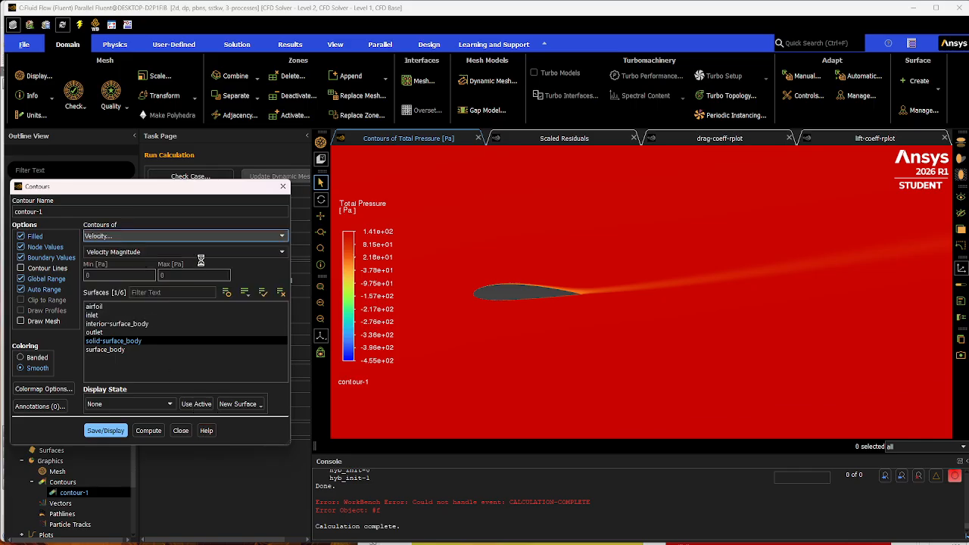
{"action": "left_click", "coordinate": [115, 437]}
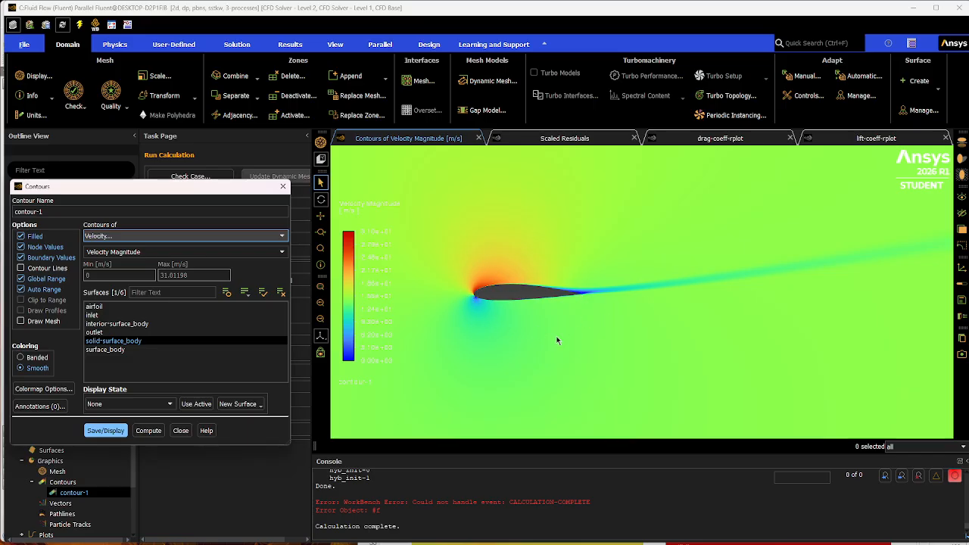
Switch contour-1 to static pressure and display it around the airfoil.
{"action": "left_click", "coordinate": [227, 252]}
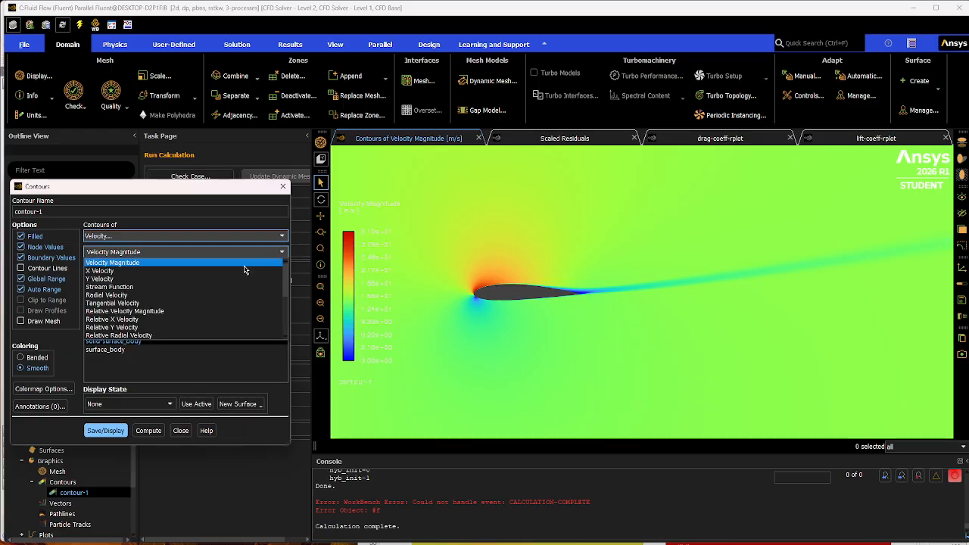
{"action": "left_click", "coordinate": [237, 235]}
{"action": "left_click", "coordinate": [241, 236]}
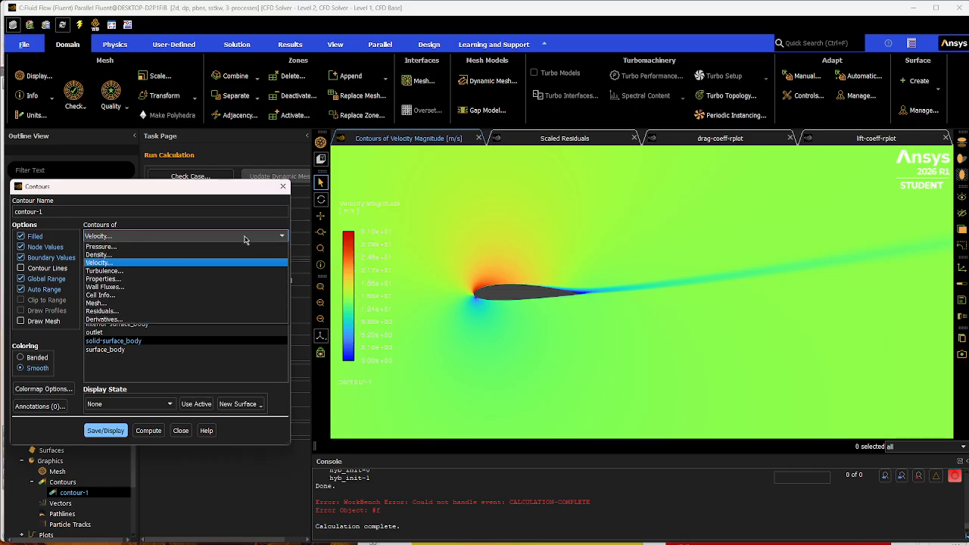
{"action": "left_click", "coordinate": [114, 246]}
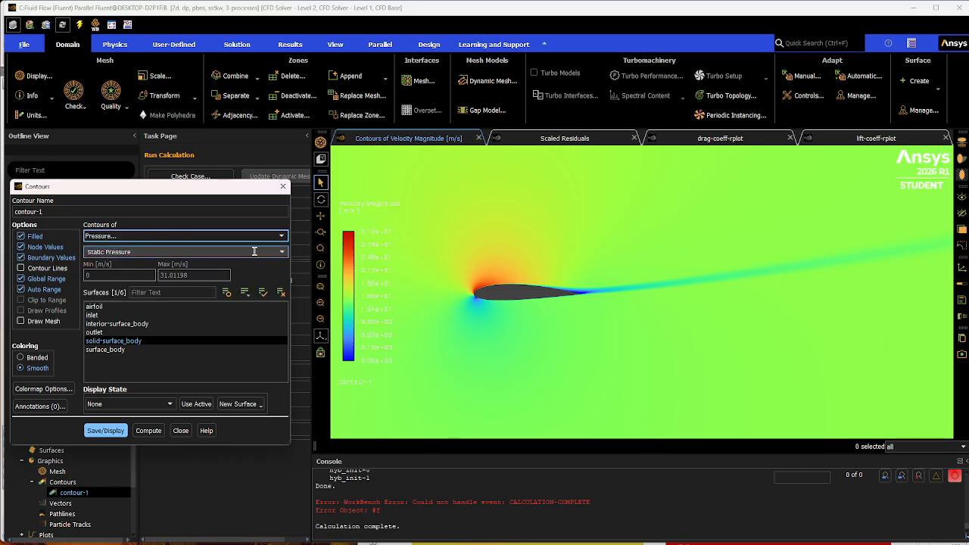
{"action": "left_click", "coordinate": [119, 432]}
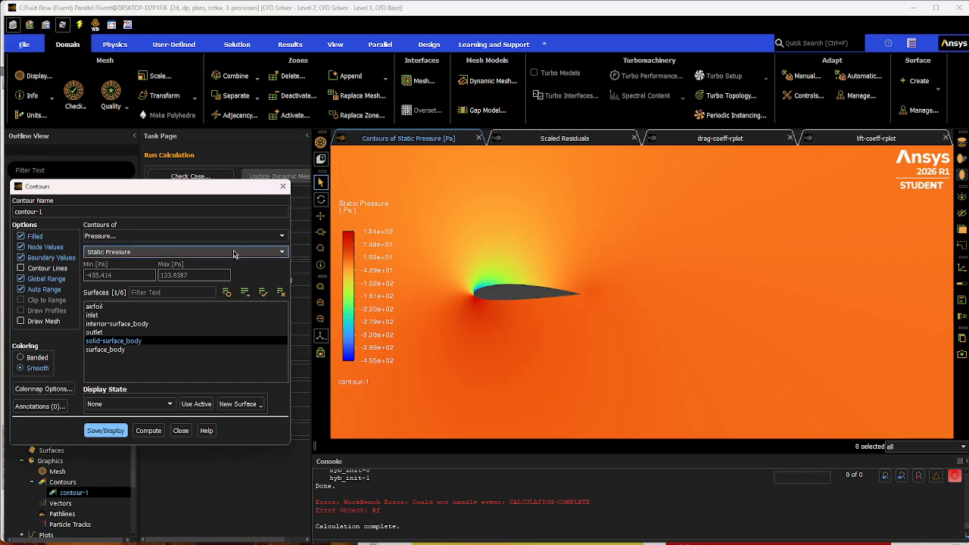
Display contour-1 as dynamic pressure around the airfoil.
{"action": "left_click", "coordinate": [283, 256]}
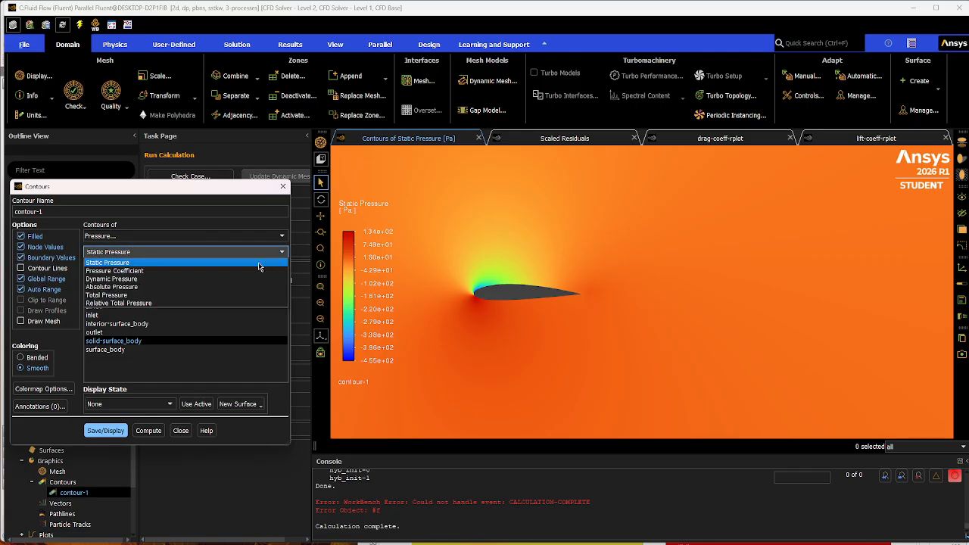
{"action": "left_click", "coordinate": [151, 277]}
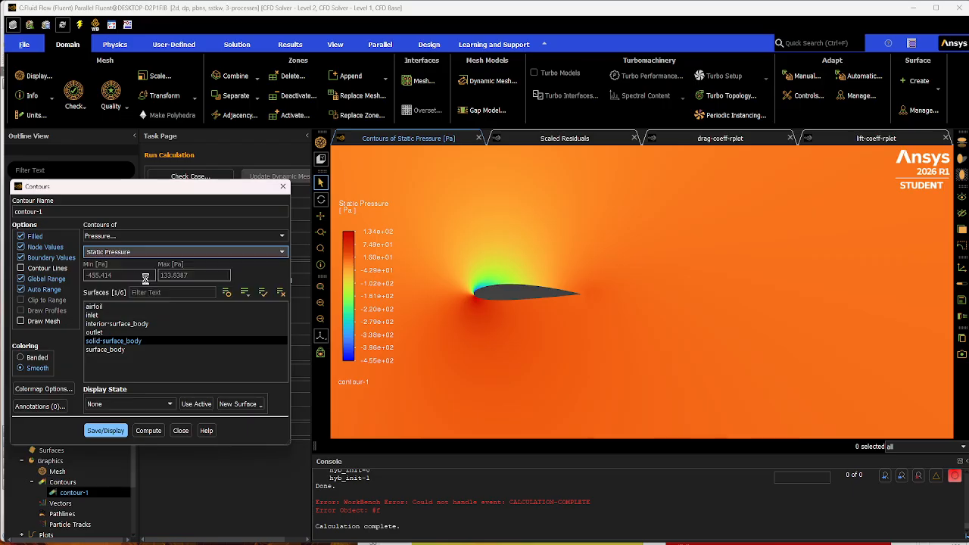
{"action": "left_click", "coordinate": [103, 419]}
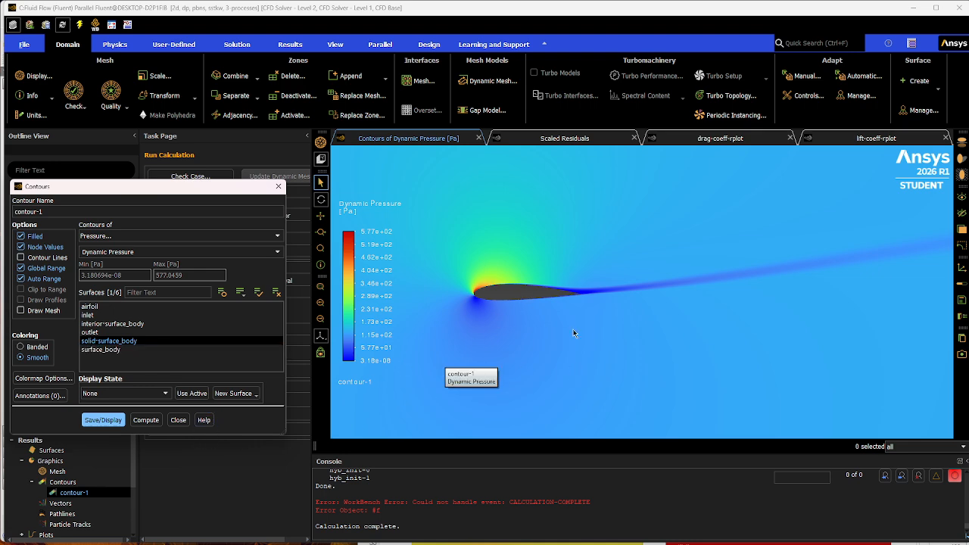
Display contour-1 as total pressure around the airfoil.
{"action": "left_click", "coordinate": [278, 253]}
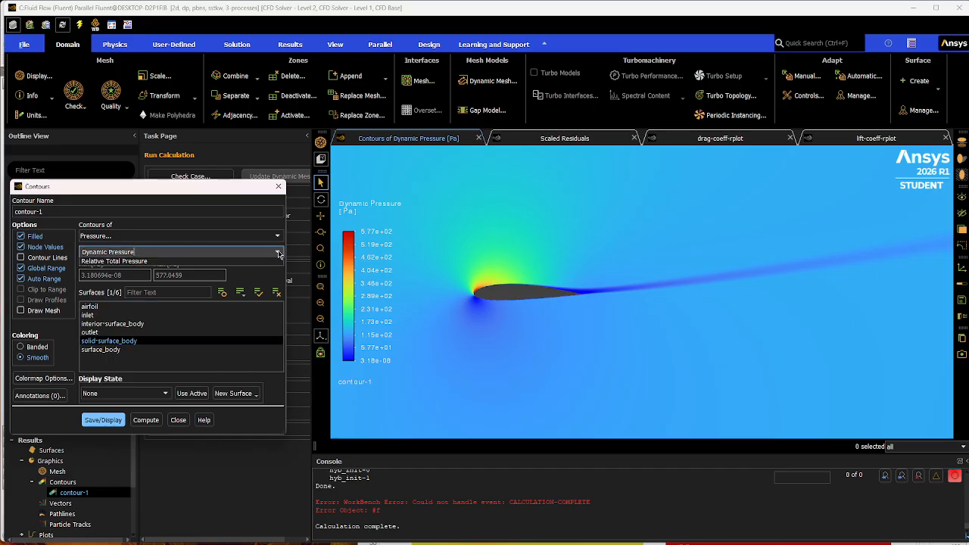
{"action": "left_click", "coordinate": [121, 285]}
{"action": "left_click", "coordinate": [103, 432]}
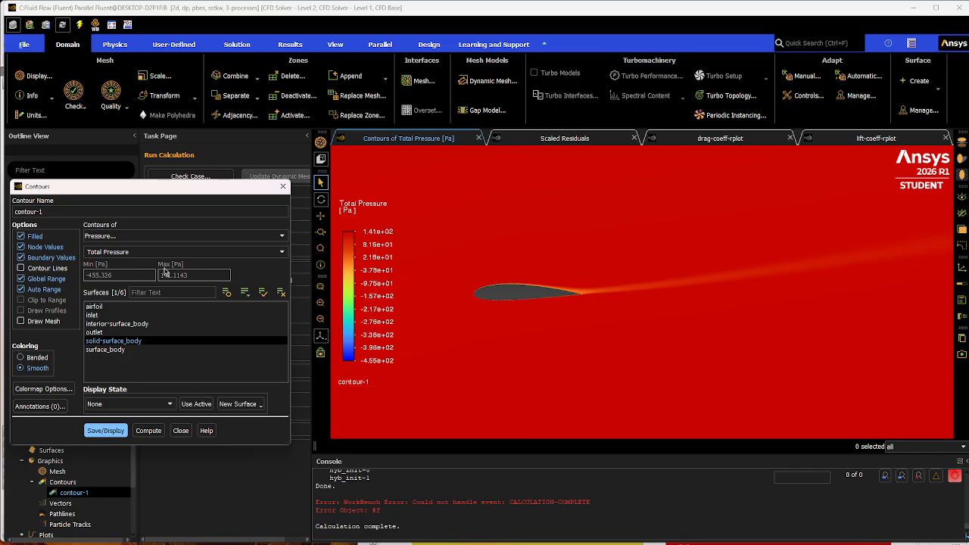
Return contour-1 to velocity magnitude, display it, and close the contour settings.
{"action": "left_click", "coordinate": [271, 236]}
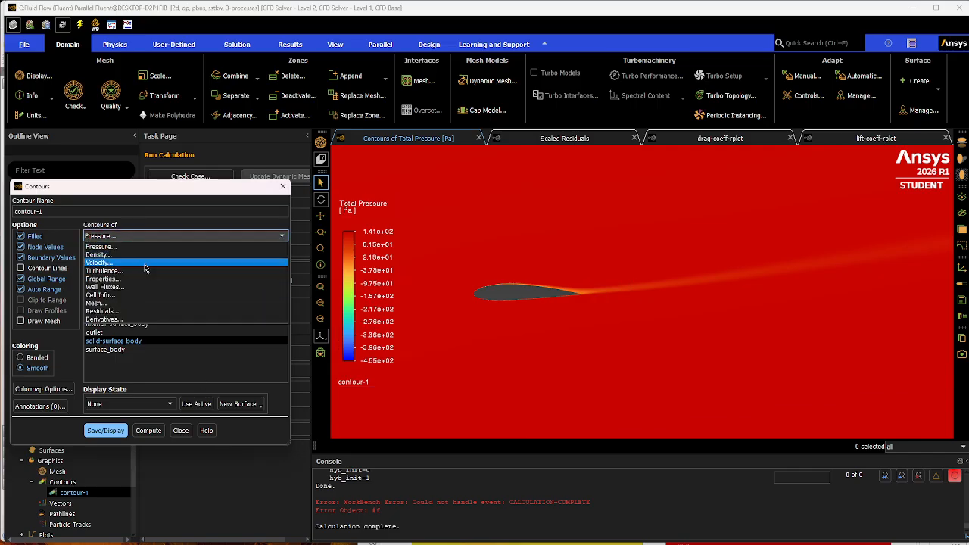
{"action": "left_click", "coordinate": [144, 263]}
{"action": "left_click", "coordinate": [105, 430]}
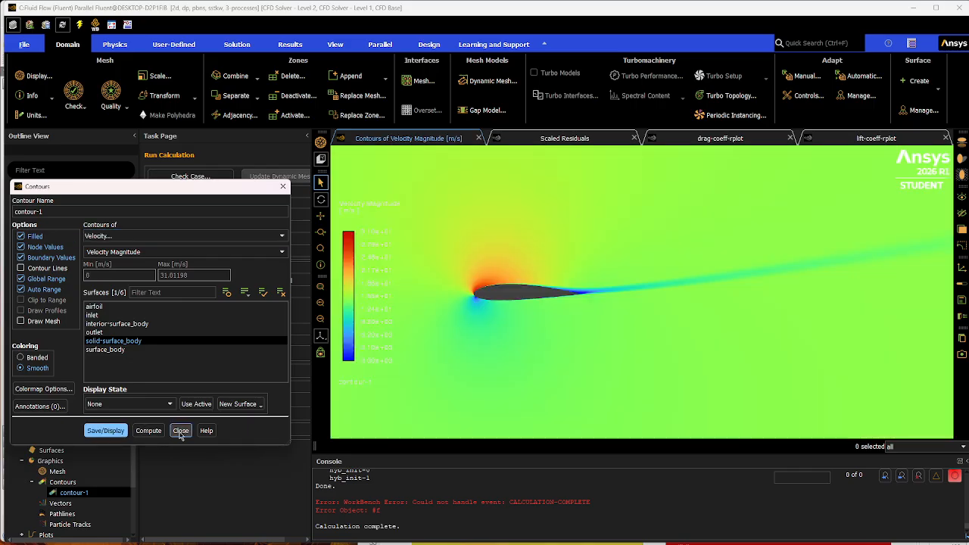
{"action": "left_click", "coordinate": [181, 430]}
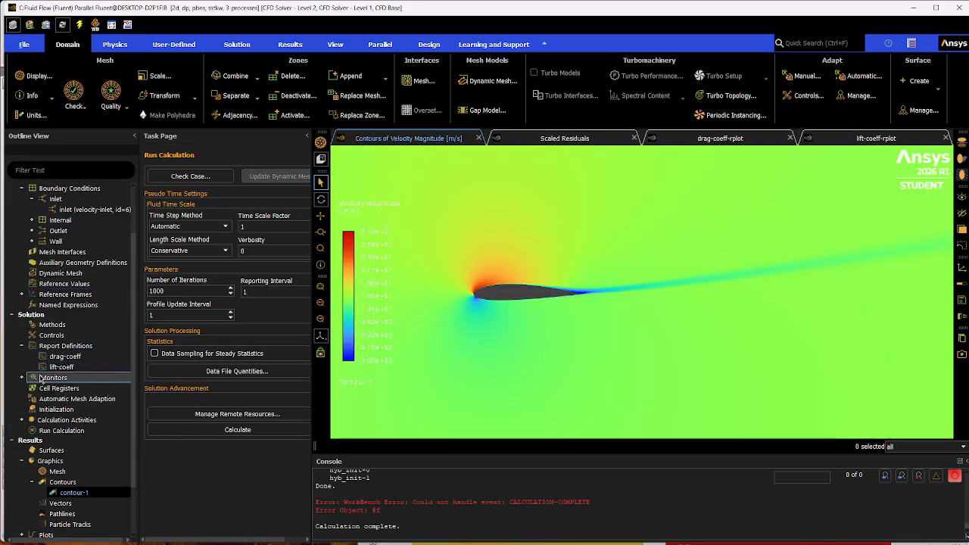
Compute the drag coefficient on the airfoil from drag-coeff, highlight its value in the console, and close the definition without changes.
{"action": "left_click", "coordinate": [107, 360]}
{"action": "double_click", "coordinate": [106, 356]}
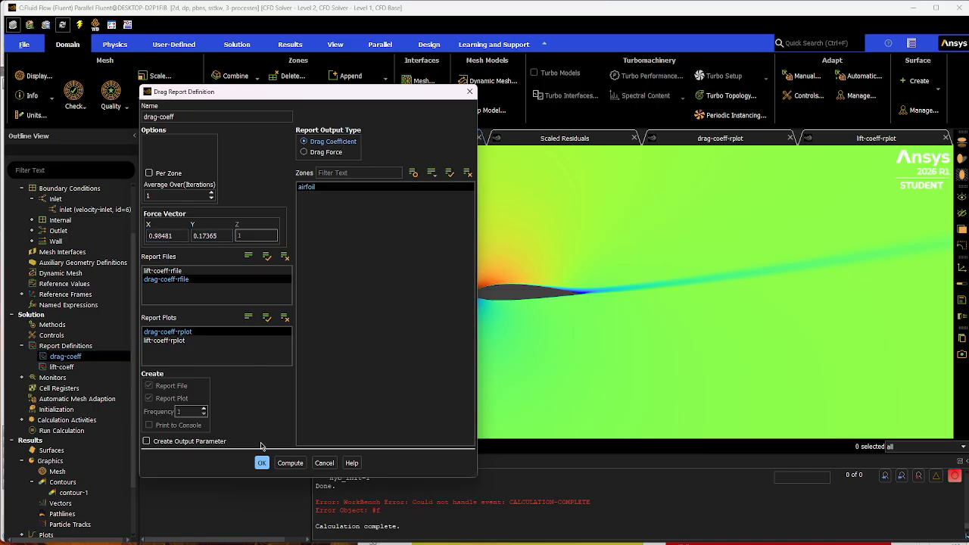
{"action": "left_click", "coordinate": [288, 463]}
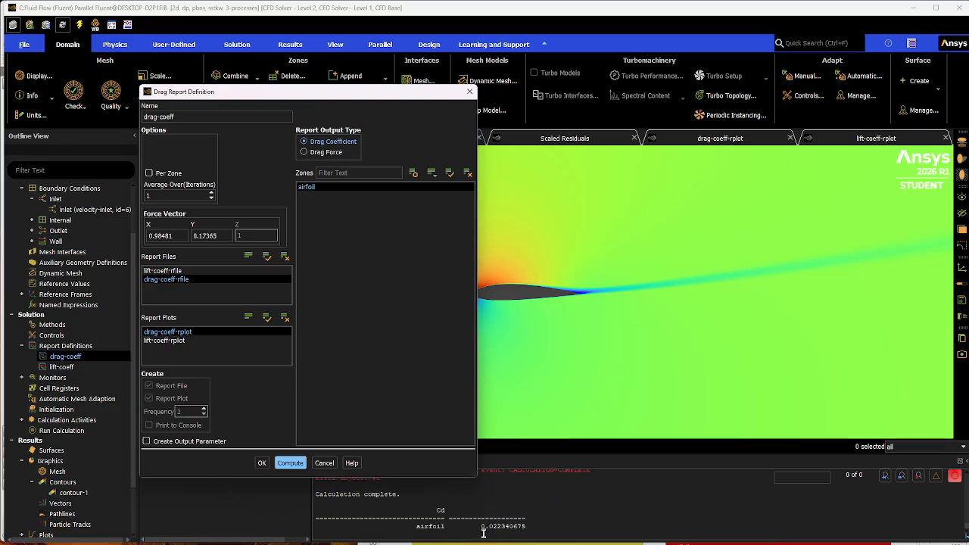
{"action": "left_click_drag", "start_coordinate": [480, 527], "coordinate": [565, 530]}
{"action": "left_click", "coordinate": [535, 528]}
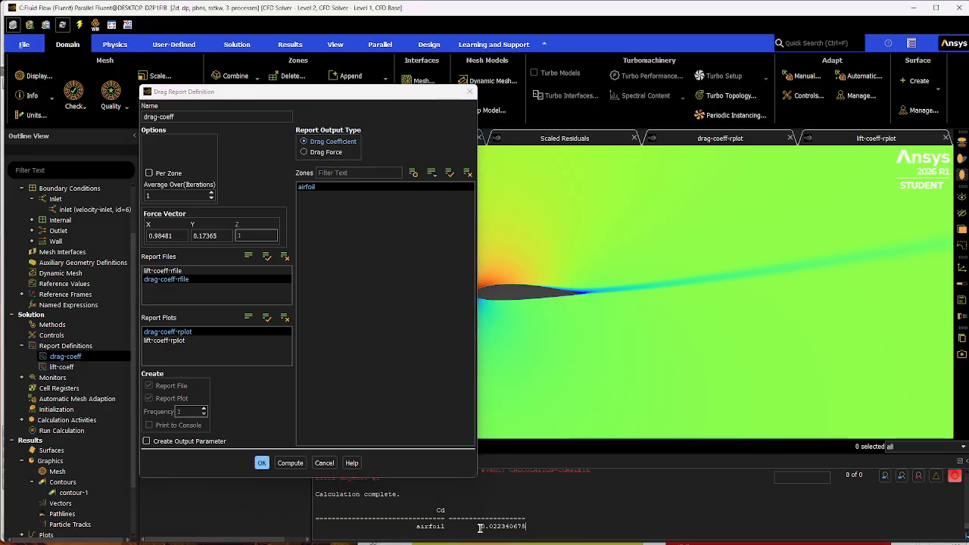
{"action": "left_click_drag", "start_coordinate": [480, 528], "coordinate": [543, 529]}
{"action": "left_click", "coordinate": [508, 521]}
{"action": "left_click_drag", "start_coordinate": [481, 527], "coordinate": [540, 531]}
{"action": "left_click", "coordinate": [556, 520]}
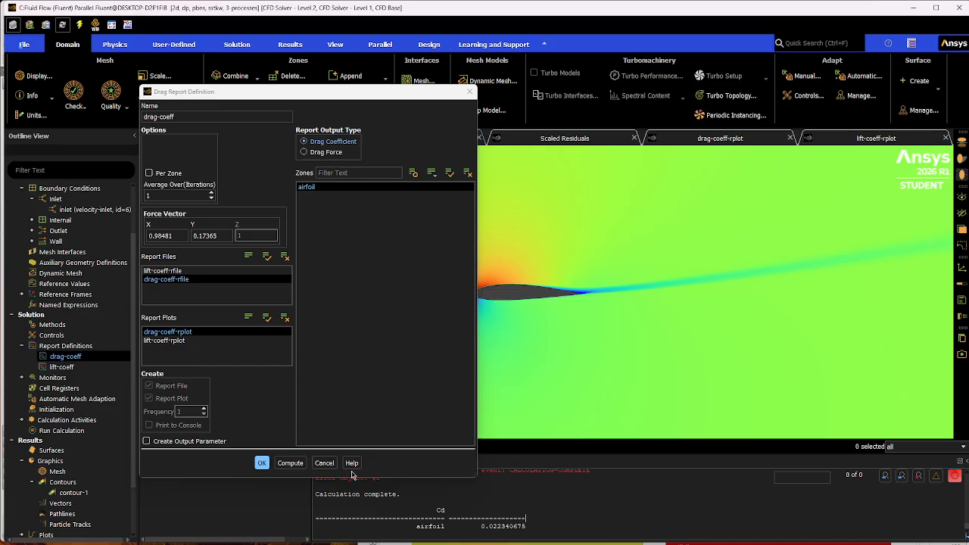
{"action": "left_click", "coordinate": [325, 463]}
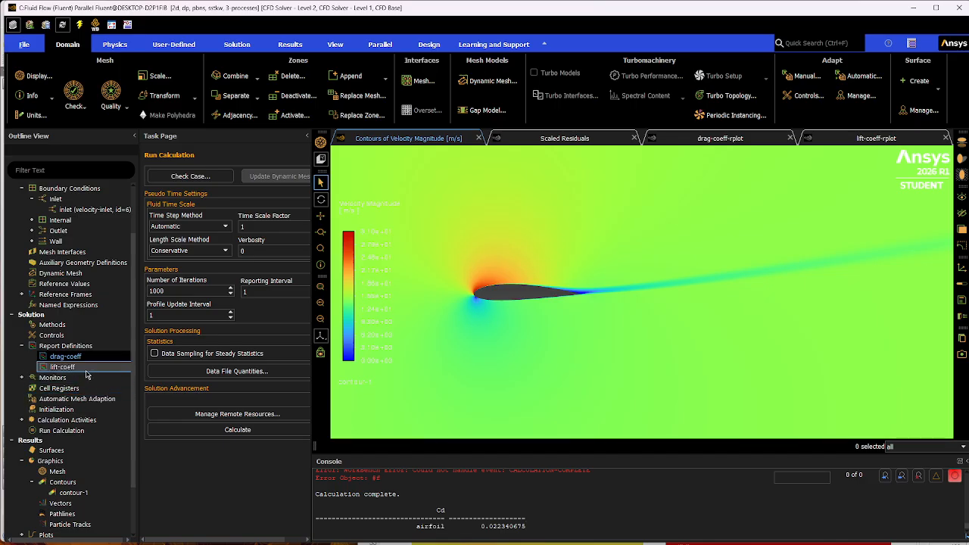
Open the lift-coeff report definition and set its force vector's X component to -0.1736, the negative of the spreadsheet's sin(AoA) for 10 degrees.
{"action": "double_click", "coordinate": [87, 372]}
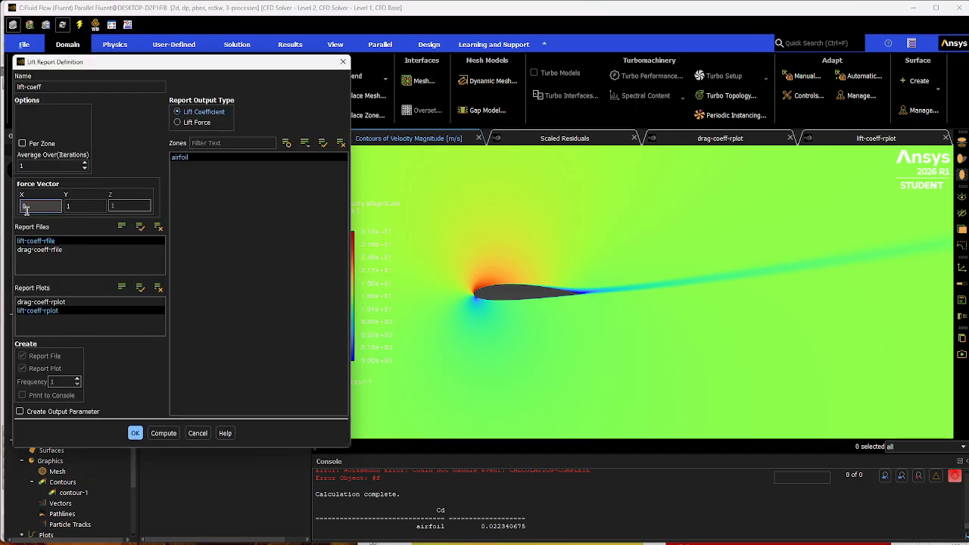
{"action": "left_click_drag", "start_coordinate": [123, 63], "coordinate": [272, 73]}
{"action": "left_click", "coordinate": [195, 215]}
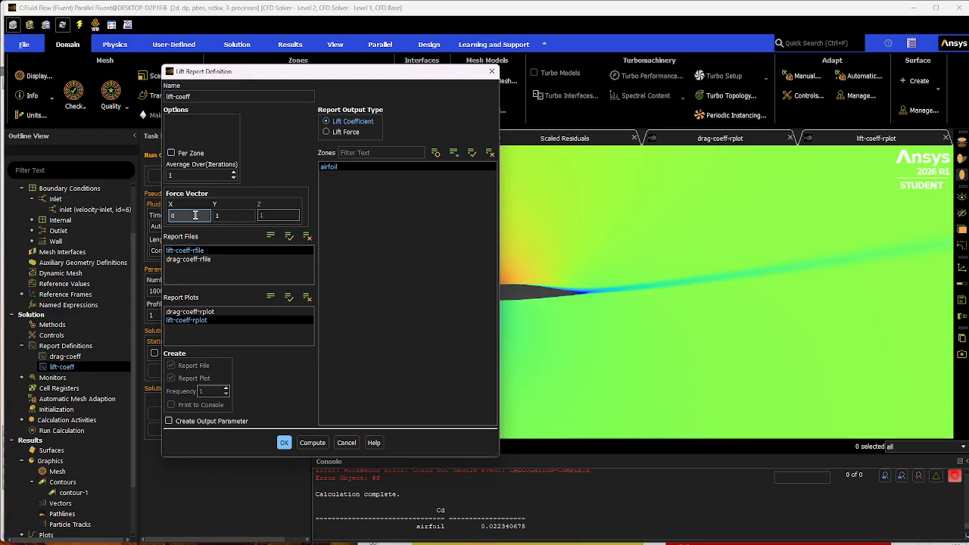
{"action": "type", "text": "0"}
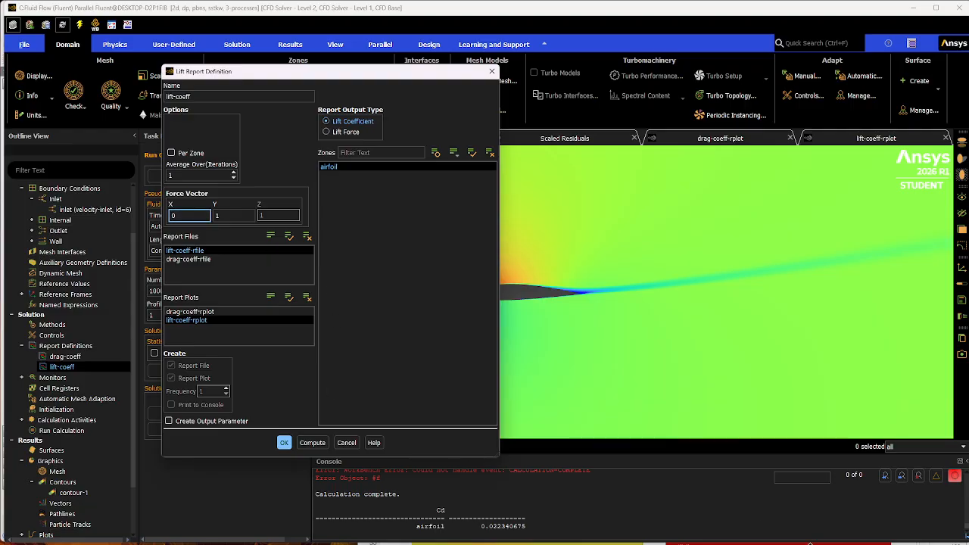
{"action": "key", "text": "alt+Tab"}
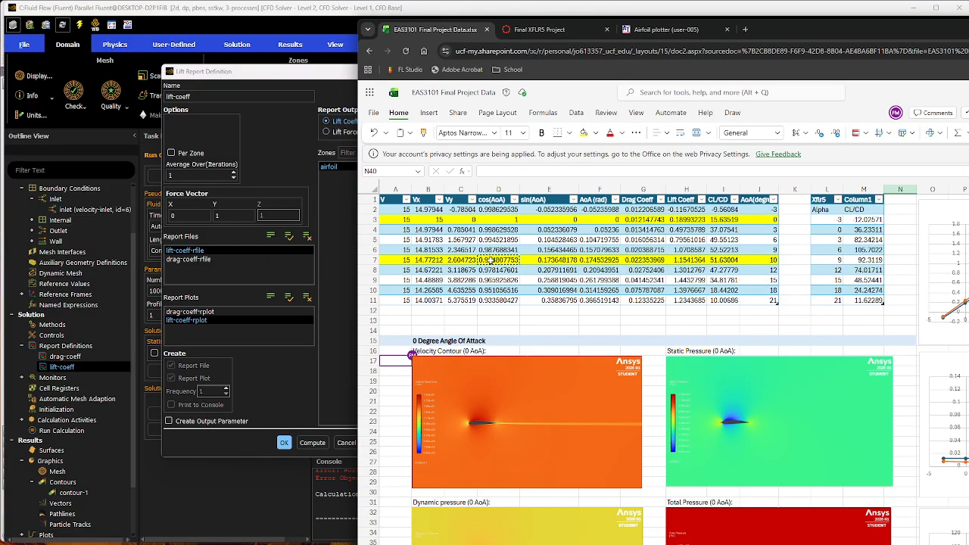
{"action": "left_click", "coordinate": [549, 259]}
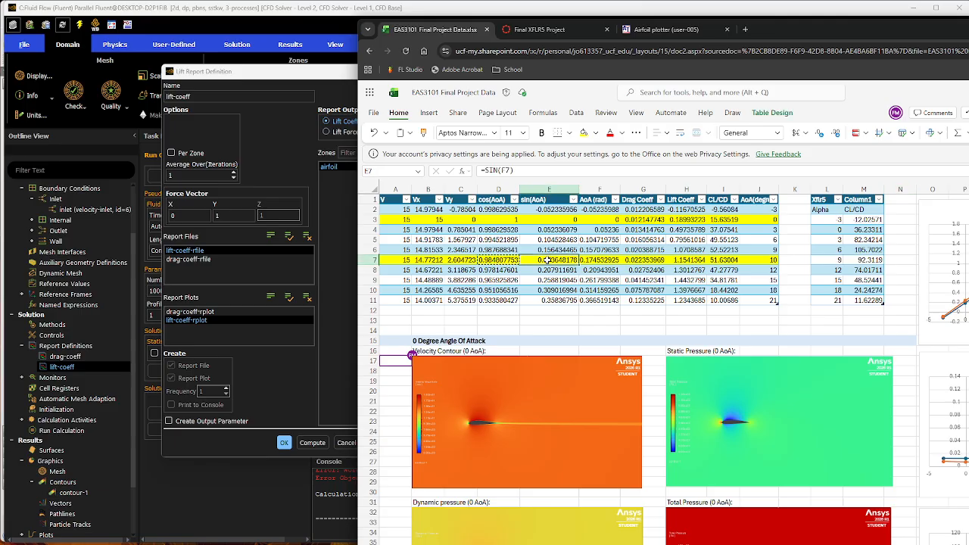
{"action": "left_click", "coordinate": [193, 216]}
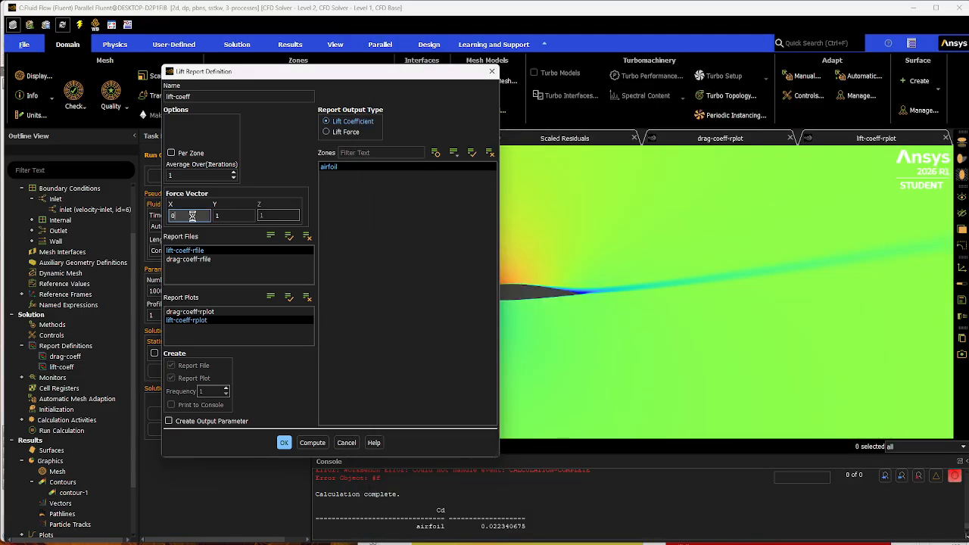
{"action": "left_click_drag", "start_coordinate": [183, 216], "coordinate": [168, 219]}
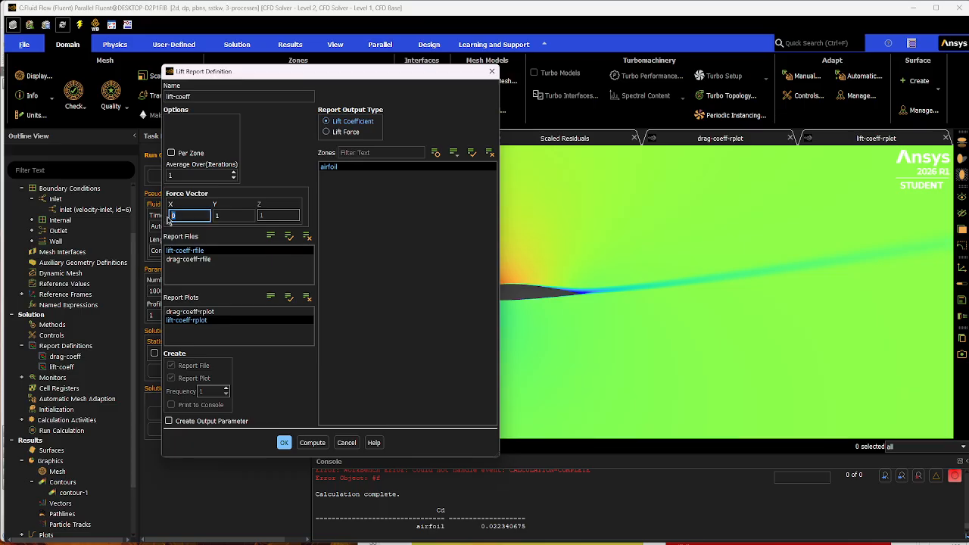
{"action": "type", "text": "-"}
{"action": "type", "text": "0.173648178"}
{"action": "left_click", "coordinate": [232, 217]}
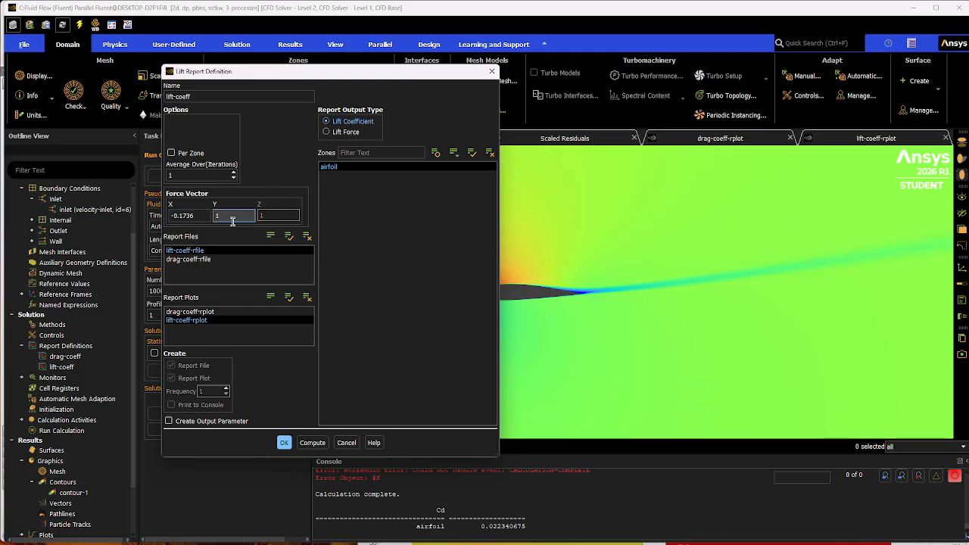
{"action": "key", "text": "Tab"}
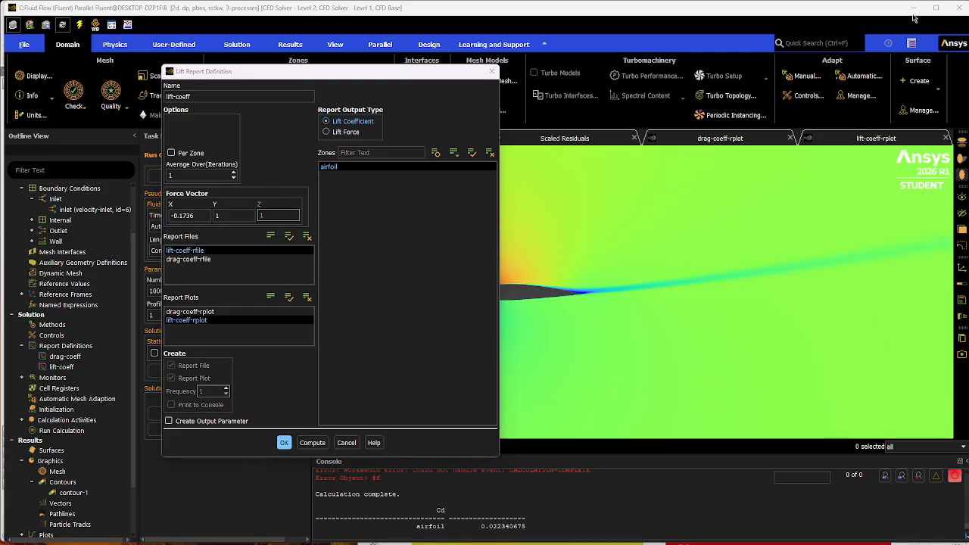
Set the lift-coeff force vector's Y component to 0.98481, copying the spreadsheet's cos(AoA) for 10 degrees, and accept the definition.
{"action": "left_click", "coordinate": [912, 8]}
{"action": "left_click", "coordinate": [496, 259]}
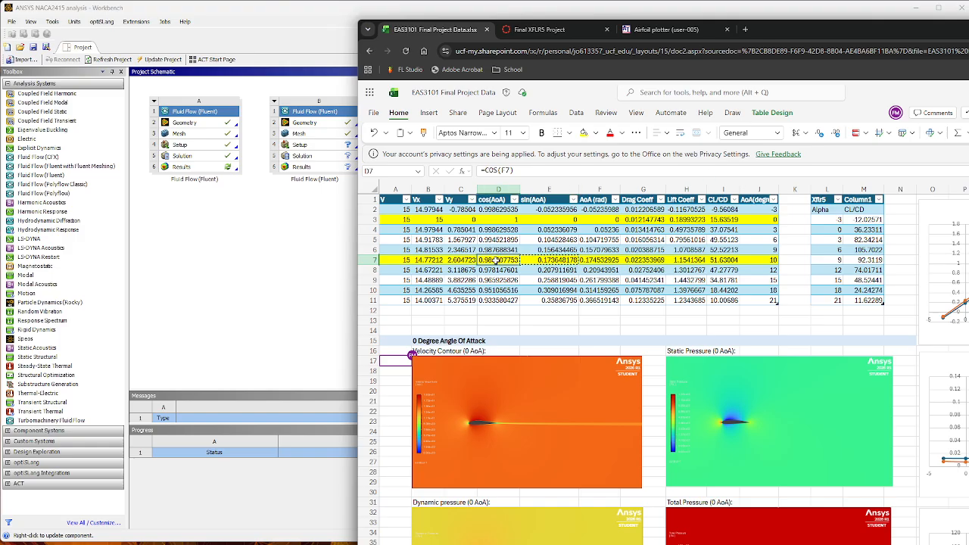
{"action": "key", "text": "ctrl+c"}
{"action": "key", "text": "alt+Tab"}
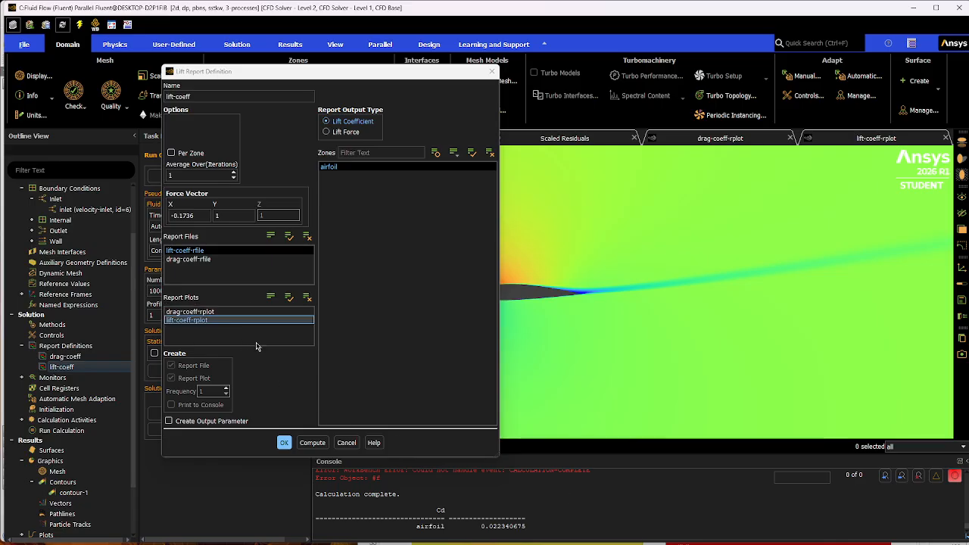
{"action": "left_click", "coordinate": [218, 216]}
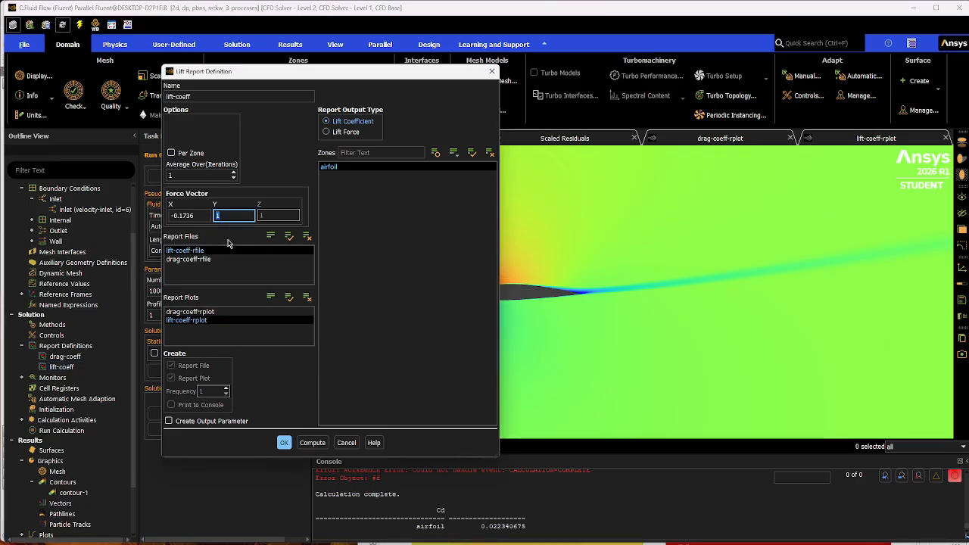
{"action": "key", "text": "ctrl+v"}
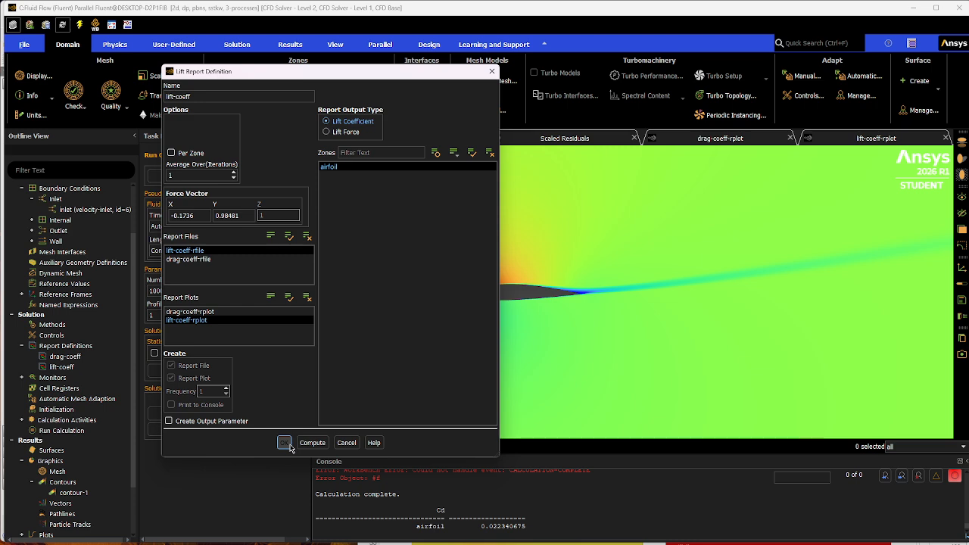
{"action": "left_click", "coordinate": [284, 442]}
Reopen lift-coeff, compute the lift coefficient on the airfoil, highlight its value in the console, and close the definition.
{"action": "double_click", "coordinate": [104, 368]}
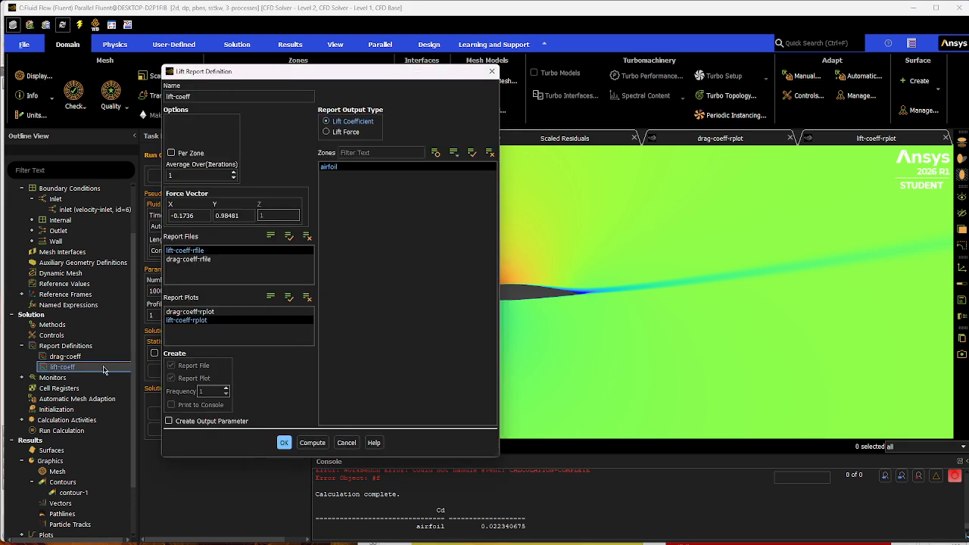
{"action": "left_click", "coordinate": [313, 443]}
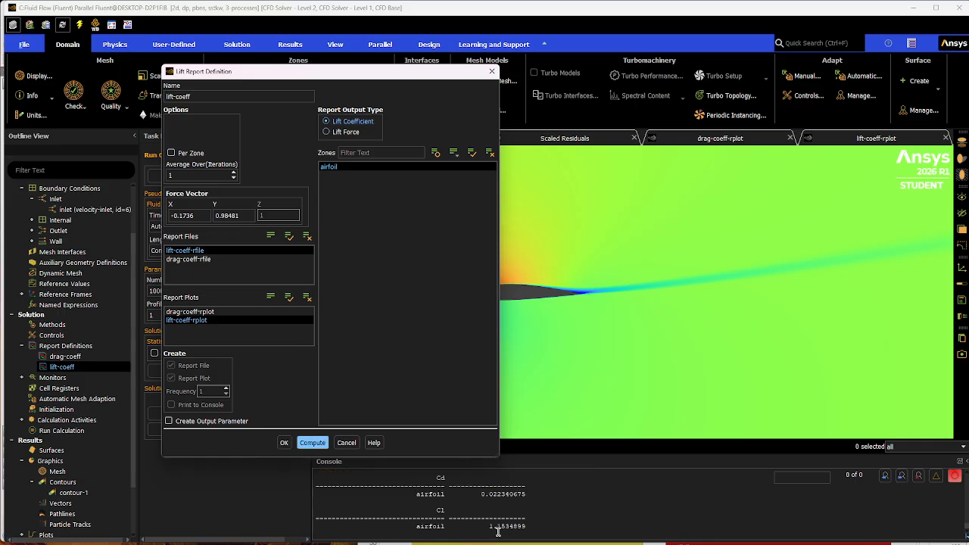
{"action": "left_click_drag", "start_coordinate": [486, 528], "coordinate": [528, 527]}
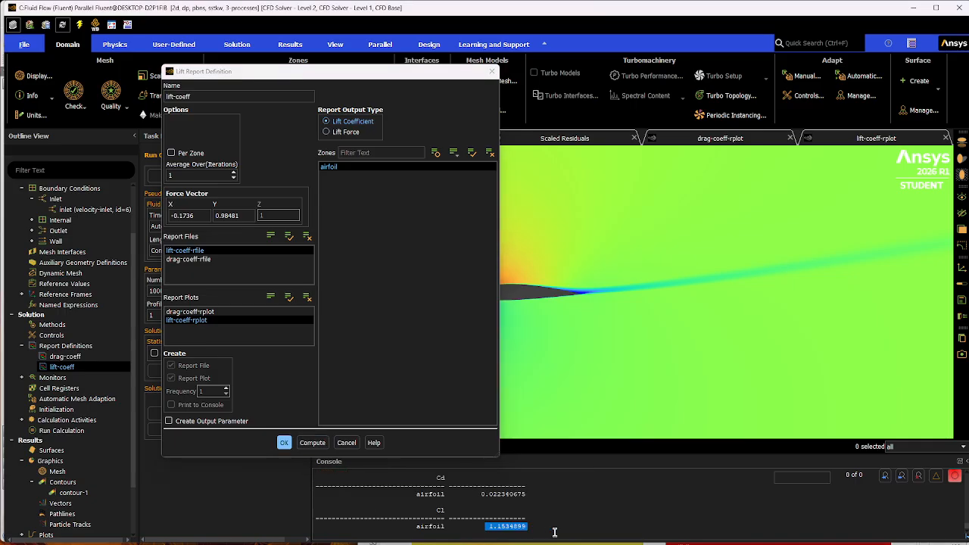
{"action": "left_click", "coordinate": [491, 528]}
{"action": "left_click_drag", "start_coordinate": [488, 528], "coordinate": [528, 528]}
{"action": "left_click", "coordinate": [553, 528]}
{"action": "left_click", "coordinate": [547, 527]}
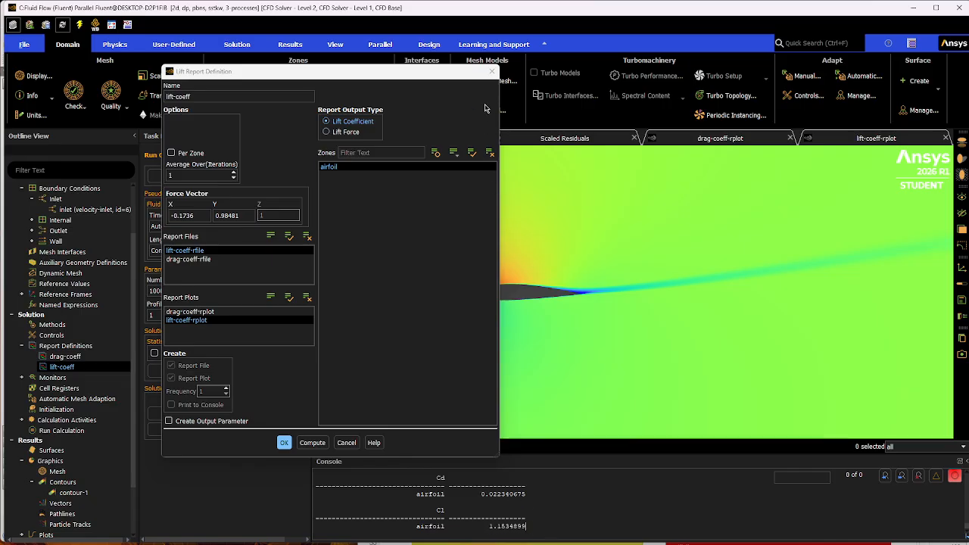
{"action": "left_click", "coordinate": [492, 72]}
Switch to the results spreadsheet, check the 10-degree lift coefficient, and select the CL/CD values from the first data row down.
{"action": "left_click", "coordinate": [913, 9]}
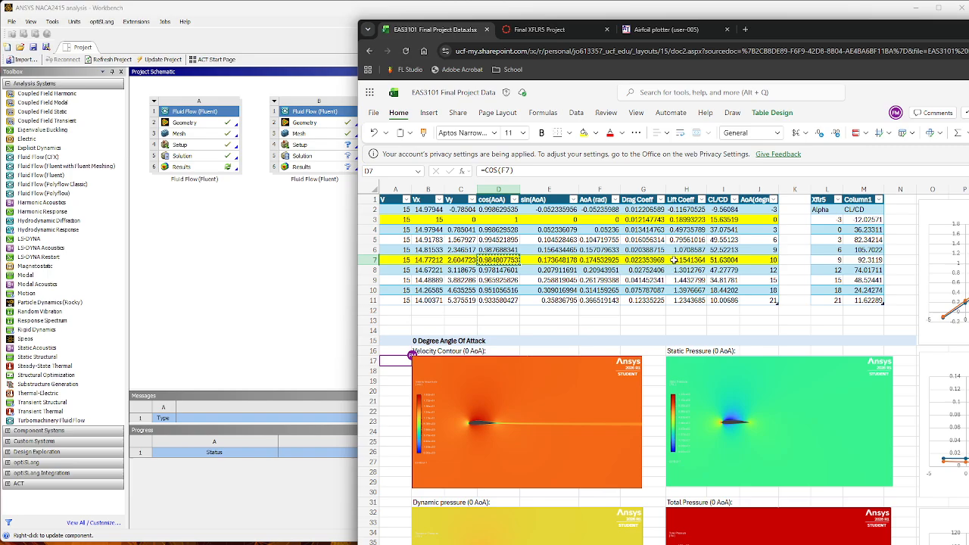
{"action": "left_click", "coordinate": [687, 260]}
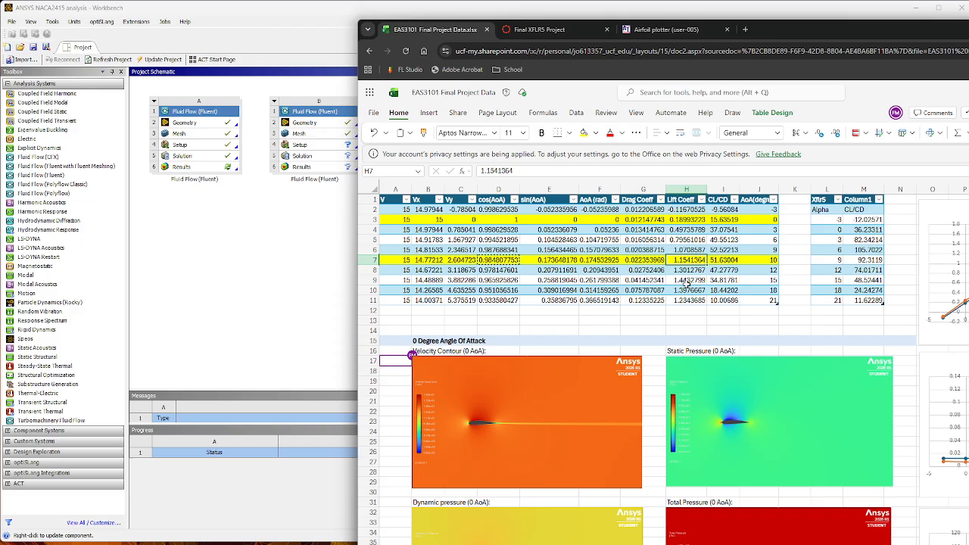
{"action": "left_click", "coordinate": [724, 210]}
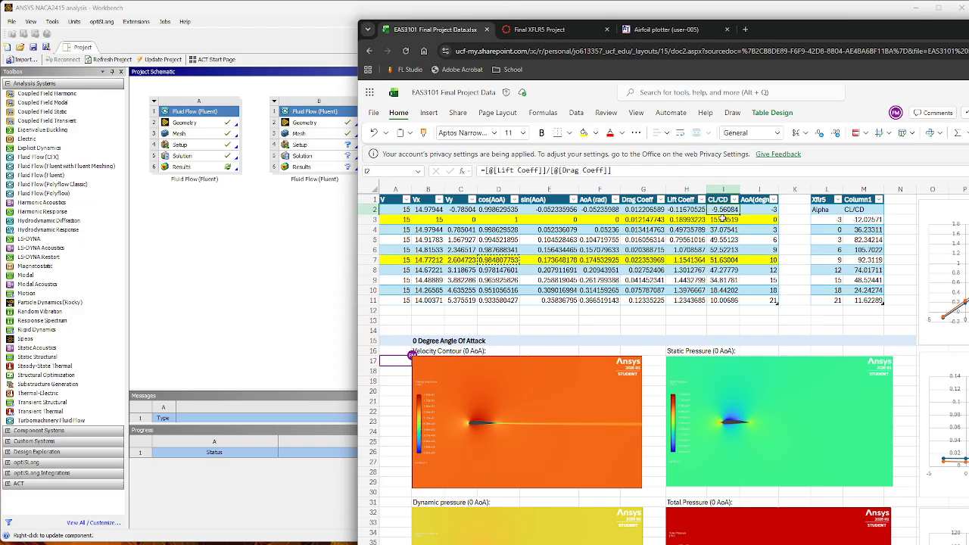
{"action": "key", "text": "ctrl+shift+Down"}
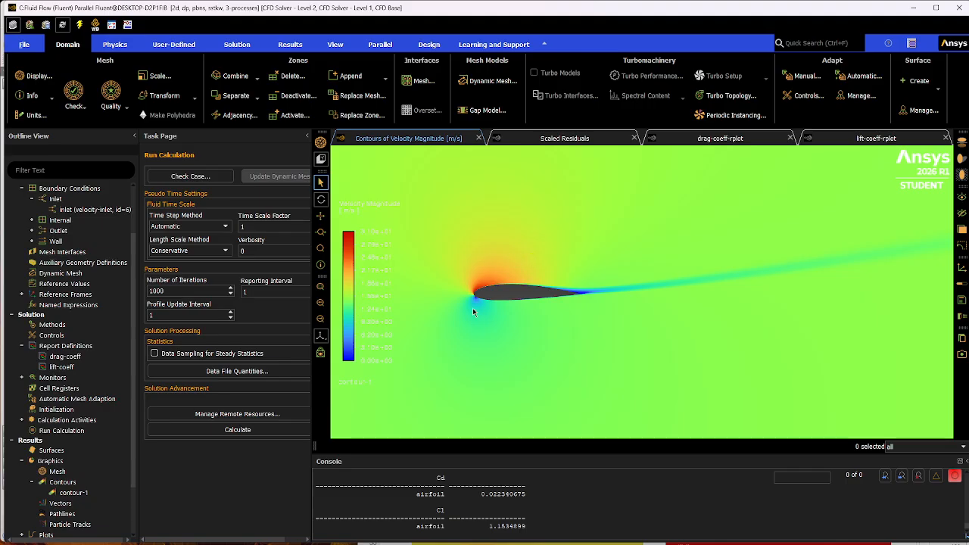
Review the scaled residuals, drag-coeff-rplot and lift-coeff-rplot convergence plots, and return to the velocity magnitude contours.
{"action": "left_click", "coordinate": [552, 142]}
{"action": "left_click", "coordinate": [716, 141]}
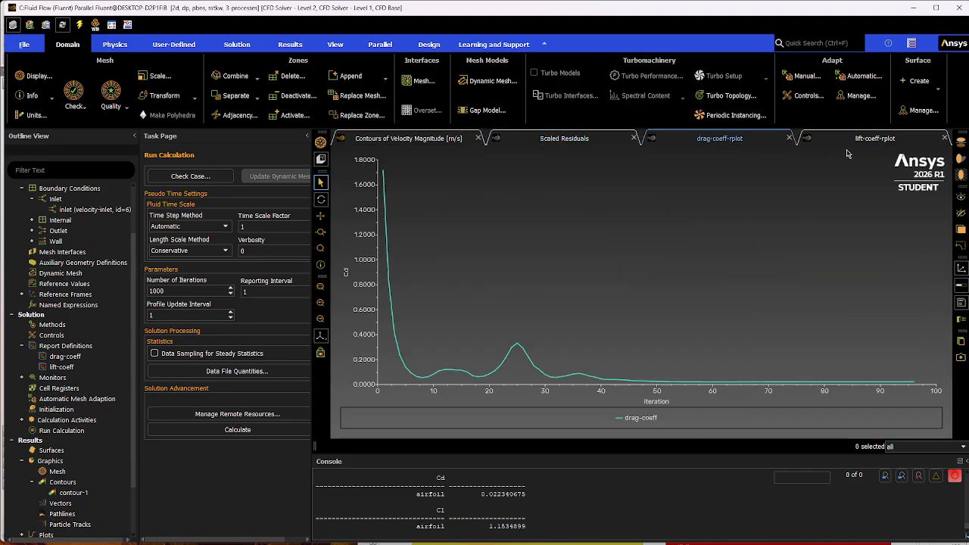
{"action": "left_click", "coordinate": [848, 143]}
{"action": "left_click", "coordinate": [697, 140]}
{"action": "left_click", "coordinate": [577, 140]}
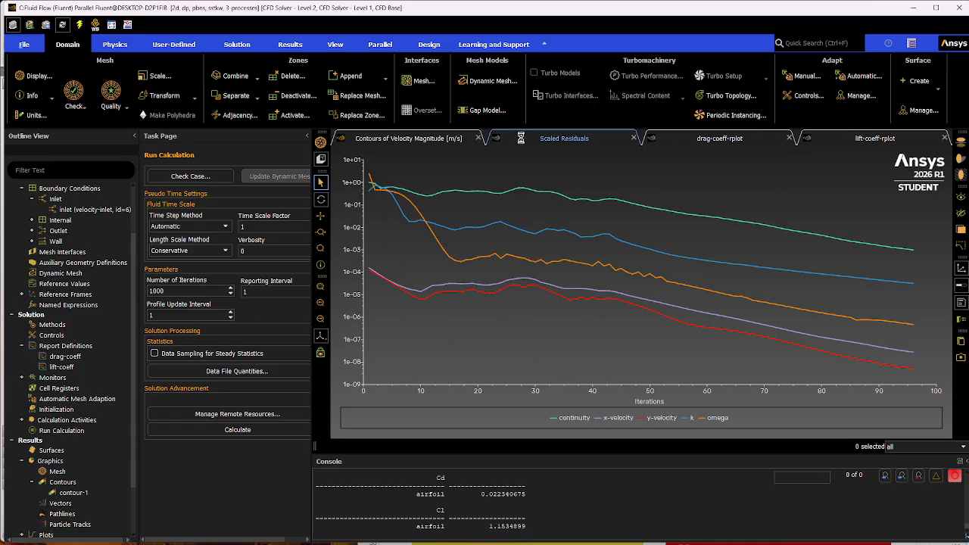
{"action": "left_click", "coordinate": [438, 141]}
{"action": "left_click", "coordinate": [544, 143]}
{"action": "left_click", "coordinate": [734, 139]}
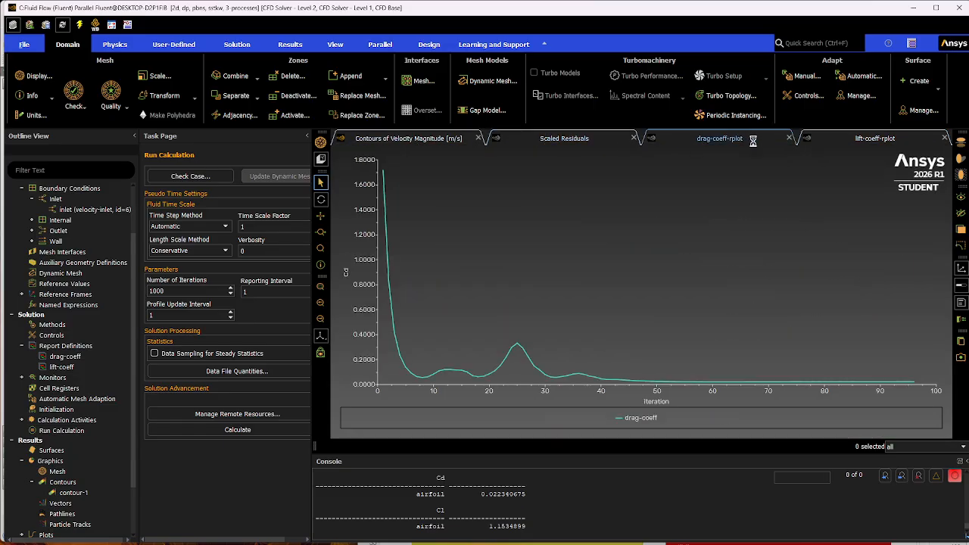
{"action": "left_click", "coordinate": [858, 143]}
{"action": "left_click", "coordinate": [746, 143]}
{"action": "left_click", "coordinate": [597, 142]}
{"action": "left_click", "coordinate": [465, 141]}
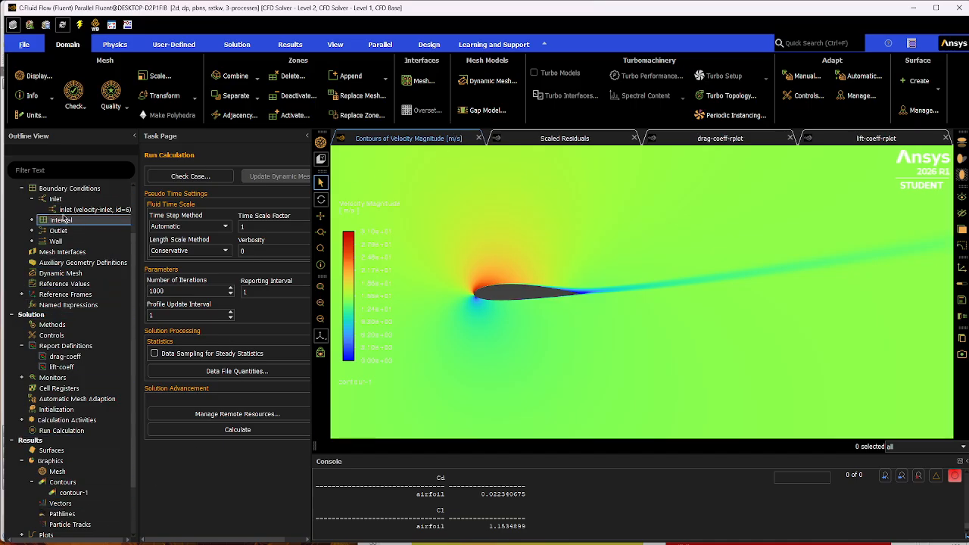
{"action": "scroll", "coordinate": [61, 424], "scroll_direction": "up", "scroll_amount": 3}
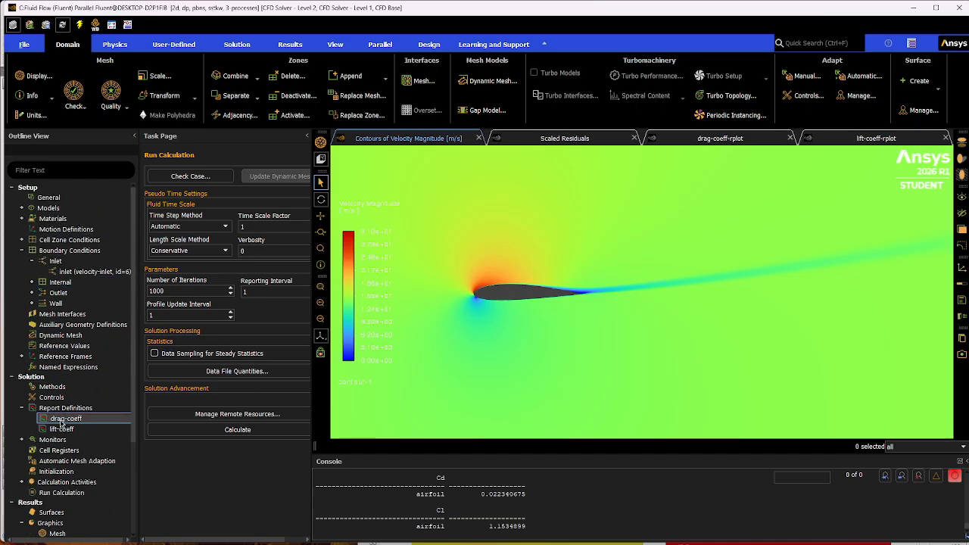